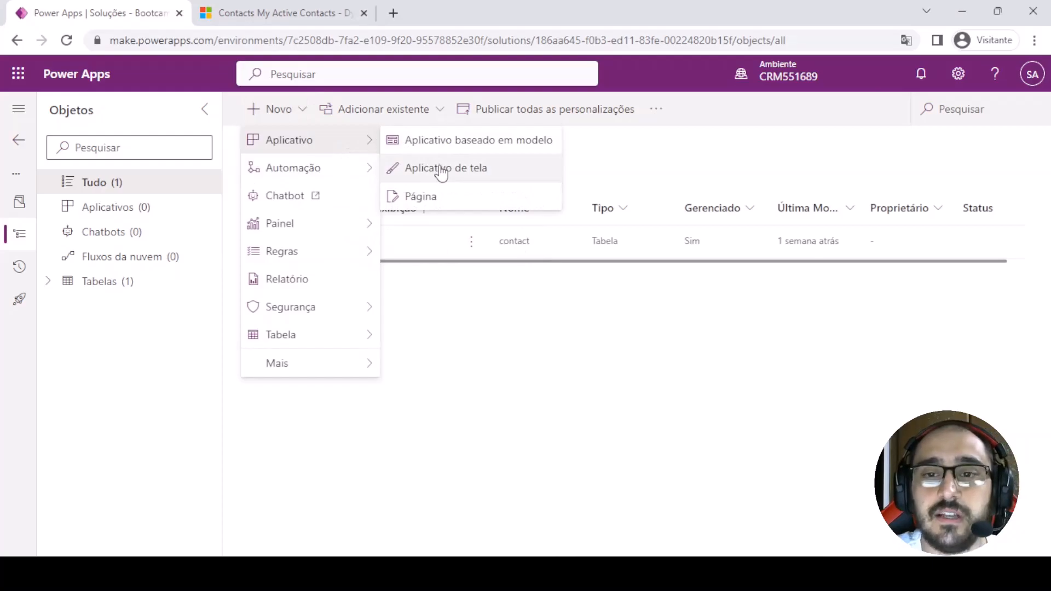
Create a blank canvas app named Loyalty in tablet format within the solution
left_click(460, 173)
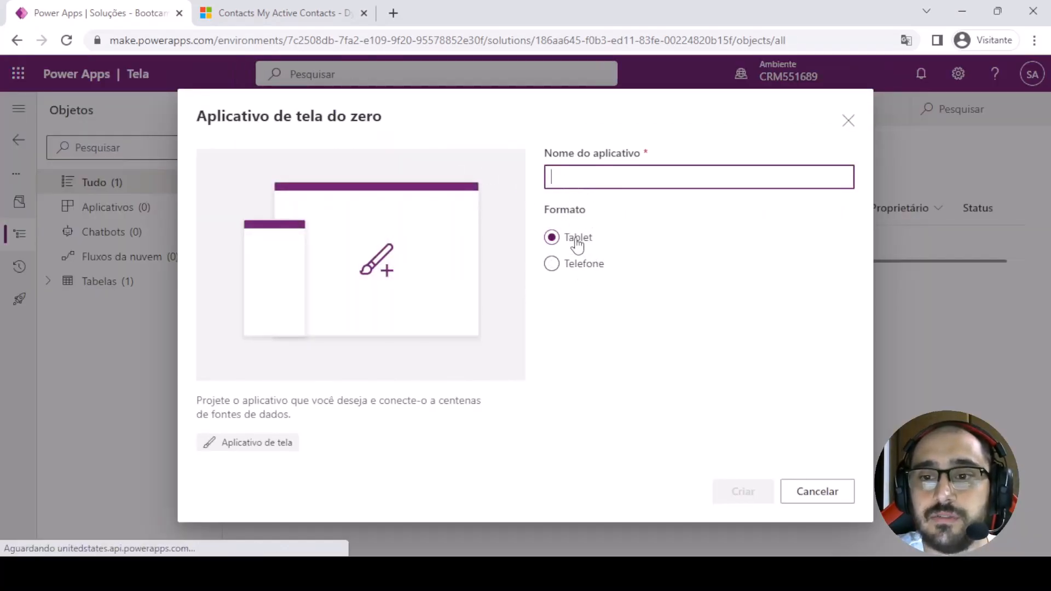
left_click(592, 182)
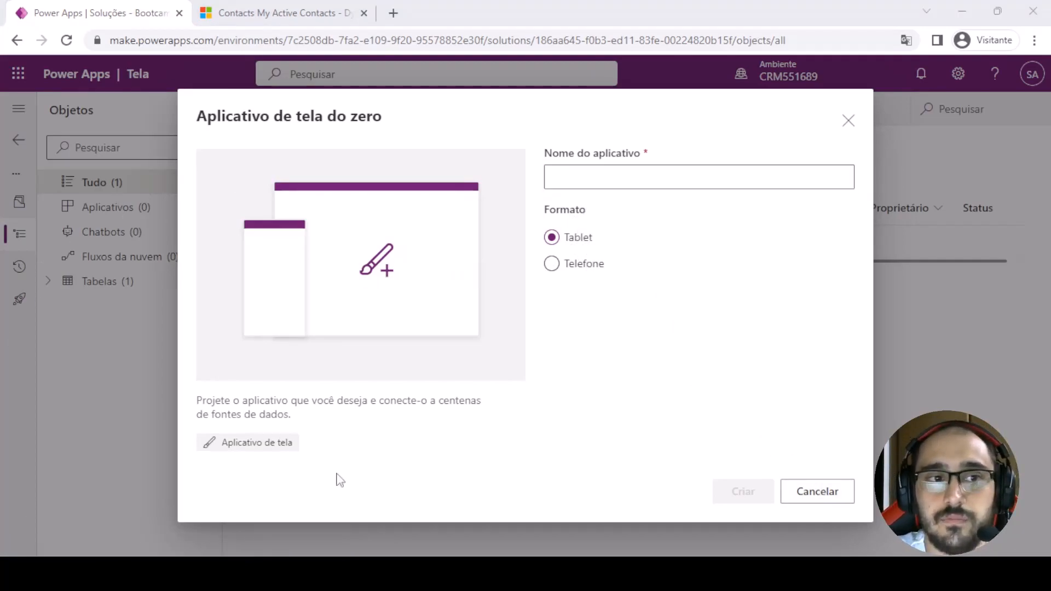
left_click(622, 182)
type("Loyalty")
left_click(689, 274)
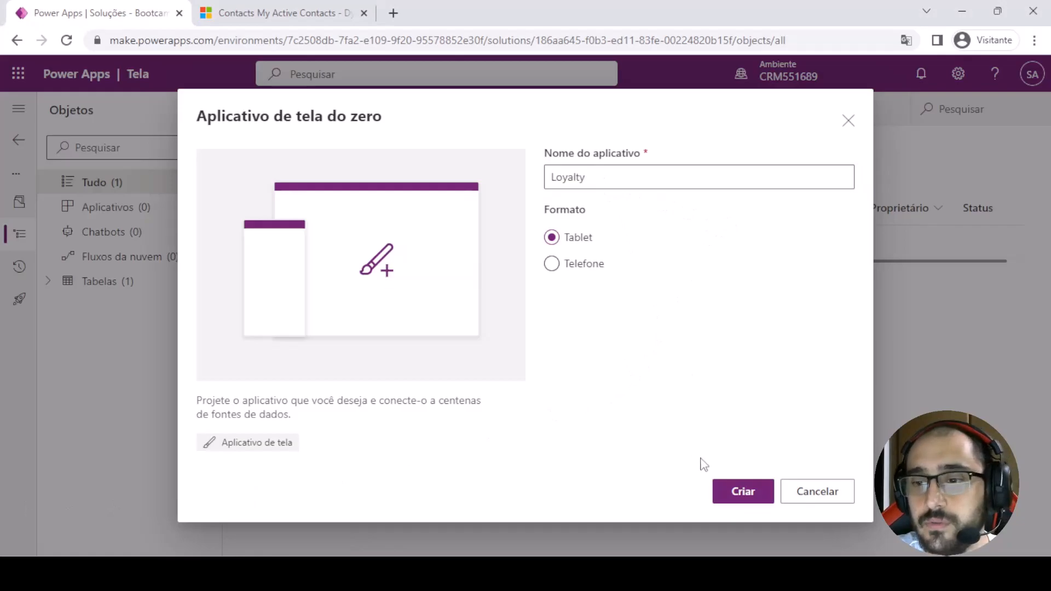
left_click(742, 491)
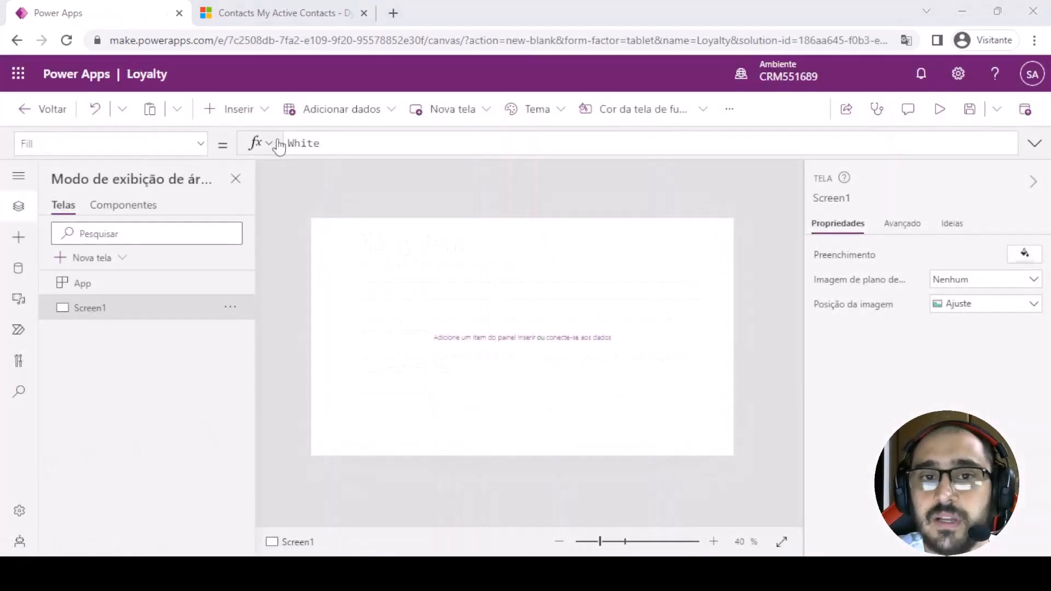
Insert a text label reading "Loyalty" at the screen's top-left corner and stretch it to about 1366 by 62 across the full width
left_click(252, 115)
left_click(341, 178)
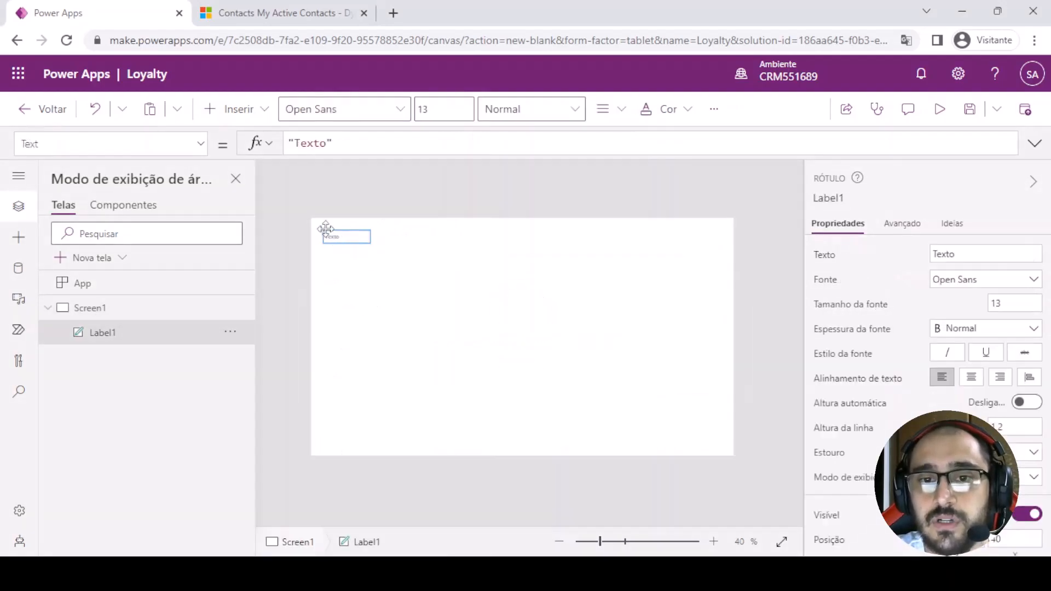
double_click(308, 143)
type("Loyalty")
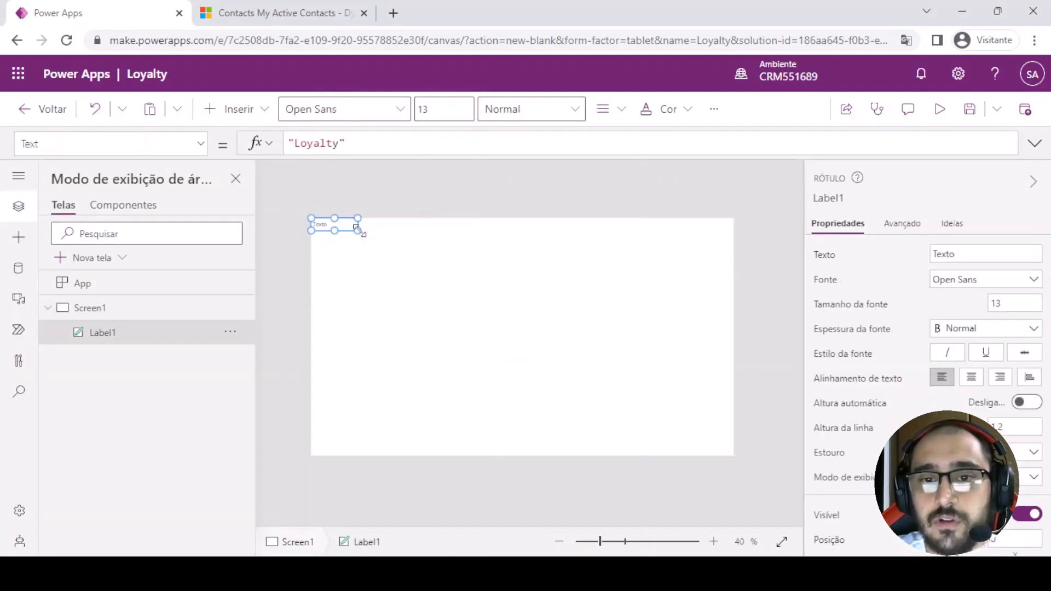
left_click_drag(357, 227, 771, 238)
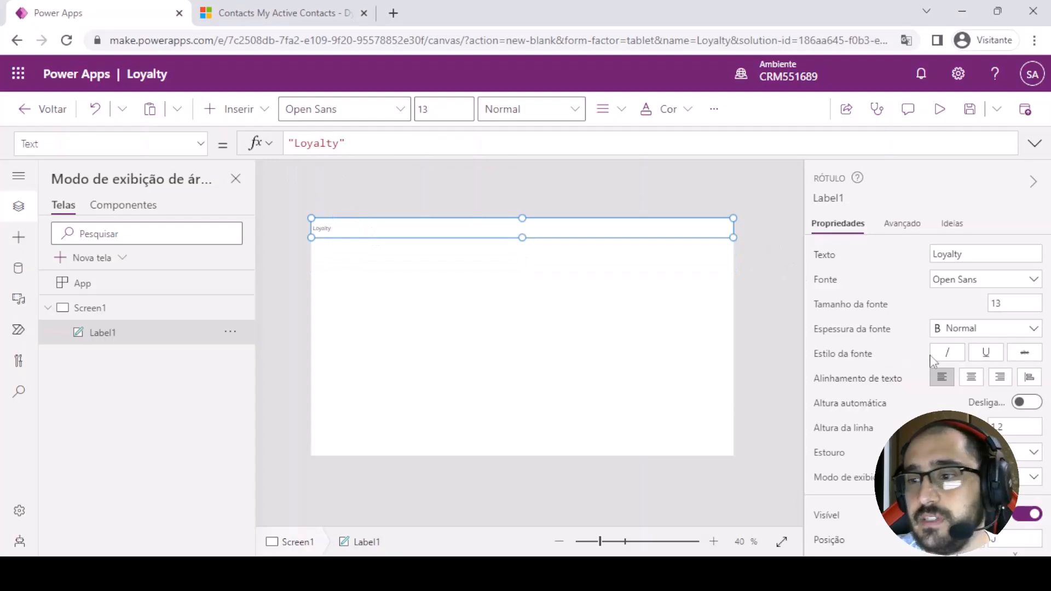
Give the Loyalty label a dark green fill and white text
scroll(1016, 424, "down", 2)
scroll(1013, 419, "up", 2)
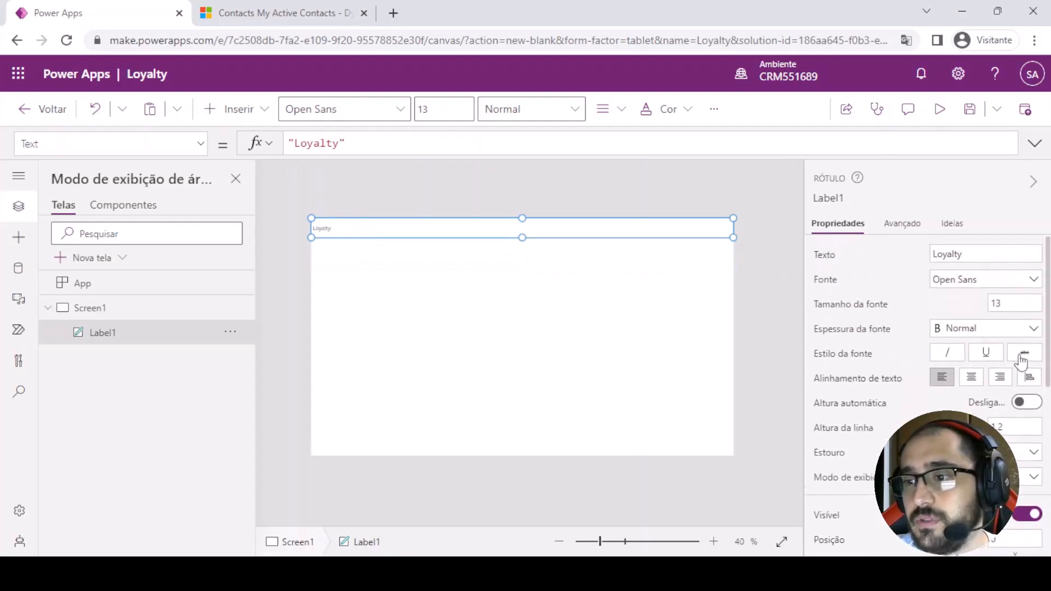
scroll(1008, 408, "down", 5)
left_click(988, 331)
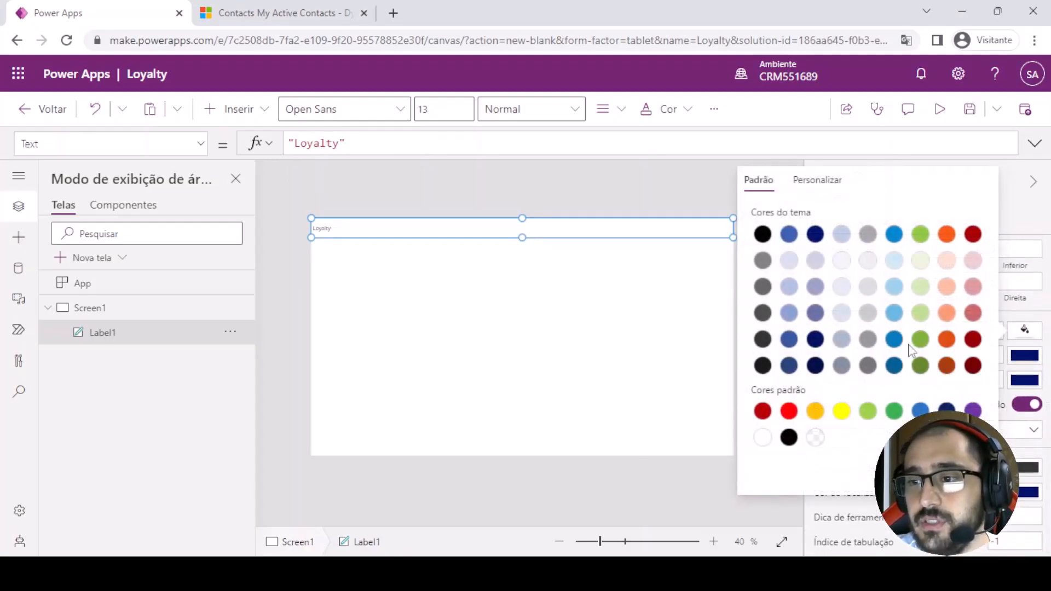
left_click(1038, 317)
left_click(984, 337)
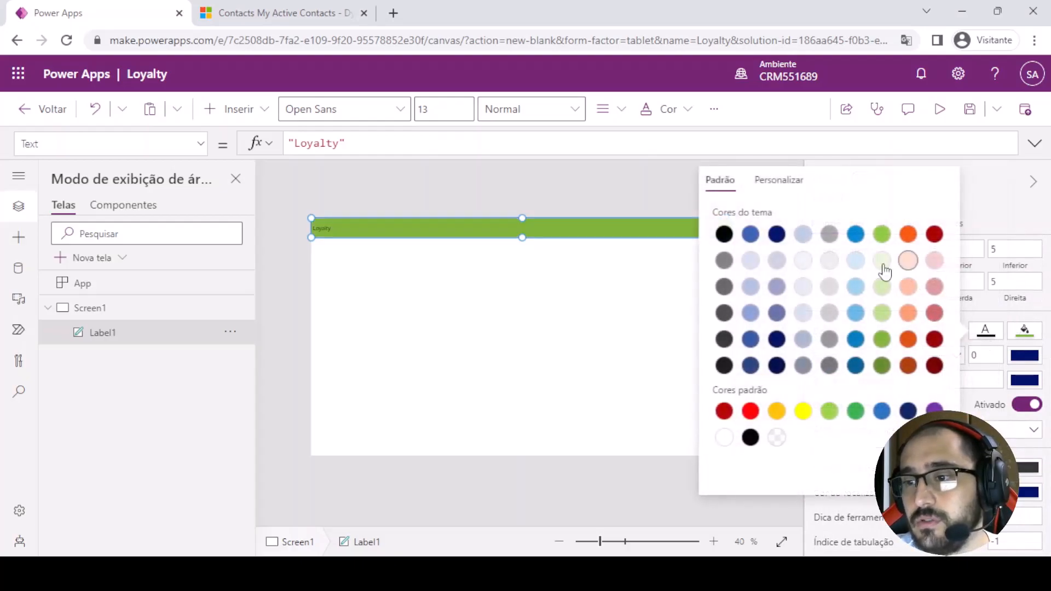
left_click(724, 438)
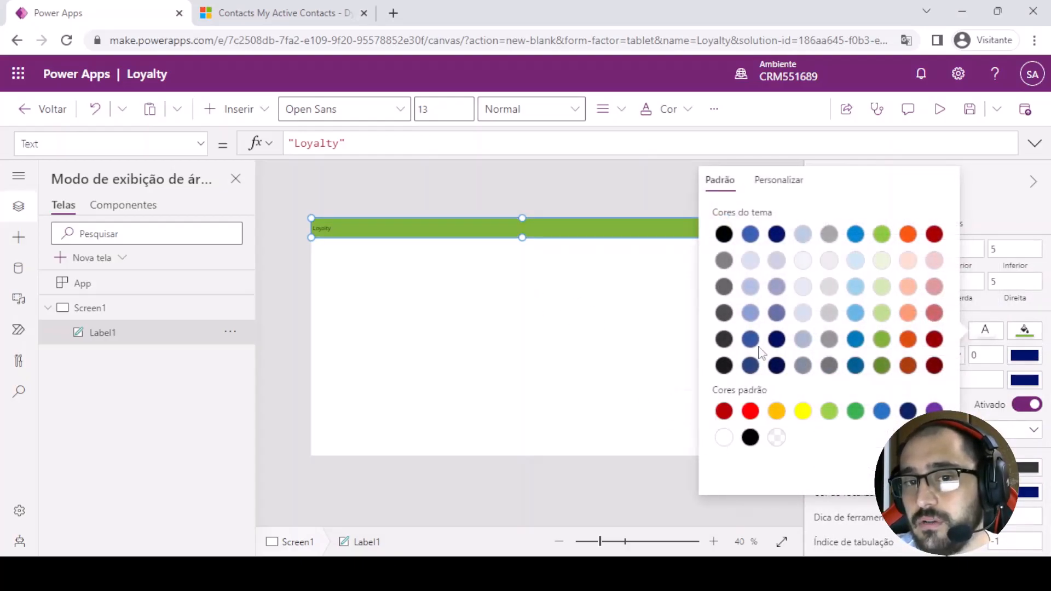
left_click(1001, 318)
Set the Loyalty label's font size to 40 and centre its text
scroll(988, 322, "up", 3)
scroll(1009, 278, "down", 1)
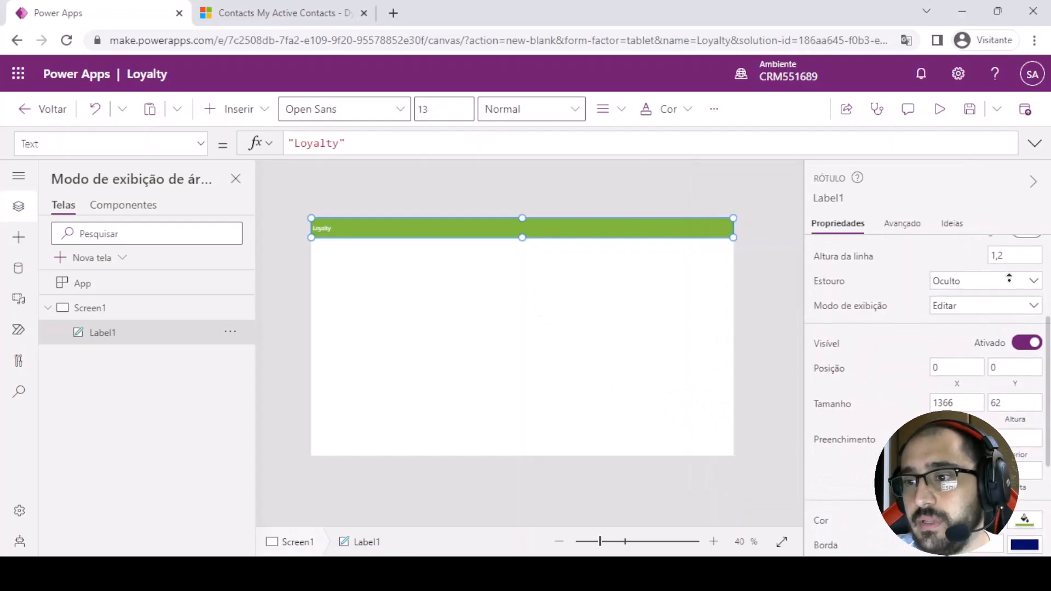
scroll(1006, 277, "up", 2)
scroll(1007, 318, "up", 2)
left_click(1008, 303)
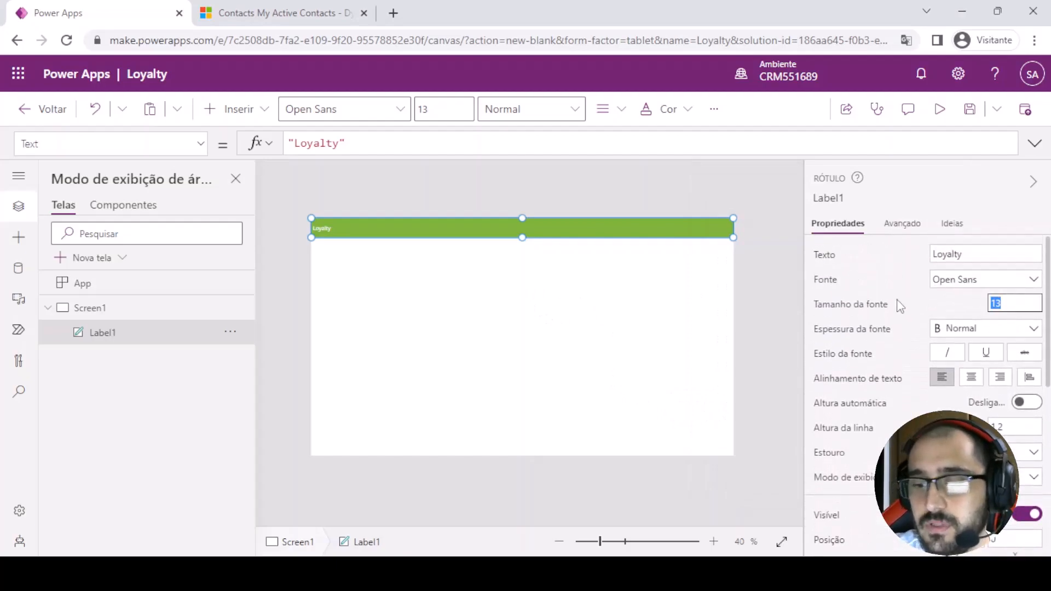
type("50")
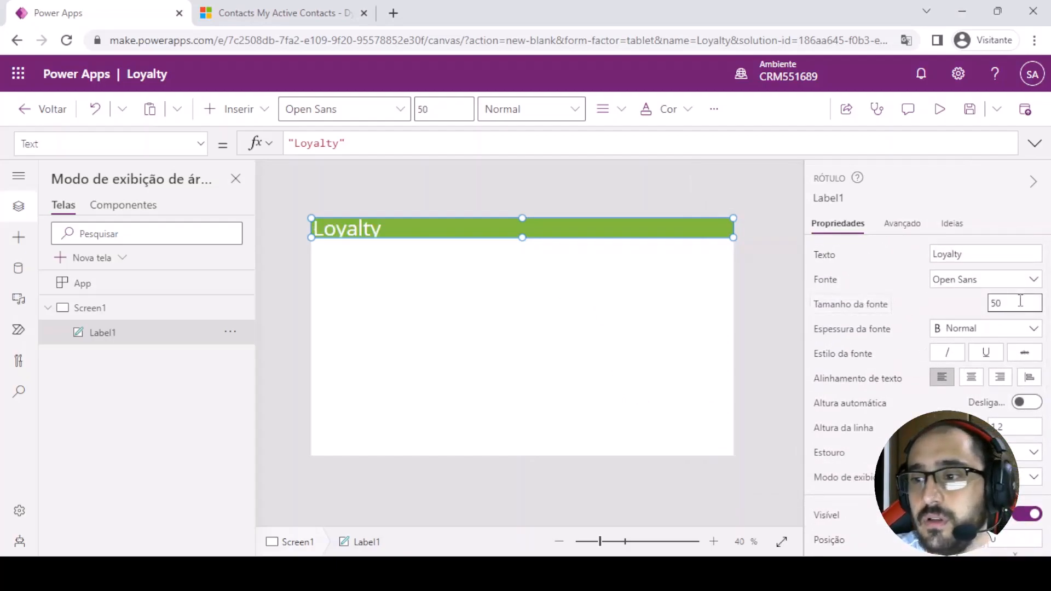
left_click(1020, 300)
type("40")
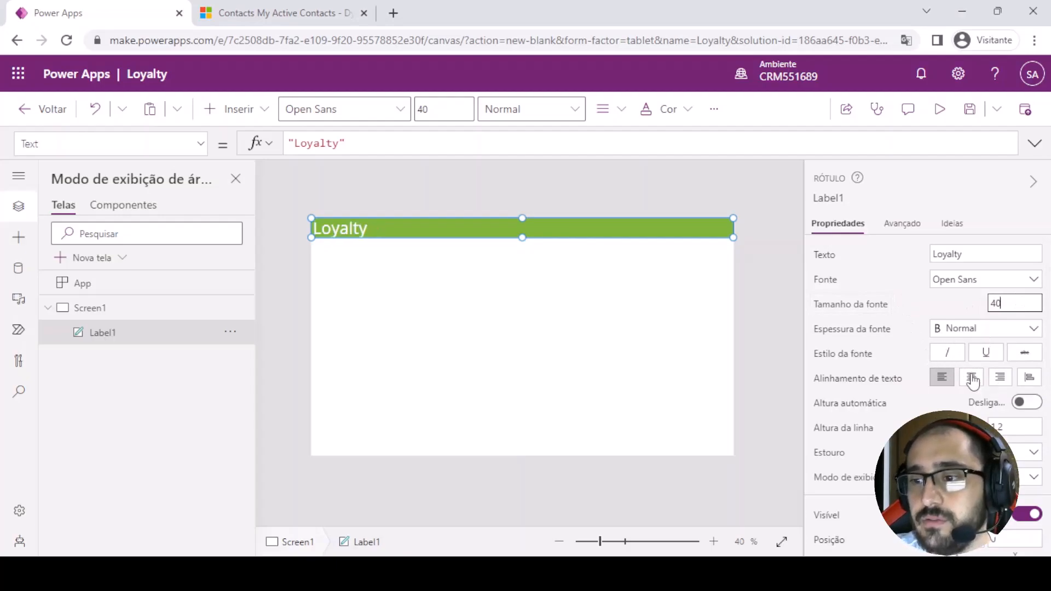
left_click(971, 376)
left_click(617, 323)
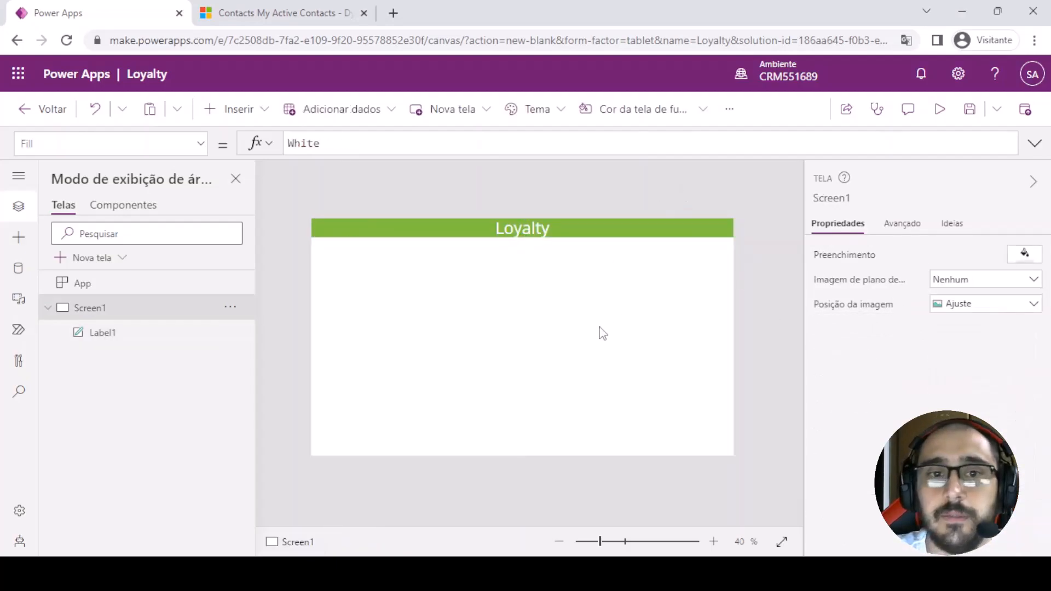
Make the Loyalty header label slightly taller by extending its lower edge
left_click(376, 234)
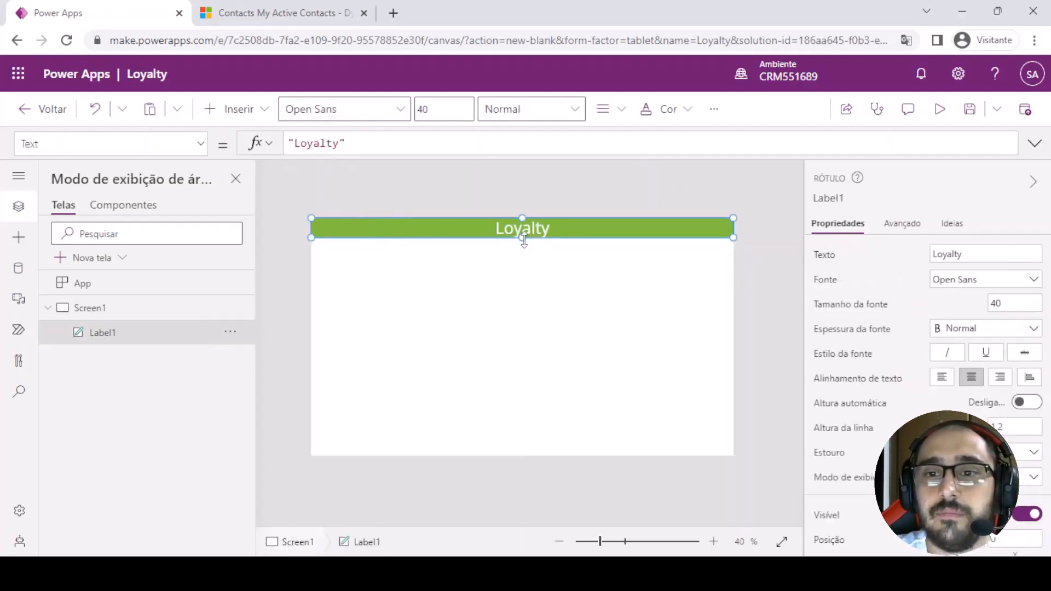
left_click_drag(524, 239, 526, 244)
left_click(589, 172)
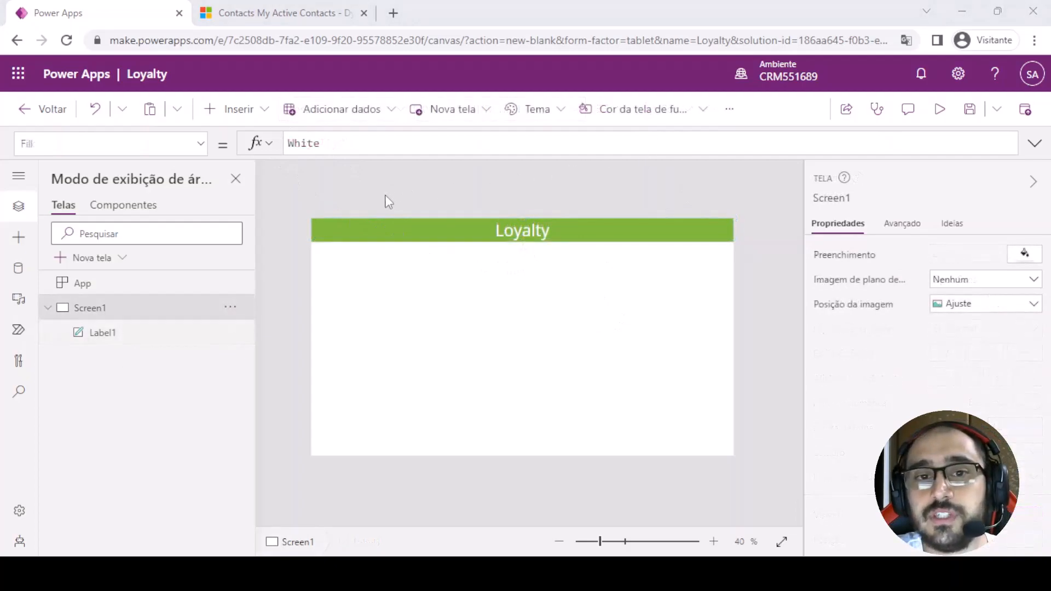
Import Tabela1 from the Loyalty Excel workbook in the Bootcamp 2023 folder as a data source
left_click(378, 112)
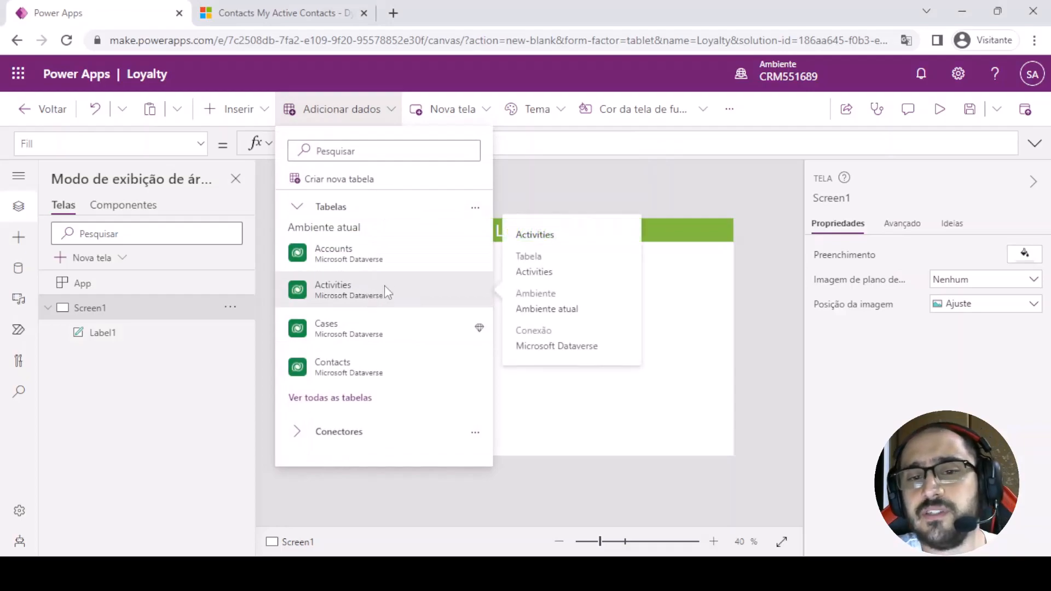
mouse_move(339, 264)
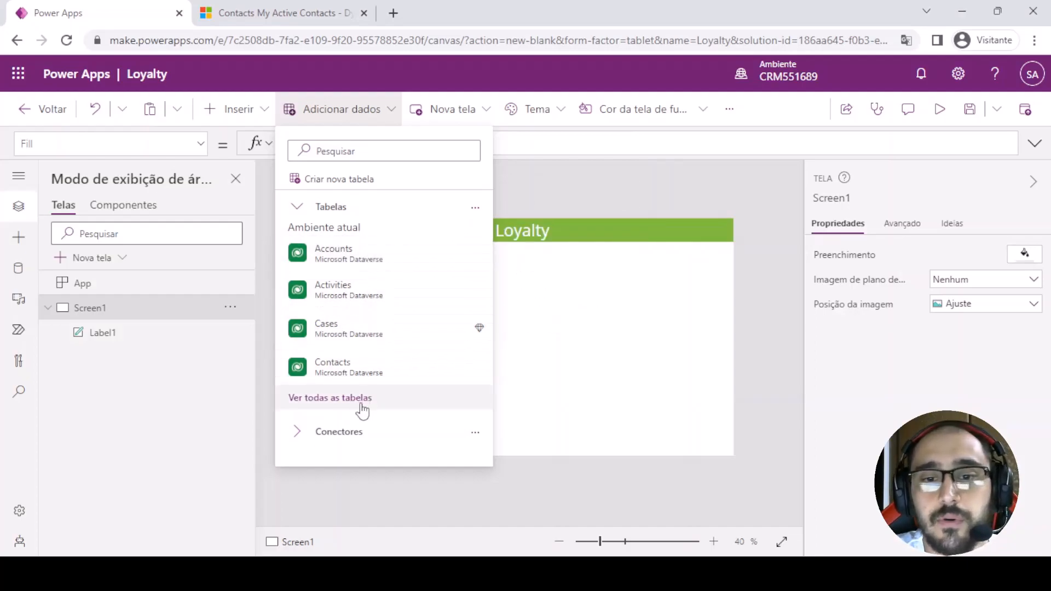
left_click(340, 433)
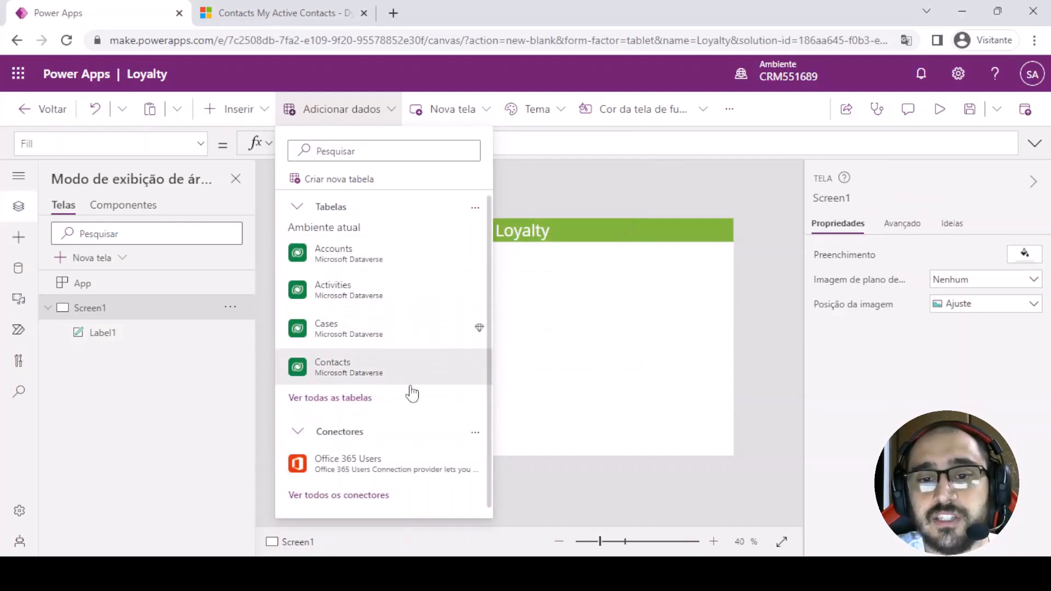
scroll(398, 376, "down", 1)
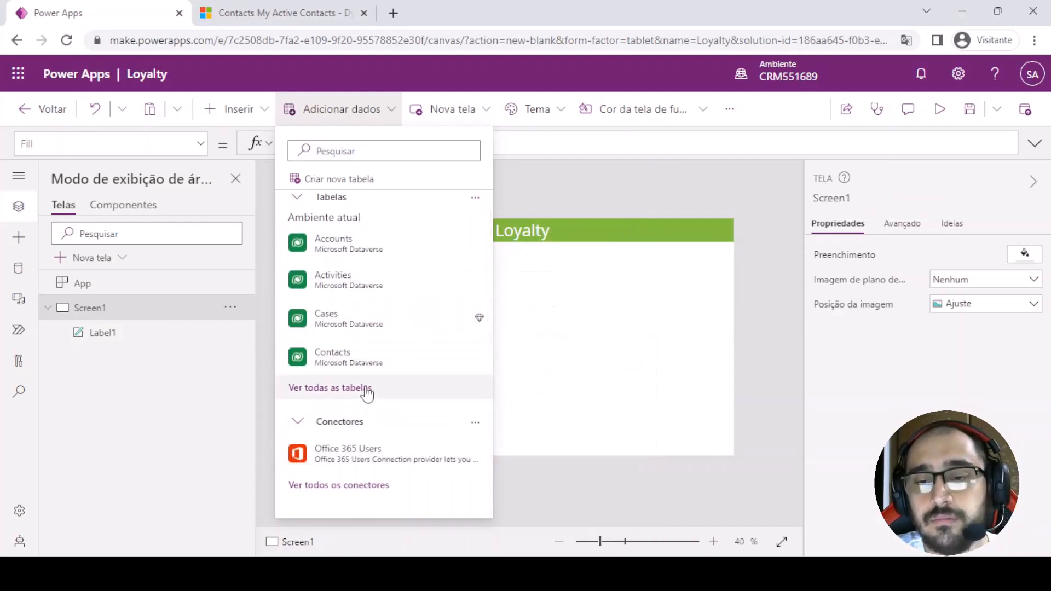
left_click(334, 490)
scroll(376, 374, "down", 2)
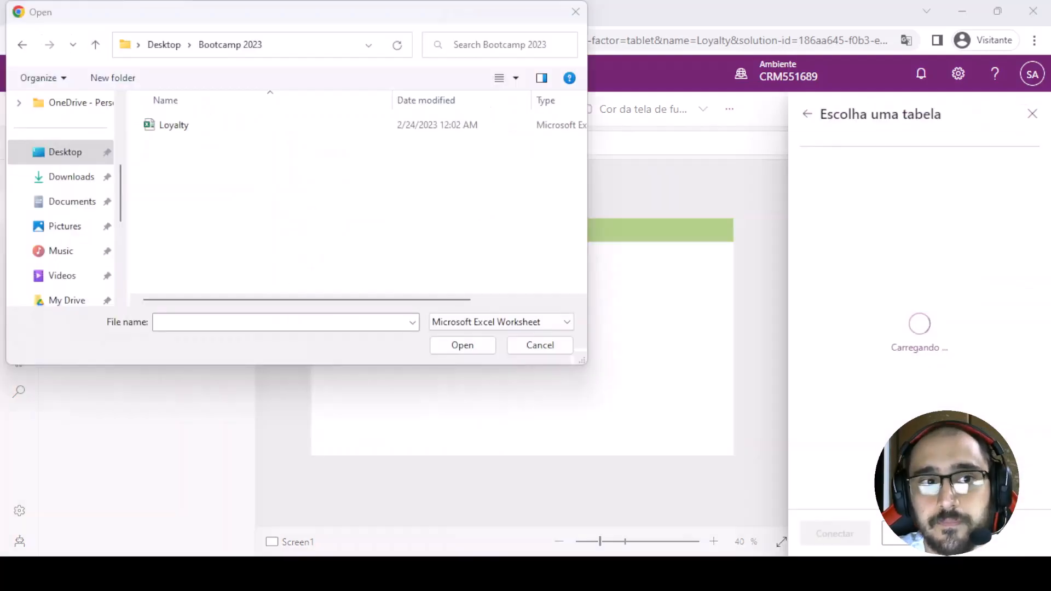
left_click(187, 131)
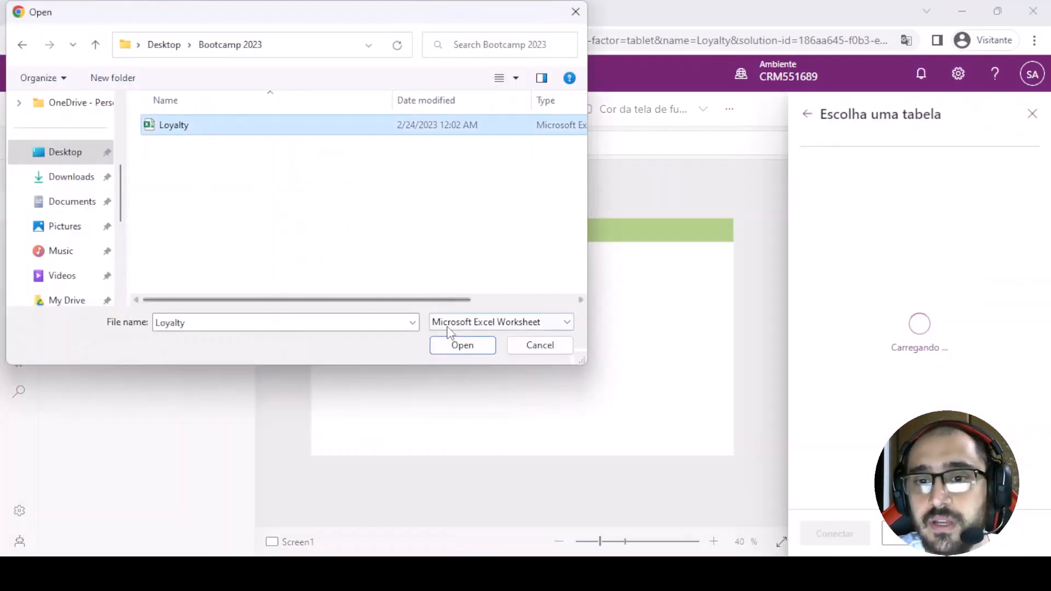
left_click(460, 345)
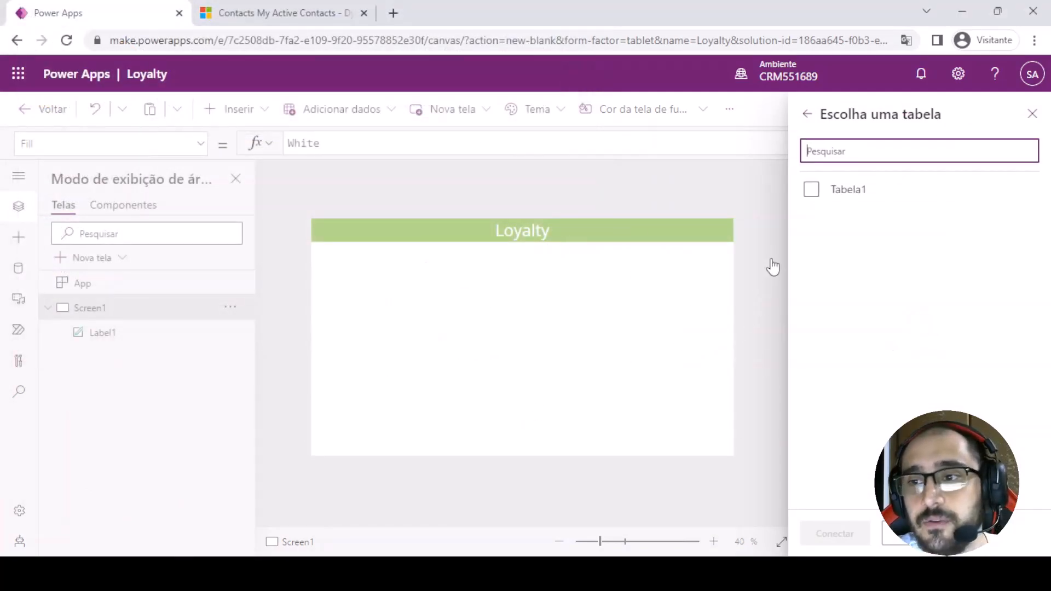
left_click(811, 190)
left_click(835, 534)
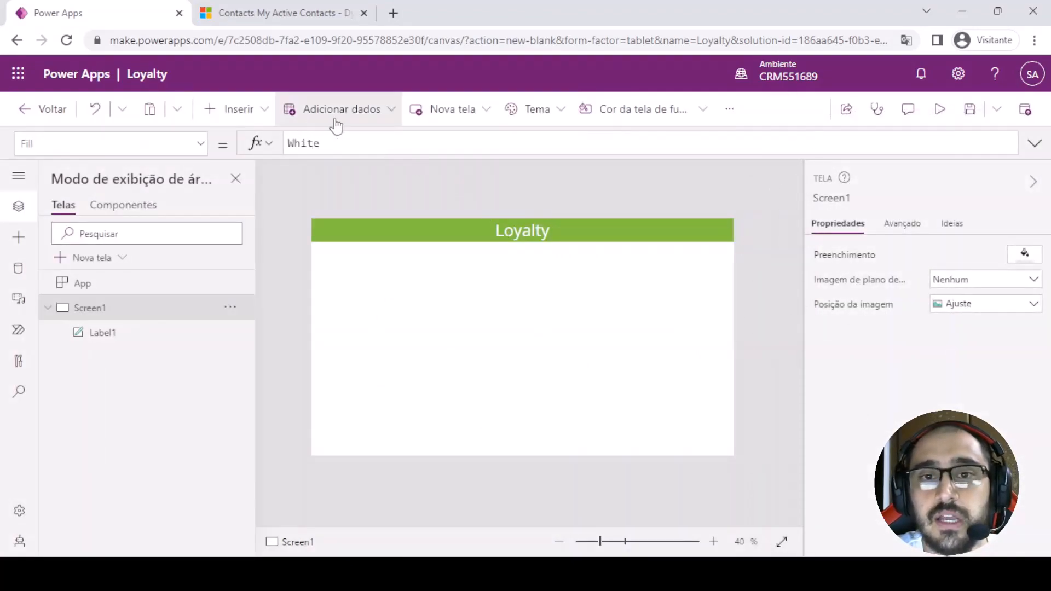
Insert a vertical gallery directly below the header at position 0, 77 and stretch it to fill the rest of the screen
left_click(226, 109)
left_click(349, 258)
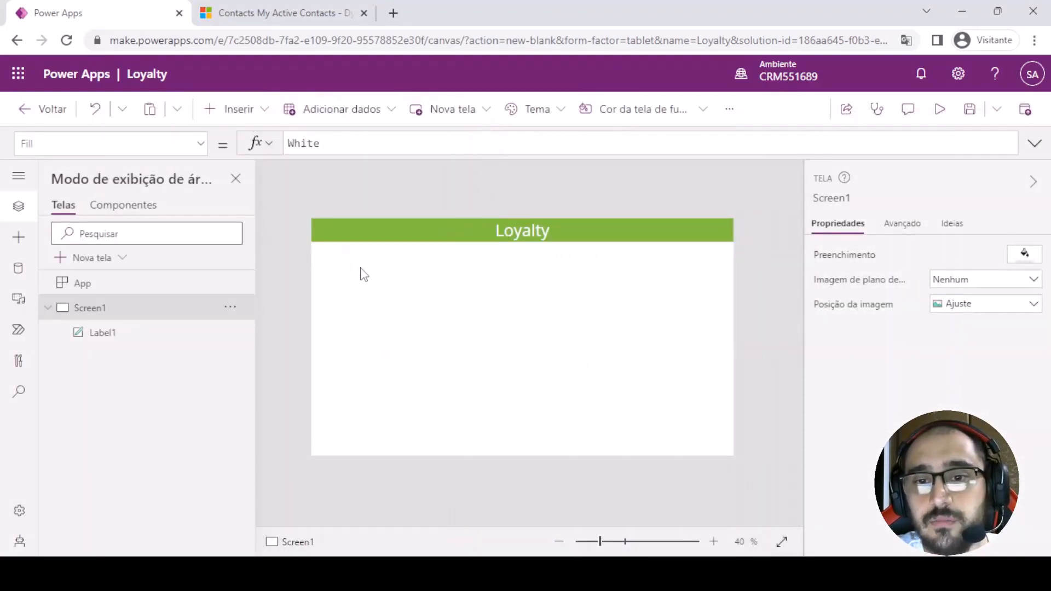
left_click_drag(450, 321, 425, 325)
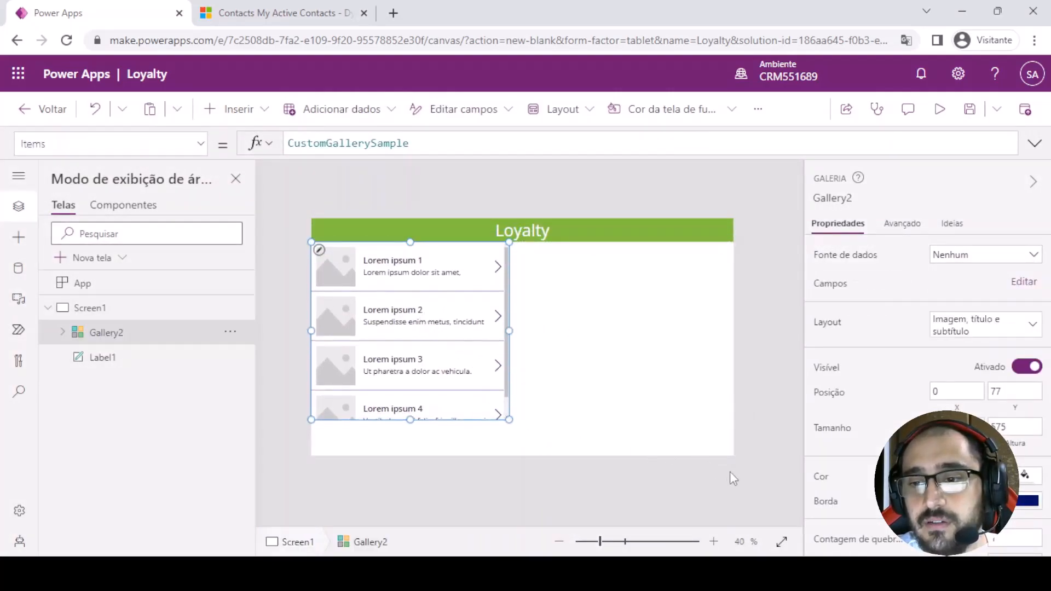
left_click(406, 207)
Set the gallery's data source to Tabela1
left_click(394, 261)
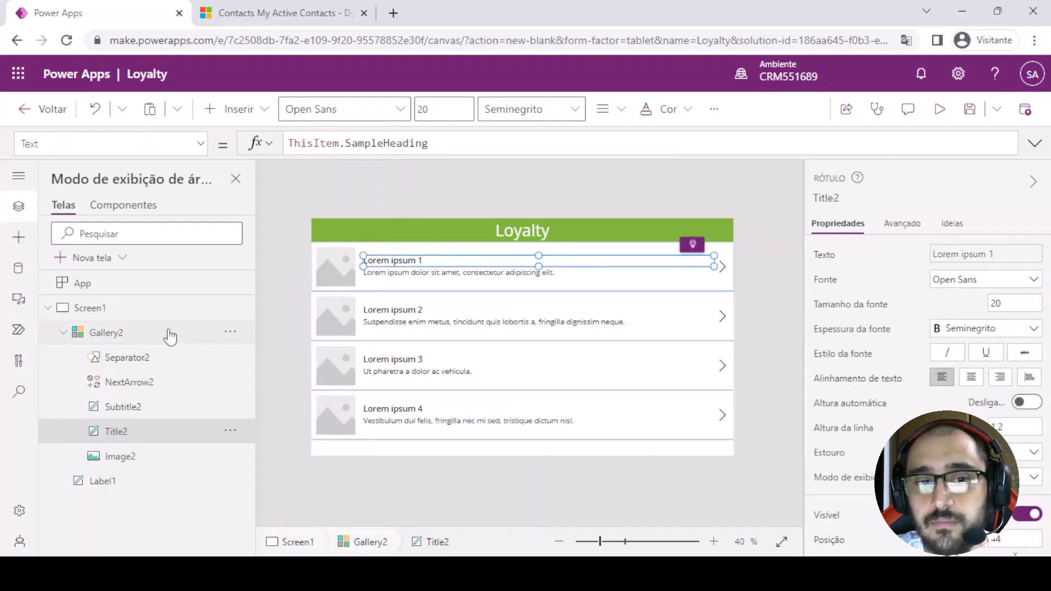
left_click(170, 337)
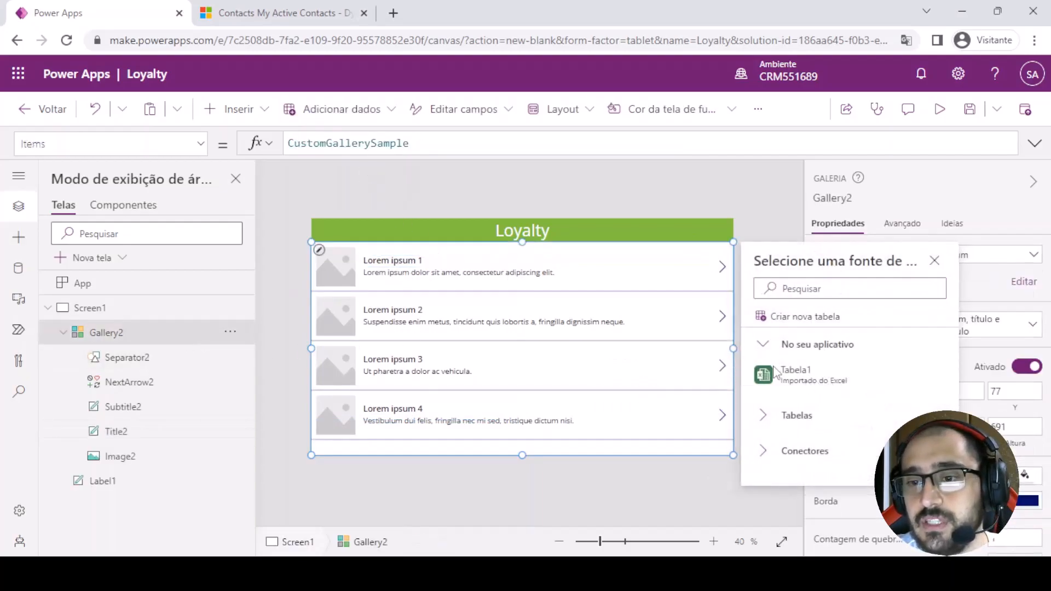
left_click(767, 375)
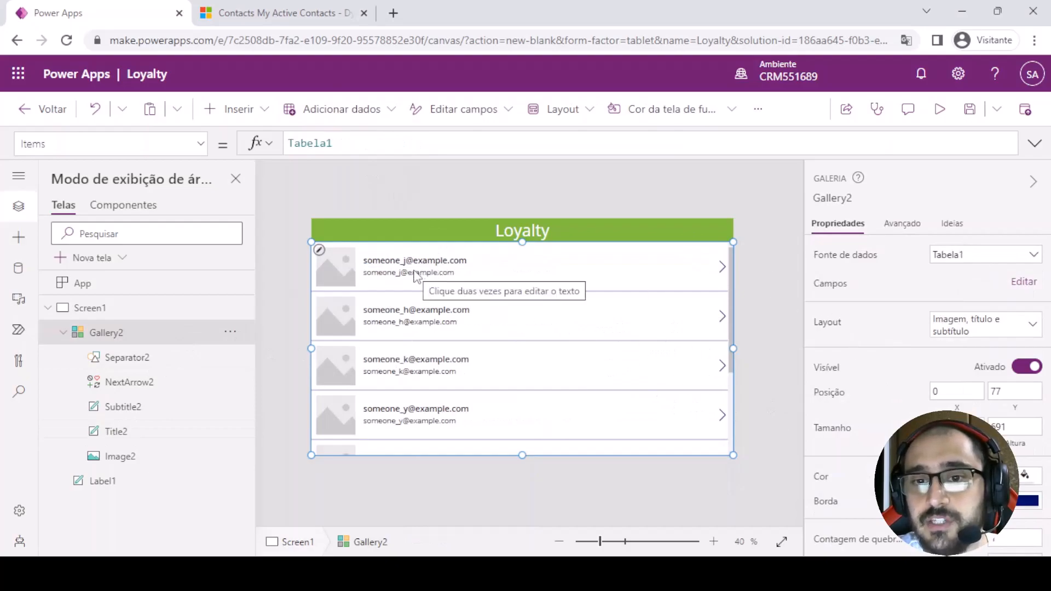
Change the gallery subtitle's text formula to ThisItem.Nota
left_click(436, 273)
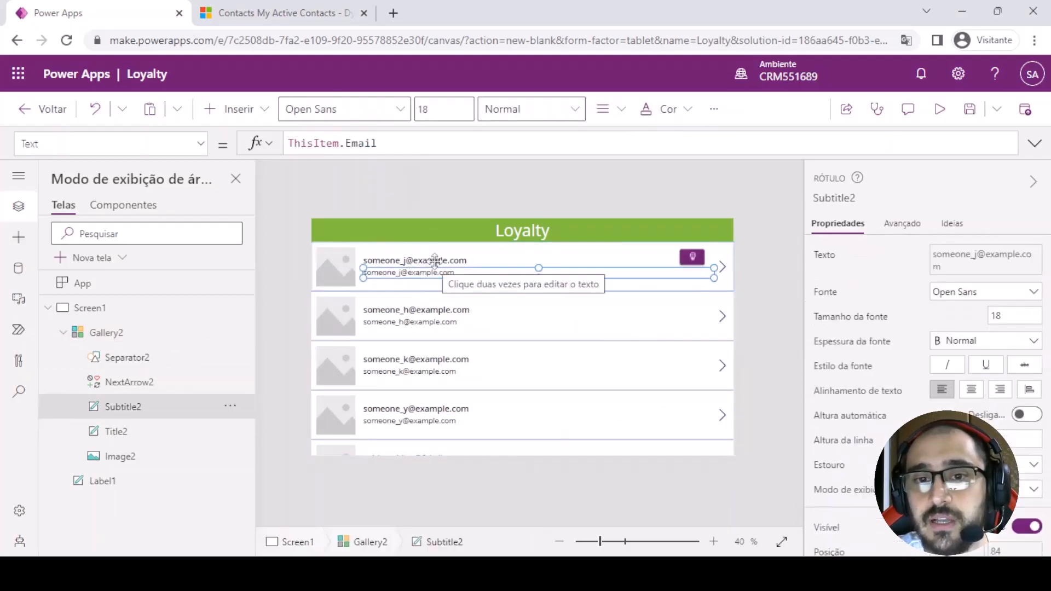
left_click(399, 262)
left_click(420, 268)
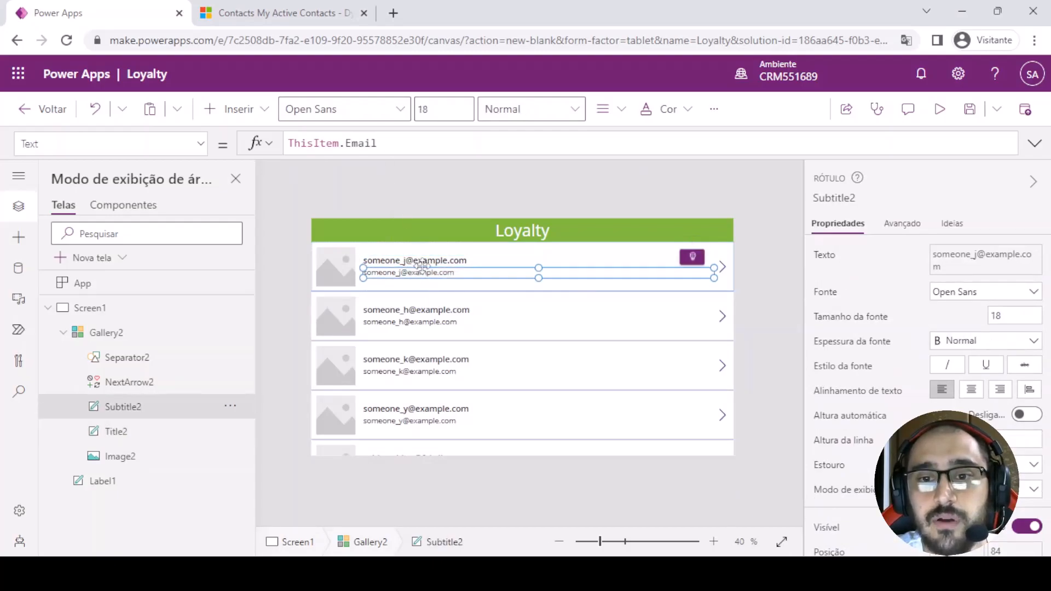
double_click(358, 144)
type("Nota")
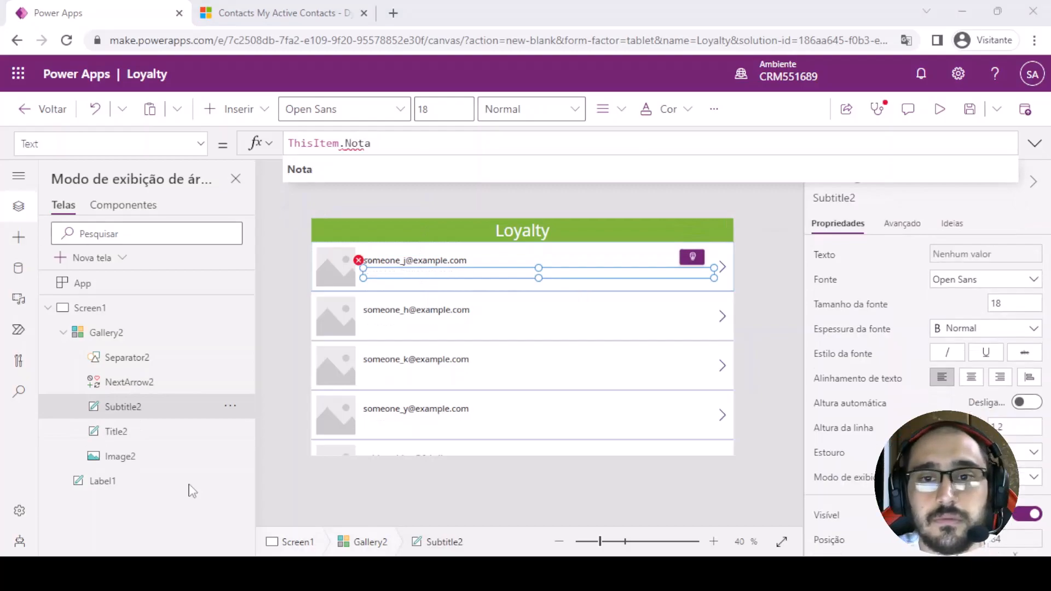
left_click(351, 173)
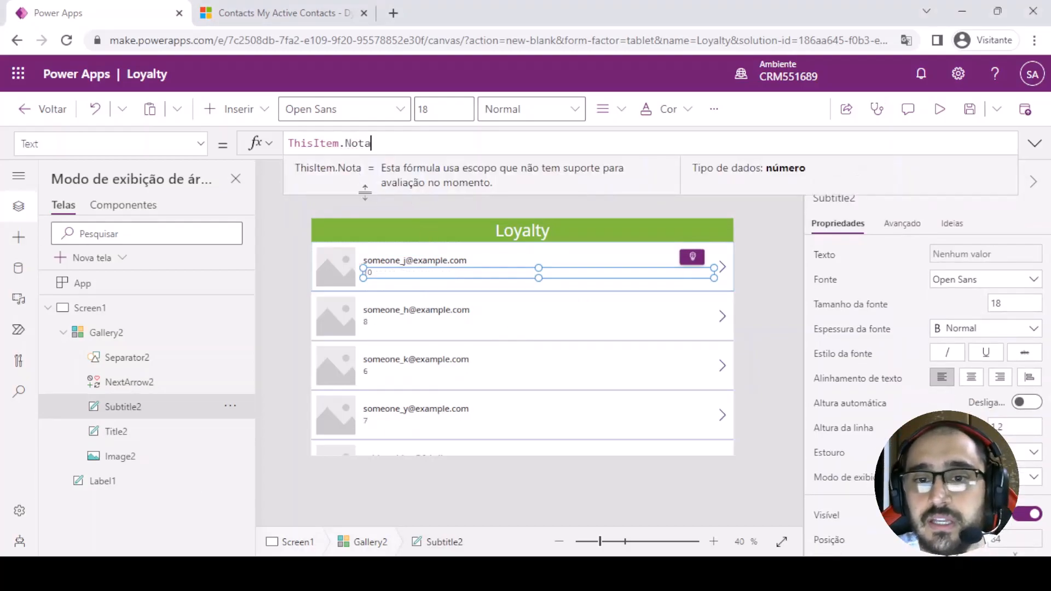
Sort the gallery's items by the Nota column in descending order, using SortByColumns on Tabela1
left_click(520, 210)
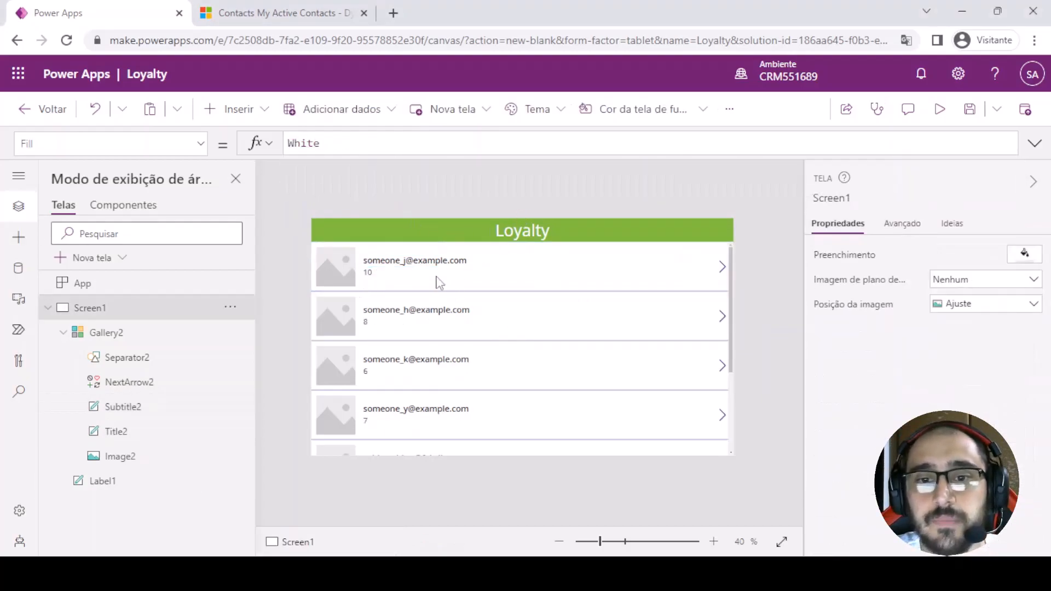
scroll(513, 361, "down", 5)
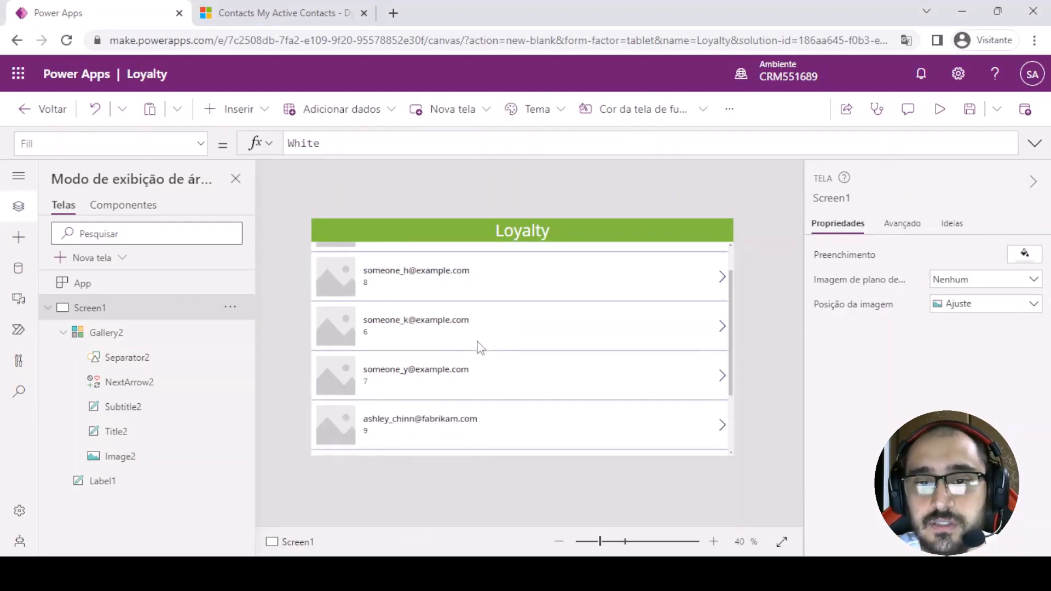
scroll(540, 327, "up", 3)
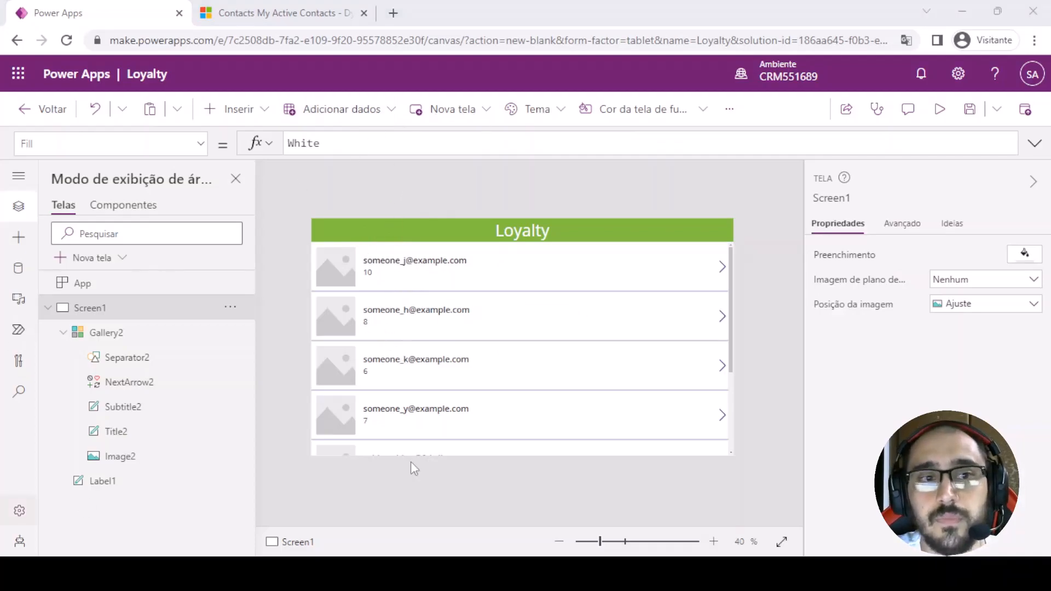
left_click(503, 294)
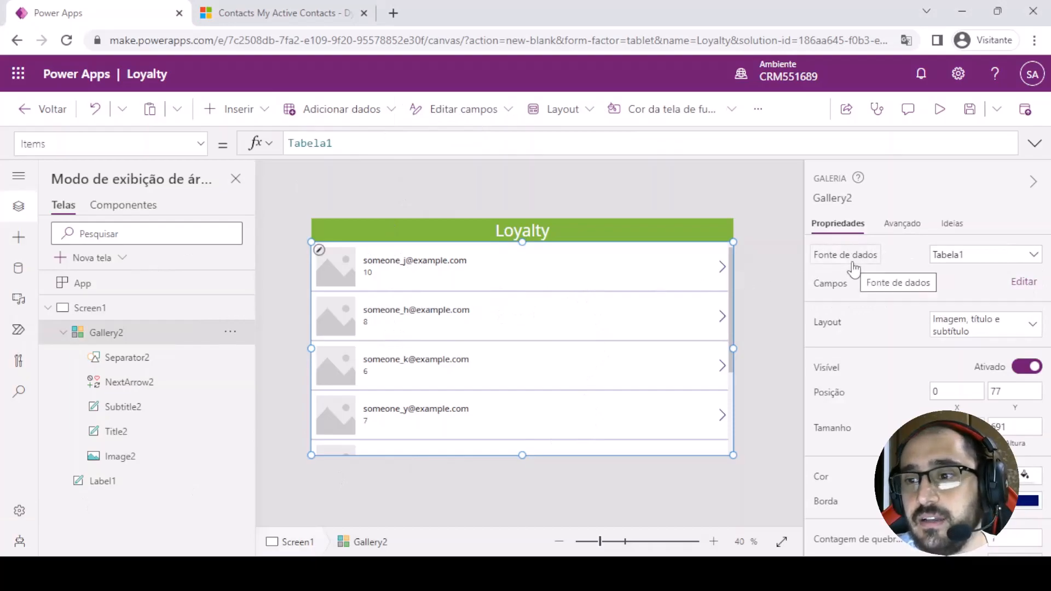
left_click(452, 142)
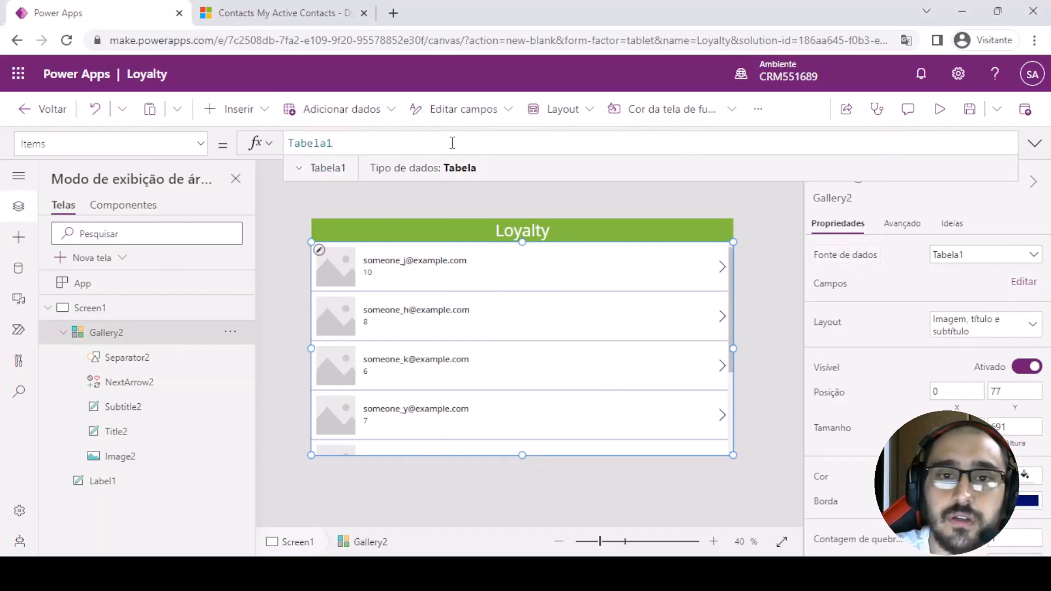
type("sort")
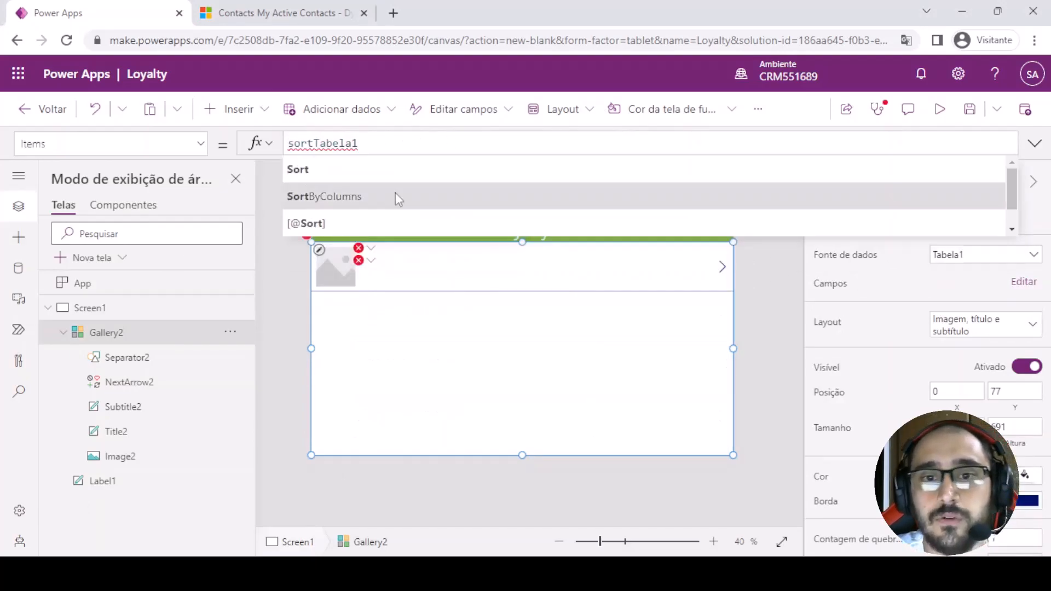
left_click(366, 203)
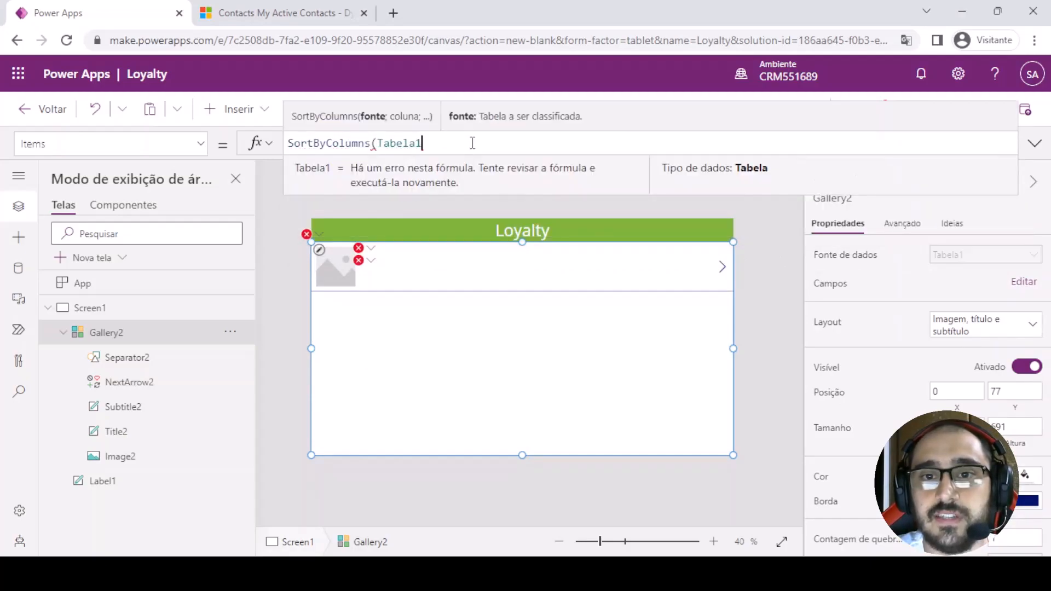
type(";")
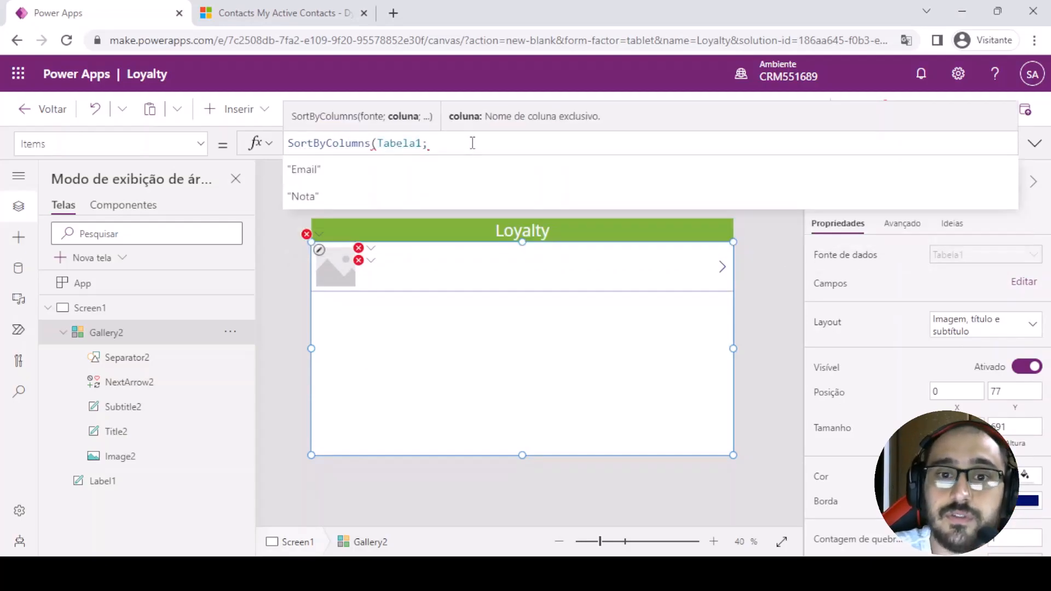
left_click(362, 203)
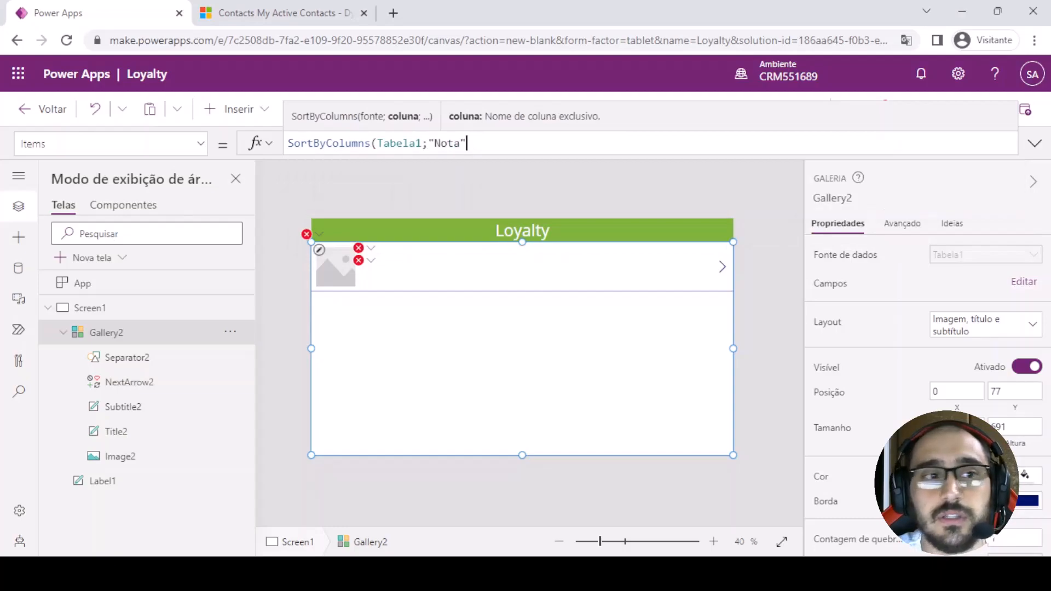
left_click(478, 144)
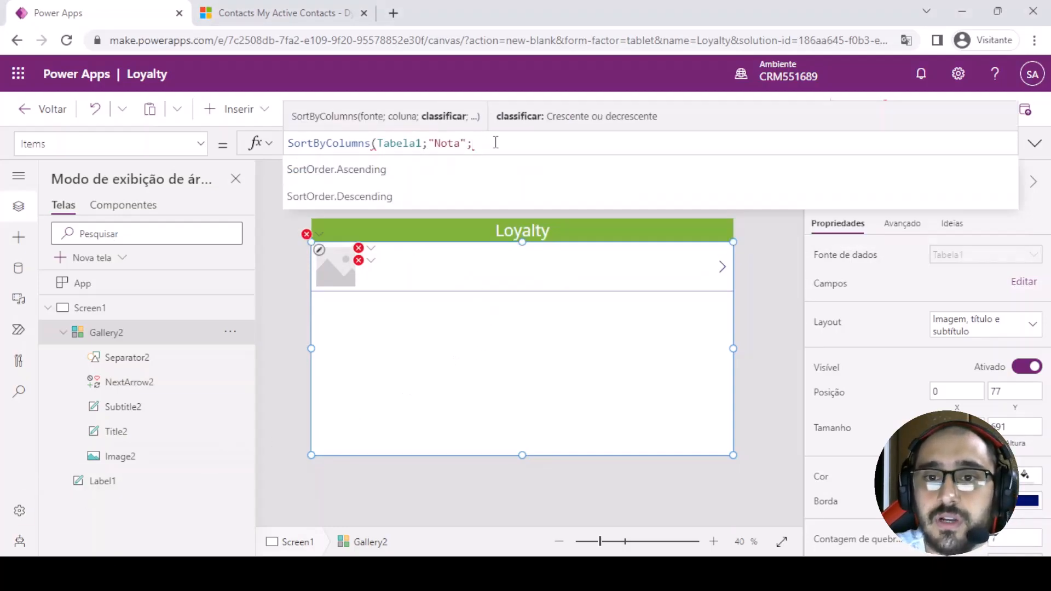
key("Down")
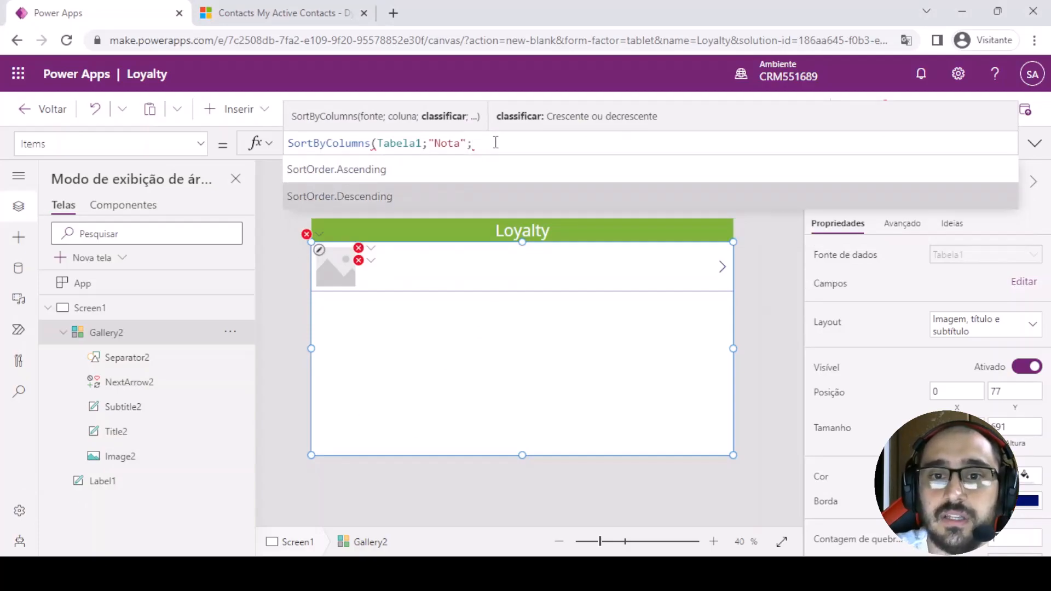
key("Tab")
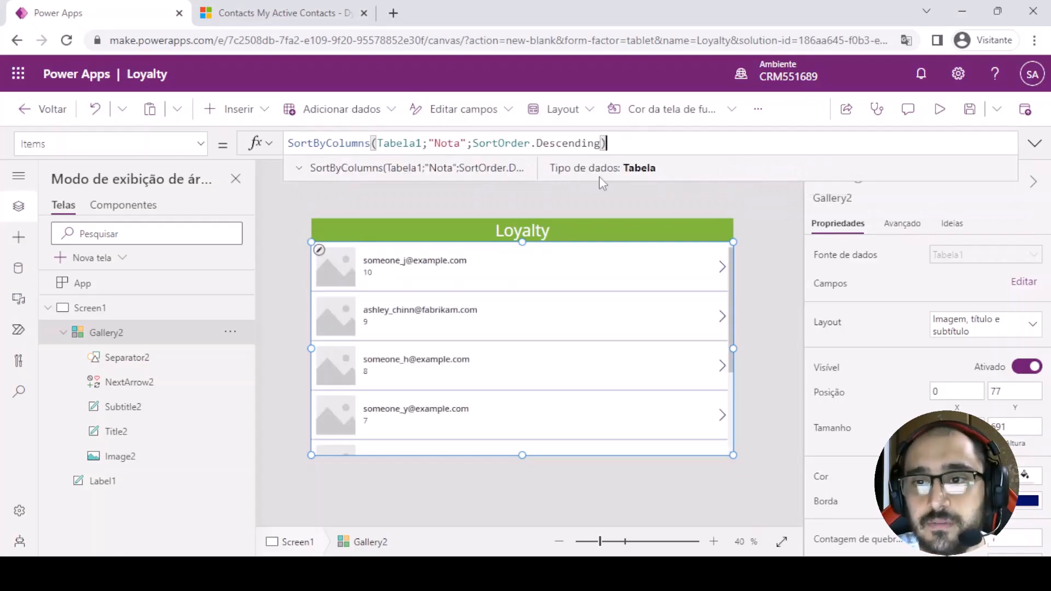
Check the sorted gallery entries and save the Loyalty app
scroll(559, 337, "down", 3)
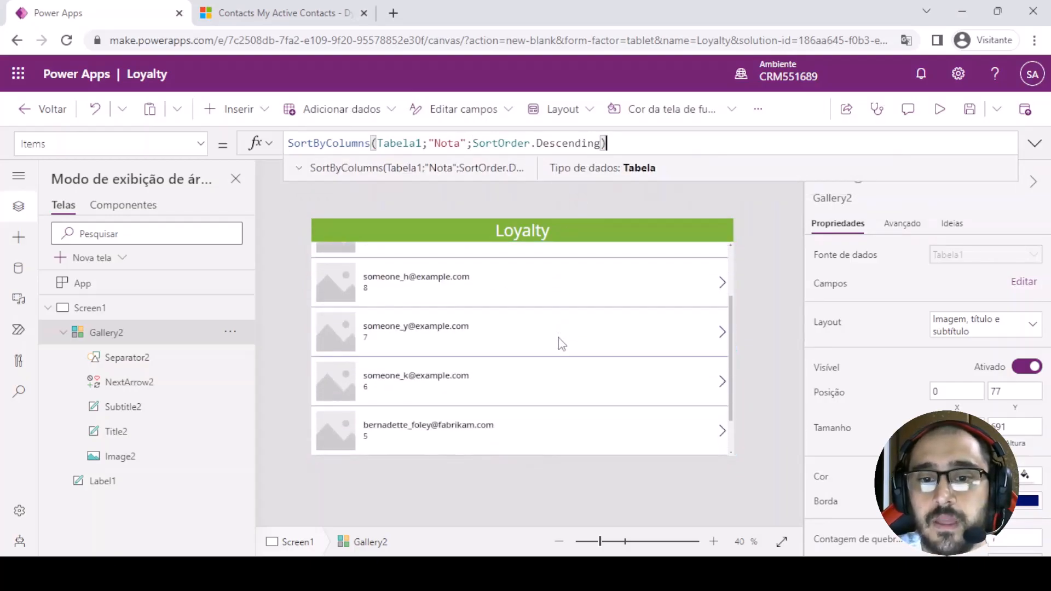
scroll(561, 360, "up", 3)
left_click(777, 242)
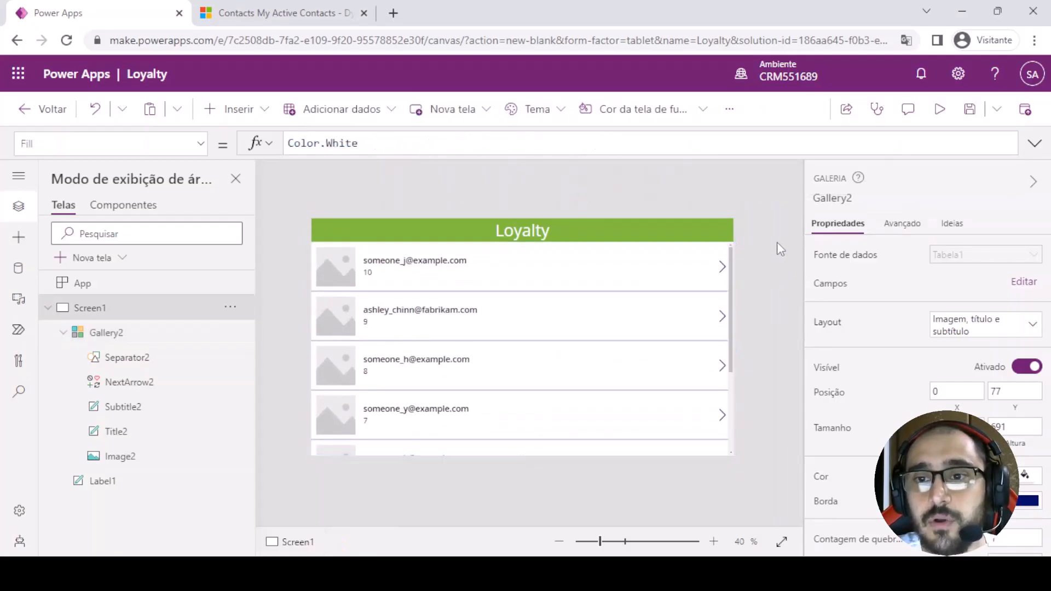
left_click(970, 110)
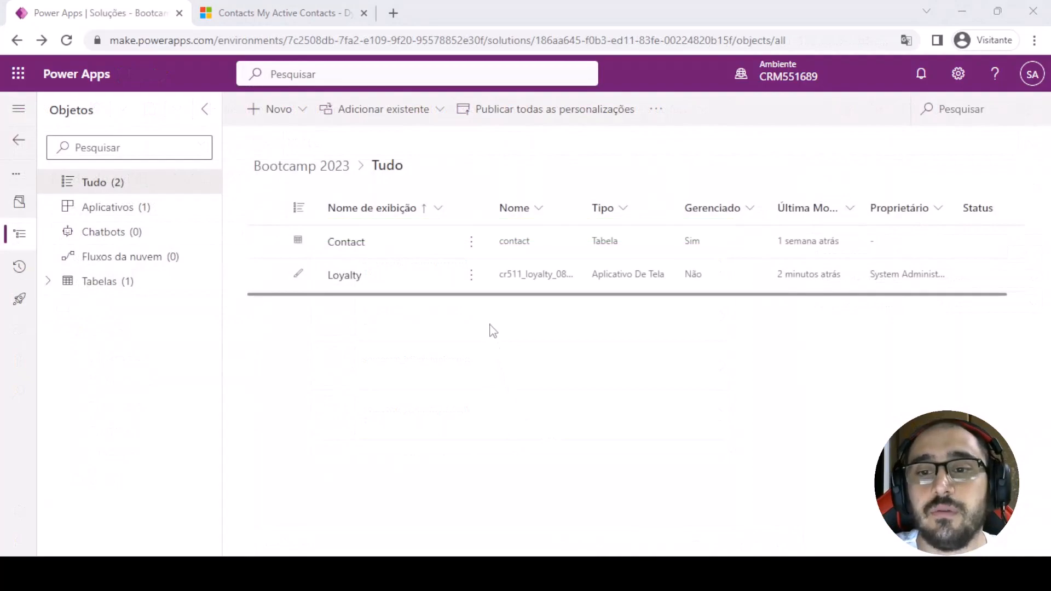
Copy the Loyalty app's ID from its details in the Bootcamp 2023 solution
left_click(471, 275)
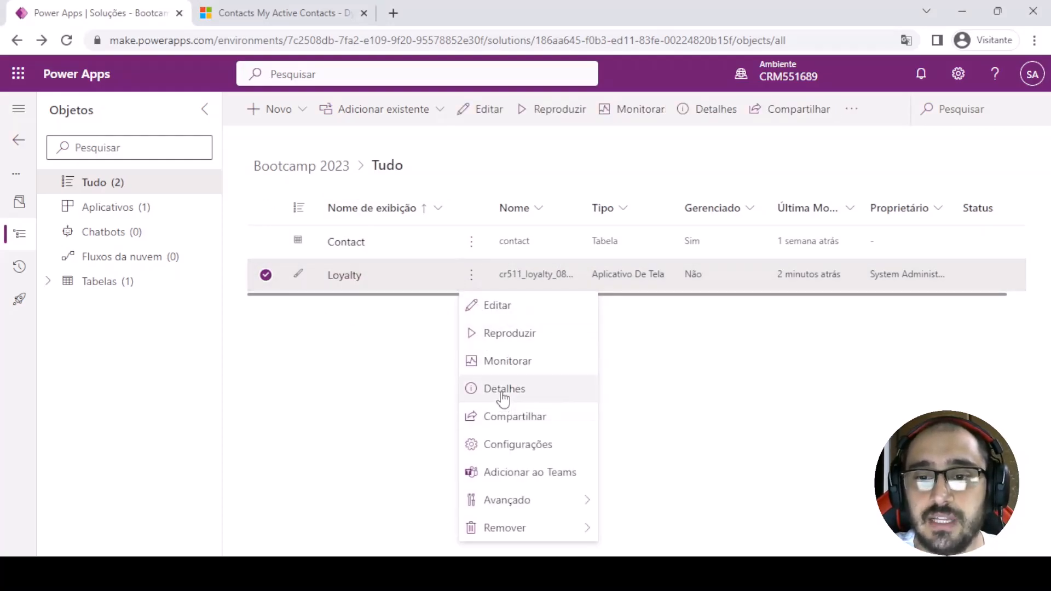
left_click(502, 390)
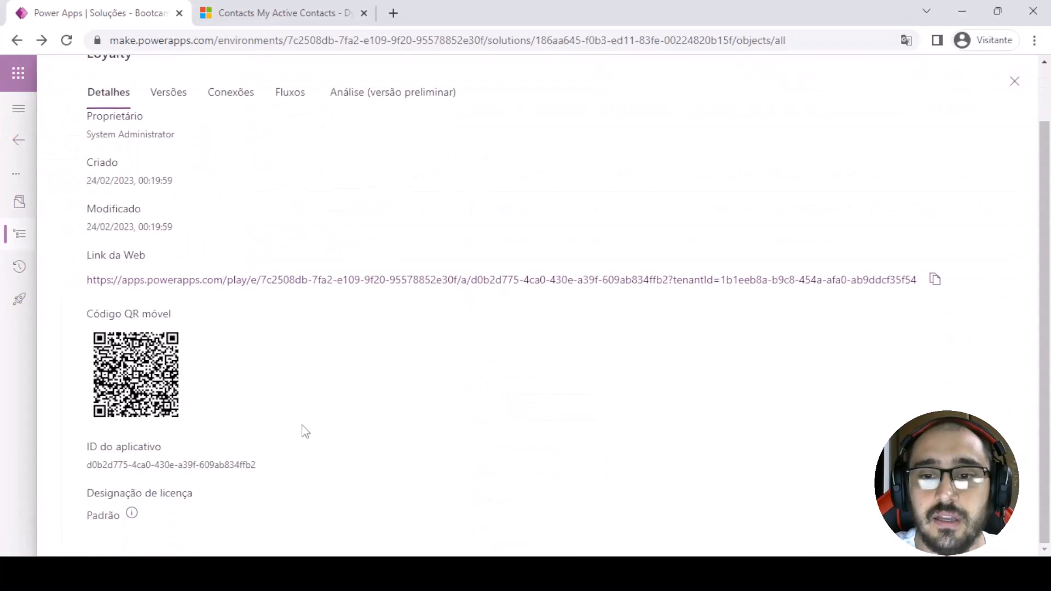
left_click_drag(257, 468, 89, 466)
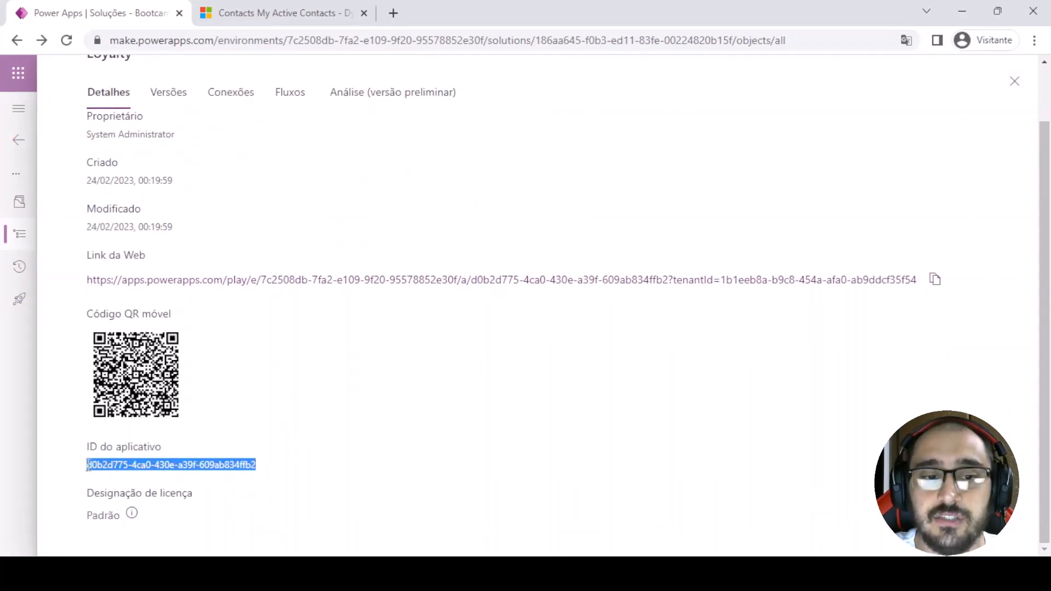
right_click(137, 470)
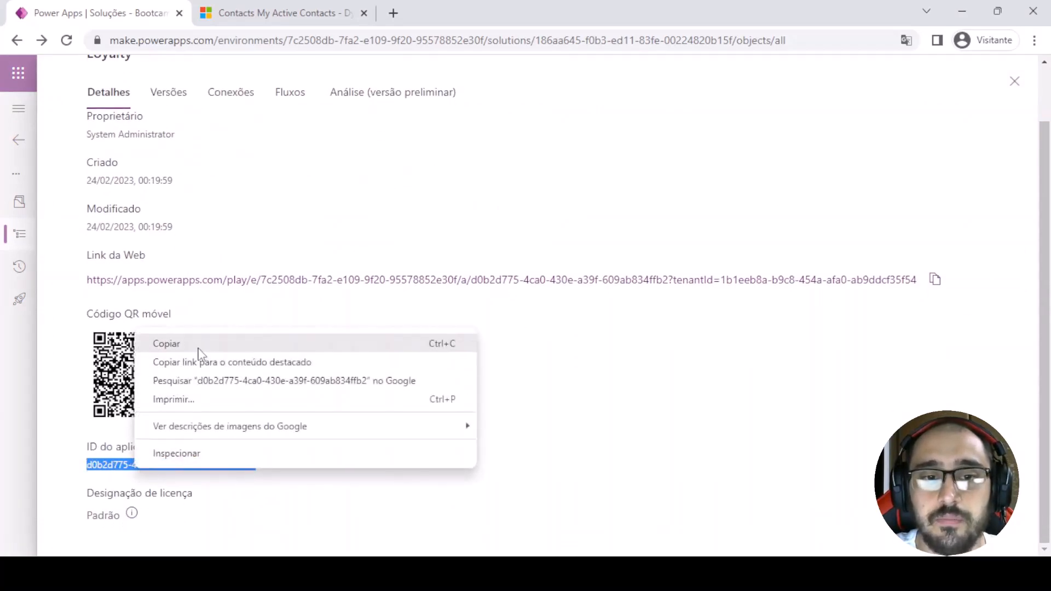
left_click(197, 343)
left_click(320, 439)
scroll(770, 247, "up", 2)
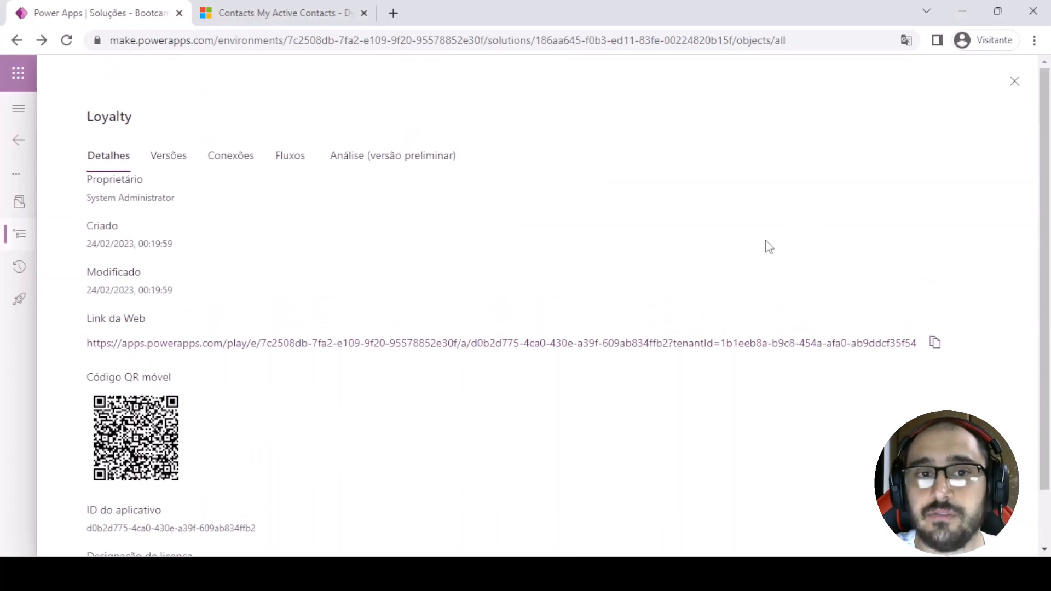
left_click(1014, 81)
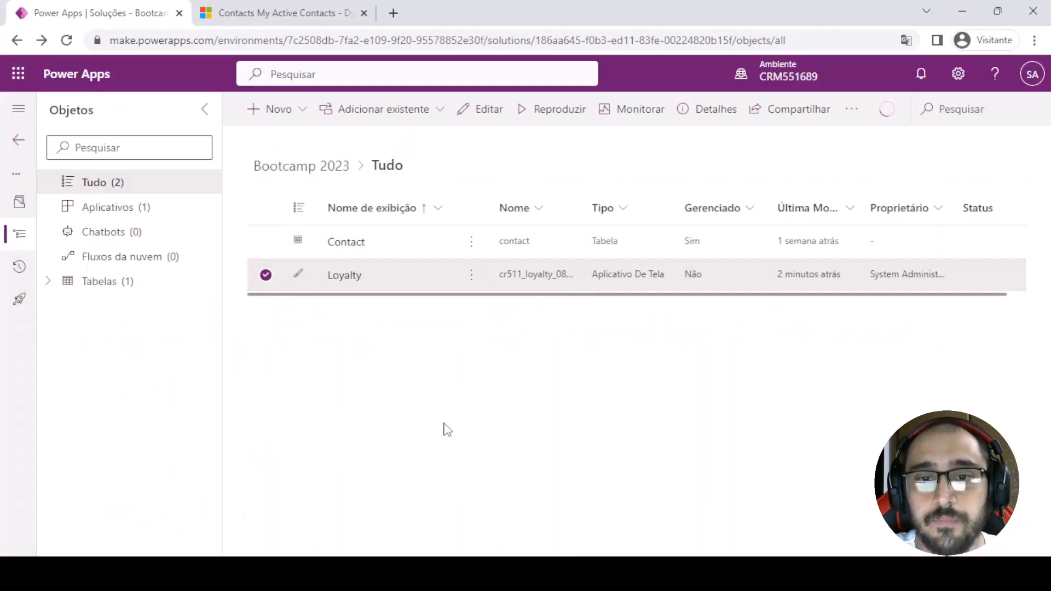
Open the Contact table's main form, named Contact, for editing
left_click(350, 242)
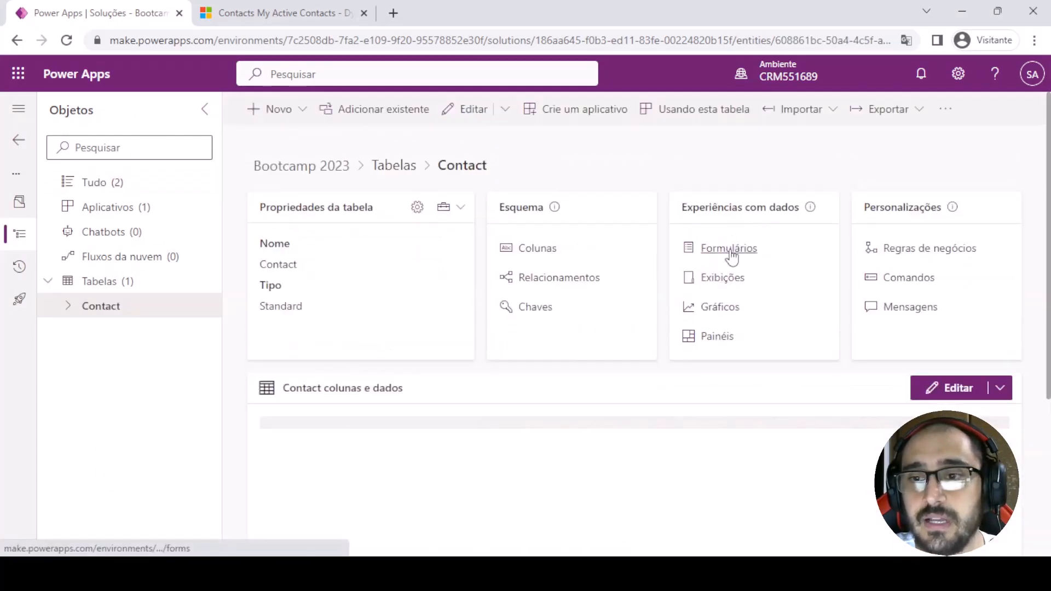
left_click(730, 246)
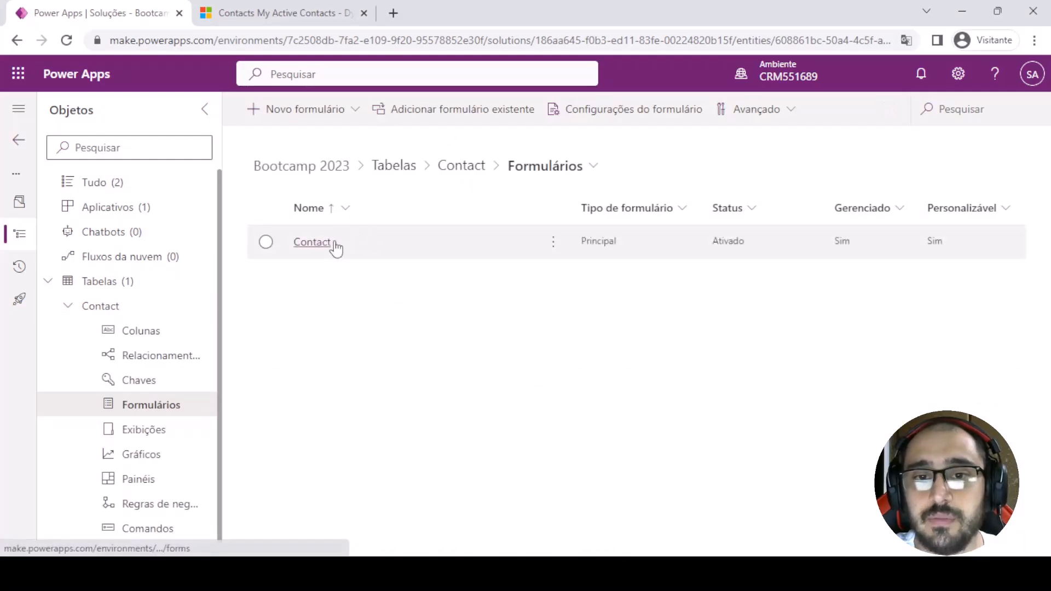
left_click(329, 244)
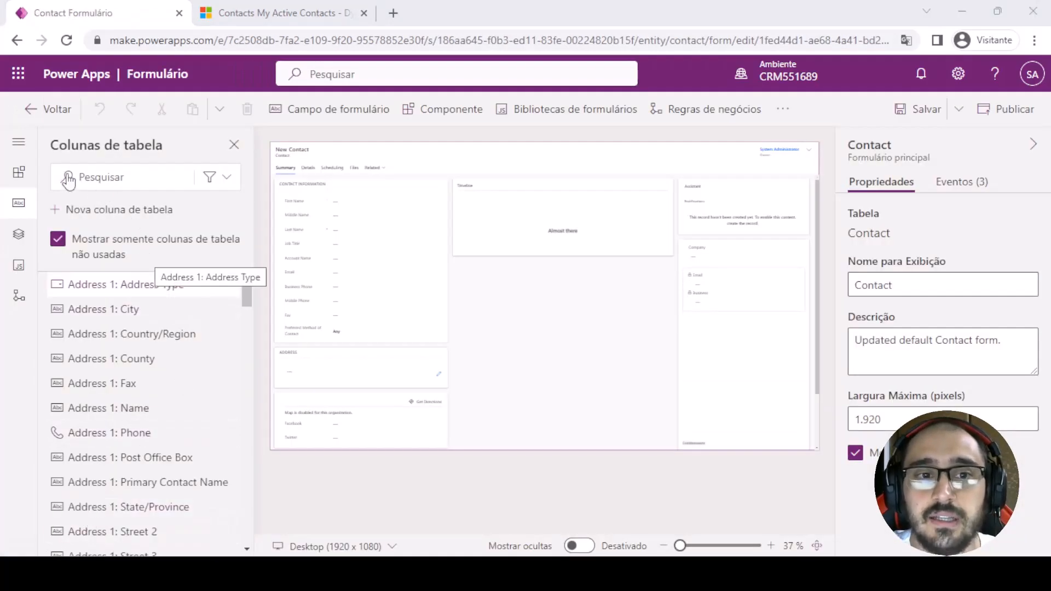
Add a one-column tab to the Contact form and label it Loyalty
left_click(25, 181)
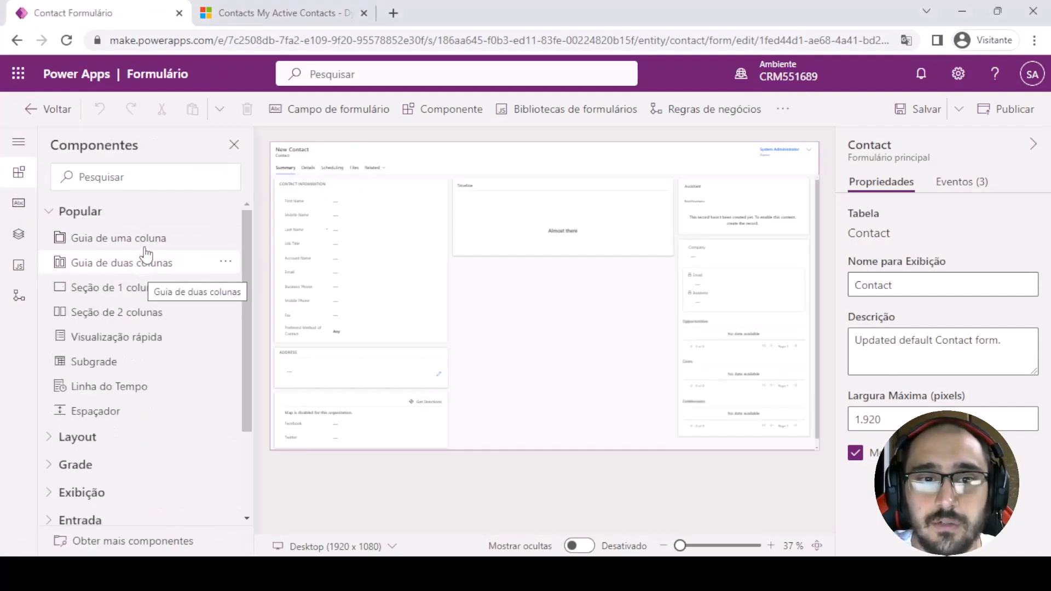
left_click(123, 238)
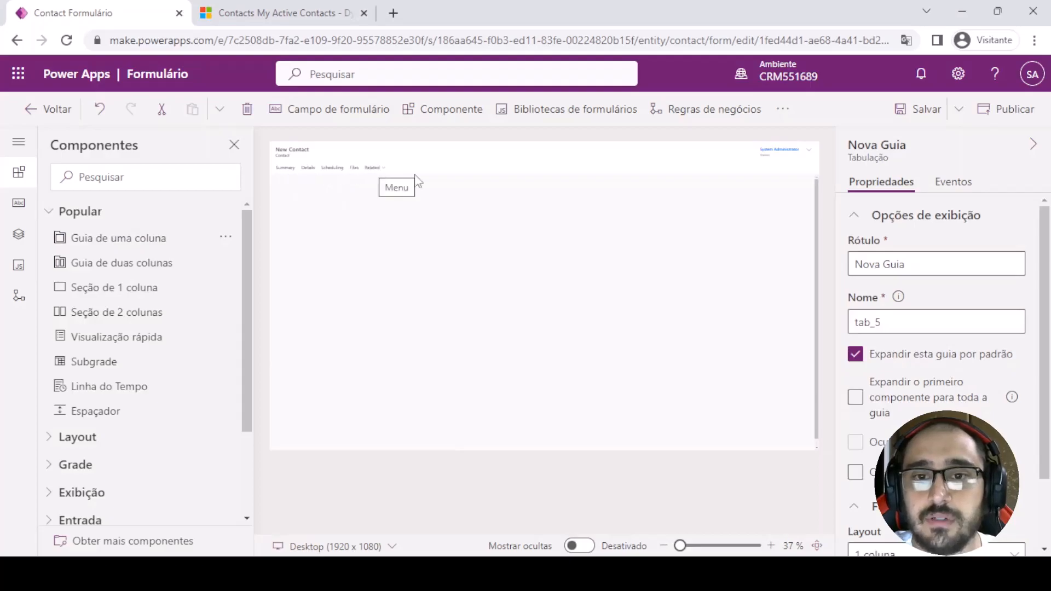
left_click(376, 170)
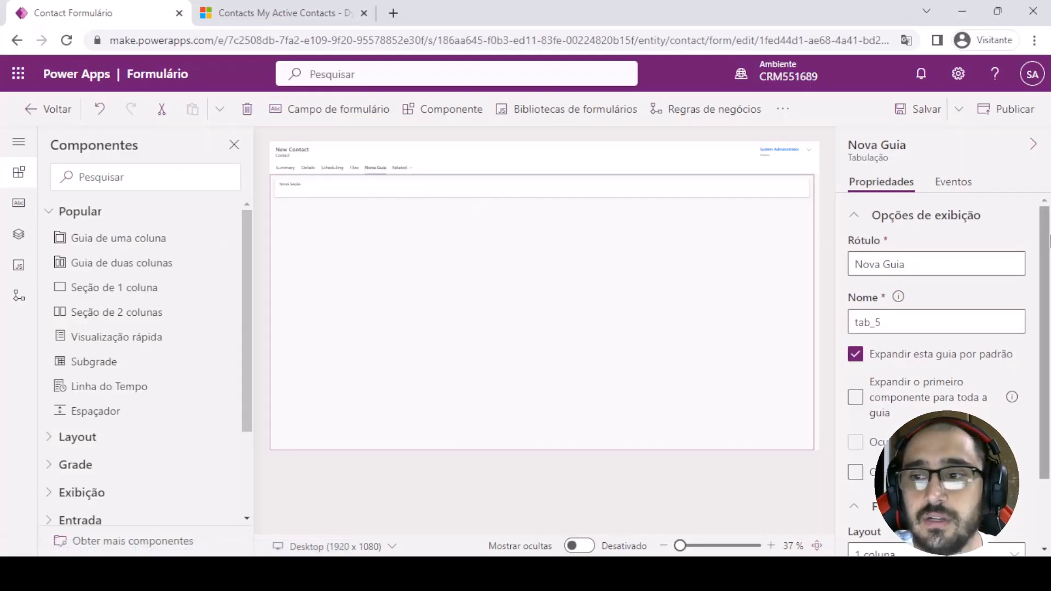
left_click(913, 259)
key("ctrl+a")
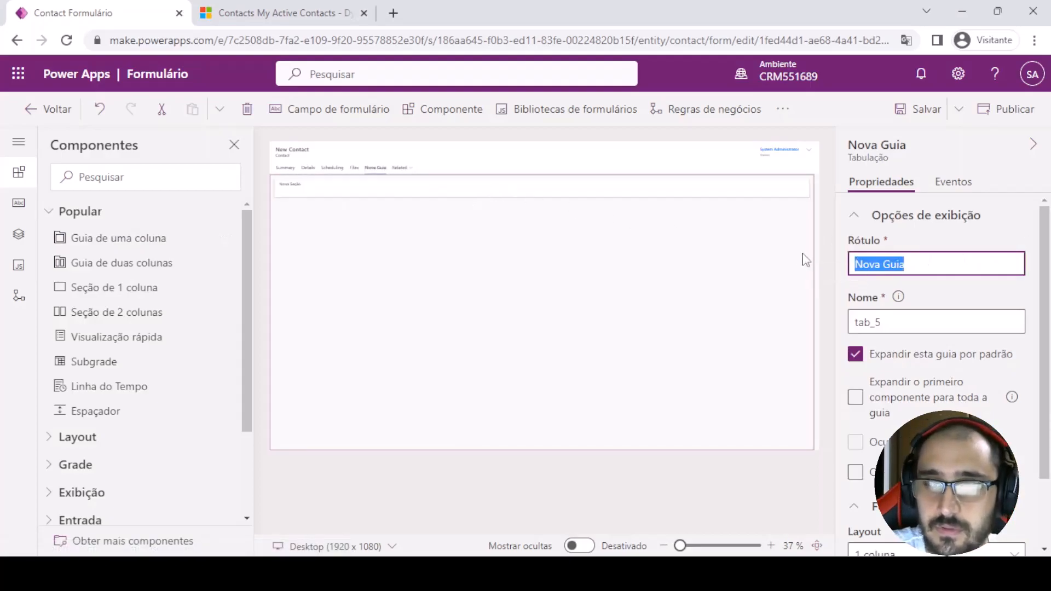
type("Loyalty")
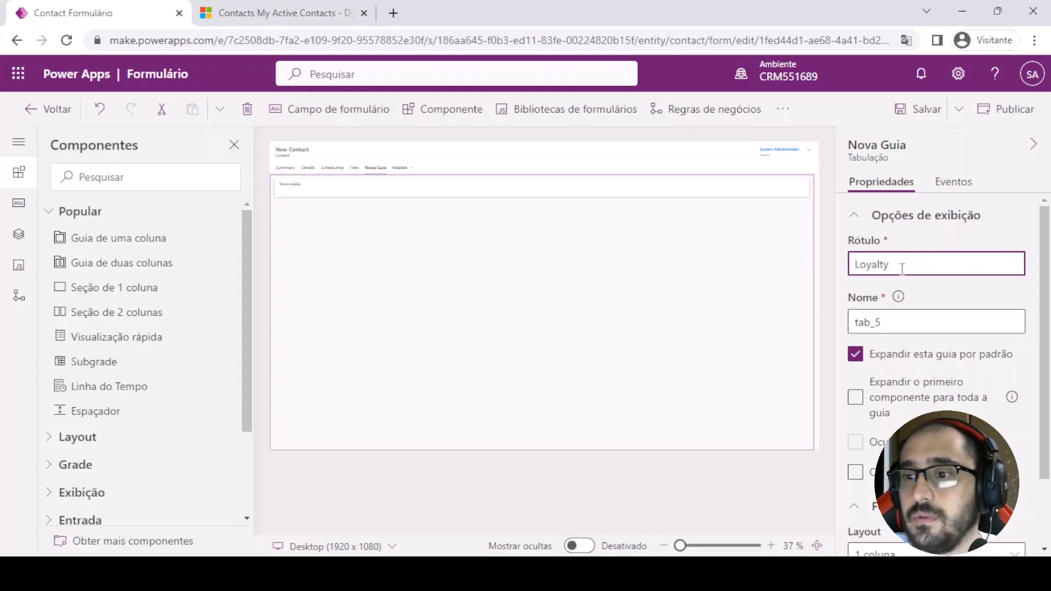
left_click(954, 294)
Add a Canvas app component to the new section of the Contact form's Loyalty tab
left_click(323, 196)
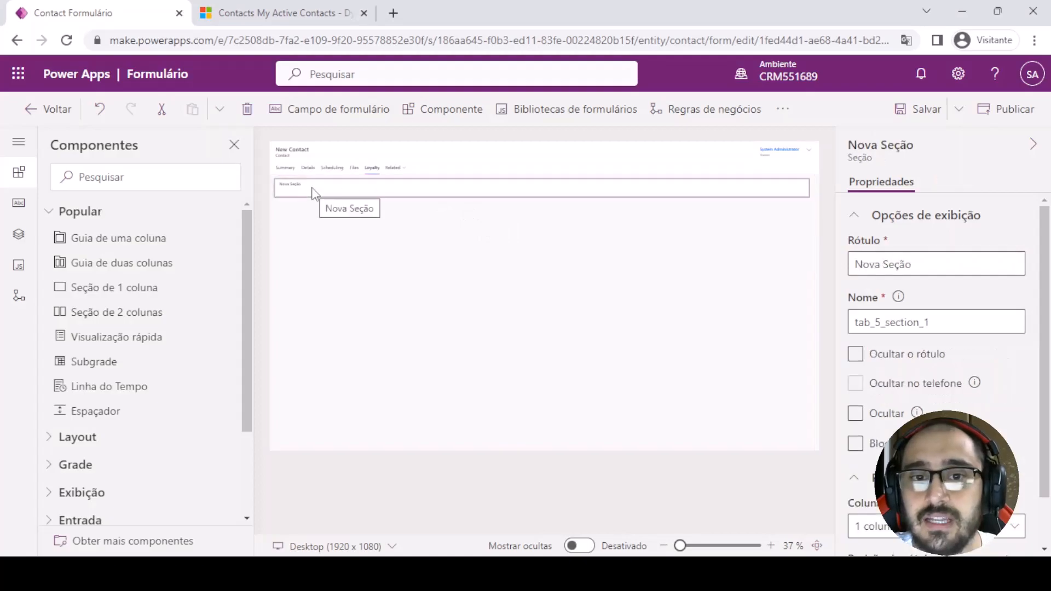
left_click(117, 176)
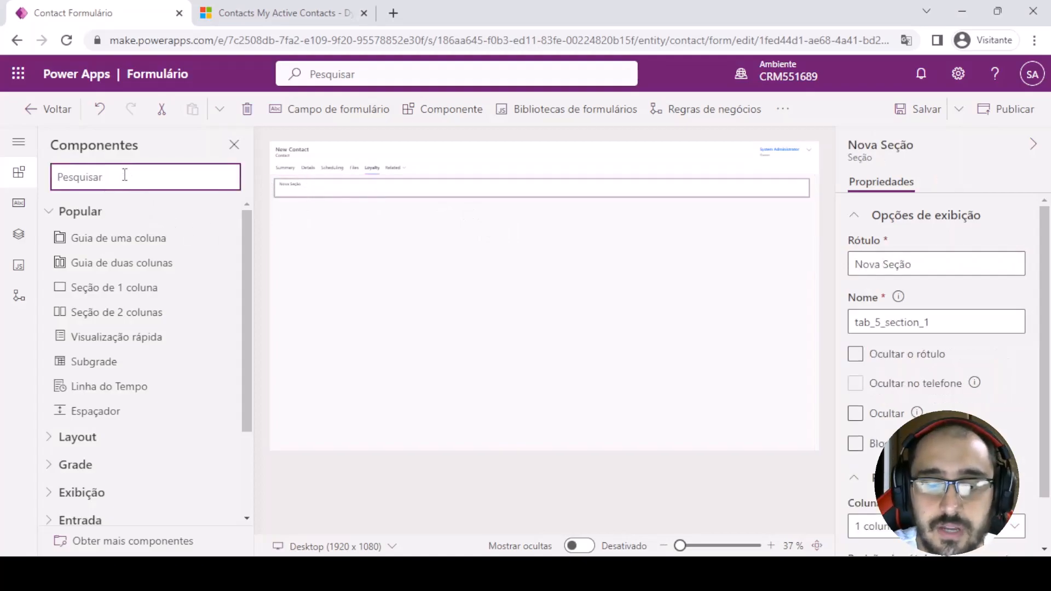
type("can")
type("v")
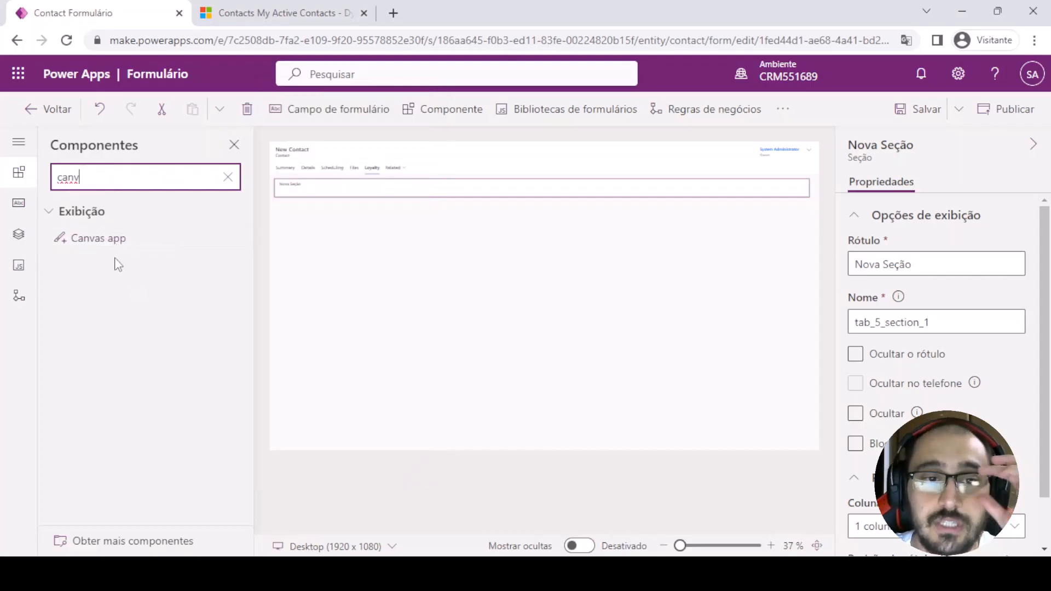
left_click_drag(98, 241, 320, 201)
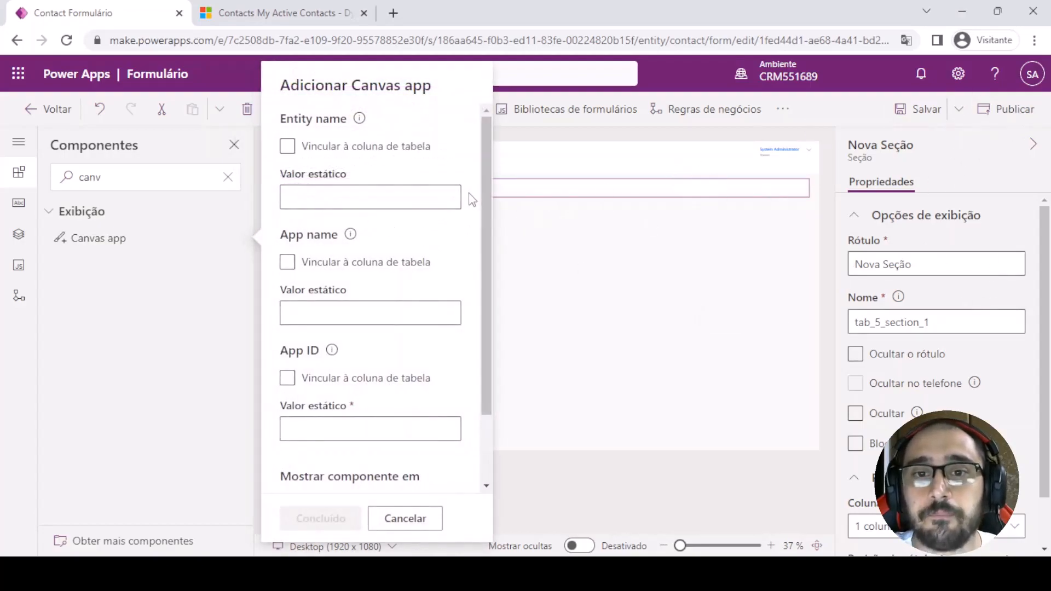
Set the component's static App ID to the copied Loyalty app ID, keeping it shown on web, phone and tablet, and save the form
left_click(397, 153)
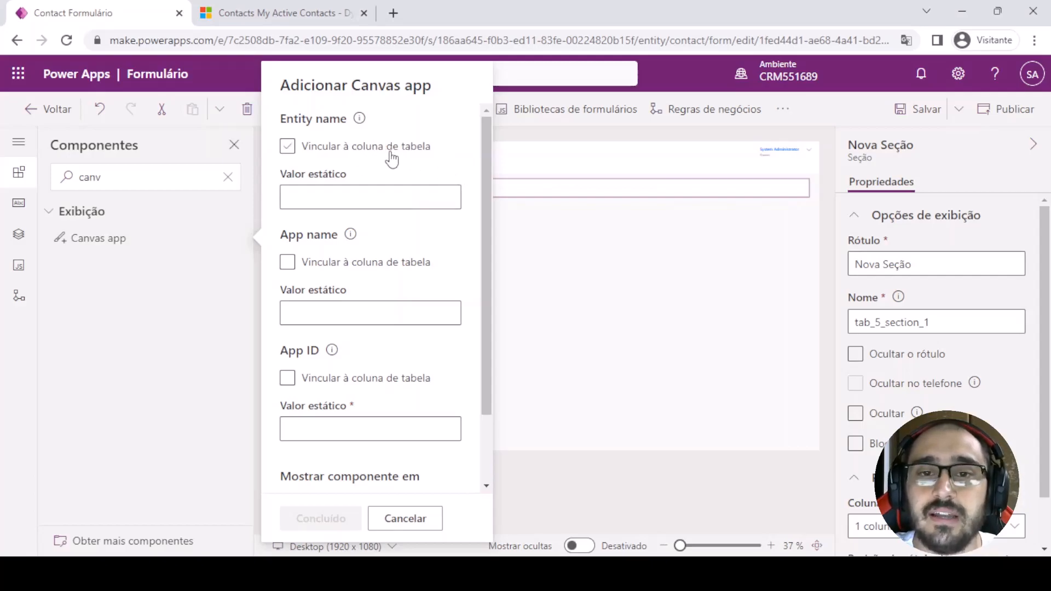
left_click(402, 157)
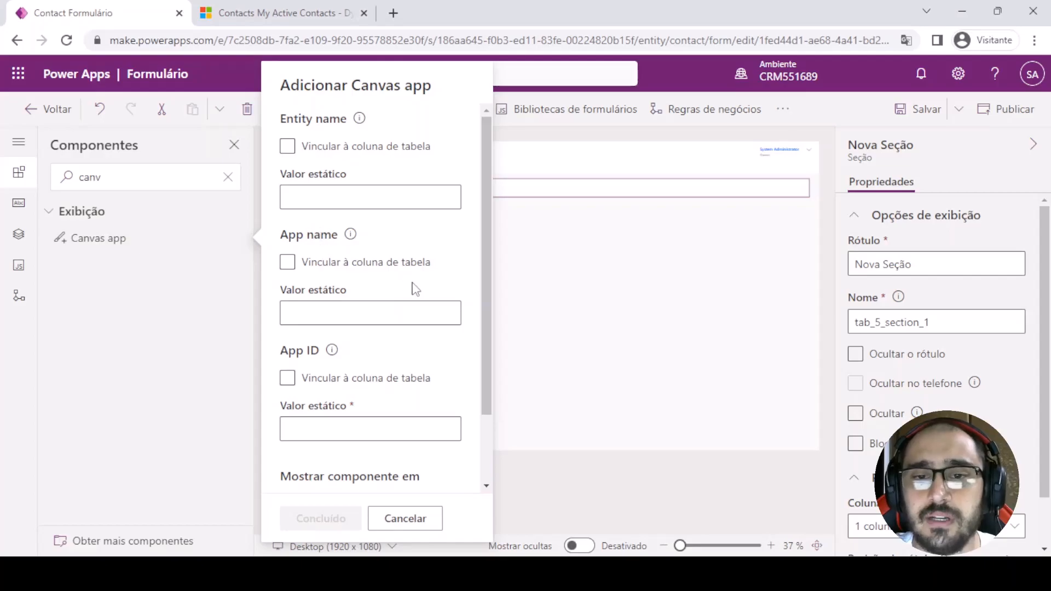
left_click(354, 428)
left_click(310, 377)
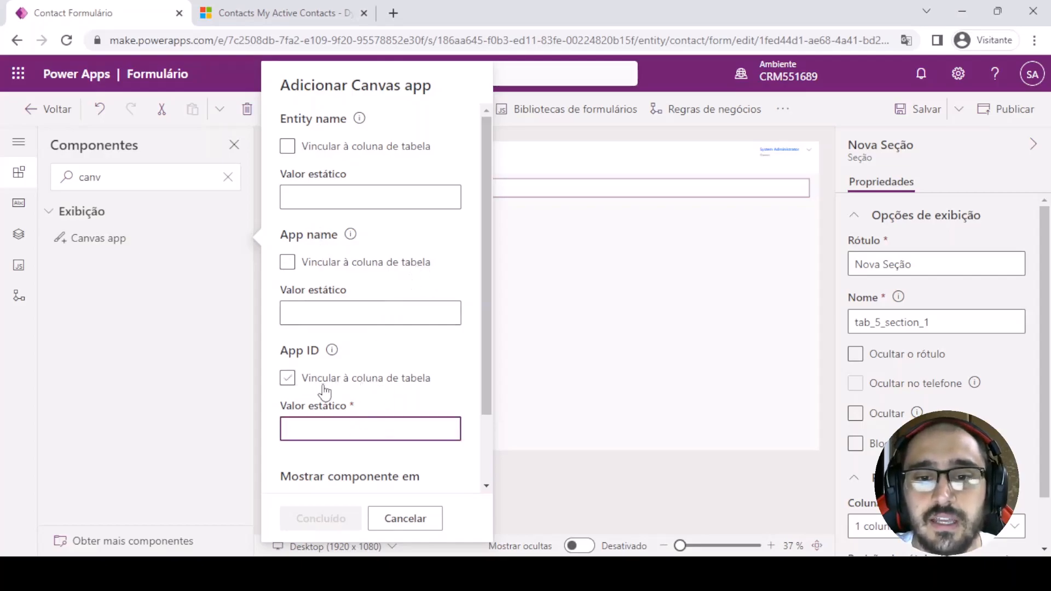
left_click_drag(282, 351, 376, 356)
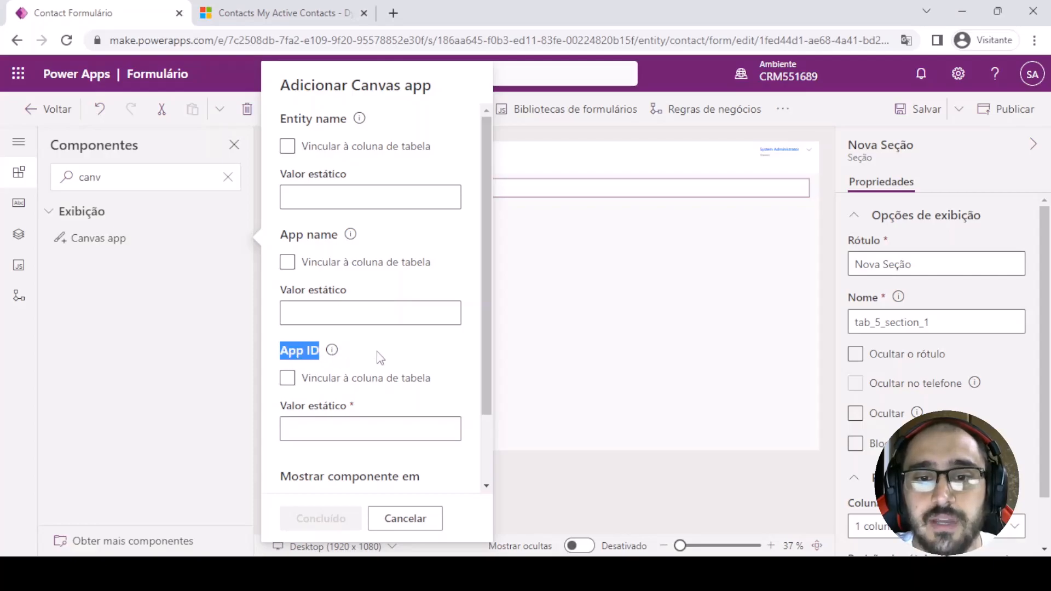
left_click(333, 432)
key("ctrl+v")
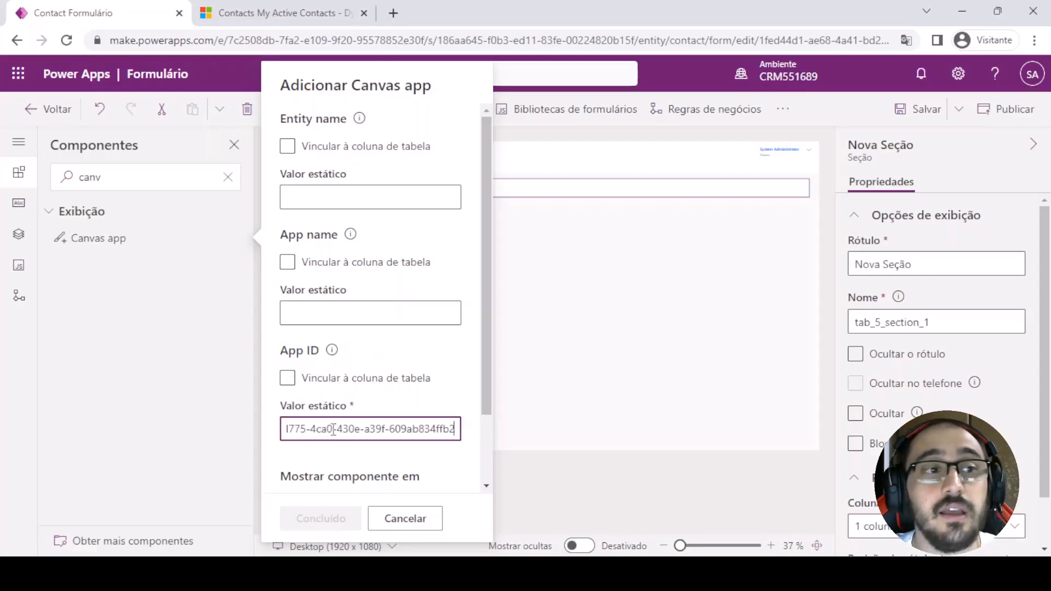
scroll(451, 371, "down", 2)
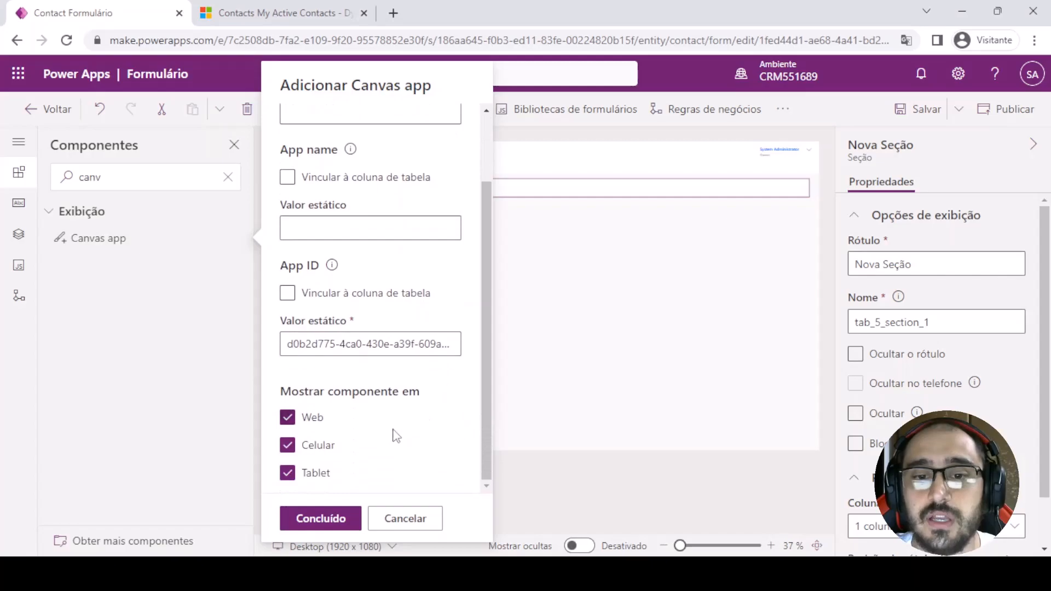
left_click(309, 519)
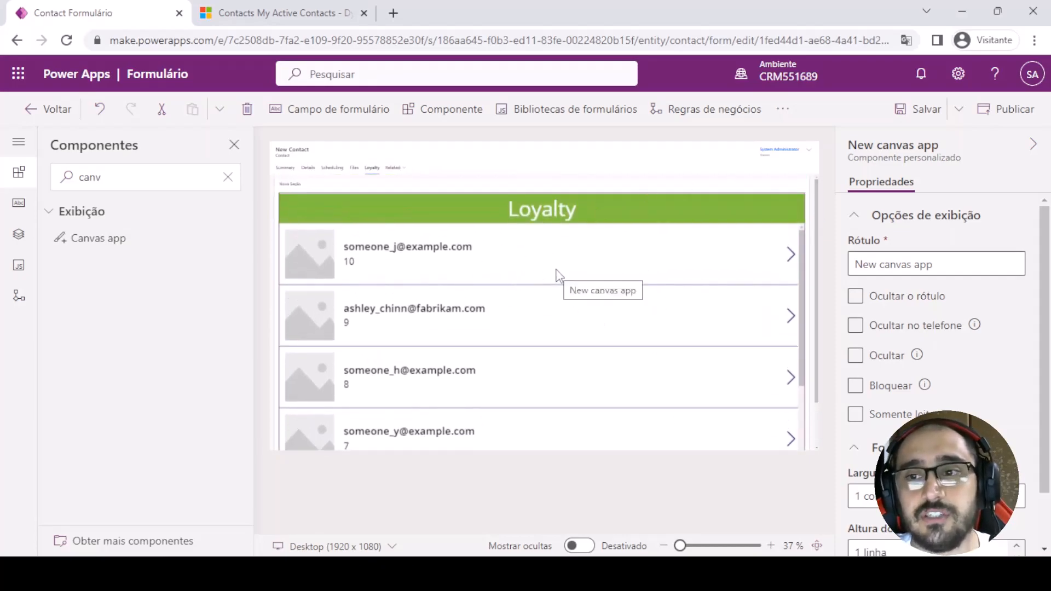
left_click(920, 115)
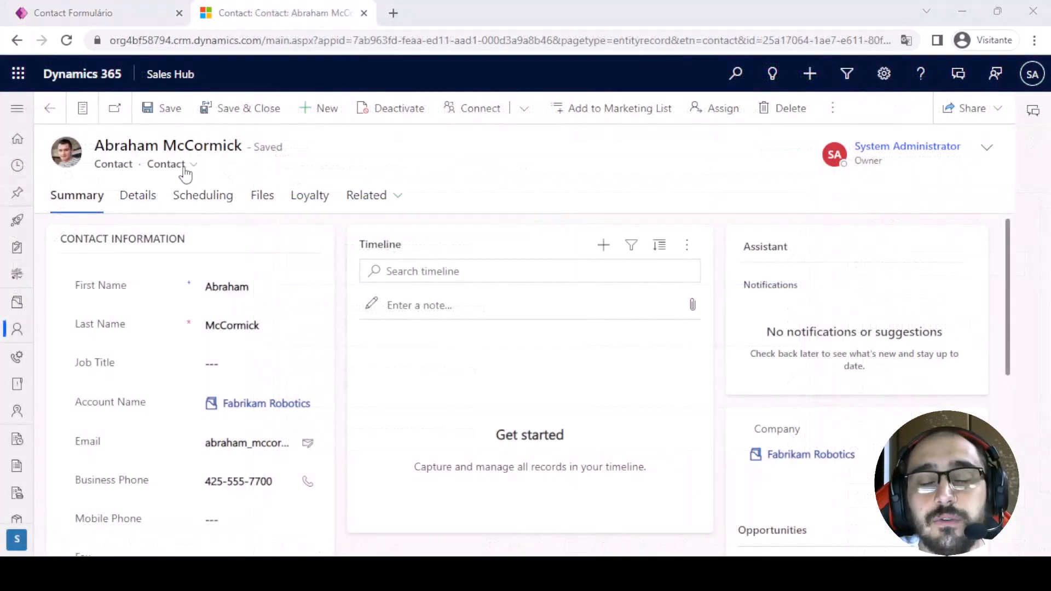
Check the embedded app's list of e-mails and scores on the Loyalty tab of a contact record in Dynamics 365 Sales Hub
left_click(312, 203)
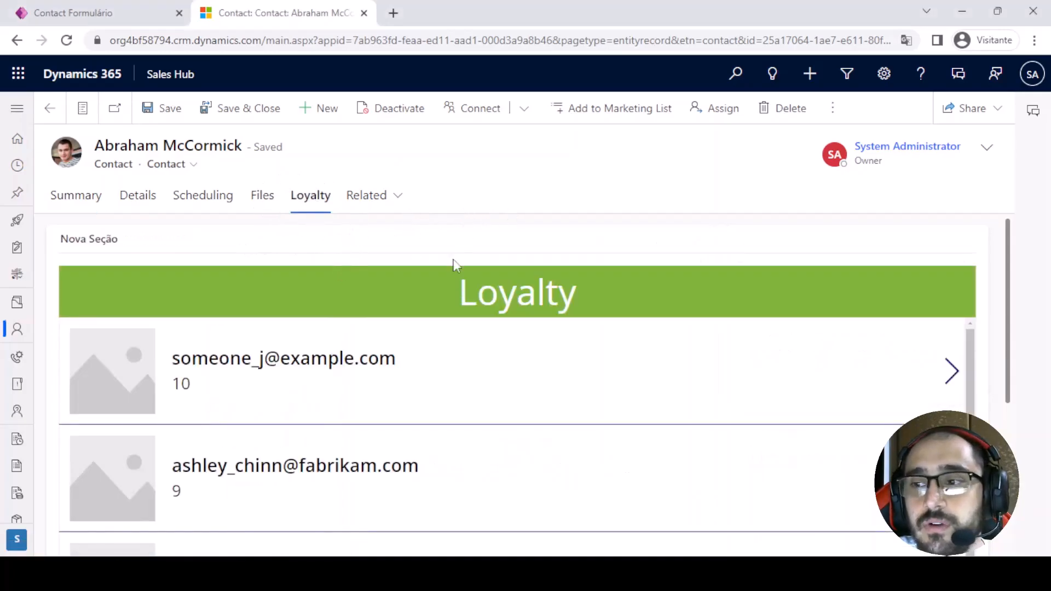
scroll(526, 384, "down", 10)
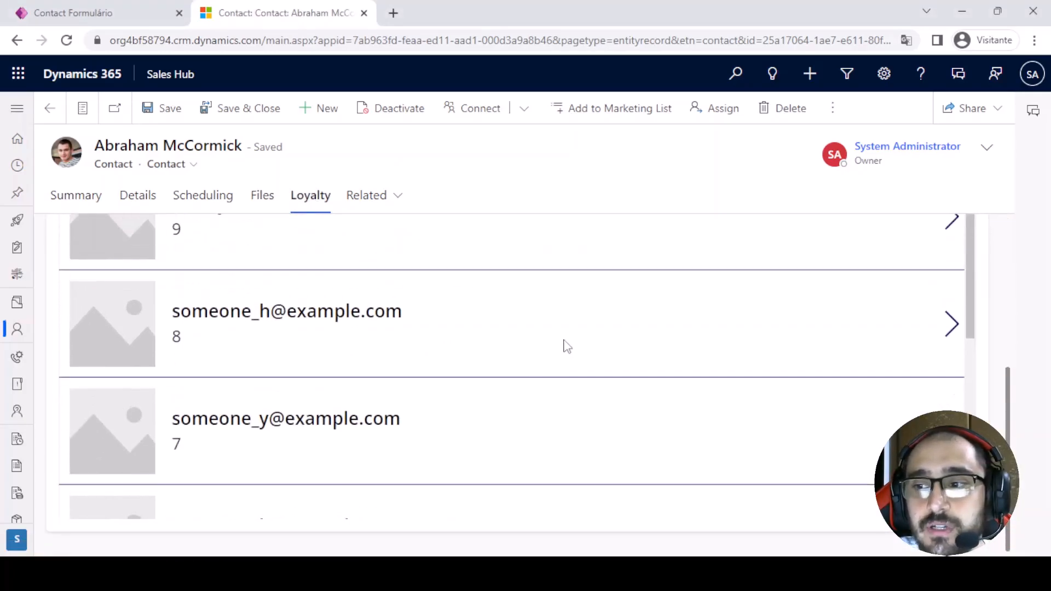
scroll(567, 346, "up", 10)
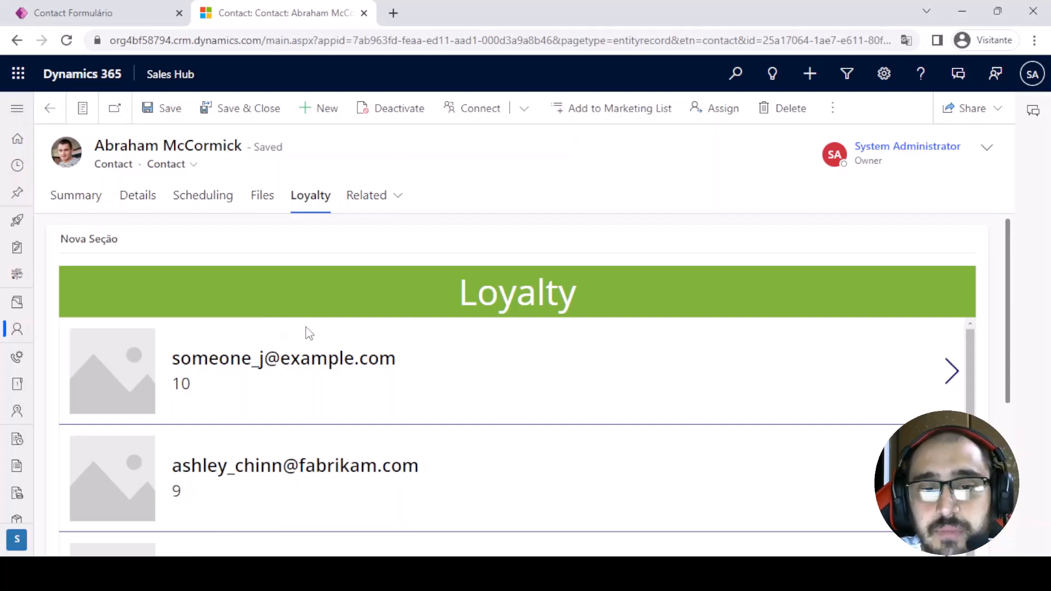
scroll(310, 334, "down", 5)
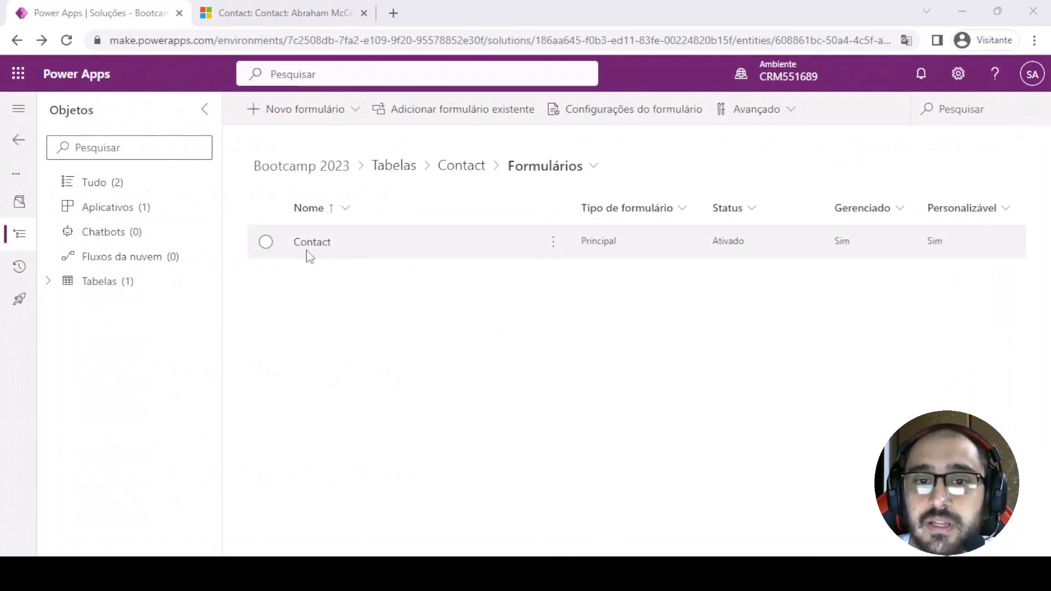
Reopen the Contact main form in Power Apps and switch it to the classic form editor without sharing feedback
left_click(312, 243)
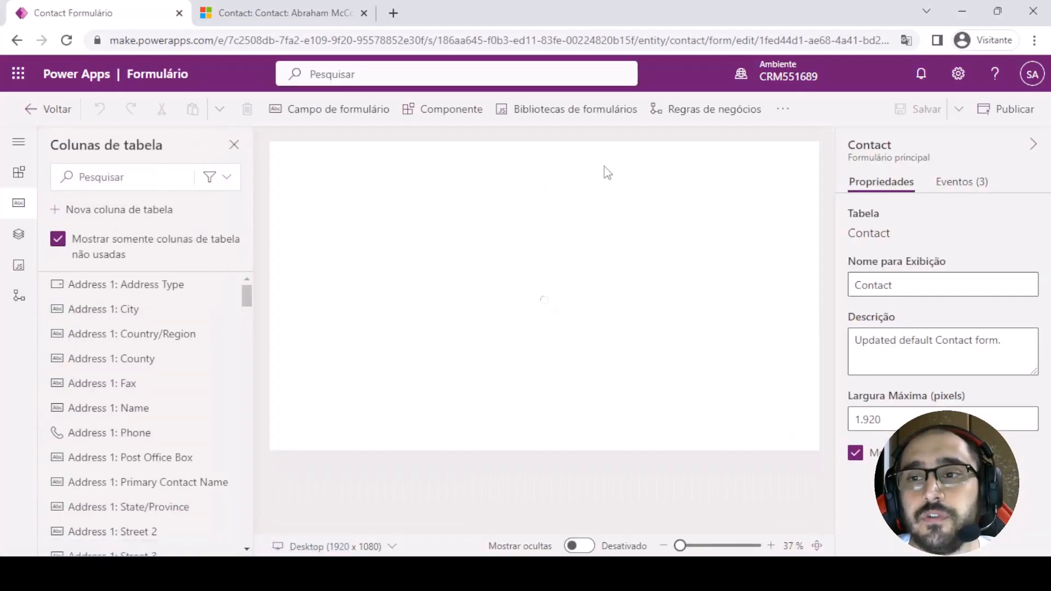
left_click(780, 115)
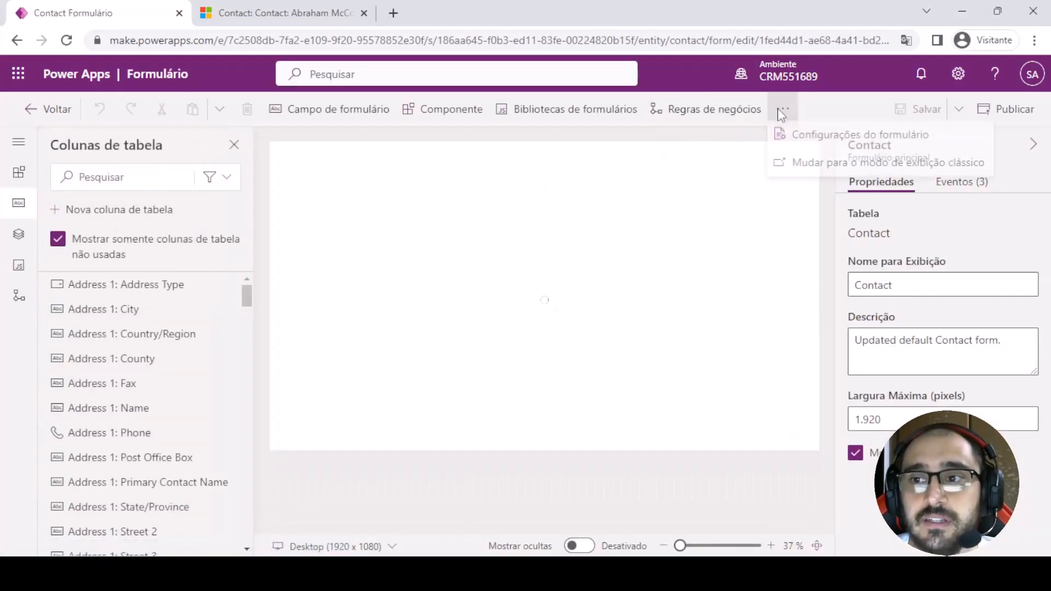
left_click(812, 147)
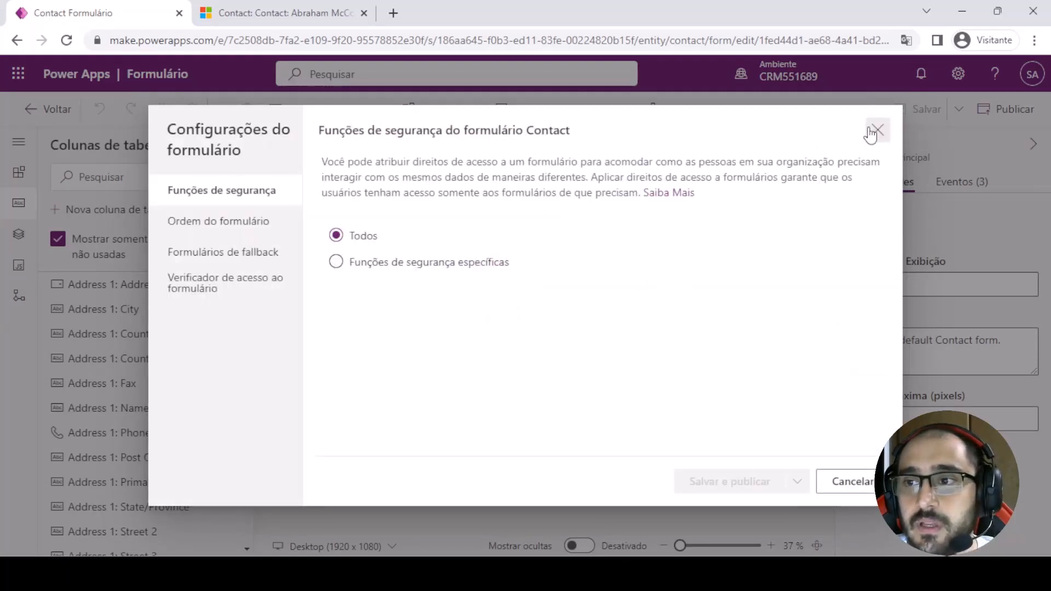
left_click(876, 131)
left_click(782, 110)
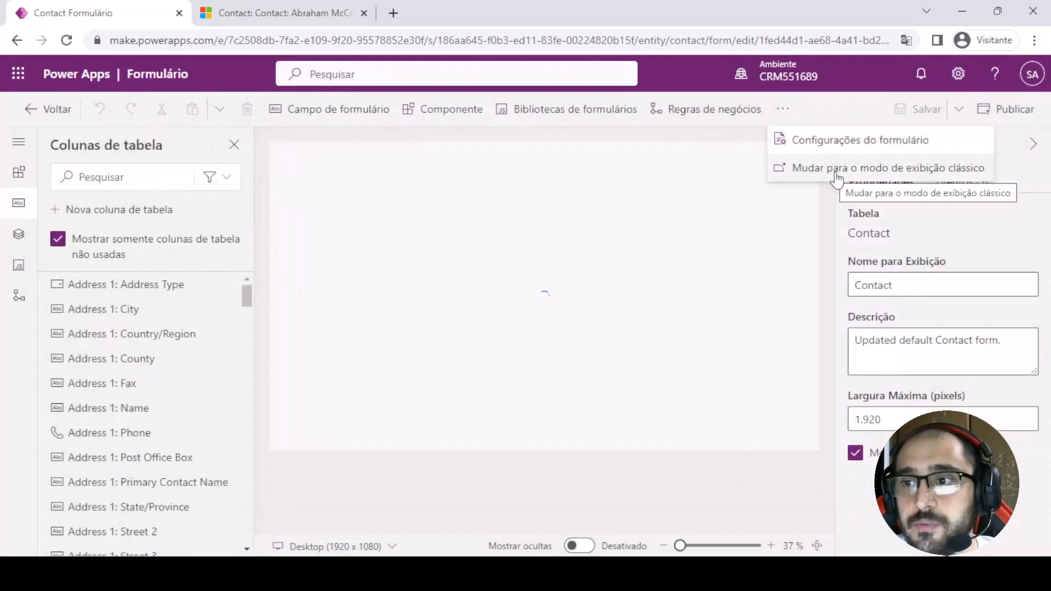
left_click(841, 173)
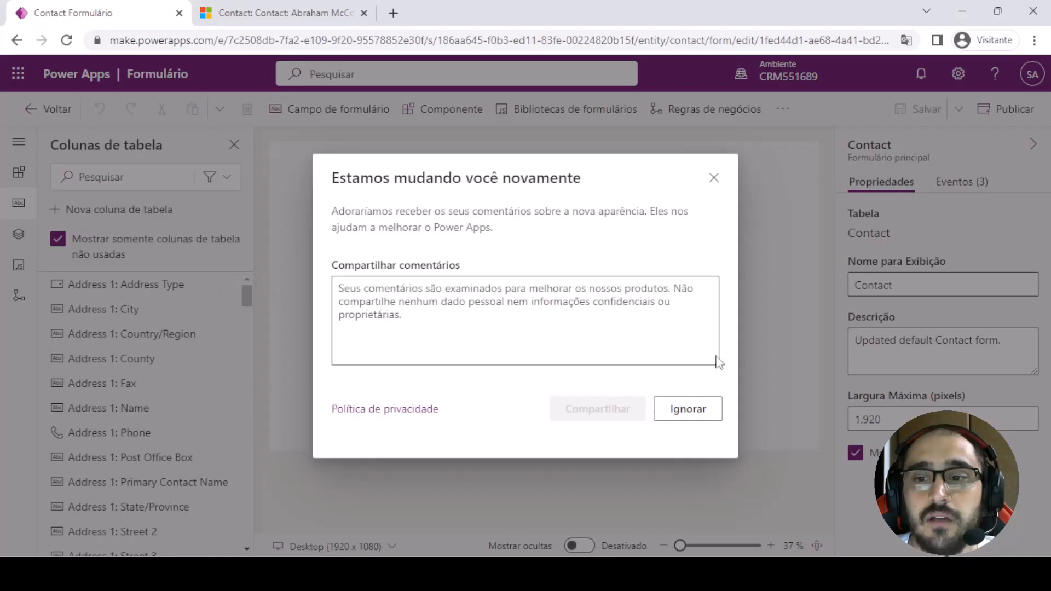
left_click(692, 408)
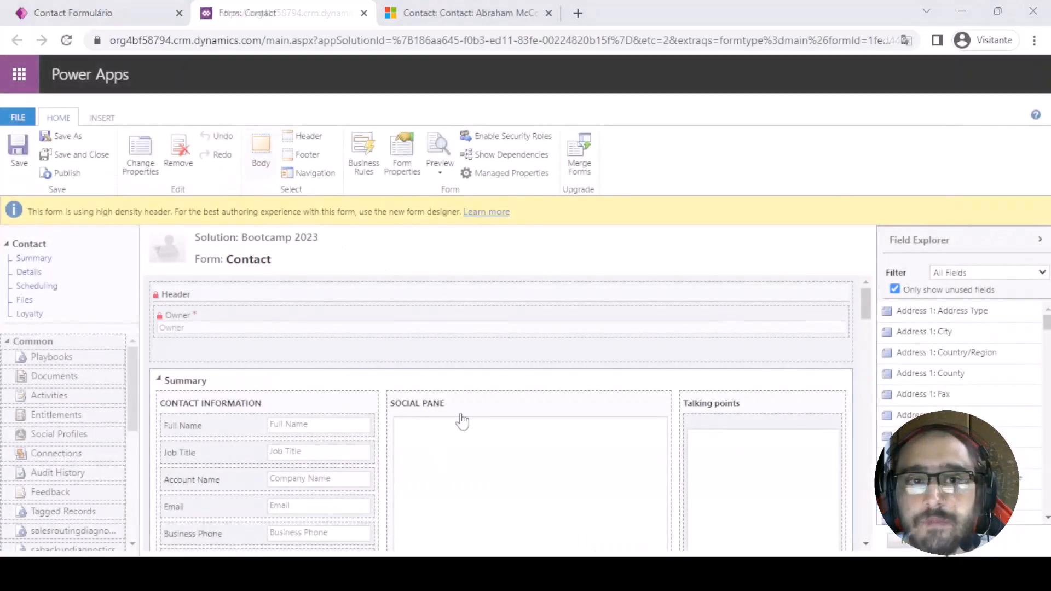
Insert a one-column section into the Summary tab of the Contact form
left_click(102, 118)
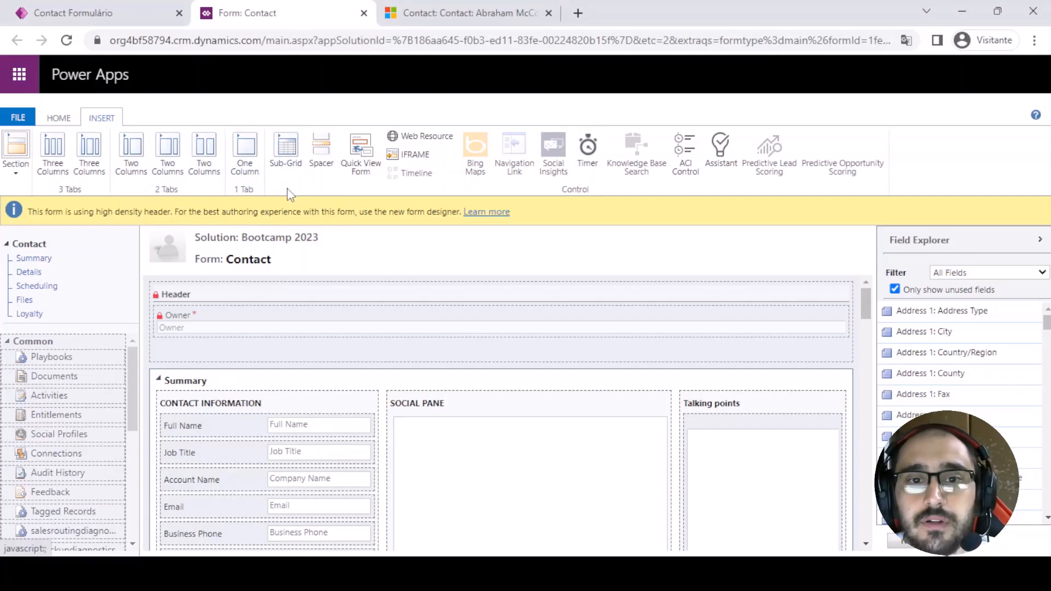
left_click(16, 156)
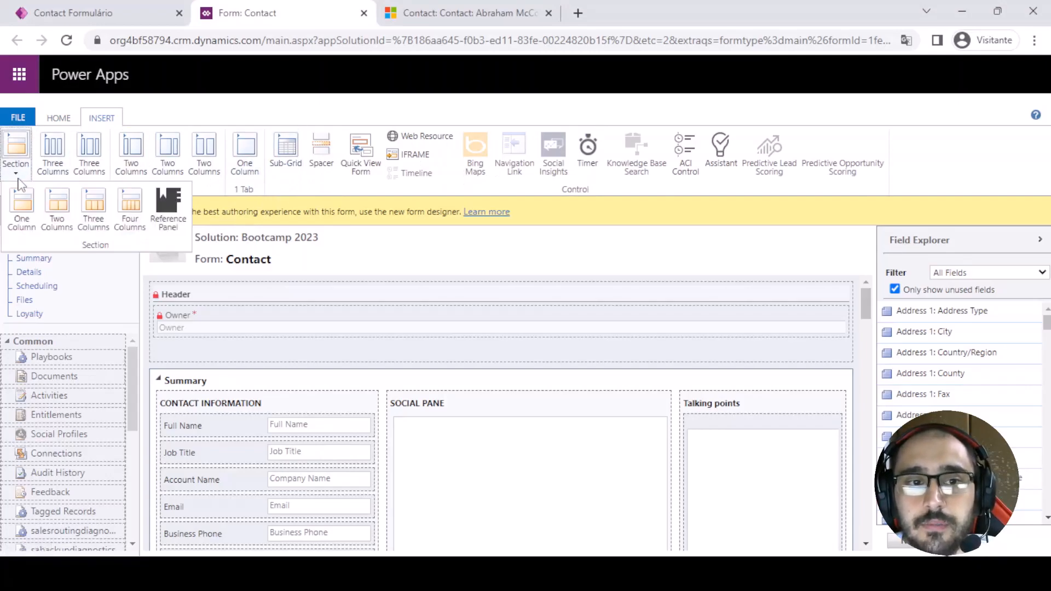
left_click(19, 213)
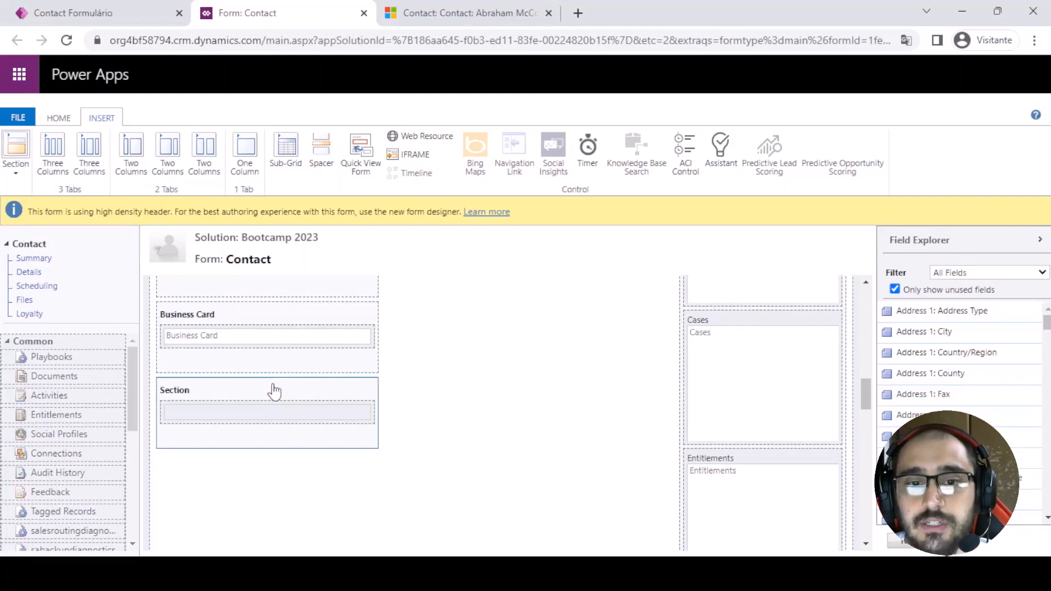
Move the new section to the top of the Summary tab's middle column, above the Social Pane
left_click_drag(274, 392, 289, 361)
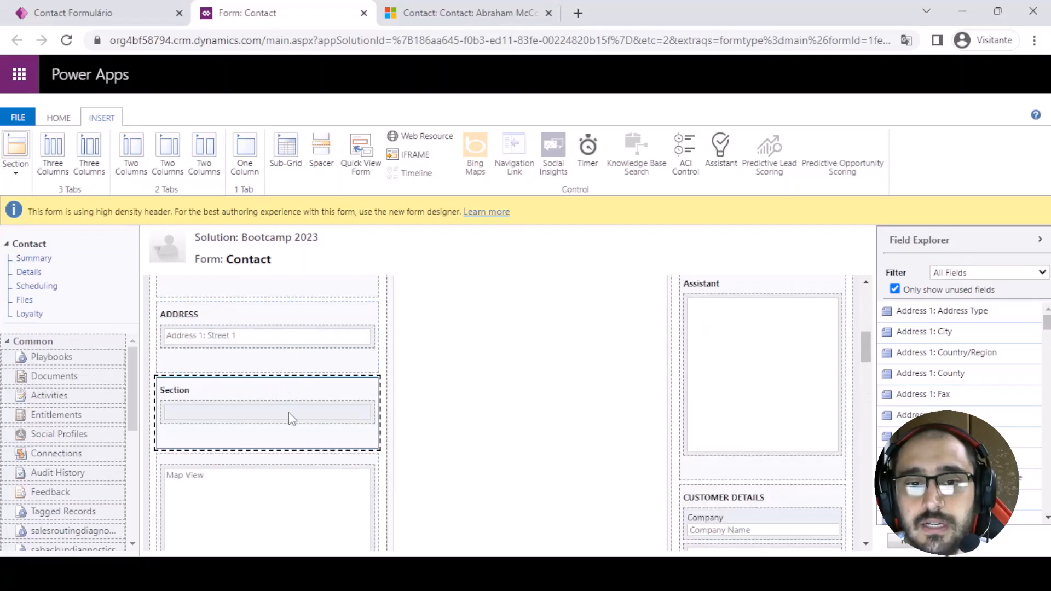
key("Up")
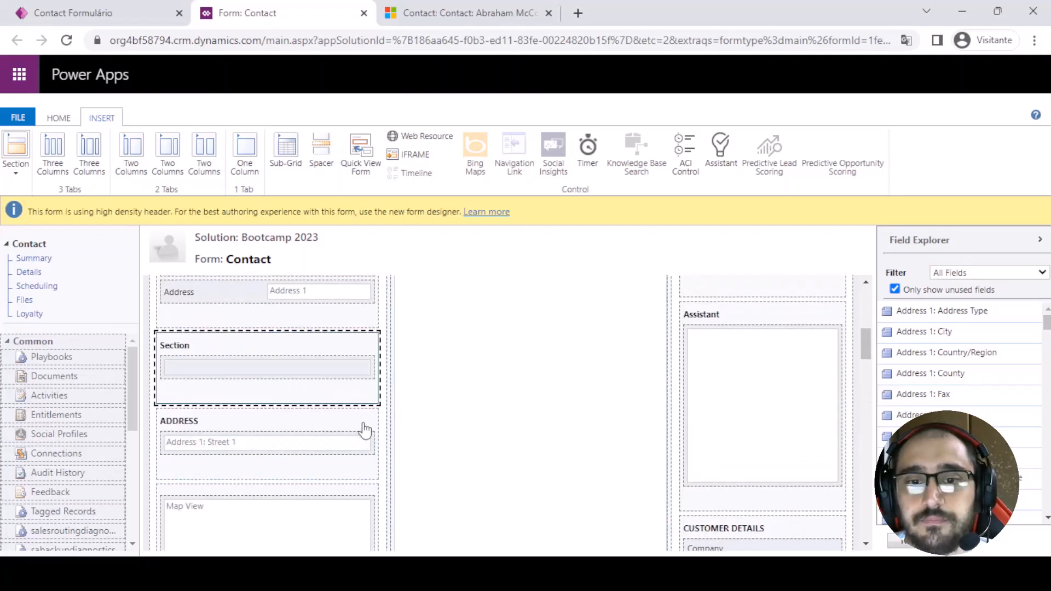
left_click(360, 352)
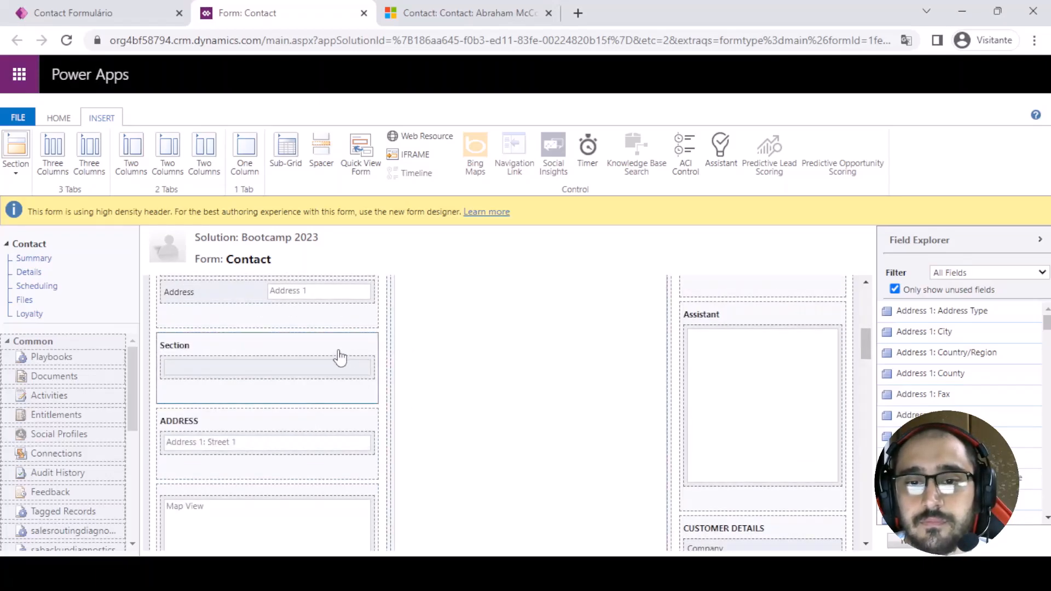
key("Up")
left_click(360, 389)
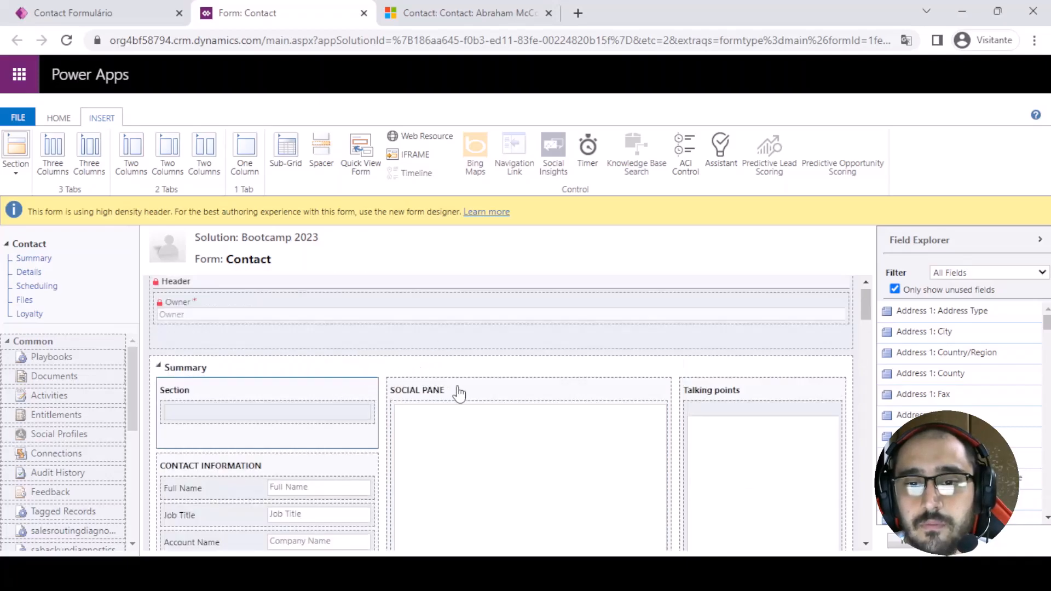
scroll(372, 395, "down", 2)
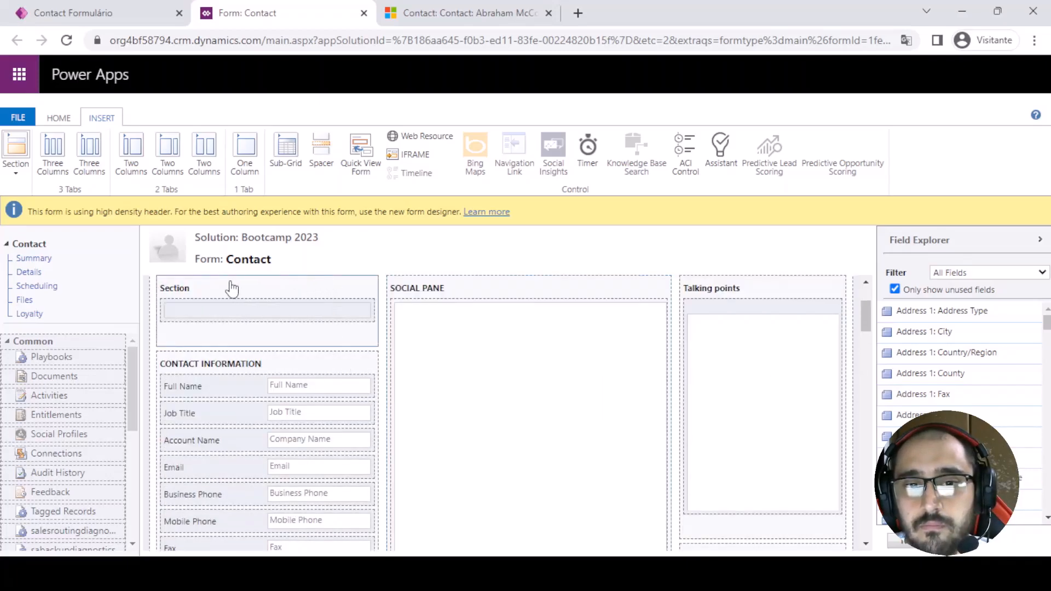
left_click_drag(232, 288, 491, 404)
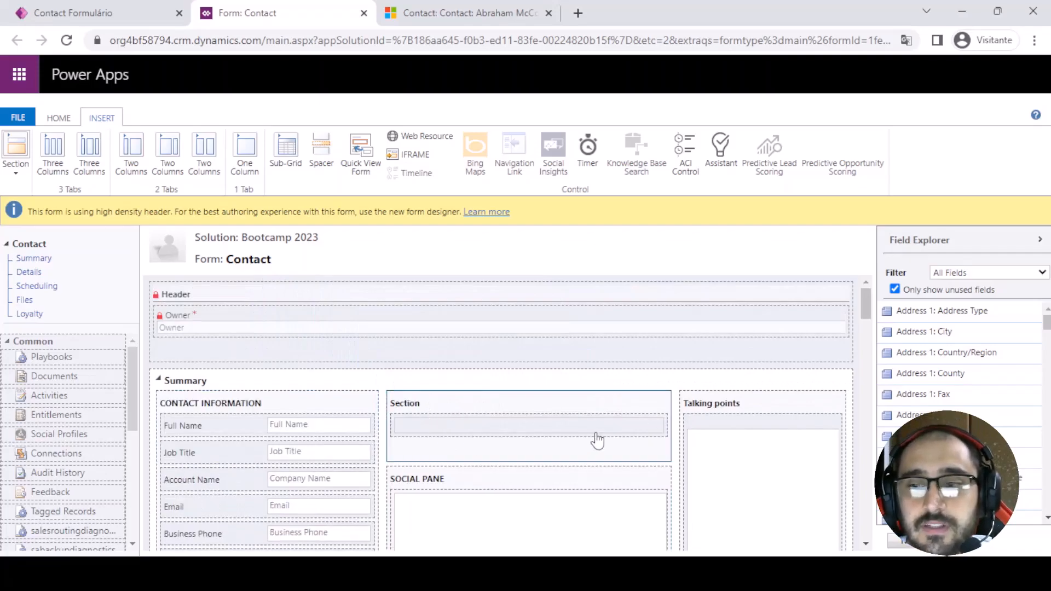
Search the form editor page for "name" to locate the contact's name fields
key("ctrl+f")
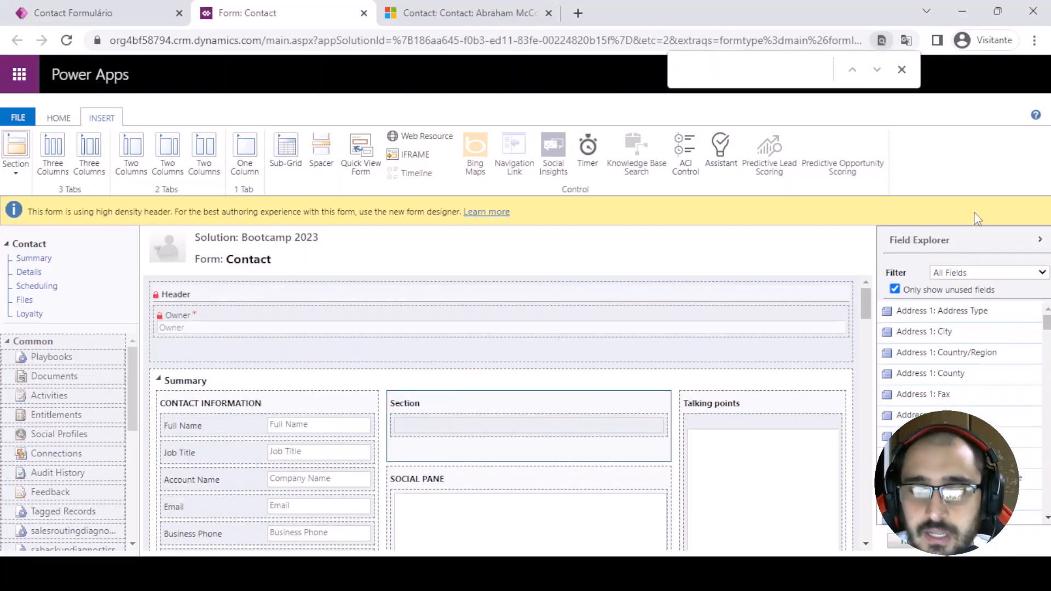
type("nome")
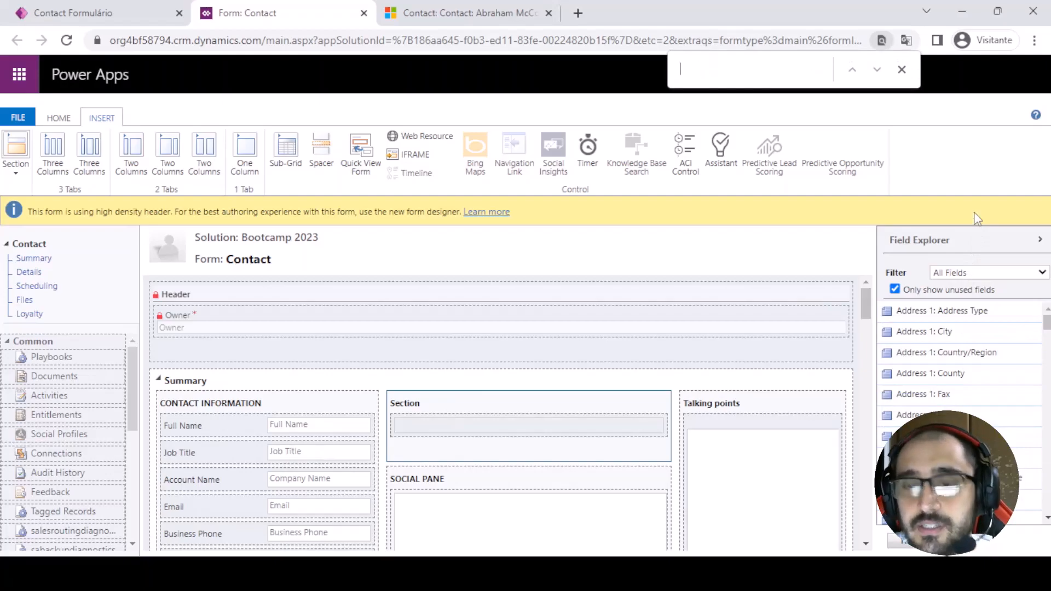
type("name")
key("Return")
key("Return")
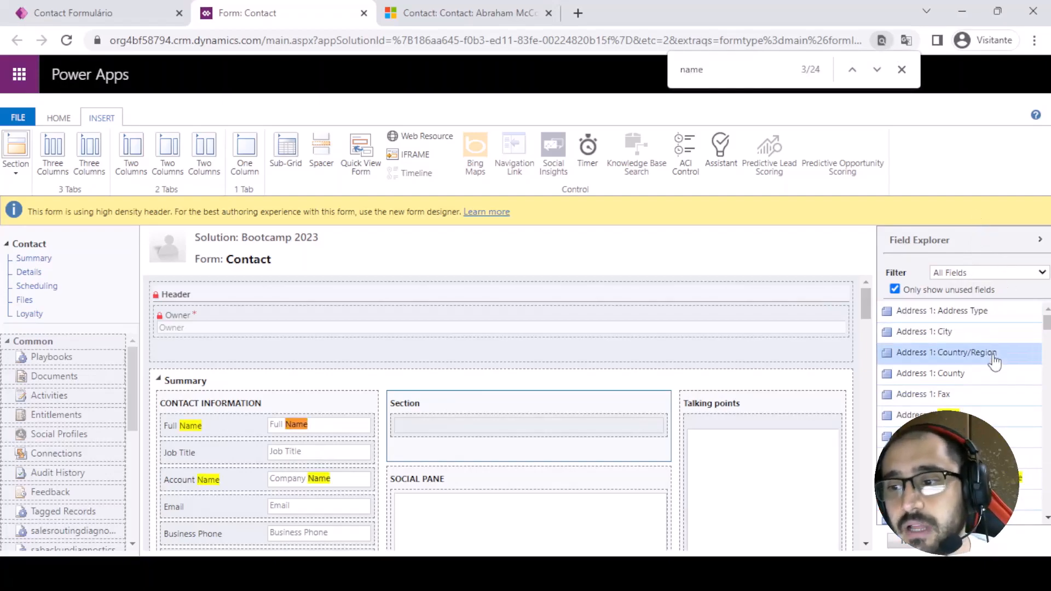
key("Return")
key("Return")
key("Return")
key("Return")
key("Return")
key("Return")
key("Return")
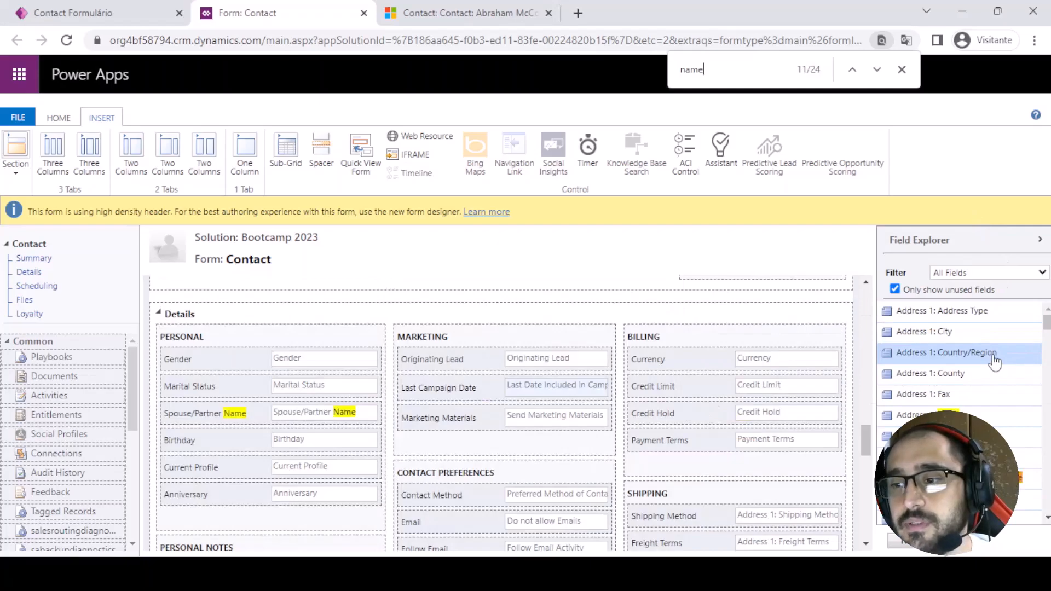
Include already used fields in the Field Explorer and add the First Name field to the new section above the Social Pane
scroll(995, 363, "down", 3)
left_click(946, 291)
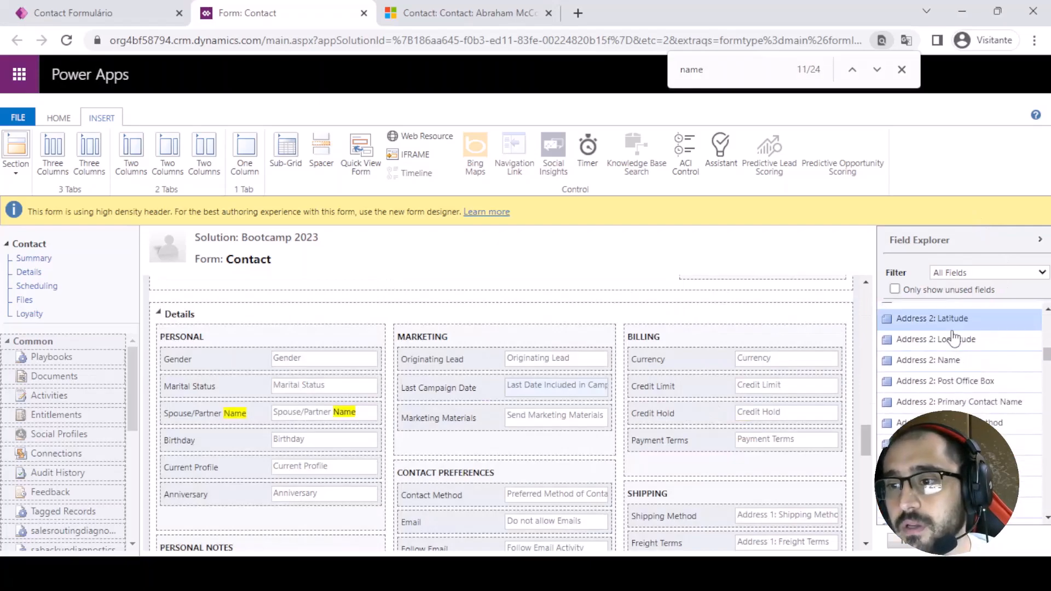
key("Escape")
left_click_drag(915, 414, 459, 446)
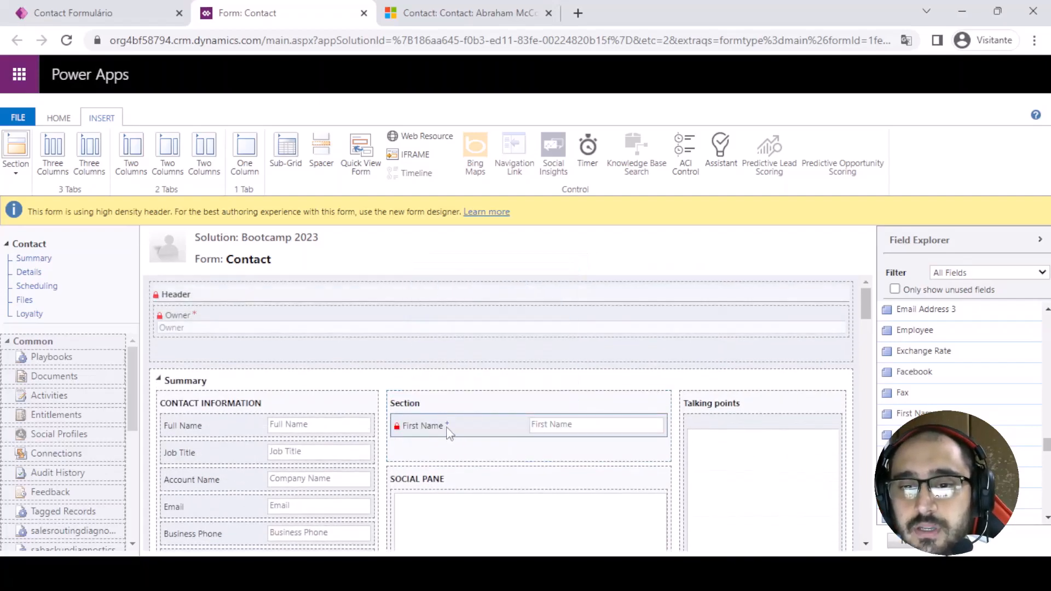
Hide the First Name field's label on the form and add the Canvas app control to the field
double_click(438, 431)
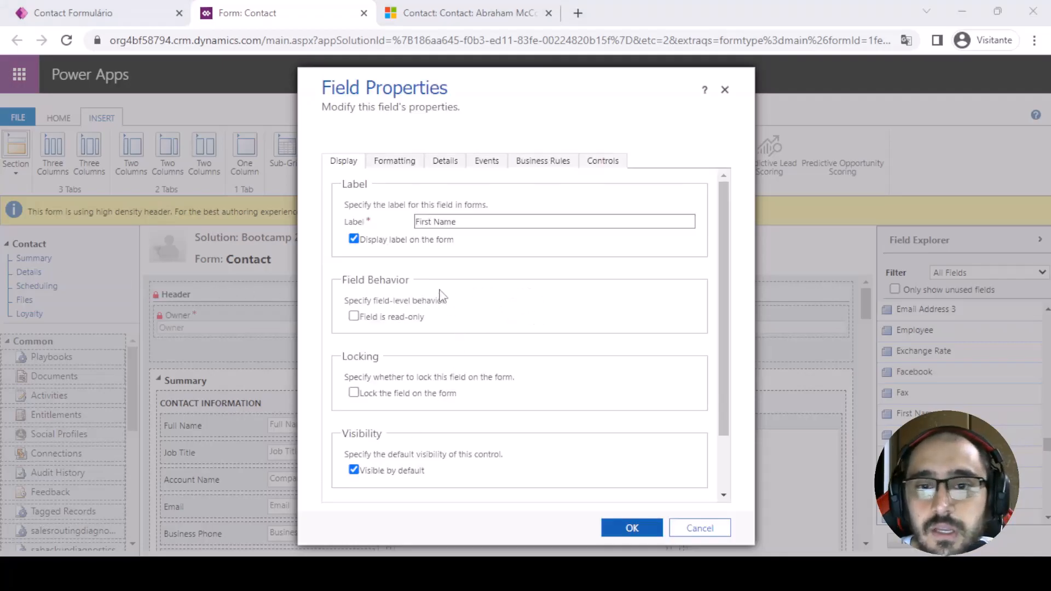
left_click(416, 246)
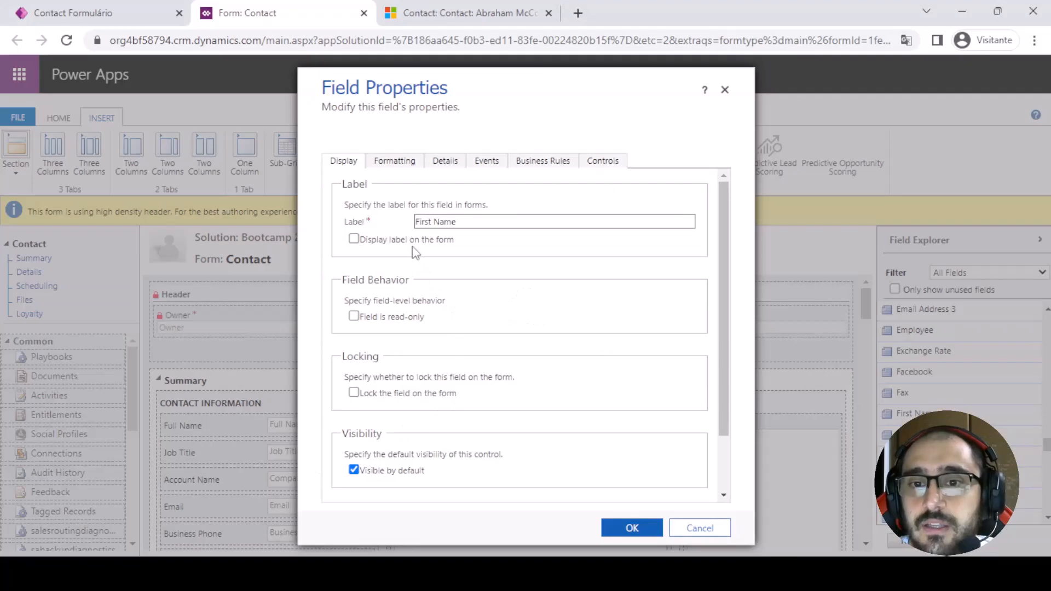
left_click(603, 161)
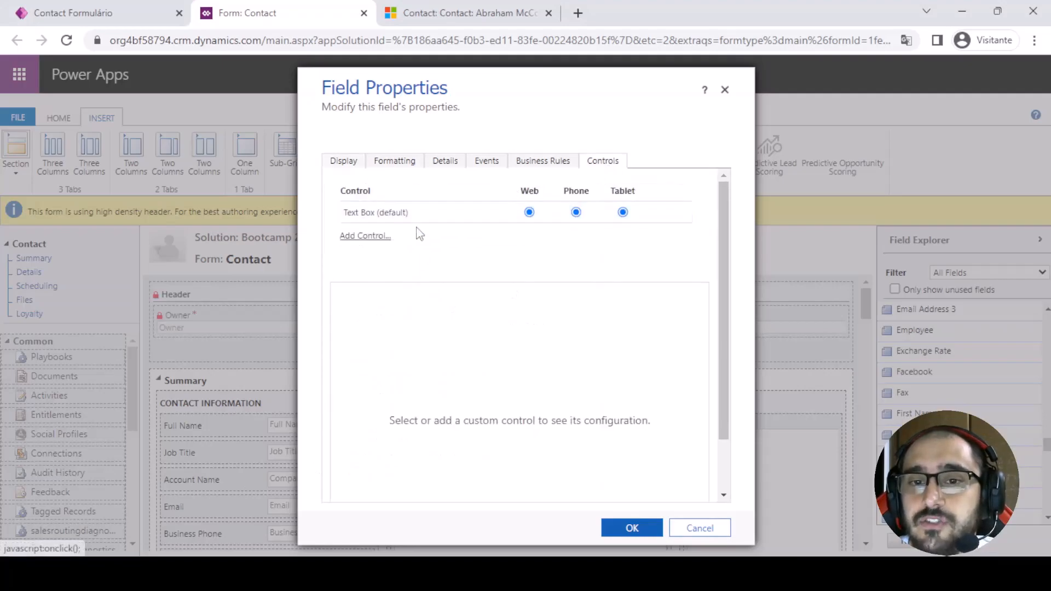
left_click(378, 239)
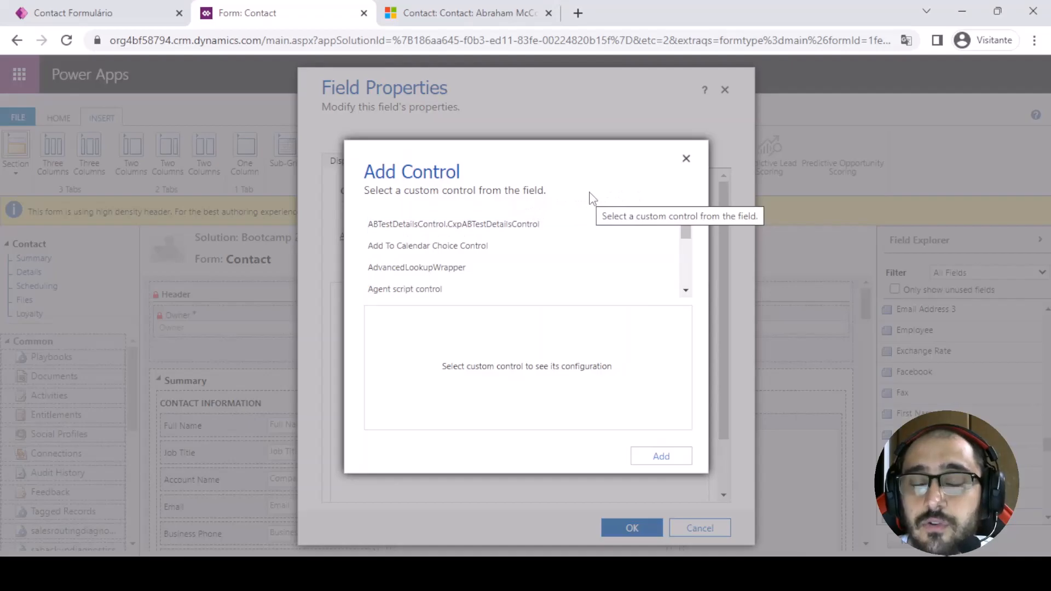
key("ctrl+f")
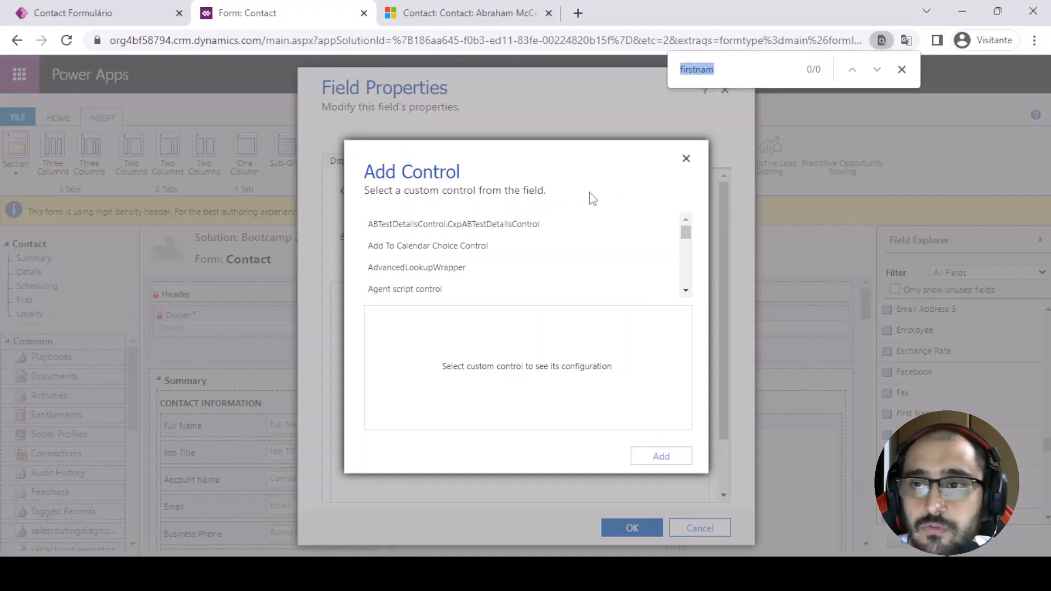
type("canv")
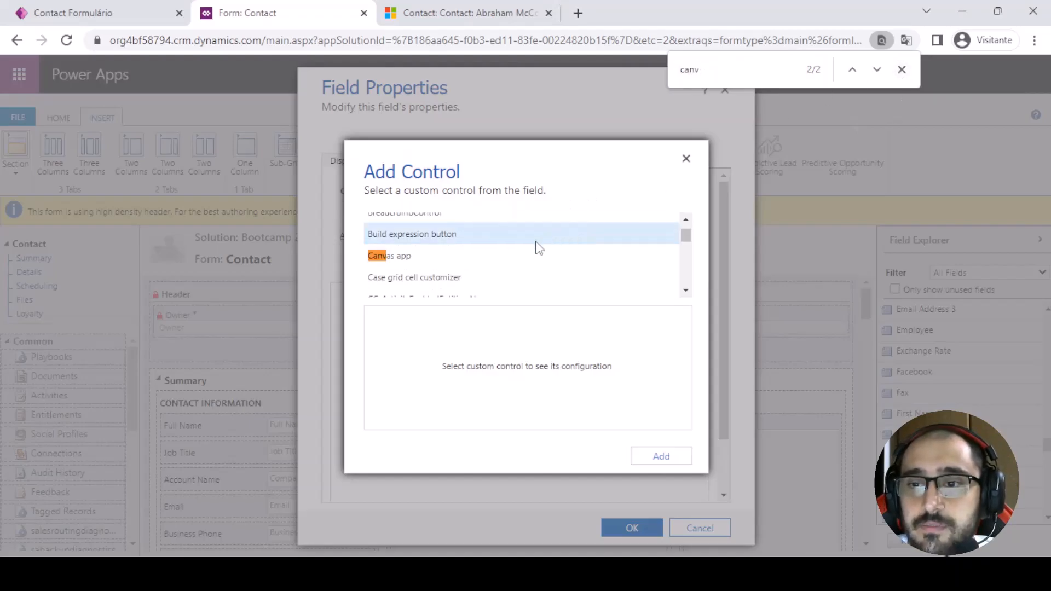
left_click(466, 261)
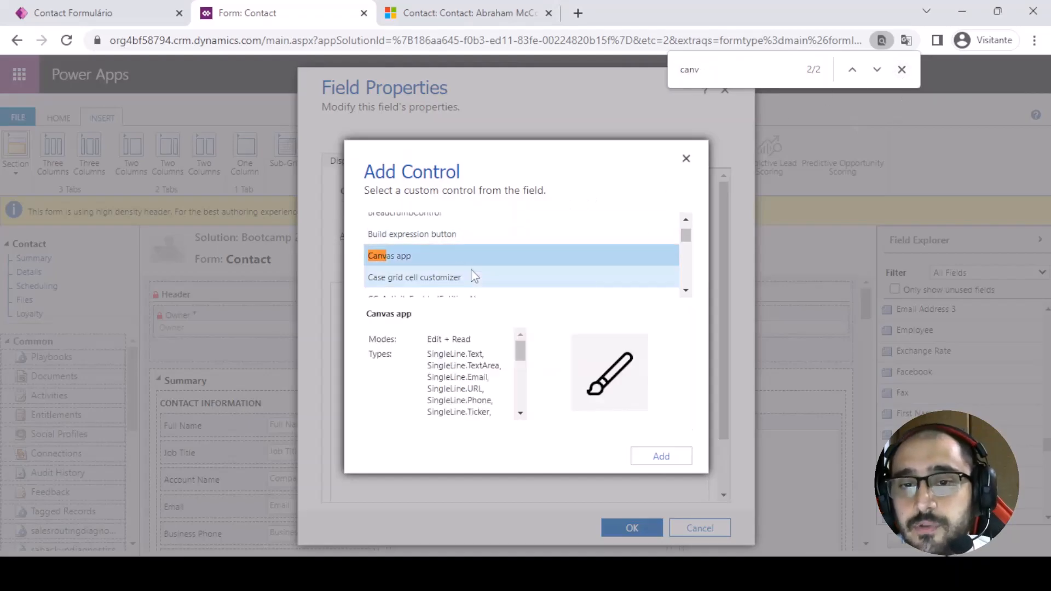
left_click(646, 456)
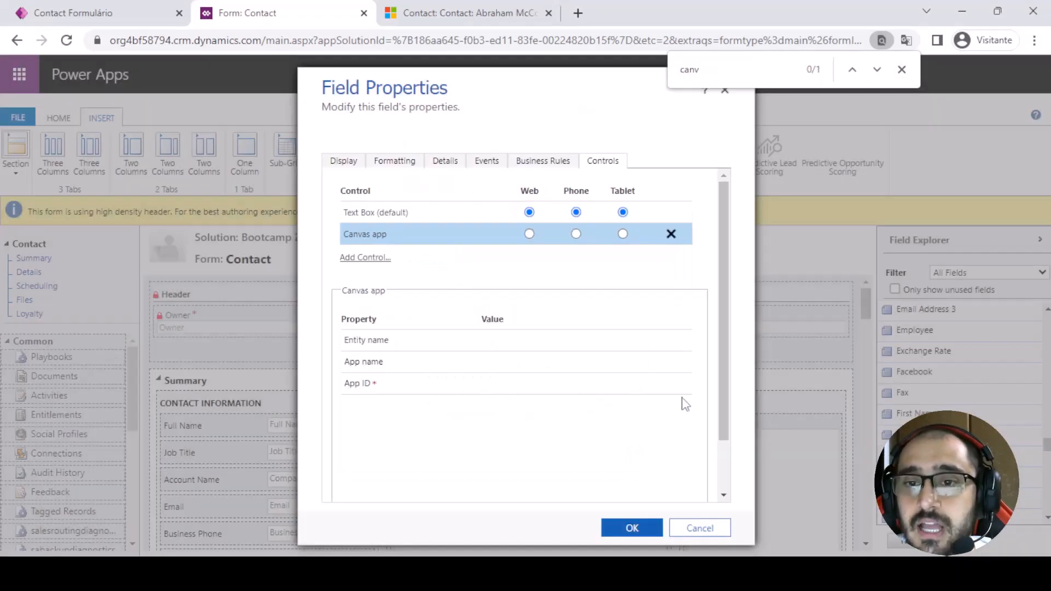
Enable the Canvas app control for web, phone and tablet, and start customizing its canvas app in Power Apps Studio
left_click(902, 69)
left_click(529, 234)
left_click(623, 234)
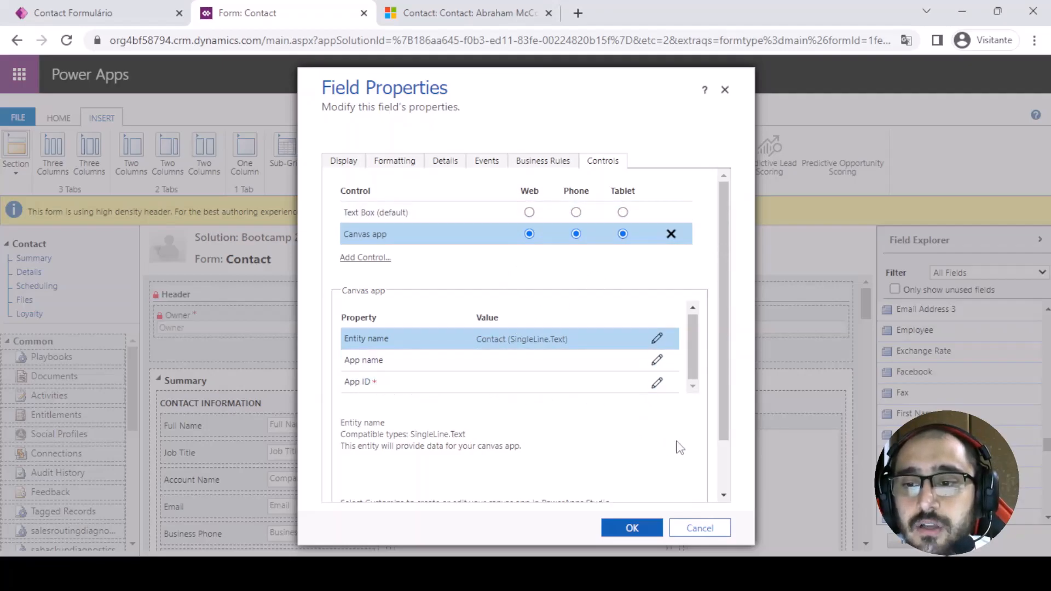
left_click_drag(725, 210, 725, 259)
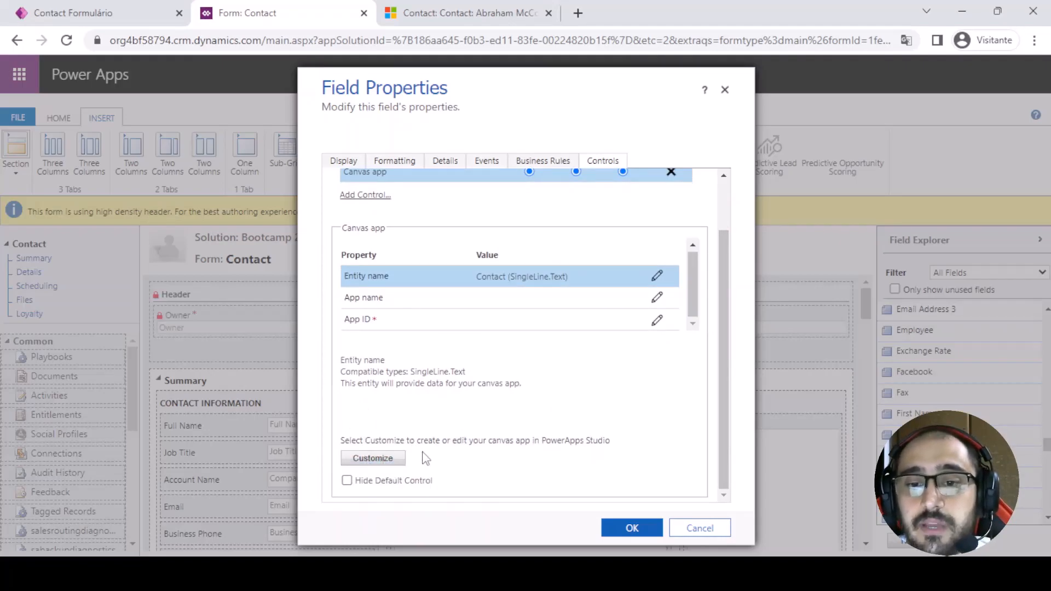
left_click(376, 463)
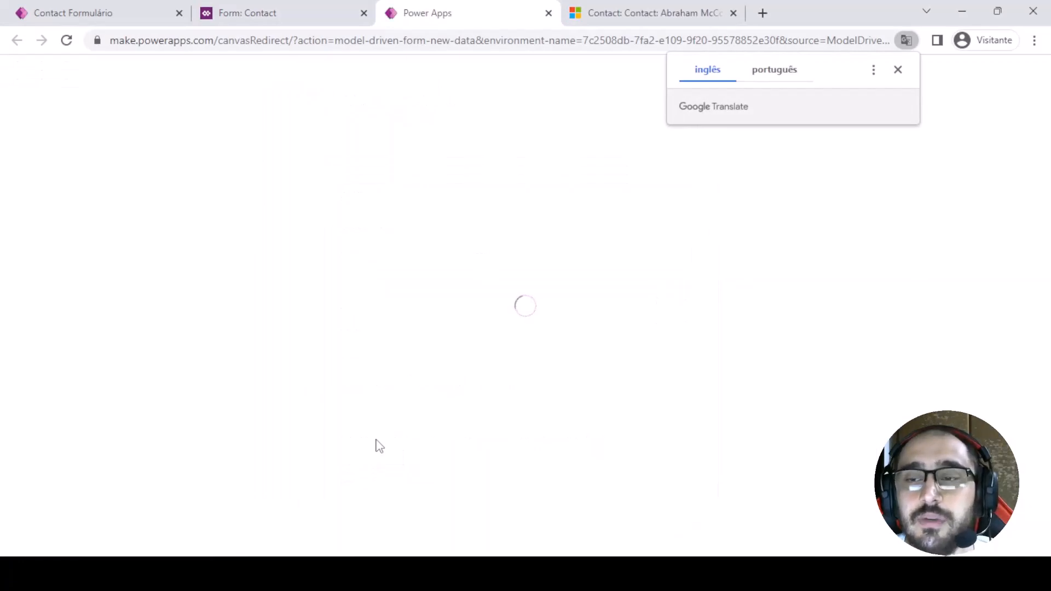
left_click(898, 71)
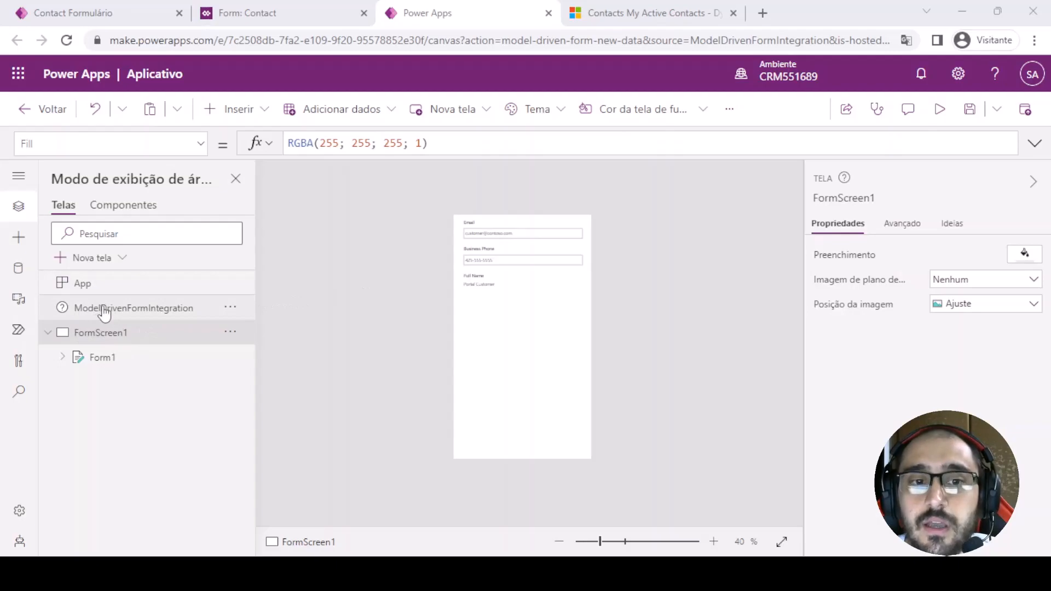
Inspect the ModelDrivenFormIntegration data source and copy Form1's Item formula, ModelDrivenFormIntegration.Item
left_click(144, 309)
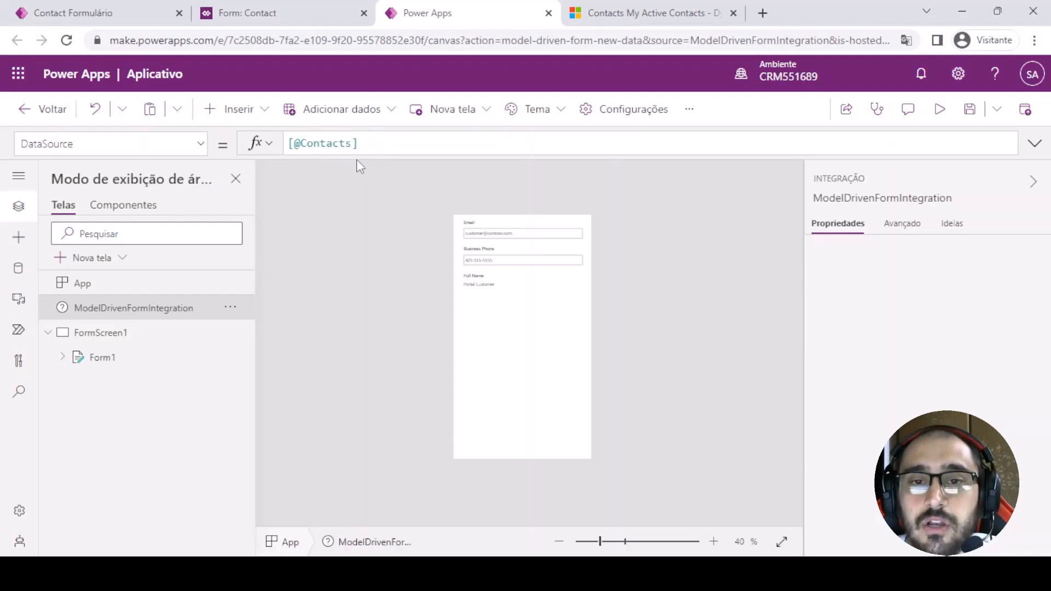
left_click(138, 335)
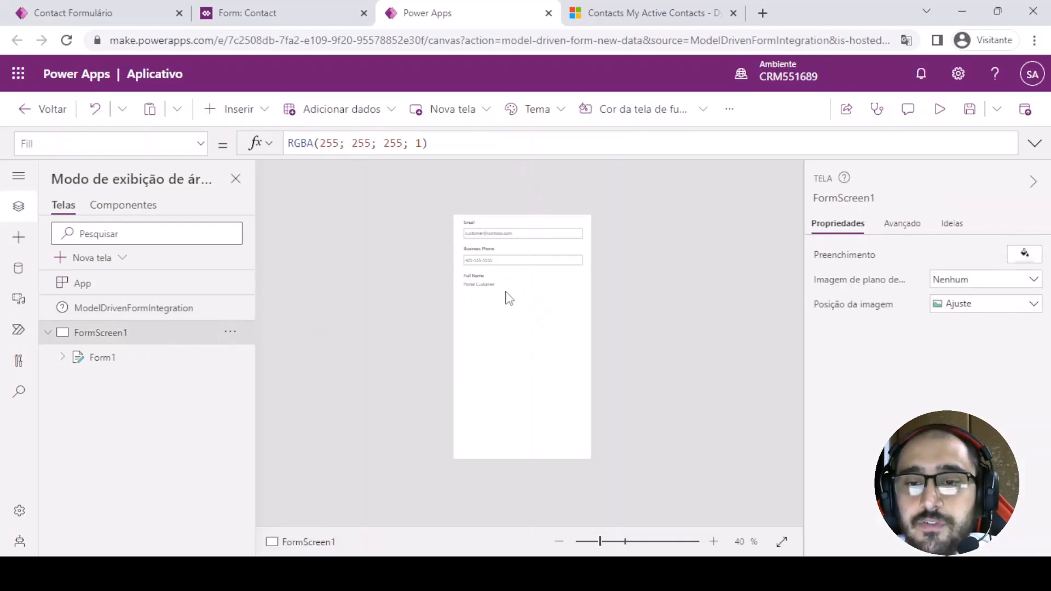
left_click(513, 320)
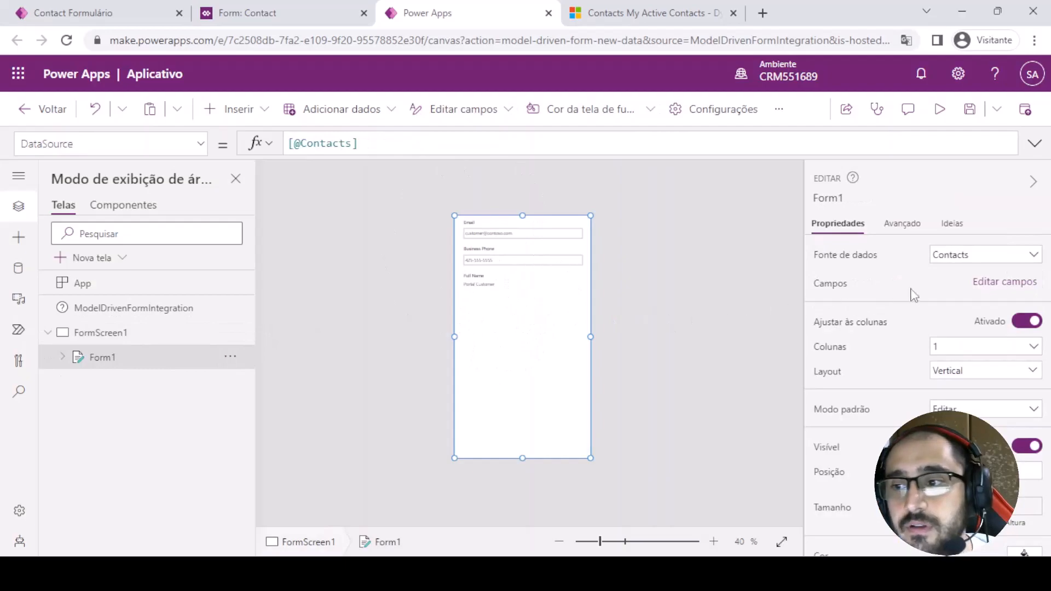
left_click(893, 226)
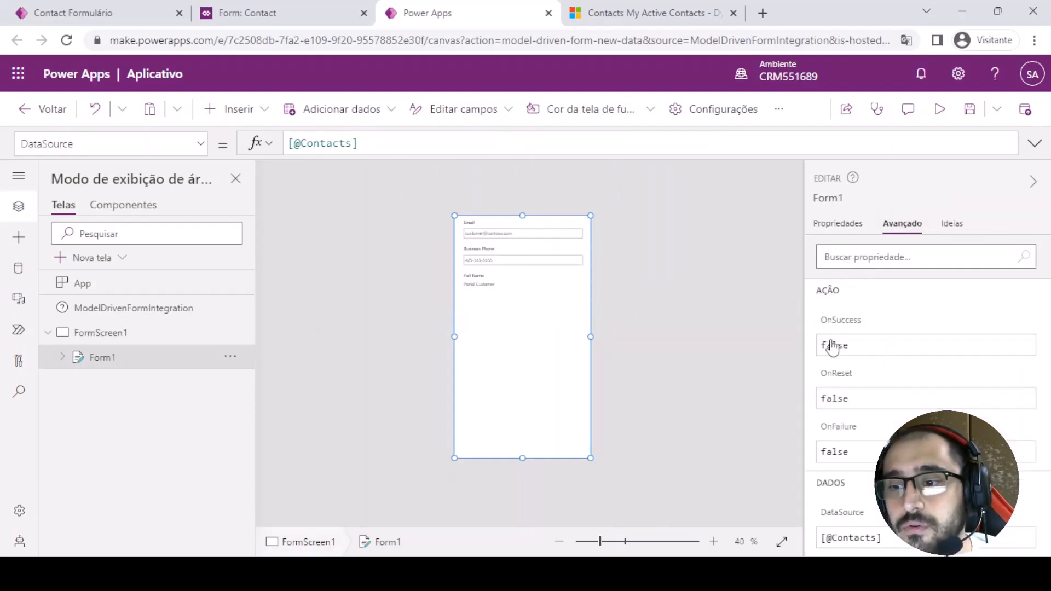
scroll(833, 347, "down", 6)
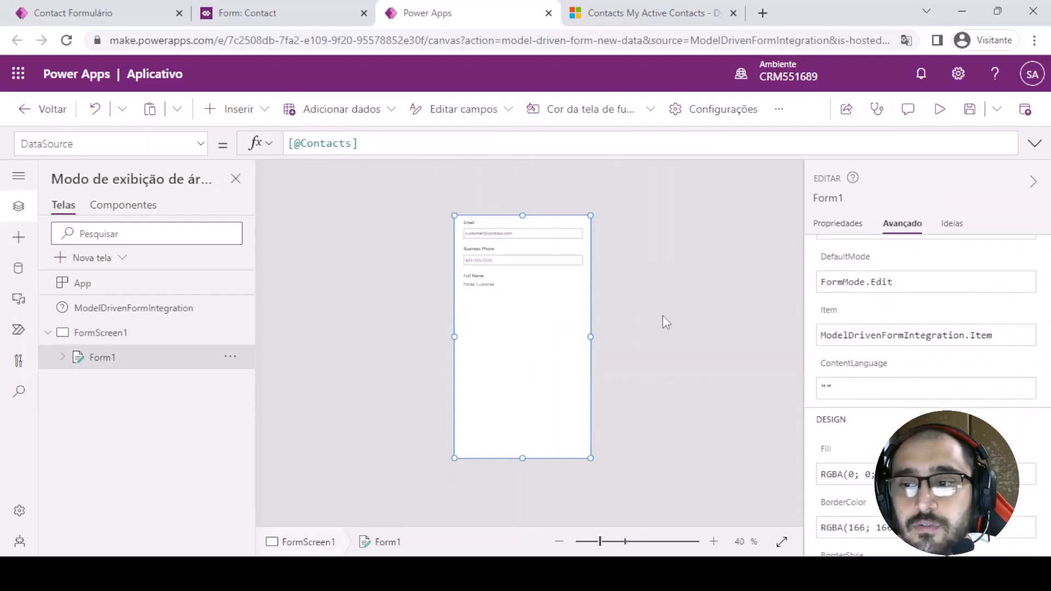
left_click(832, 342)
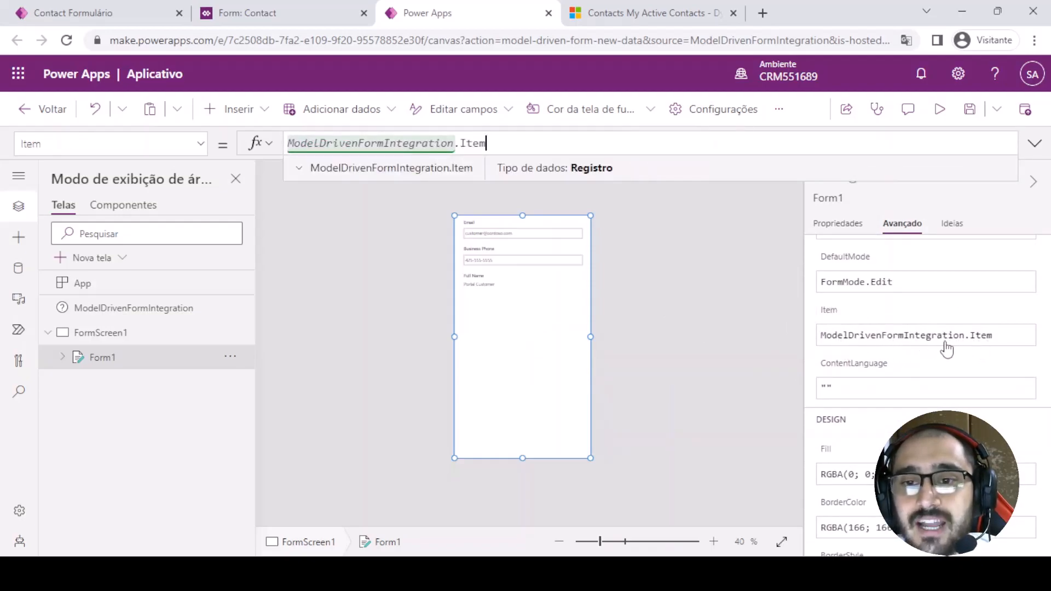
left_click_drag(1002, 336, 771, 330)
key("ctrl+c")
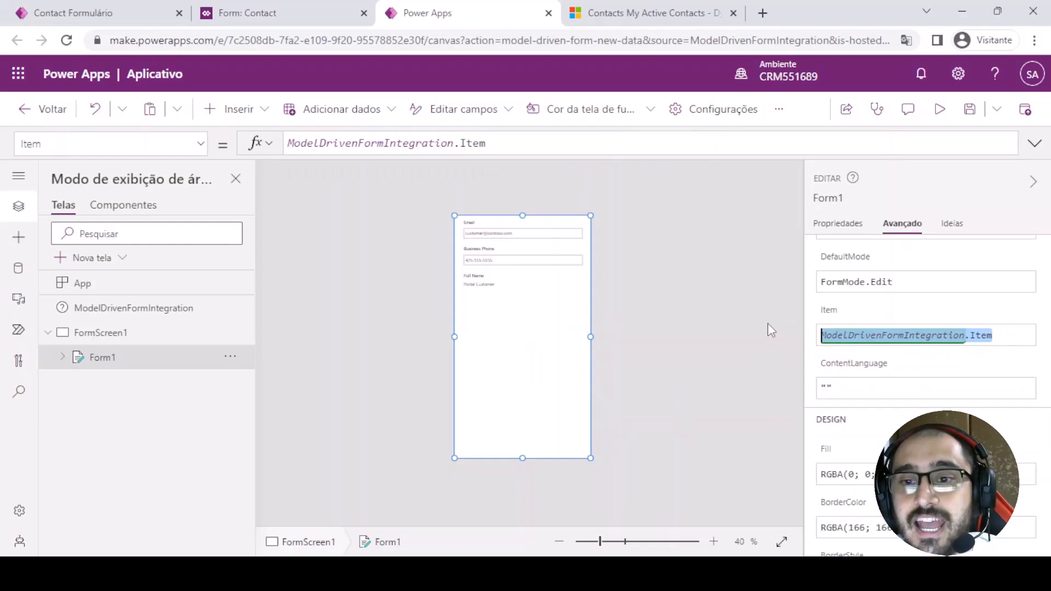
left_click(771, 331)
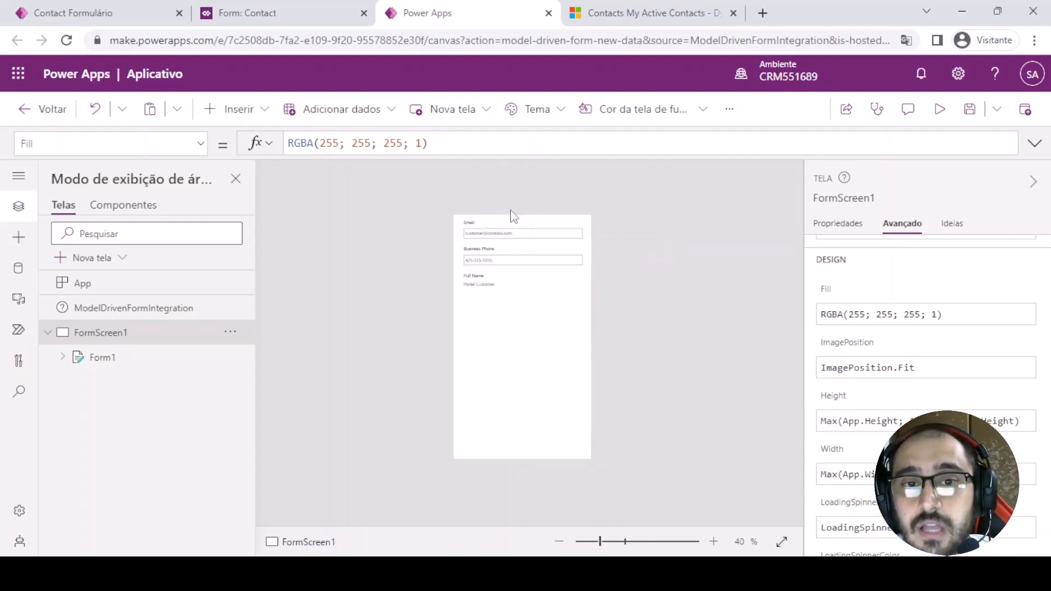
Insert a text label below the form's Full Name field, set its text to ModelDrivenFormIntegration.Item.Email and enlarge it slightly
left_click(236, 109)
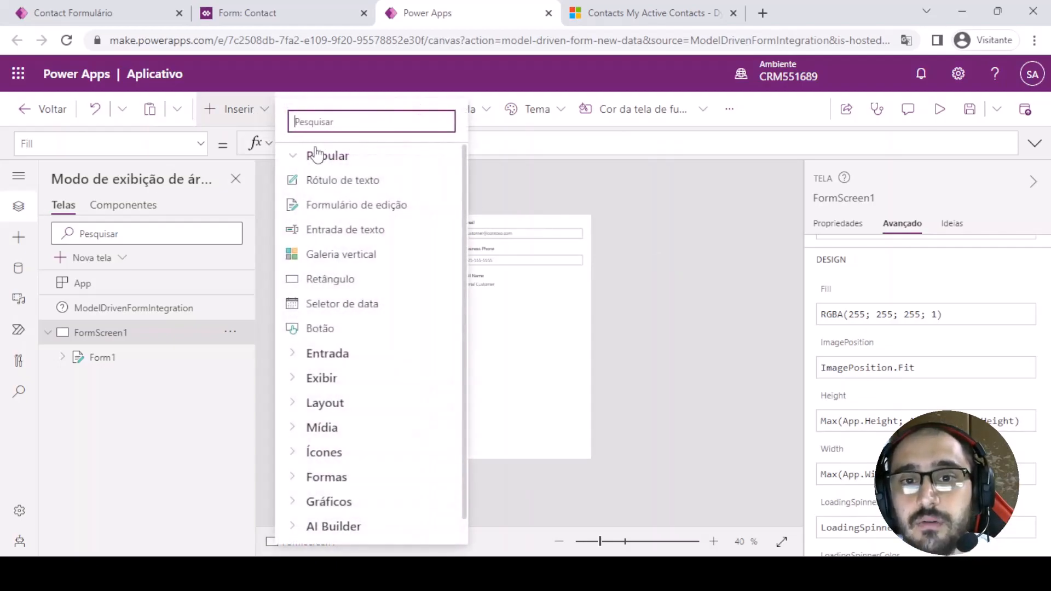
left_click(338, 180)
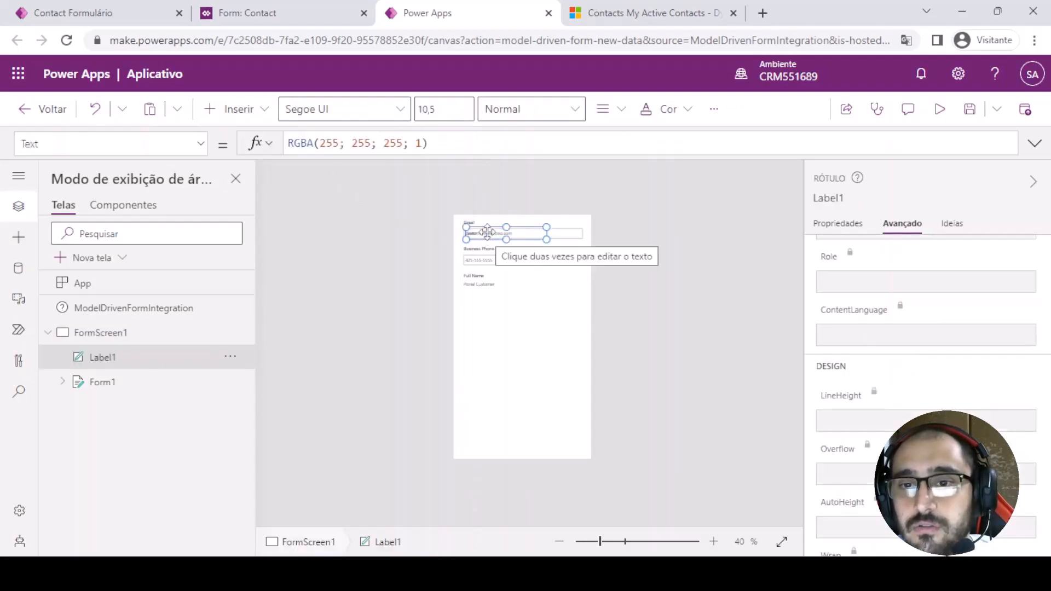
left_click_drag(488, 235, 497, 324)
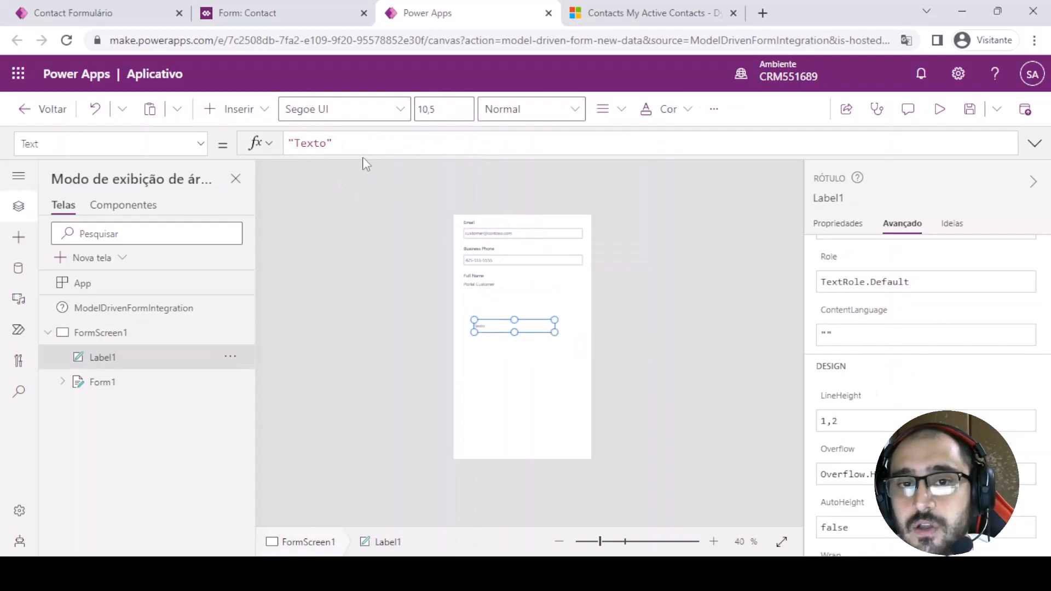
key("ctrl+v")
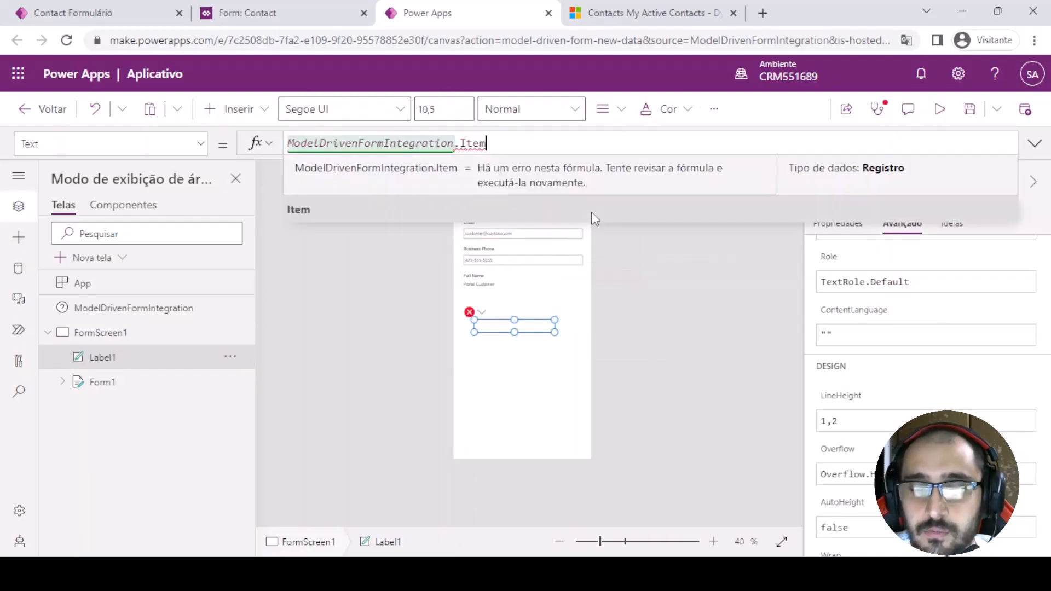
type(".e")
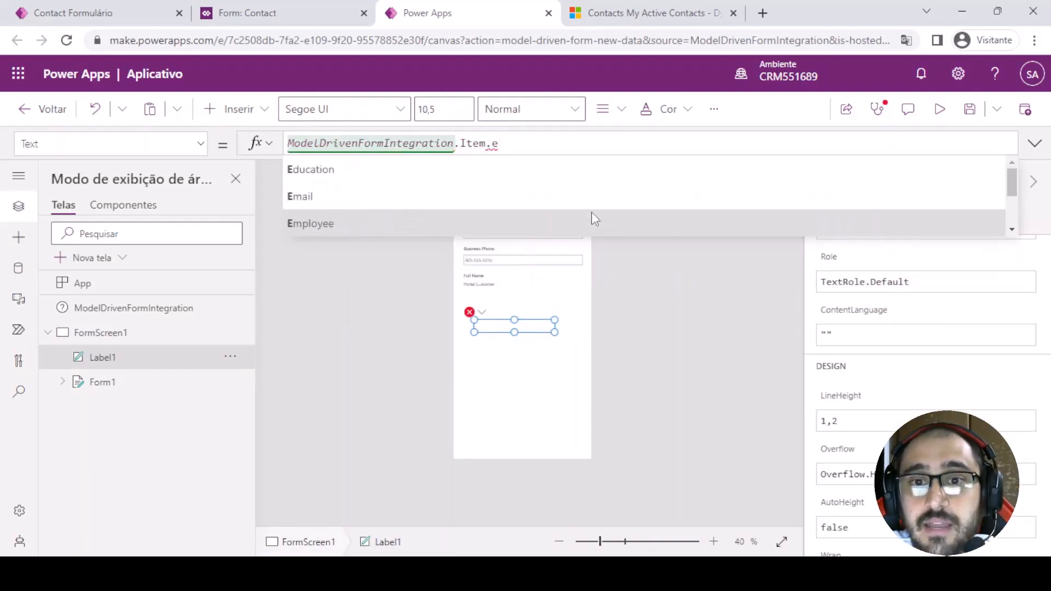
left_click(495, 201)
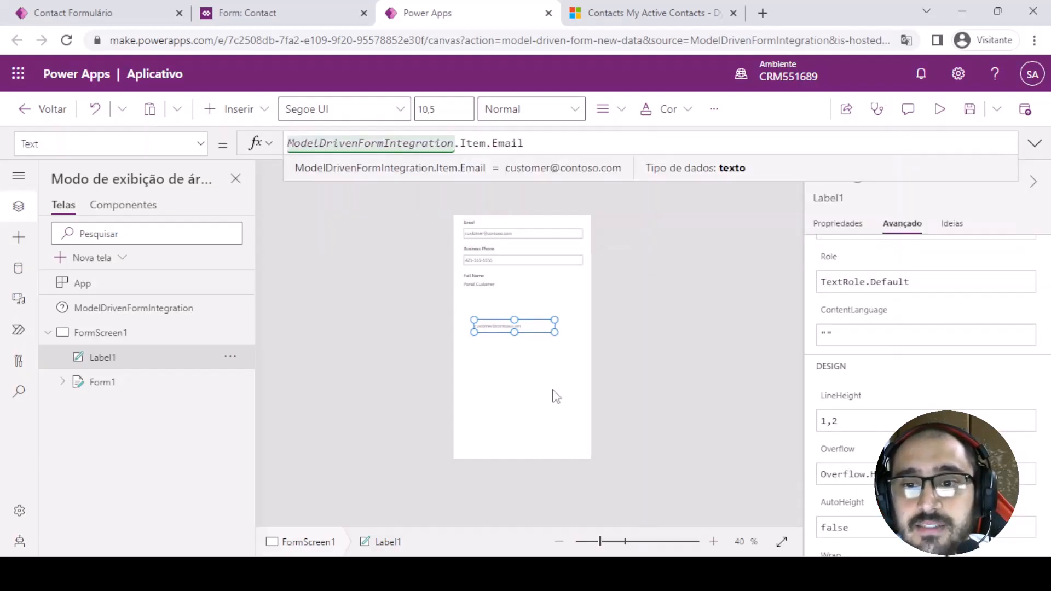
left_click_drag(555, 331, 567, 338)
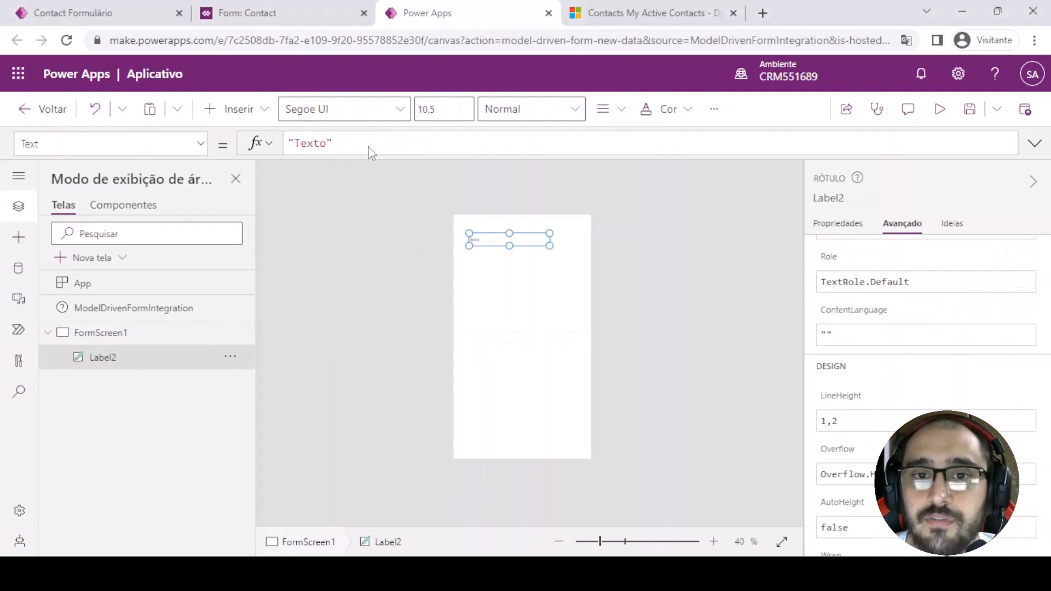
triple_click(395, 142)
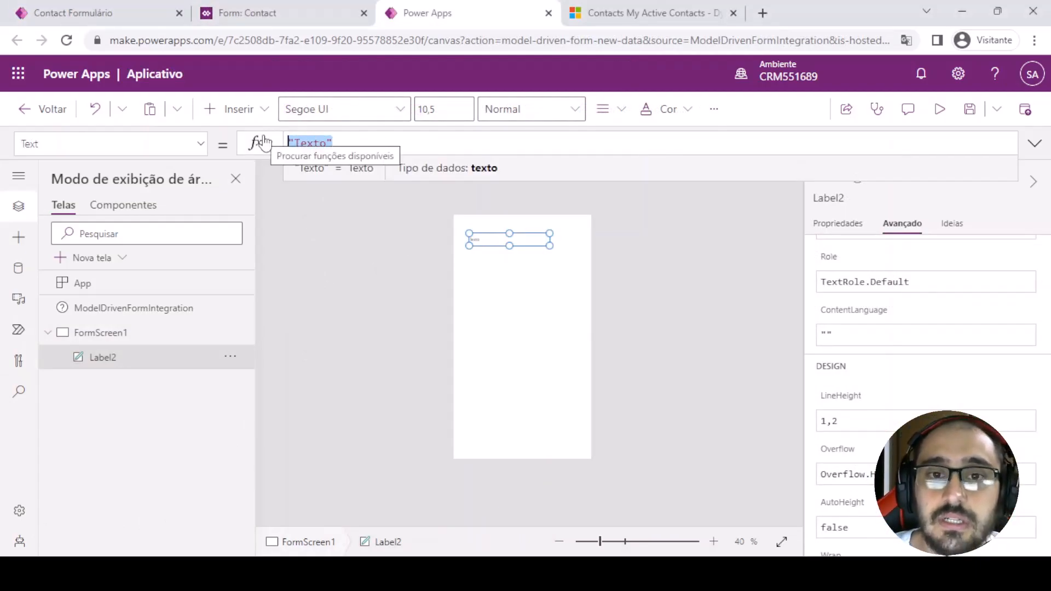
key("ctrl+v")
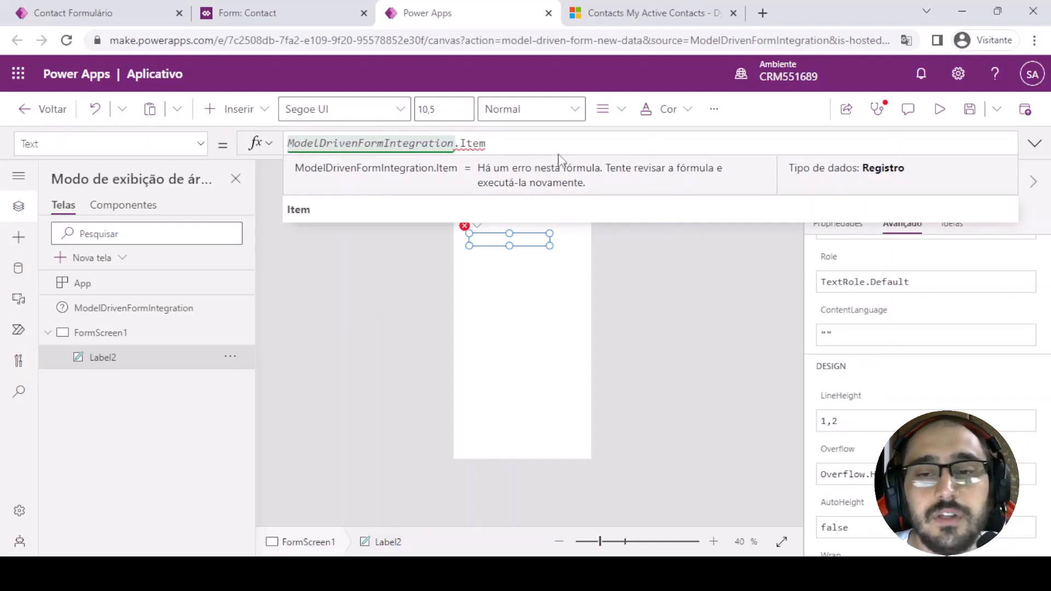
key("ctrl+a")
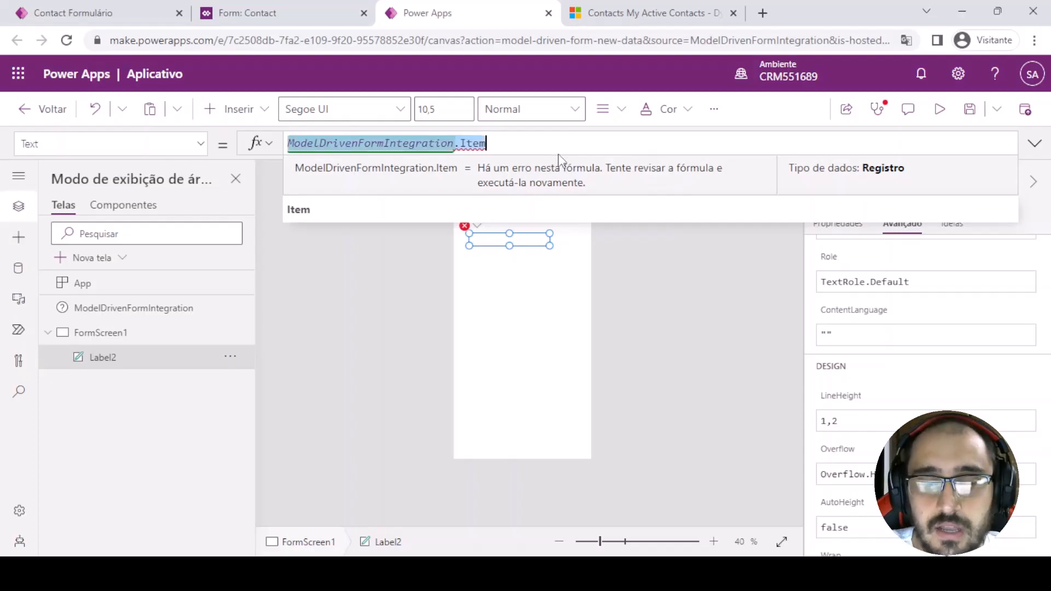
key("ctrl+z")
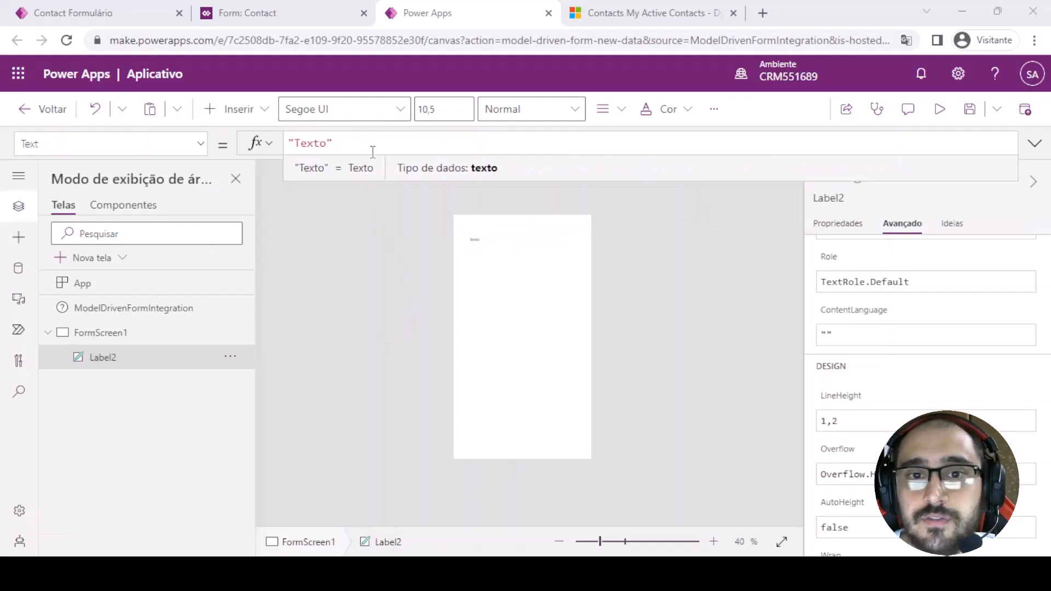
Replace the label's Text formula with the beginning of a lookup in Tabela1: First(Search(Tabela1;
key("ctrl+a")
type("F")
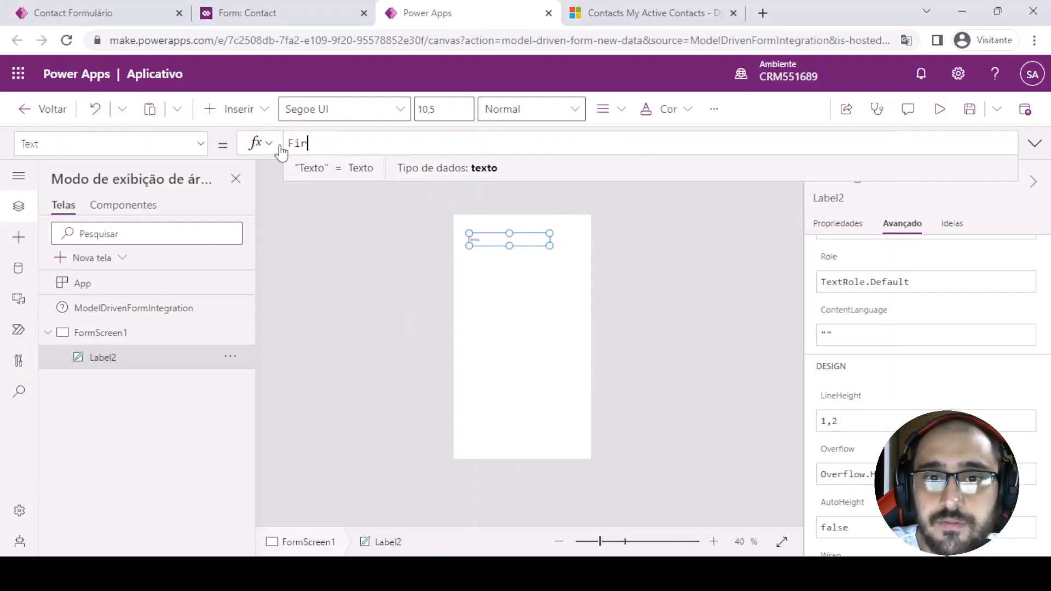
type("ir")
key("Down")
key("Down")
key("Down")
key("Return")
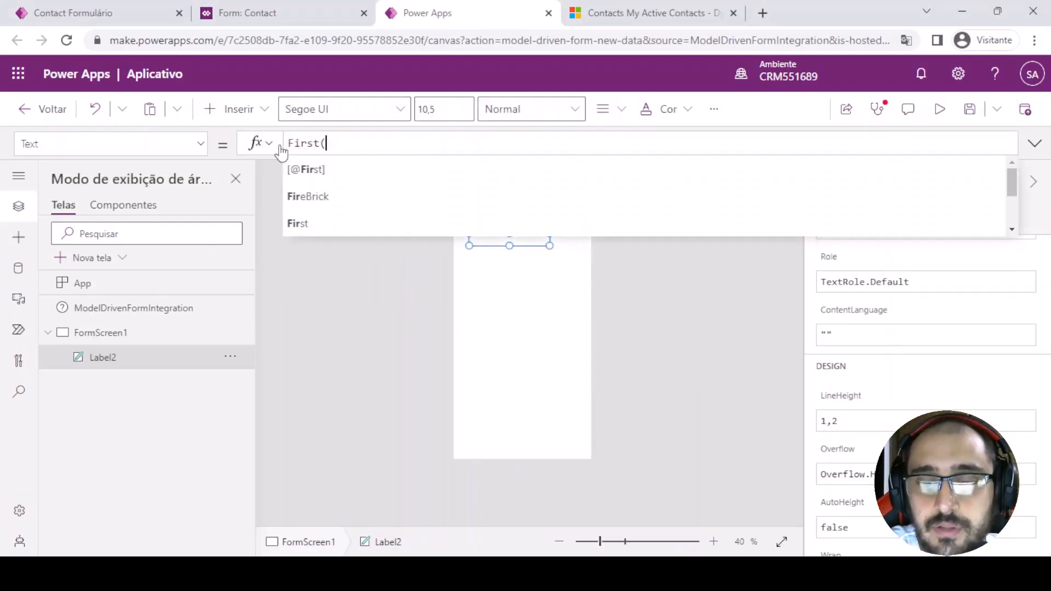
type("(")
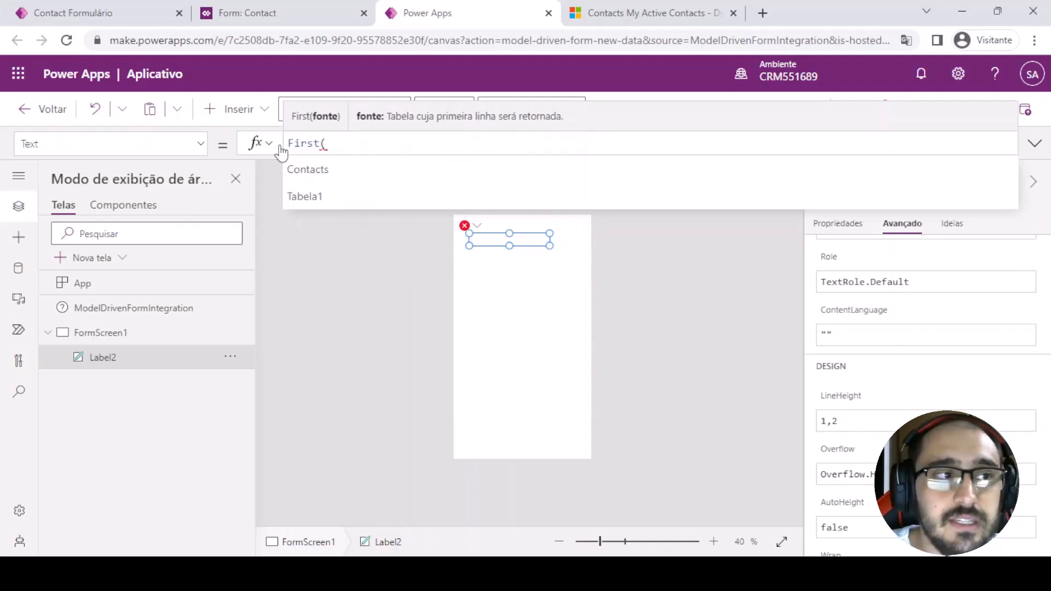
type("Search(")
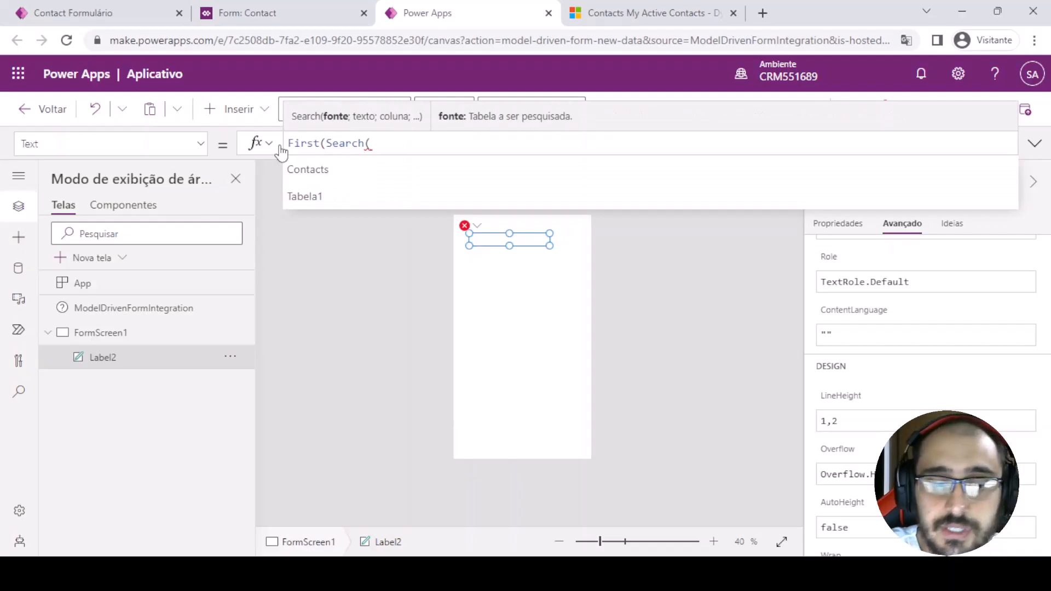
type("Tabela1")
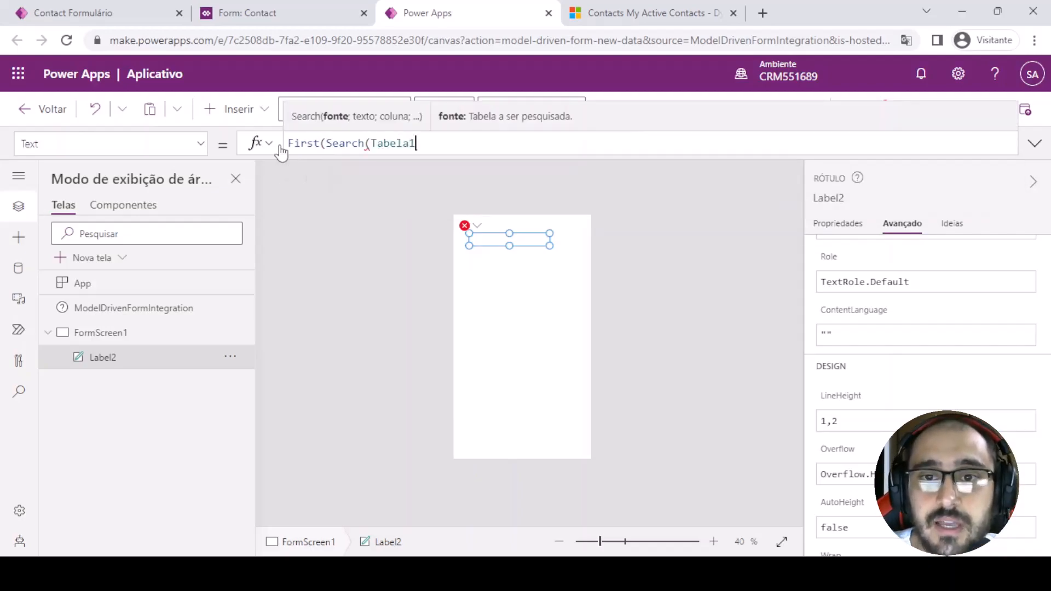
type(";")
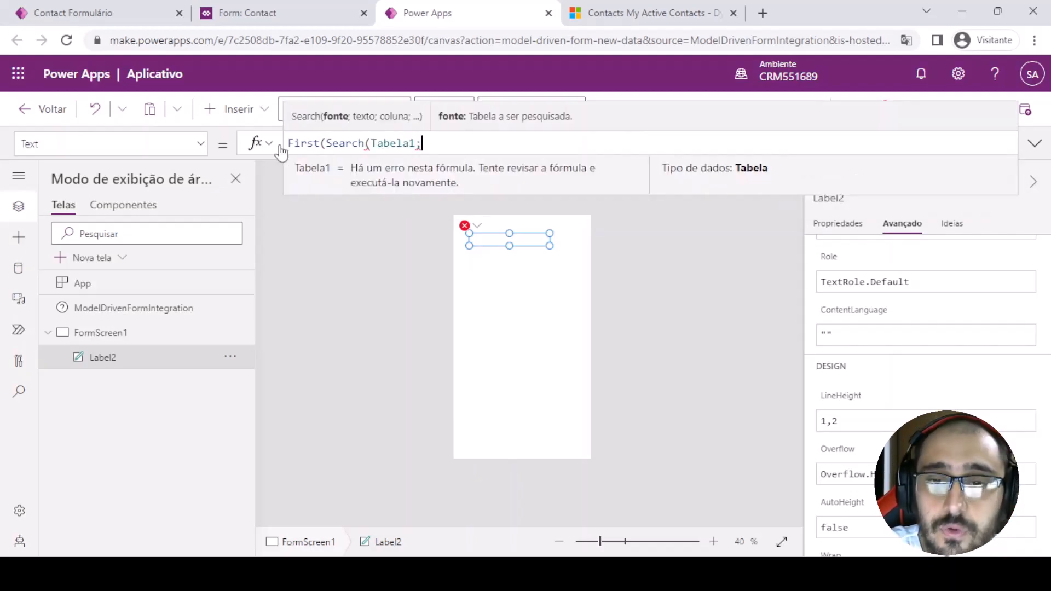
Add the current contact's email, ModelDrivenFormIntegration.Item.Email, as the search text in the label's Search formula
type("mode")
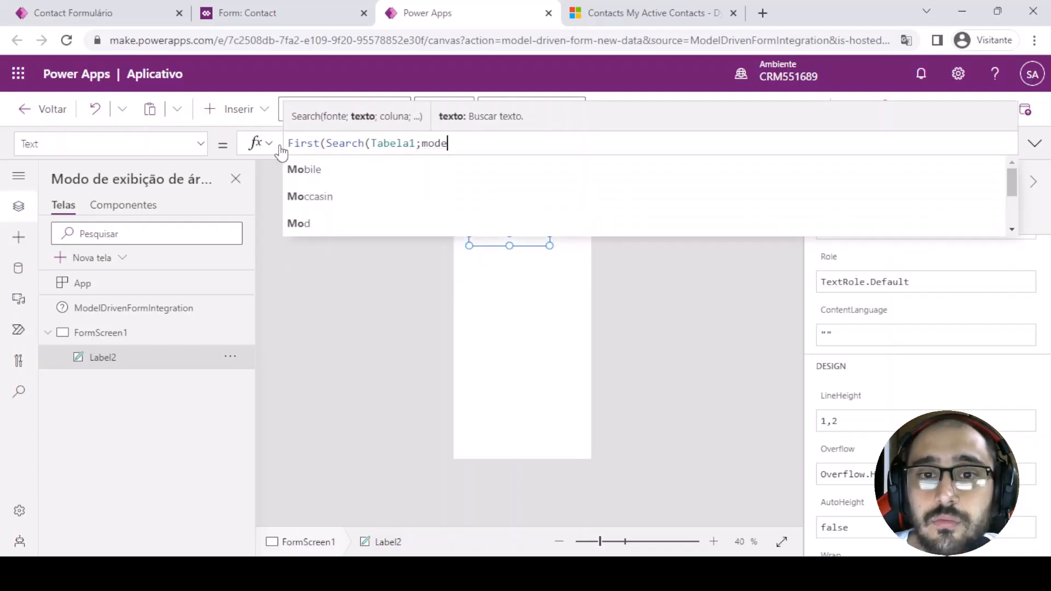
scroll(364, 216, "down", 5)
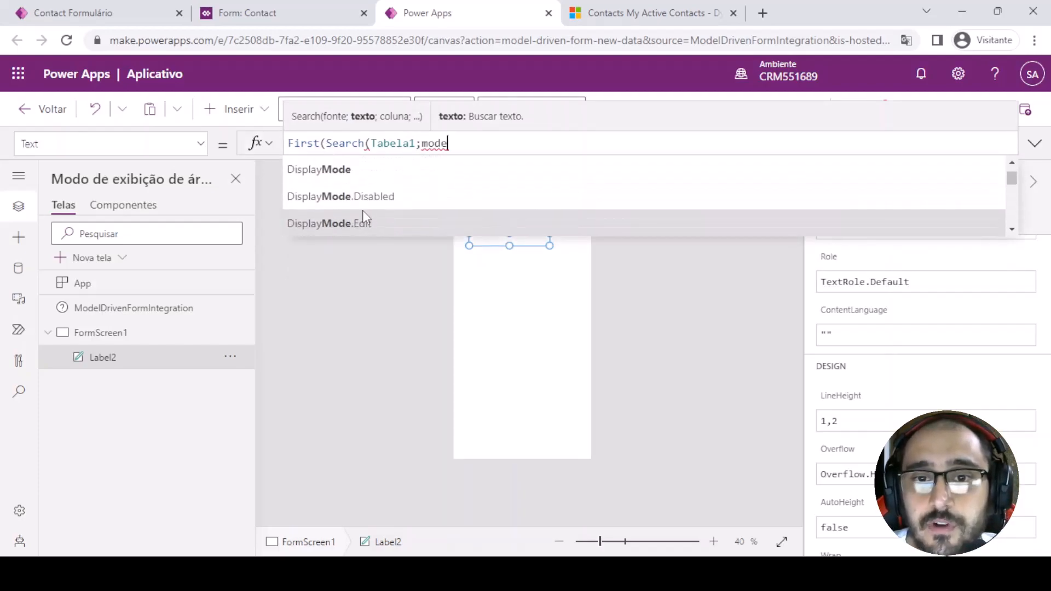
scroll(367, 211, "down", 3)
scroll(432, 207, "up", 8)
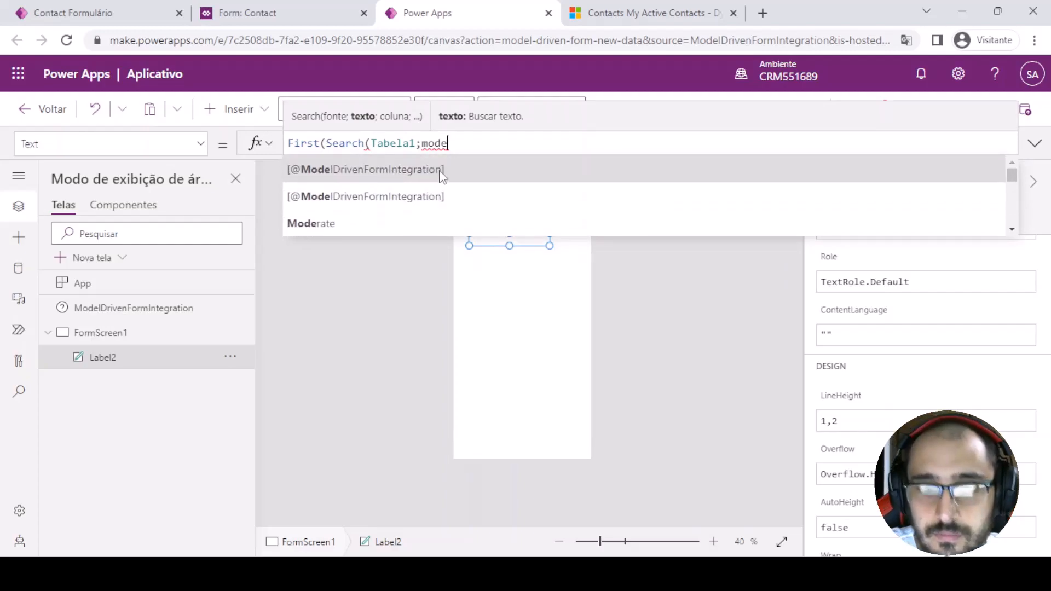
type("ldriven")
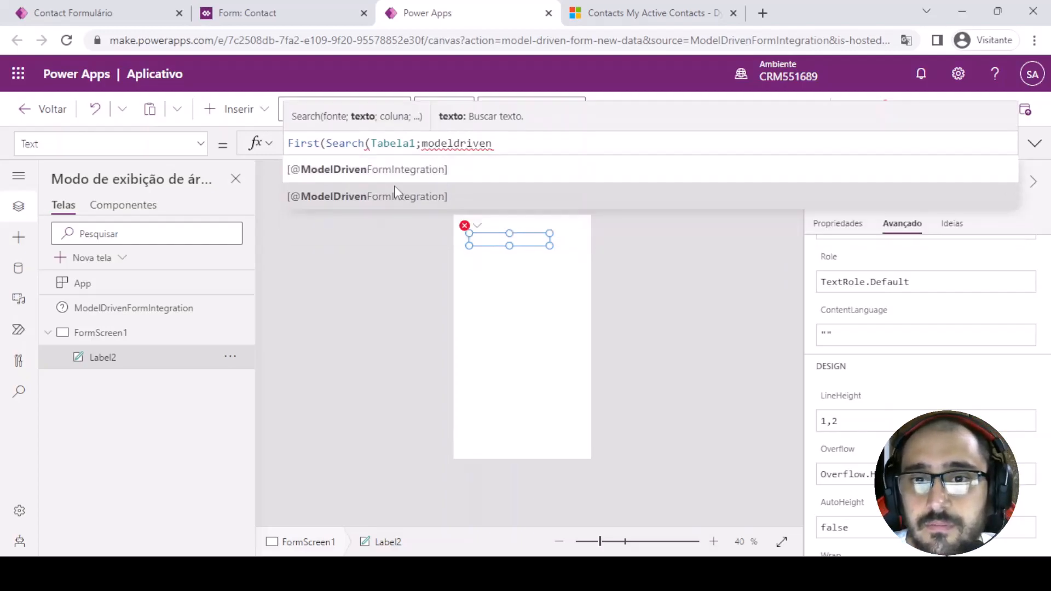
left_click(435, 175)
key("Right")
key("BackSpace")
key("BackSpace")
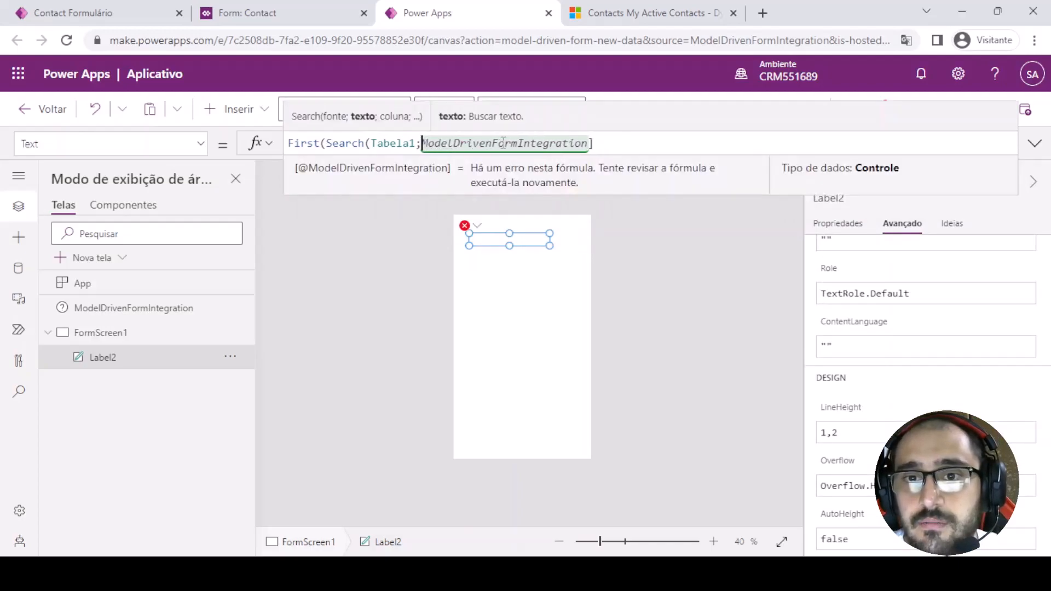
left_click(630, 143)
key("BackSpace")
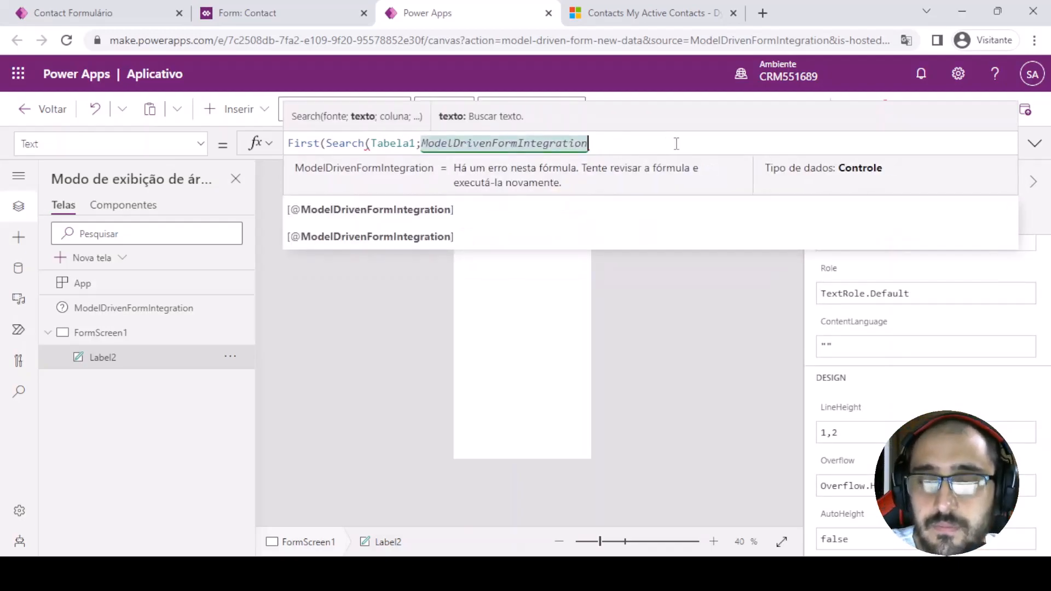
type(".Item")
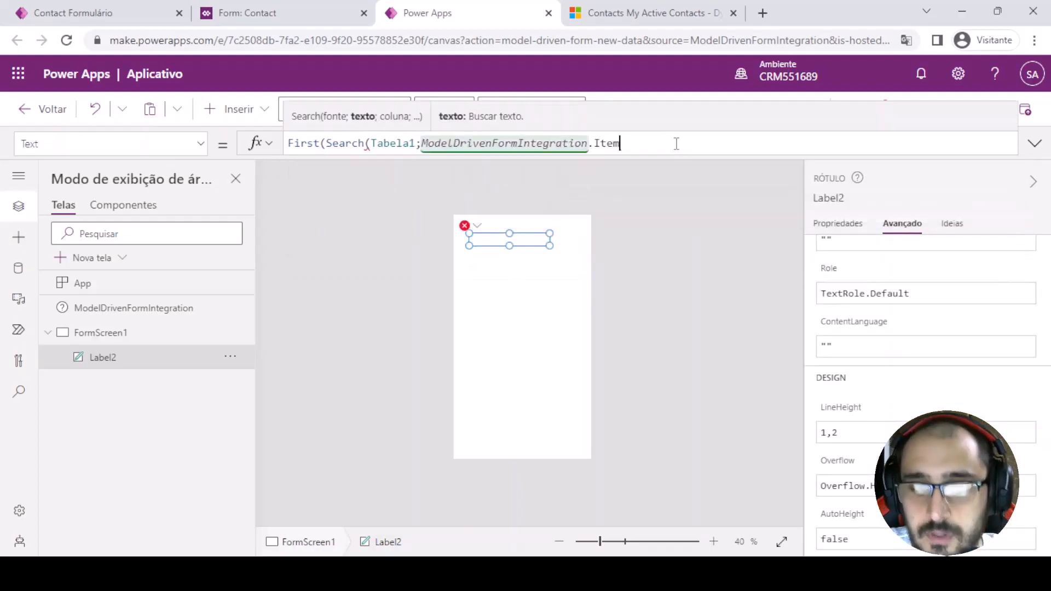
type(".e")
key("Down")
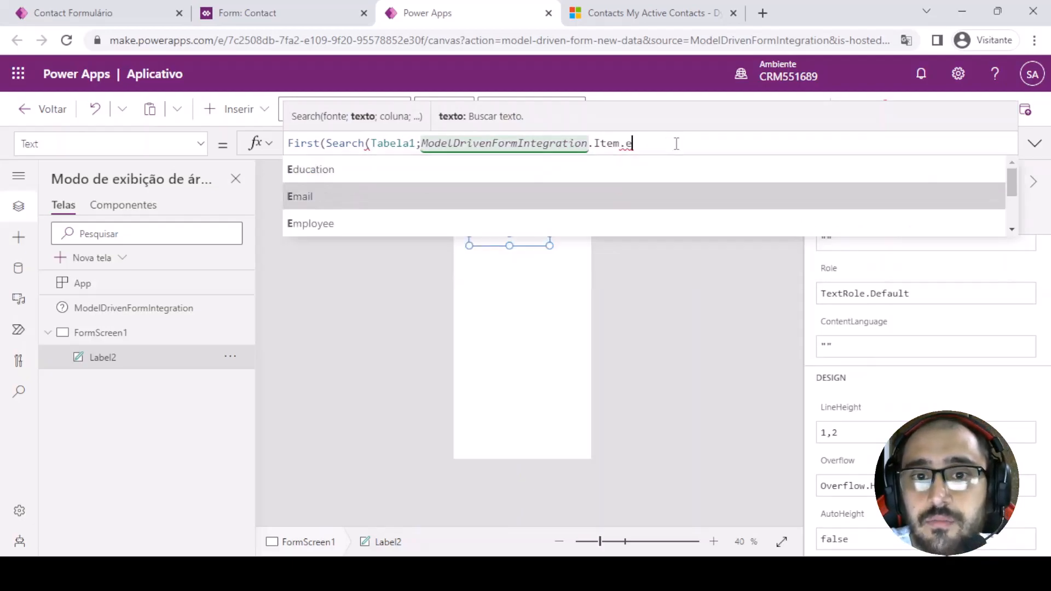
key("Tab")
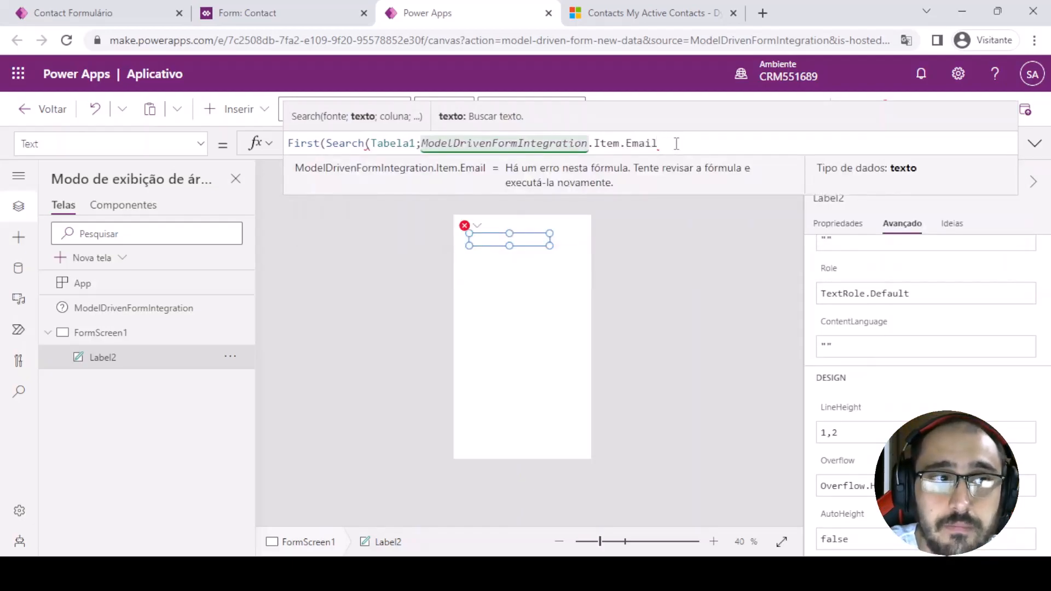
Complete the label's formula by searching the "Email" column, closing both functions and returning the Nota field
type(";")
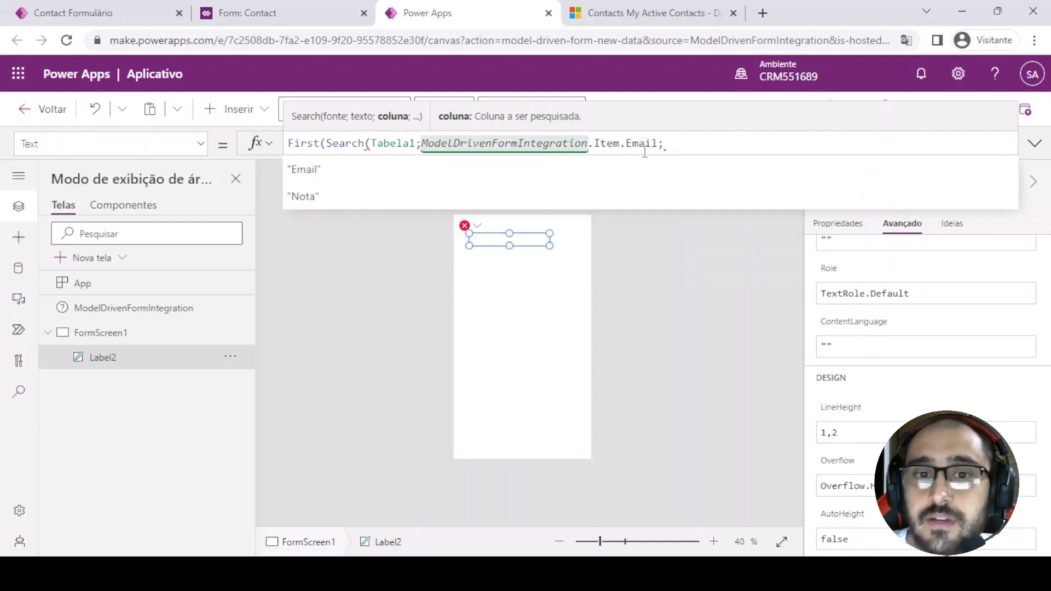
left_click(497, 163)
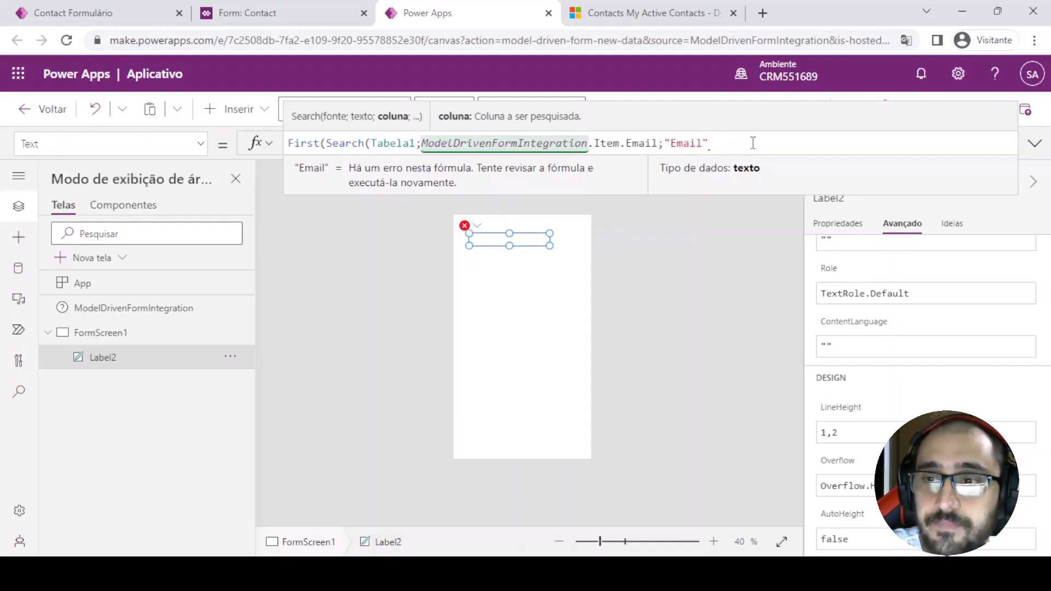
type(").")
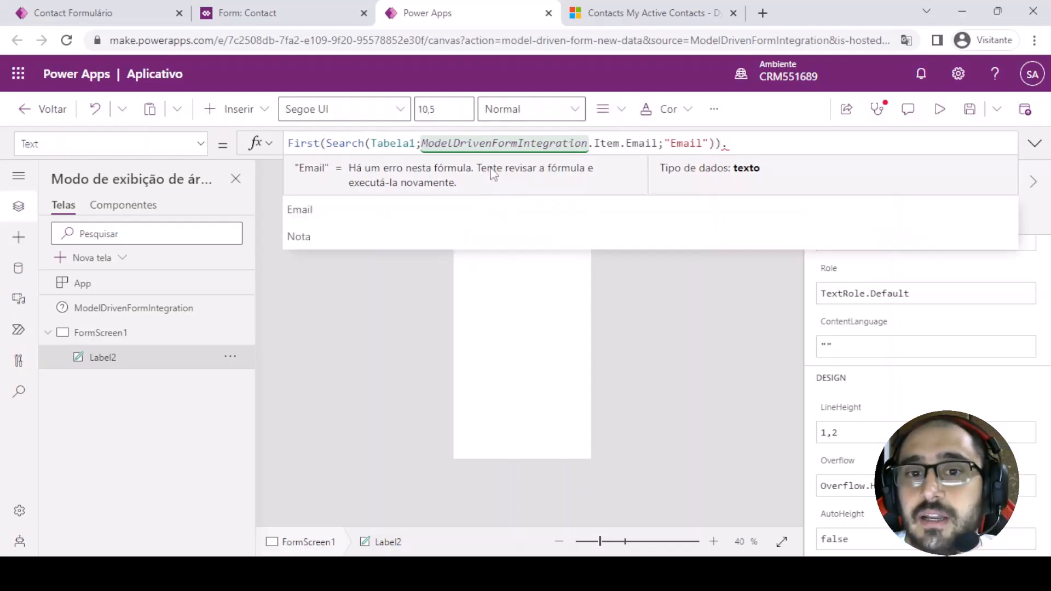
left_click(371, 197)
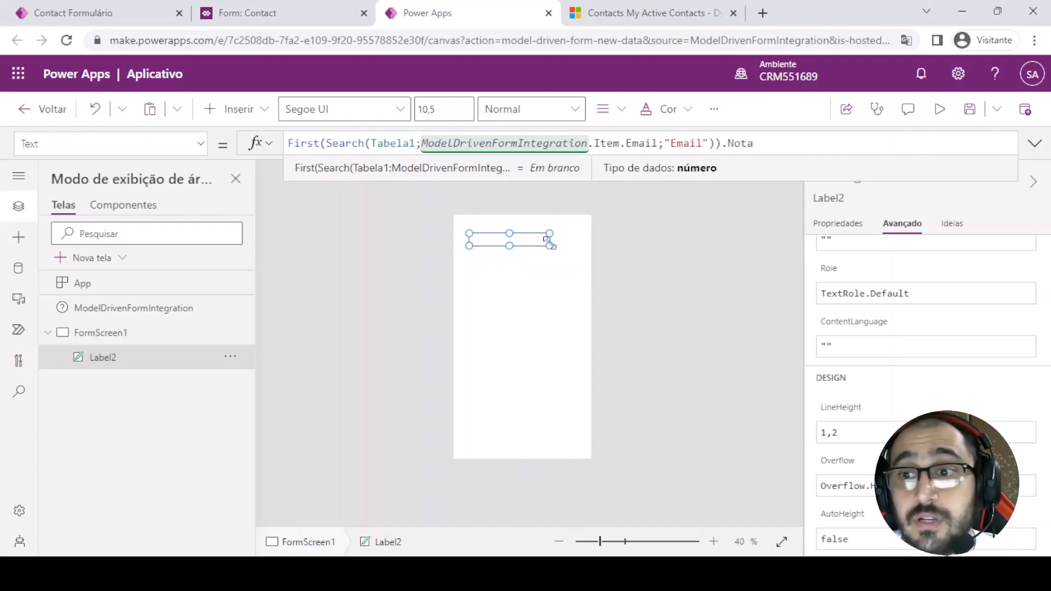
Enlarge the Nota label on the screen, set its font size to 50 and move it slightly down
left_click_drag(550, 244, 555, 278)
scroll(925, 328, "up", 5)
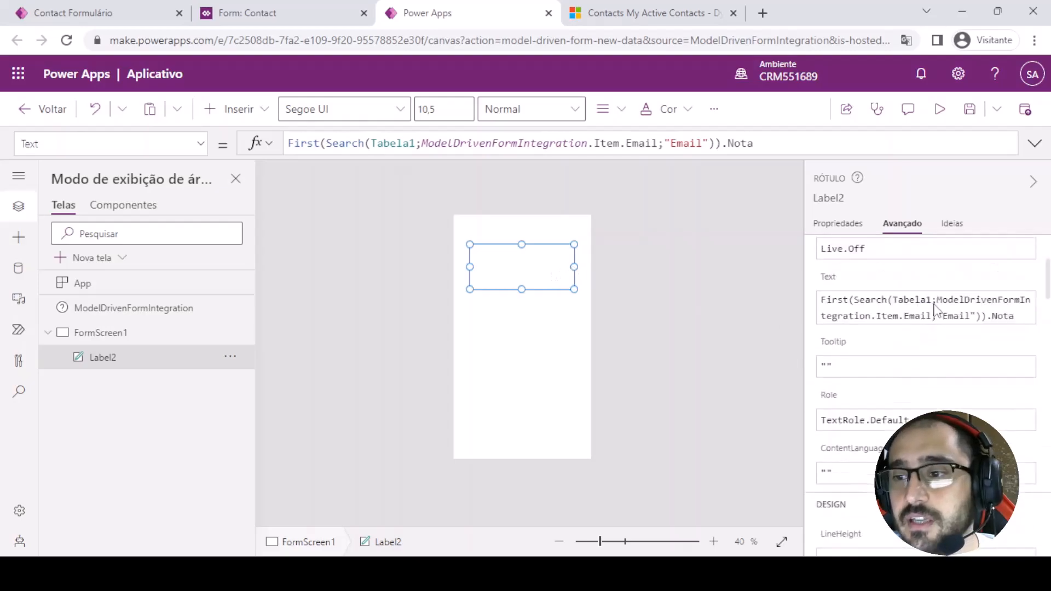
left_click(848, 233)
left_click(997, 304)
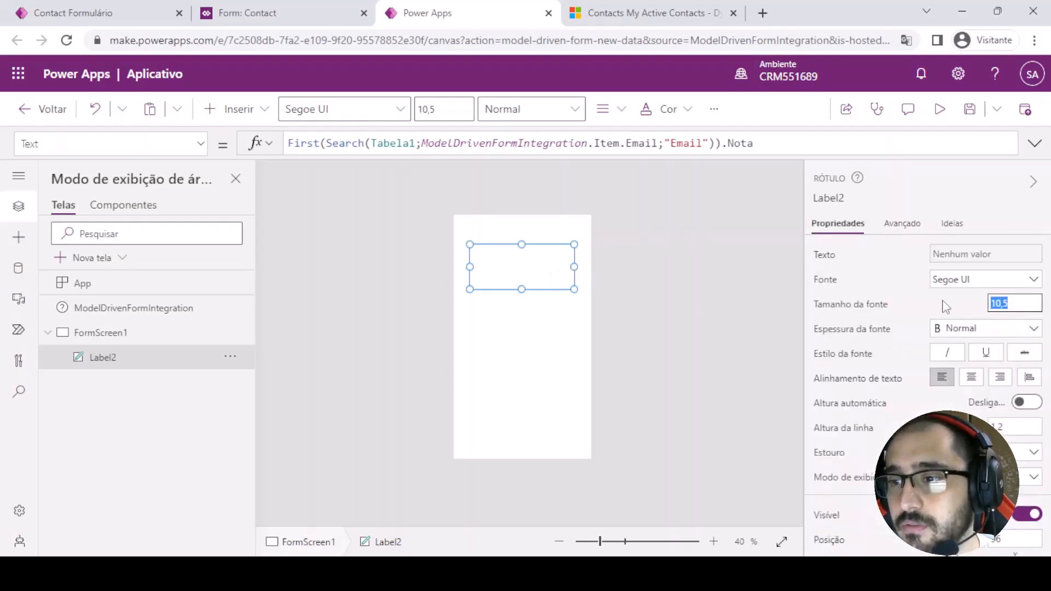
type("50")
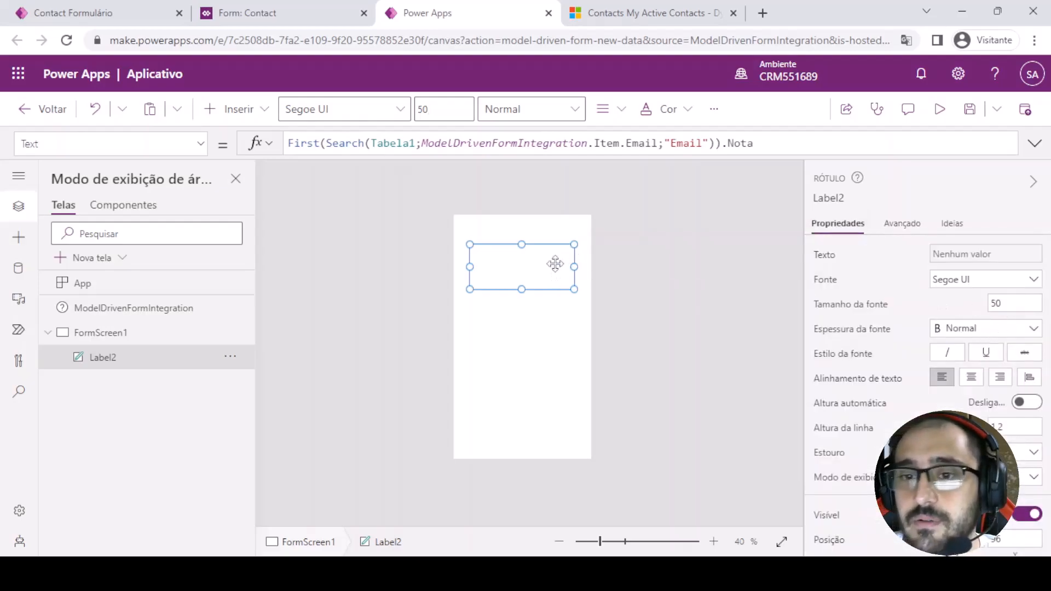
left_click_drag(521, 274, 521, 284)
Insert a second text label at the top of the screen and stretch it across the full width, about 444 by 70
left_click(308, 255)
left_click(230, 109)
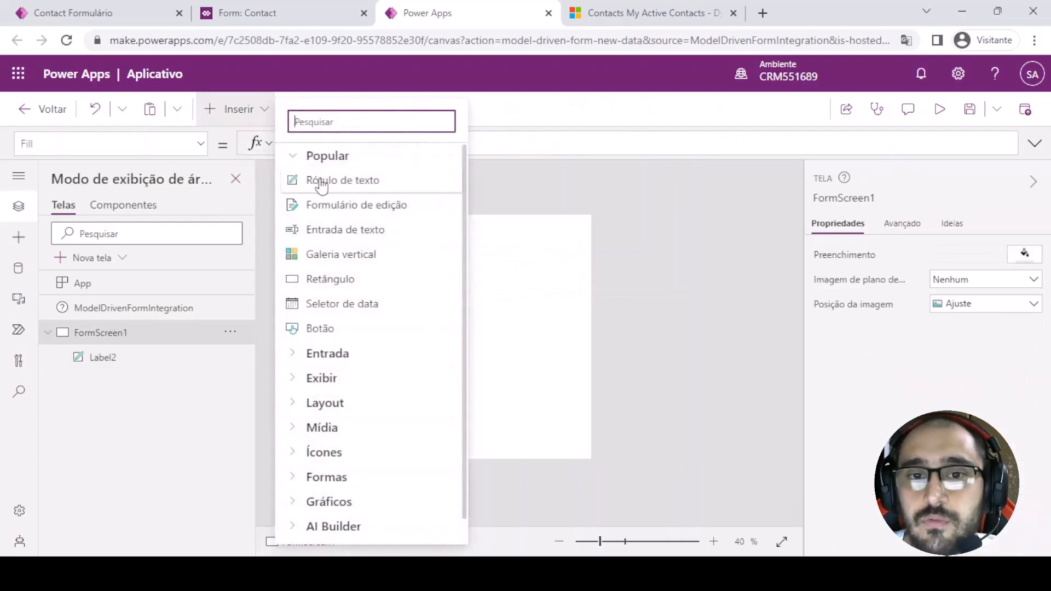
left_click(466, 259)
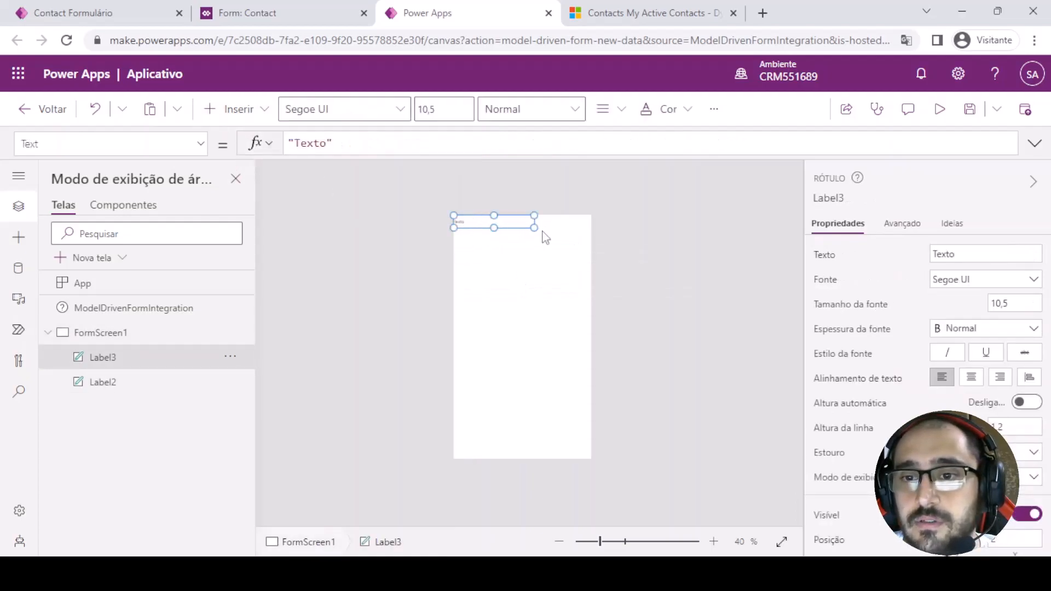
left_click_drag(535, 227, 599, 241)
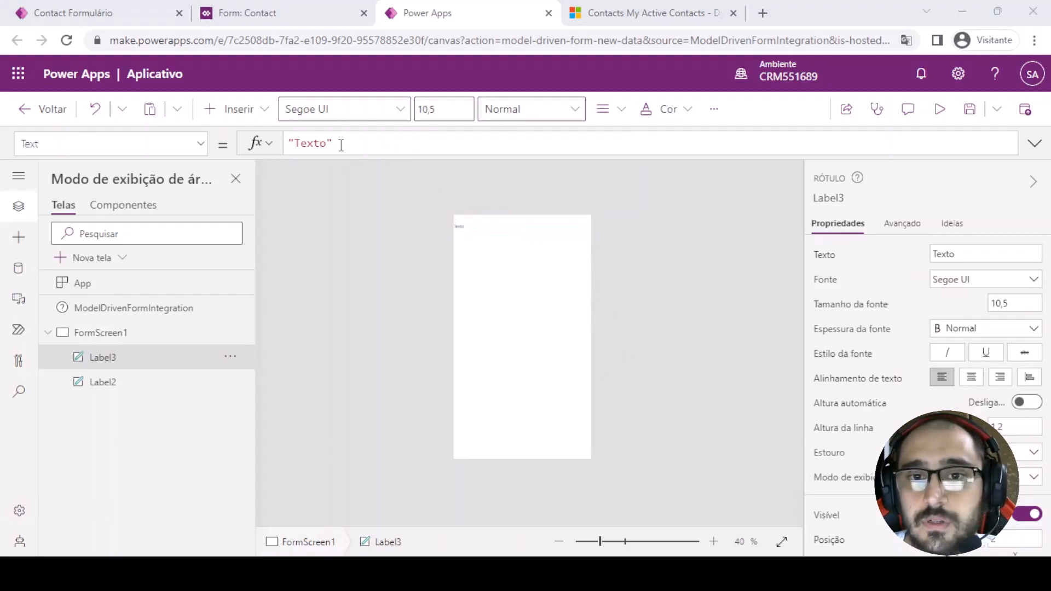
Set the new label's text to "Loyalty", centre it and set its font size to 30
left_click(341, 144)
double_click(311, 144)
type("Loyalty")
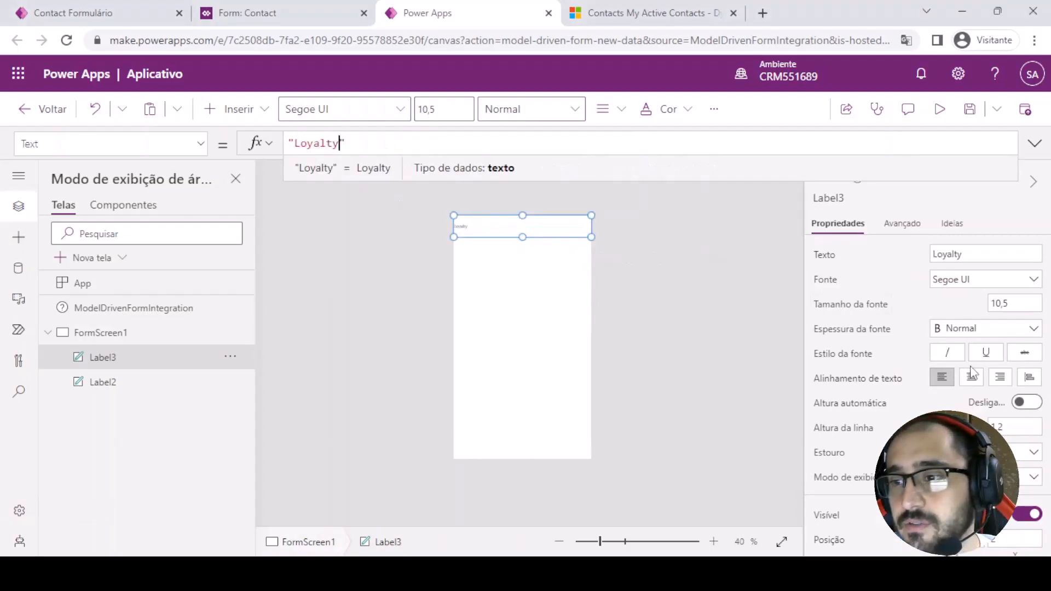
left_click(972, 376)
left_click(1016, 304)
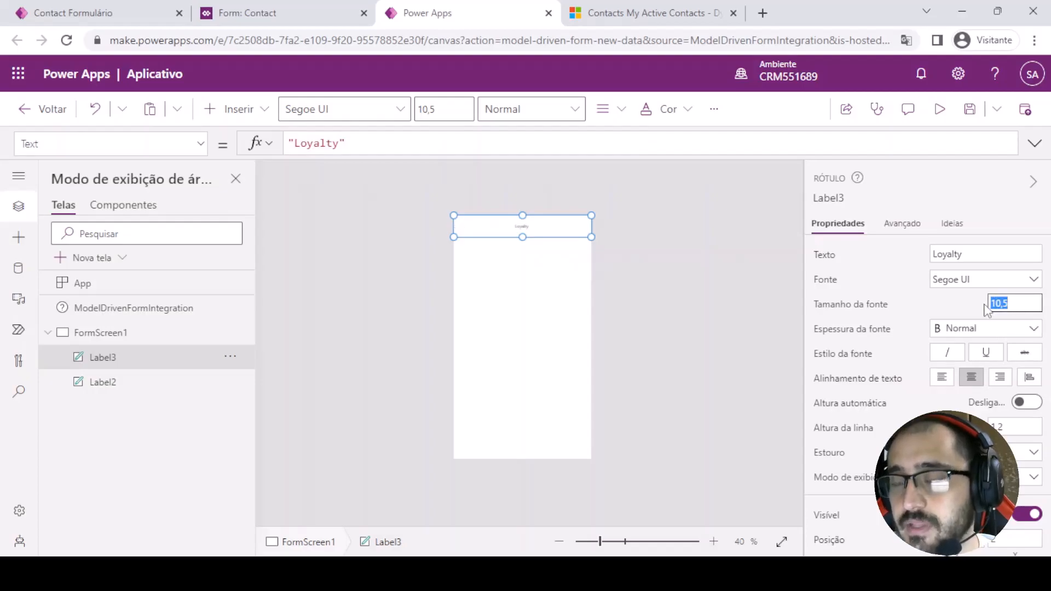
type("30")
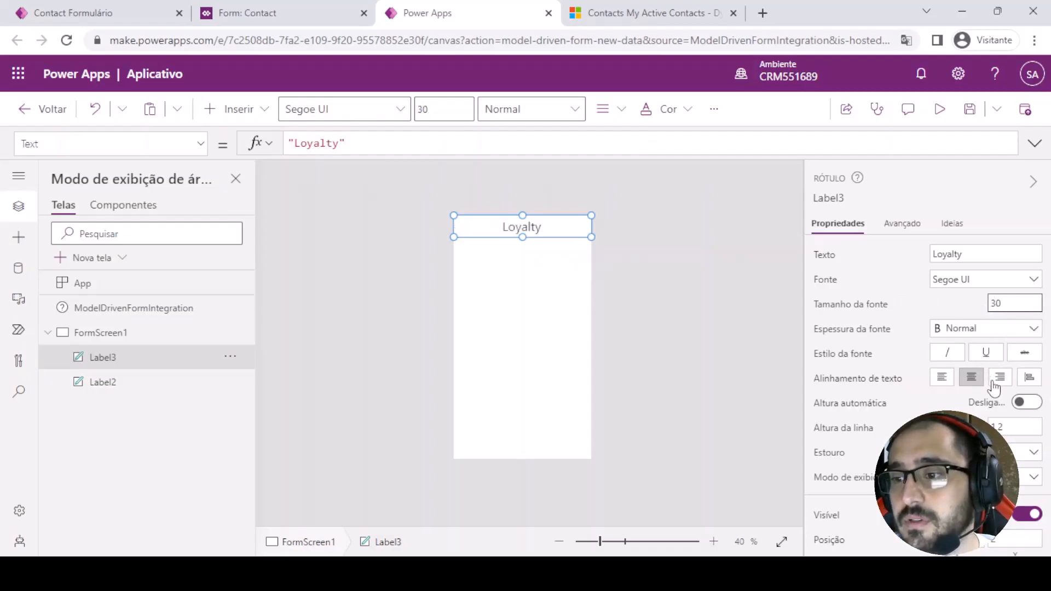
Give the Loyalty label white text and a dark green fill
scroll(995, 387, "down", 5)
left_click(987, 388)
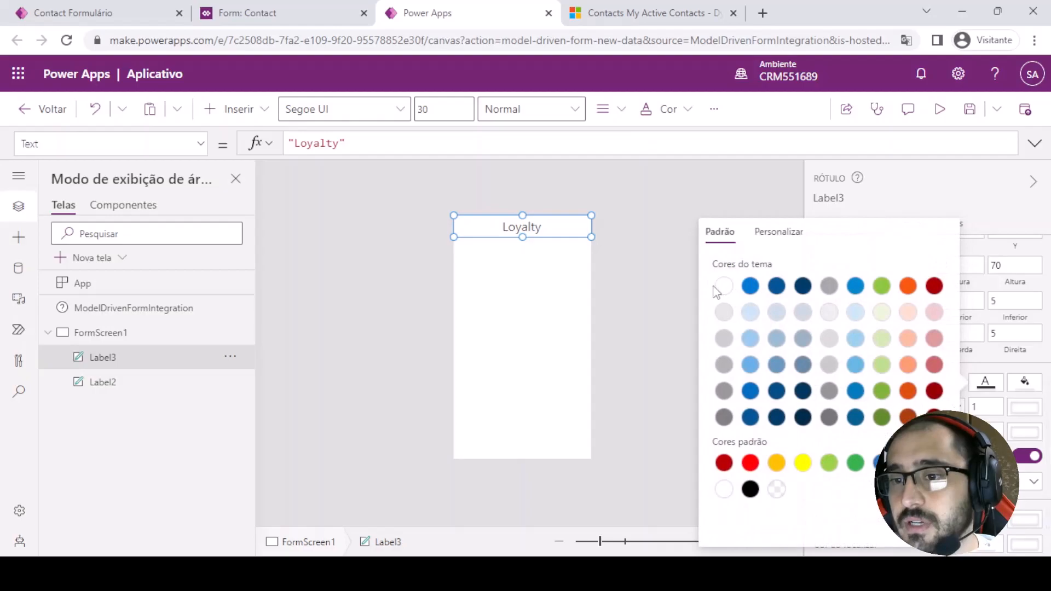
left_click(1035, 385)
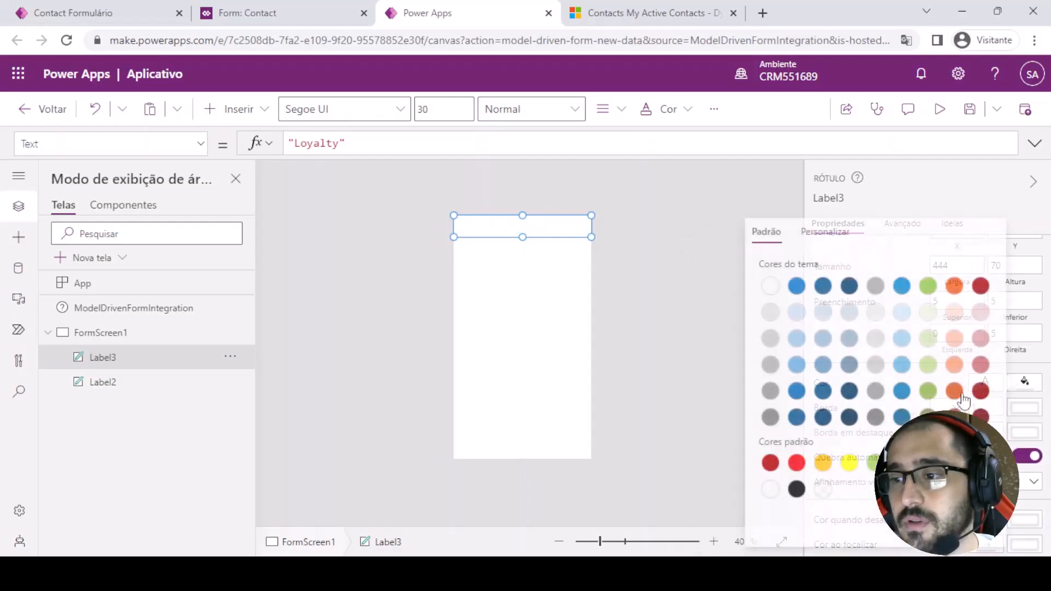
left_click(918, 417)
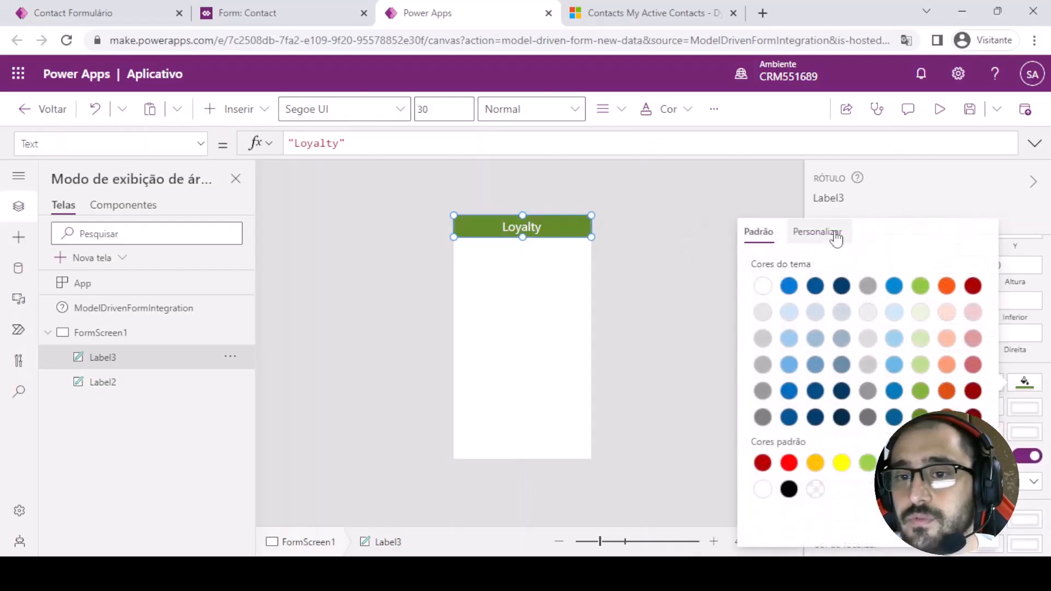
Save the canvas app under the name Loyalty2
left_click(940, 179)
left_click(663, 202)
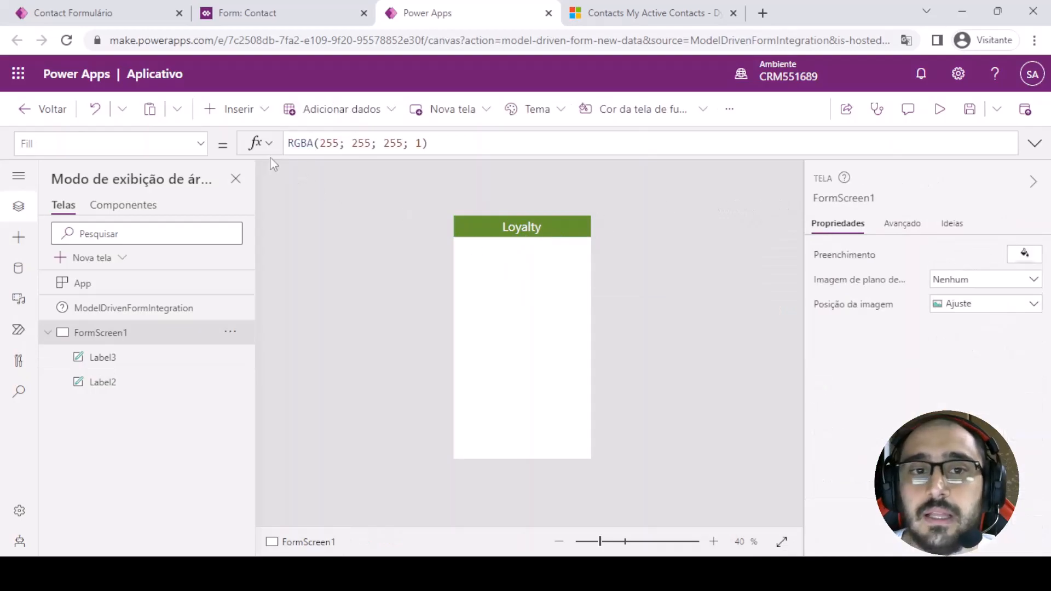
left_click(967, 117)
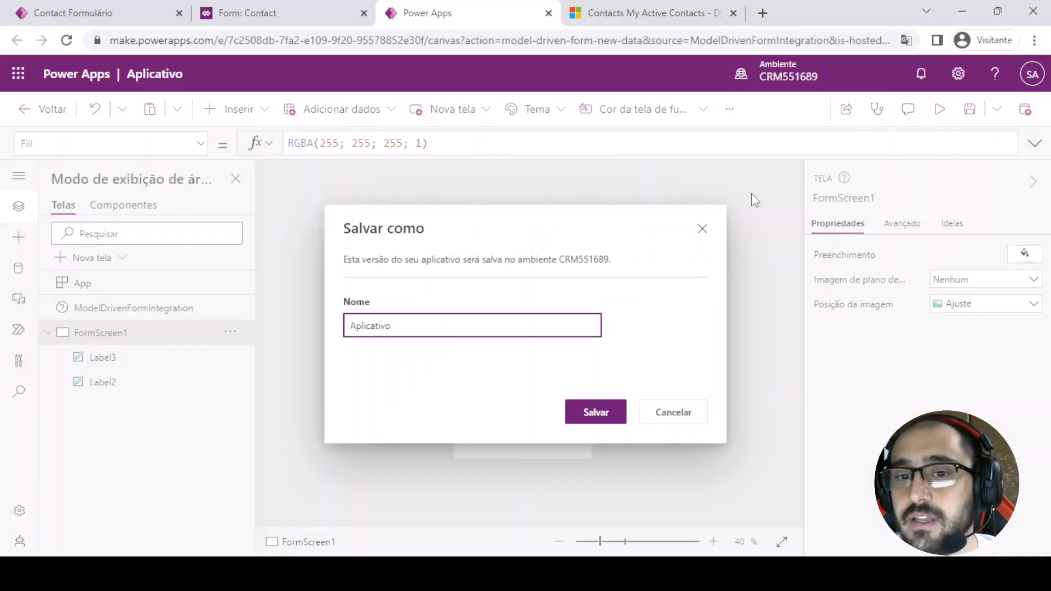
left_click_drag(397, 327, 321, 321)
type("Loyalty")
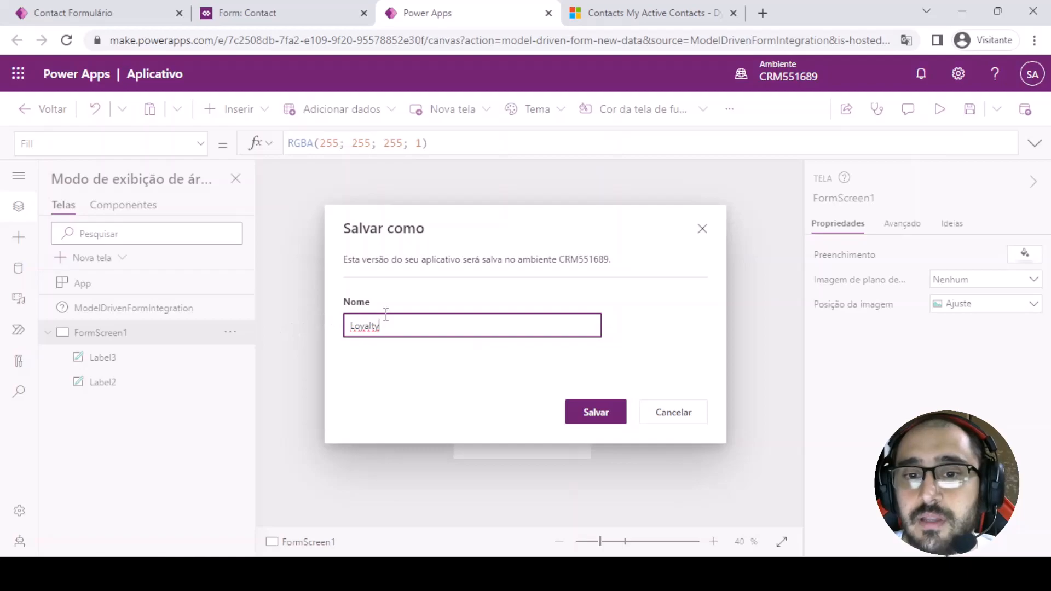
type("2")
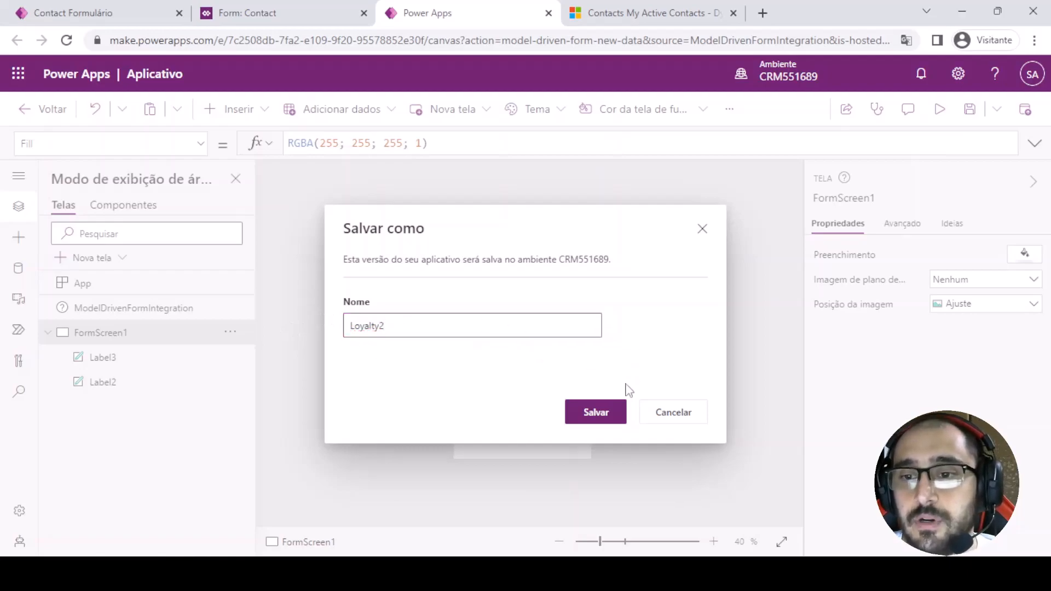
left_click(602, 419)
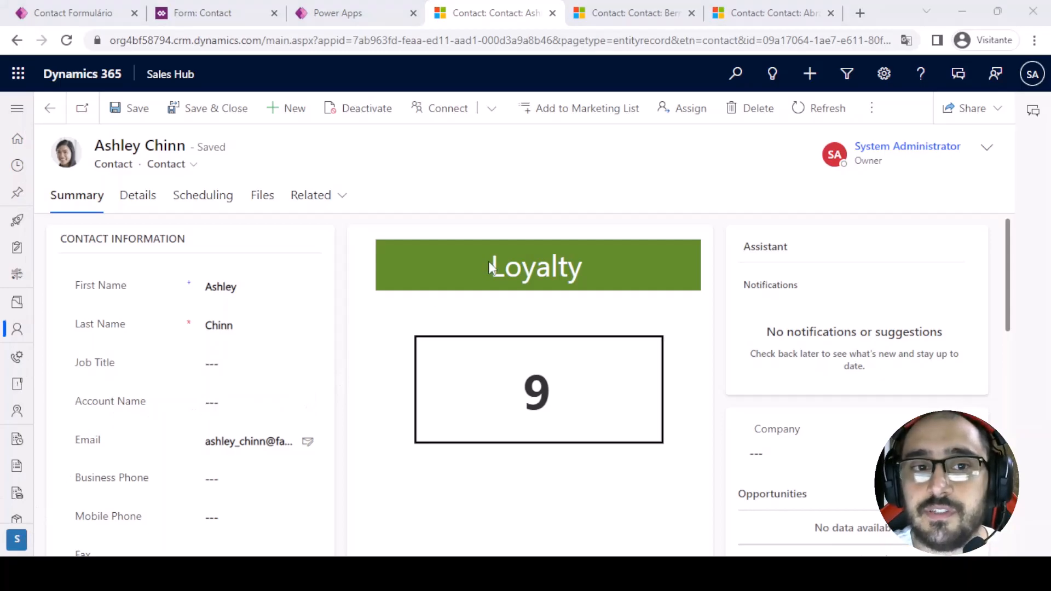
Switch to the Loyalty workbook in Excel, widen the Email column and compare the open contact's Nota with the score on the contact form
key("alt+Tab")
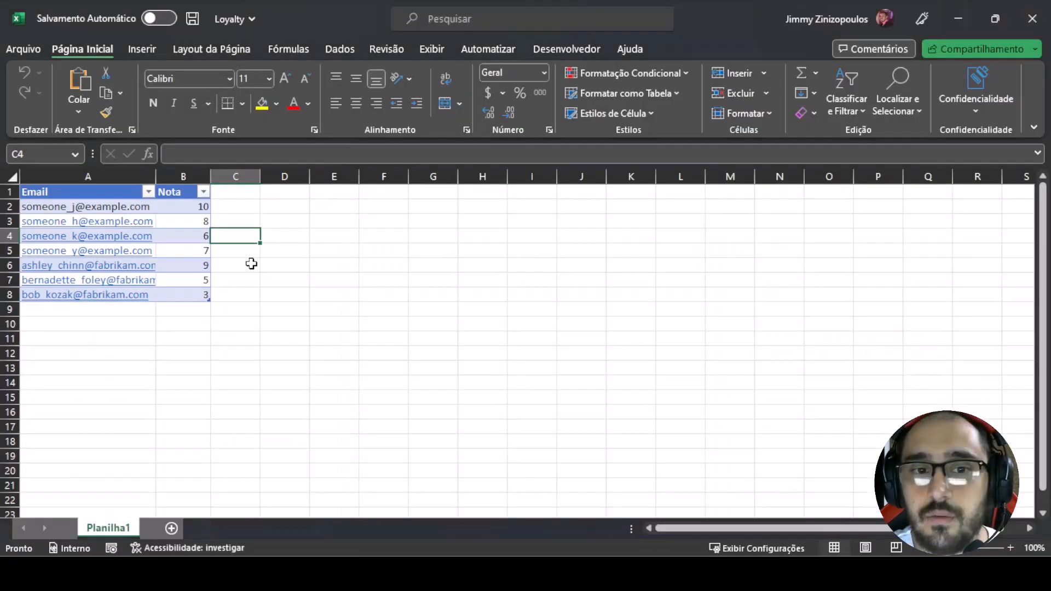
left_click(334, 279)
left_click_drag(157, 177, 203, 176)
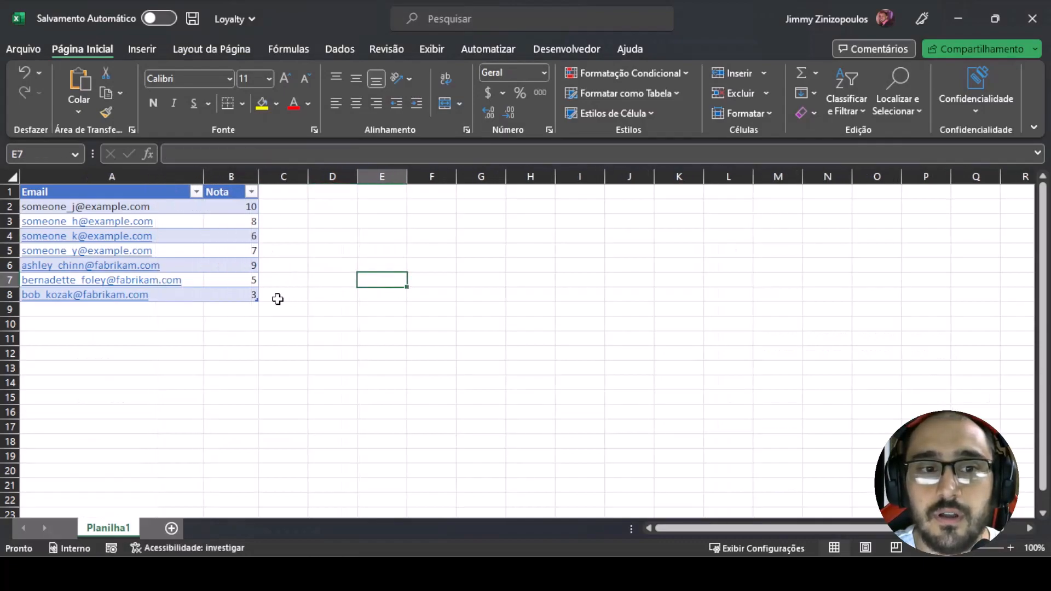
left_click(245, 268)
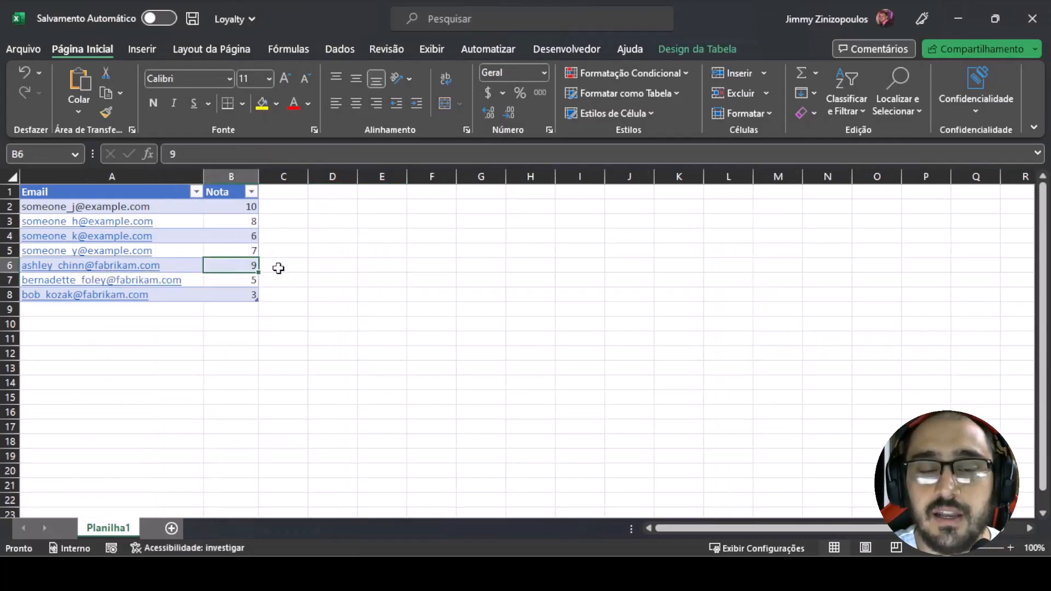
left_click(345, 266)
left_click_drag(280, 266, 96, 263)
left_click(238, 263)
left_click(293, 267)
key("alt+Tab")
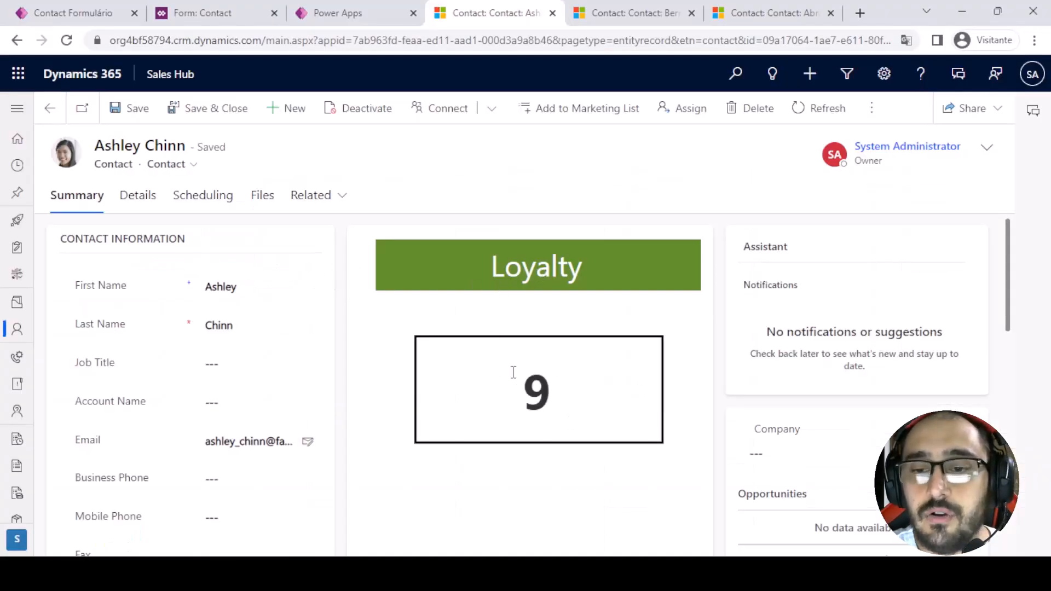
left_click_drag(538, 389, 586, 404)
left_click(588, 404)
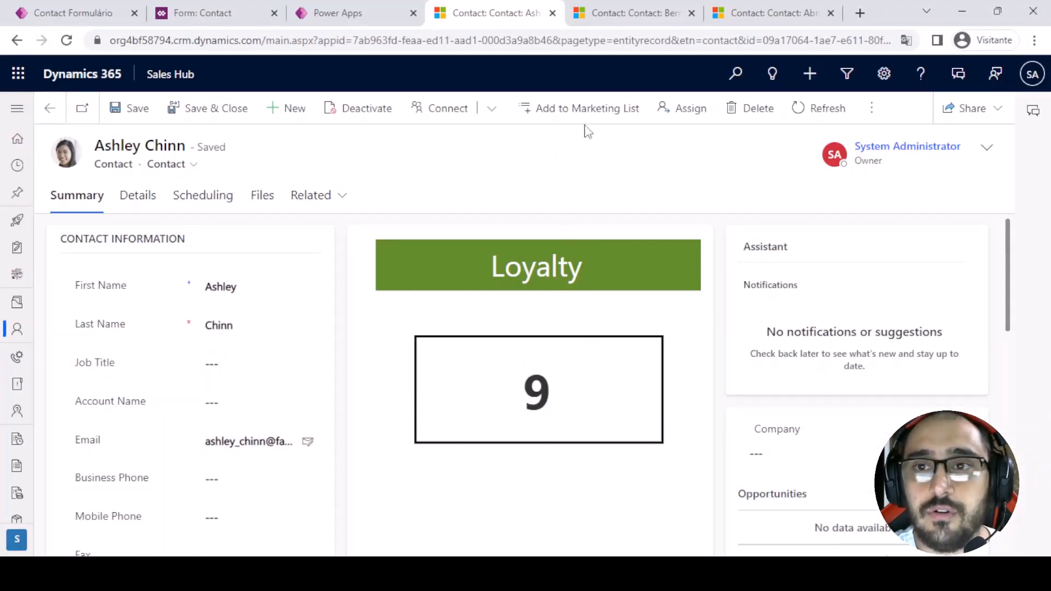
View the second open contact record and compare its Loyalty score with the matching Nota in the Excel workbook
left_click(634, 16)
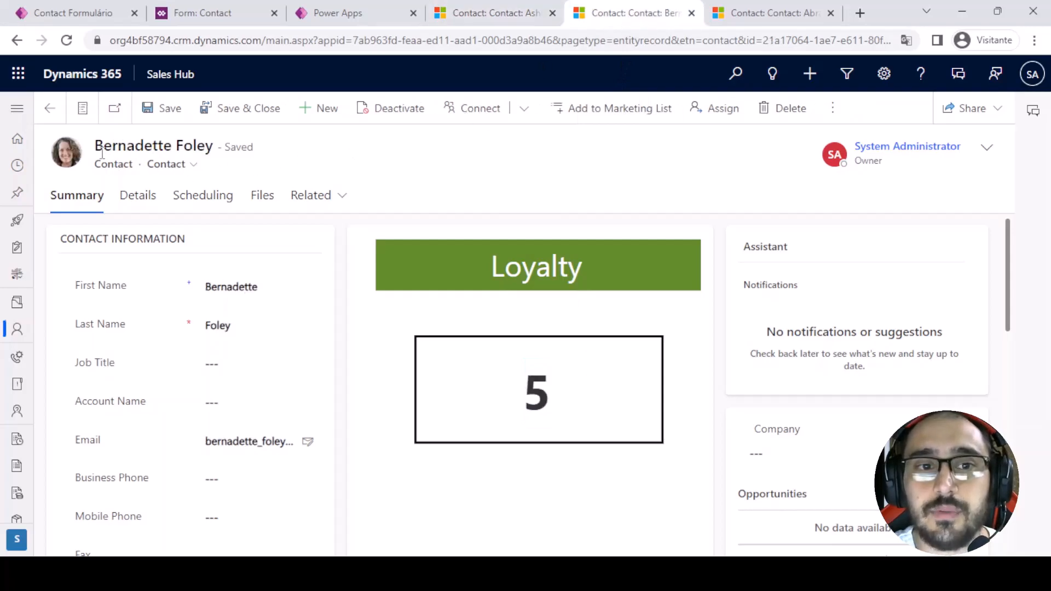
left_click_drag(96, 146, 168, 146)
left_click(168, 146)
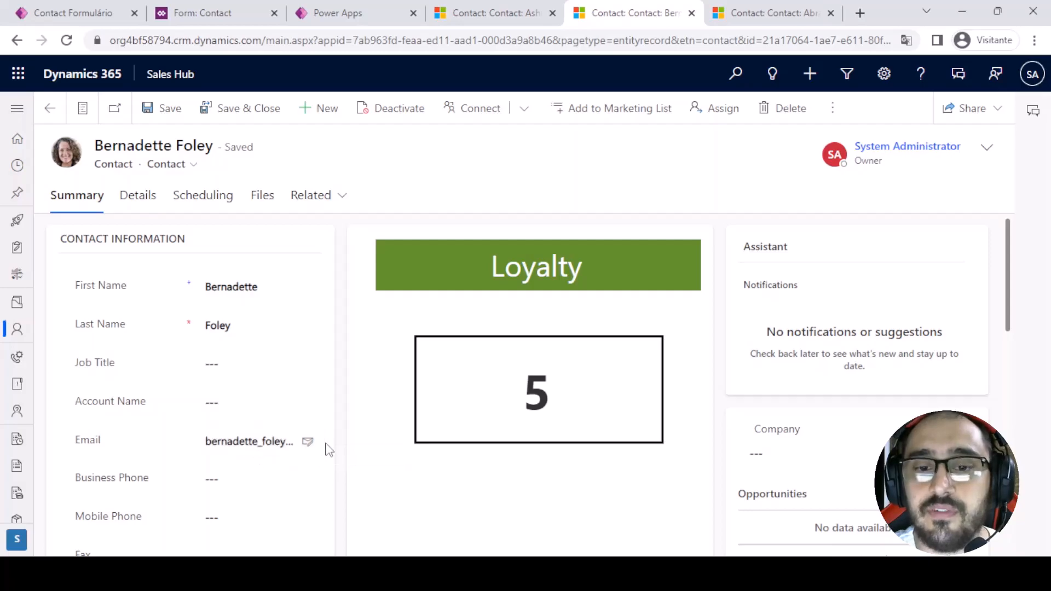
key("alt+Tab")
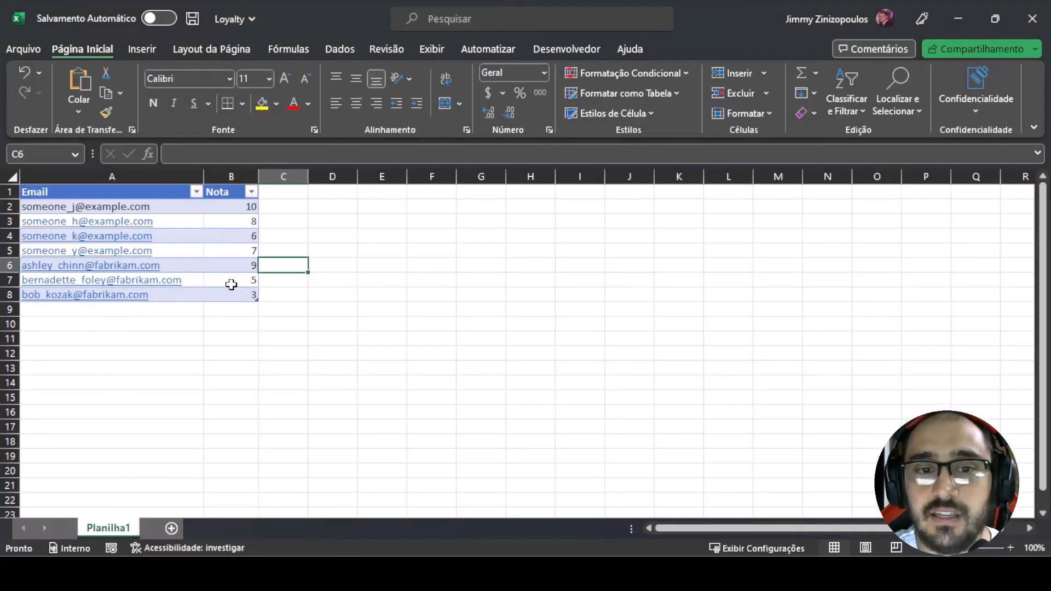
key("alt+Tab")
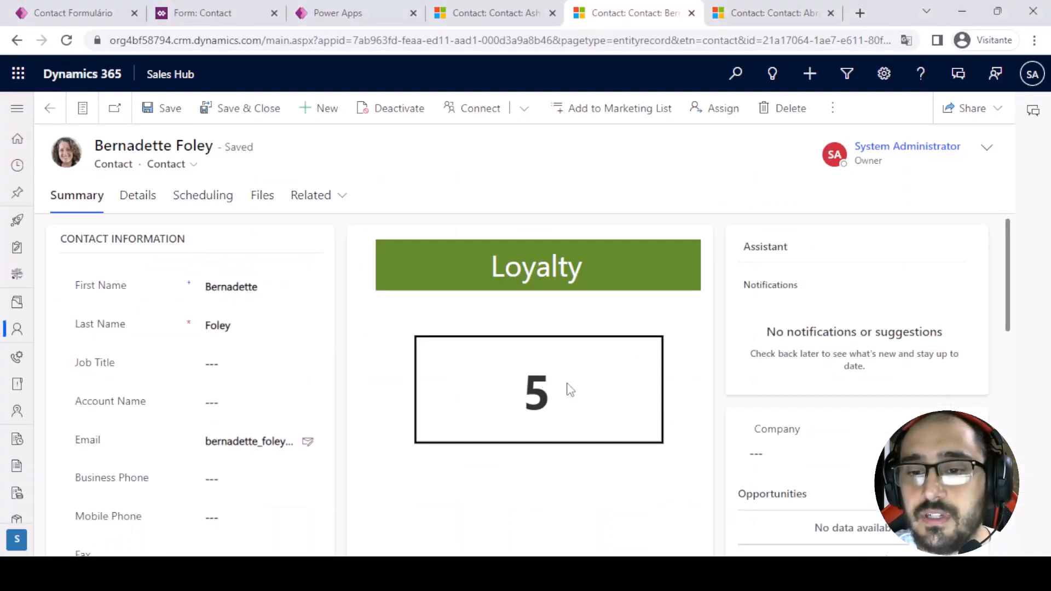
left_click_drag(567, 384, 467, 385)
left_click(467, 384)
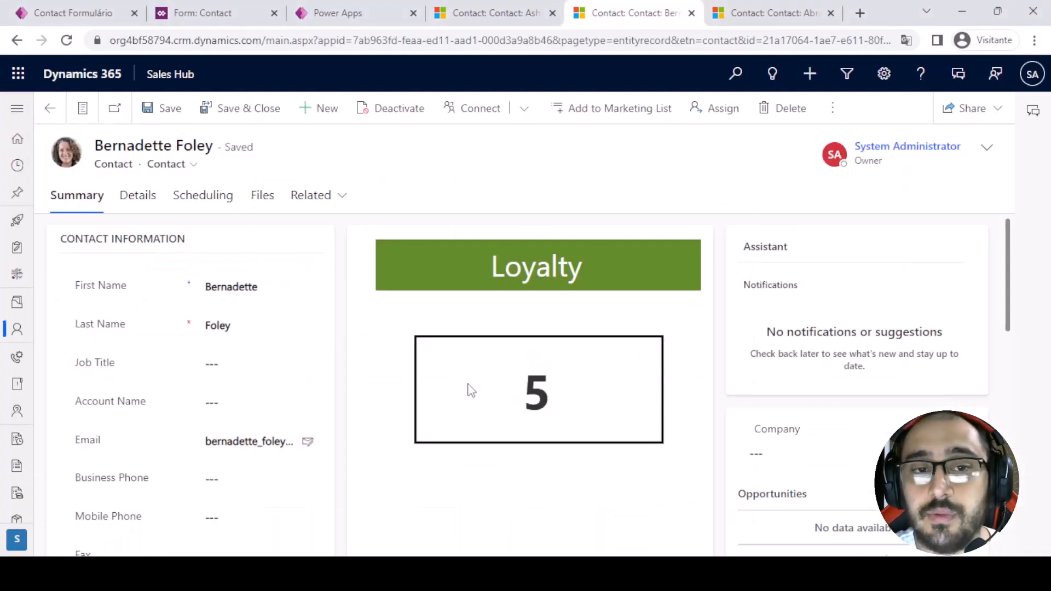
View the third open contact record and check its embedded Loyalty app
left_click(741, 17)
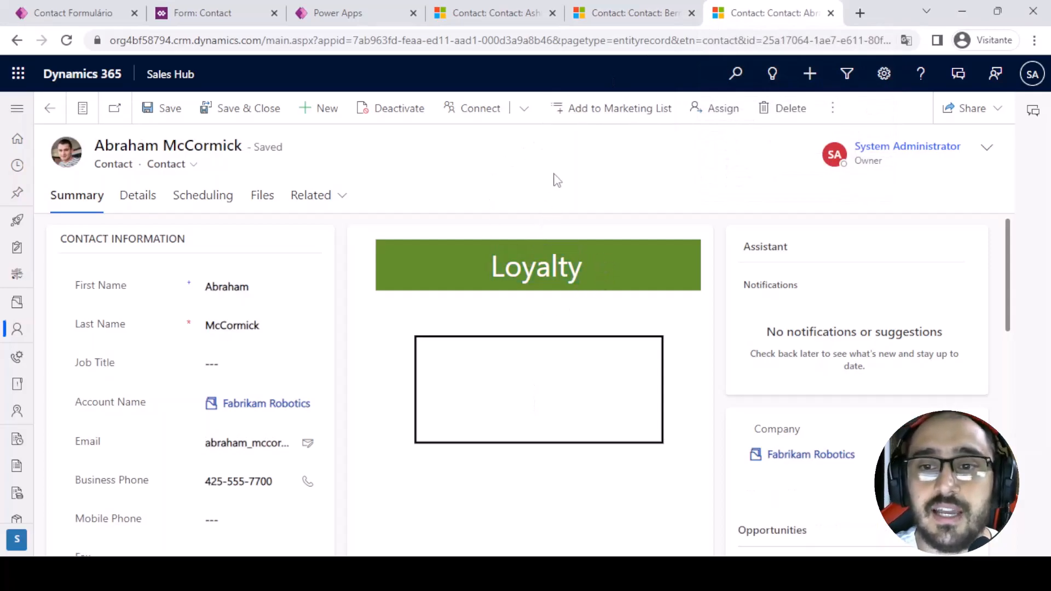
scroll(586, 223, "down", 2)
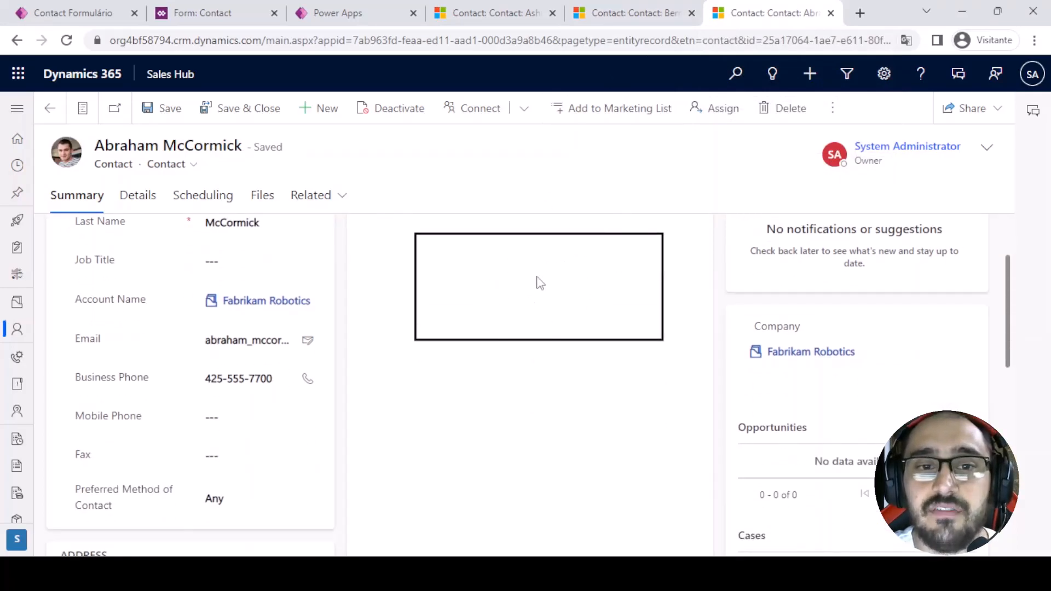
scroll(557, 312, "up", 2)
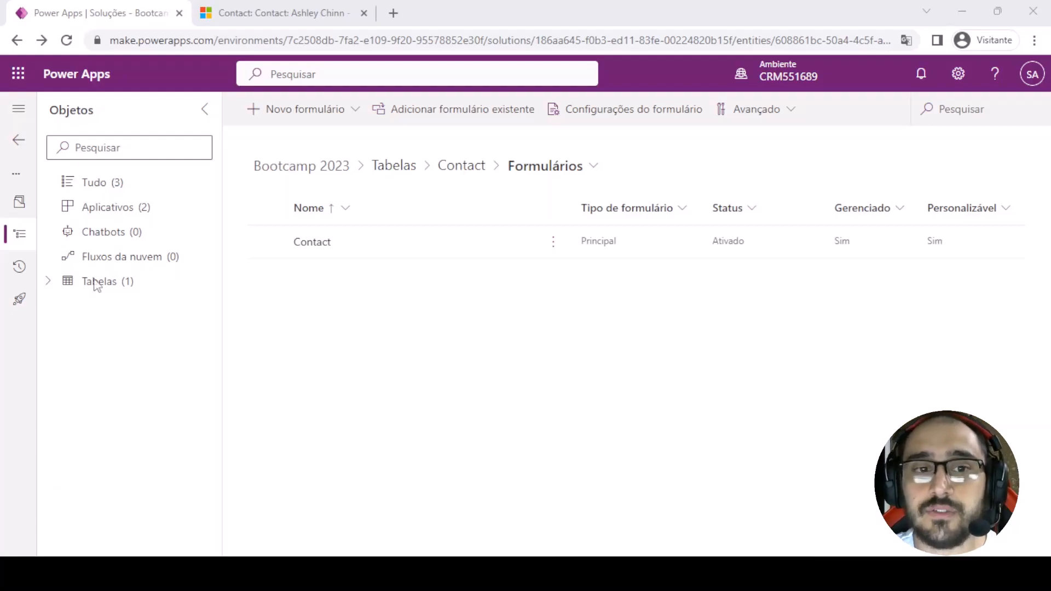
Add the existing model-driven app Sales Hub to the Bootcamp 2023 solution
left_click(130, 189)
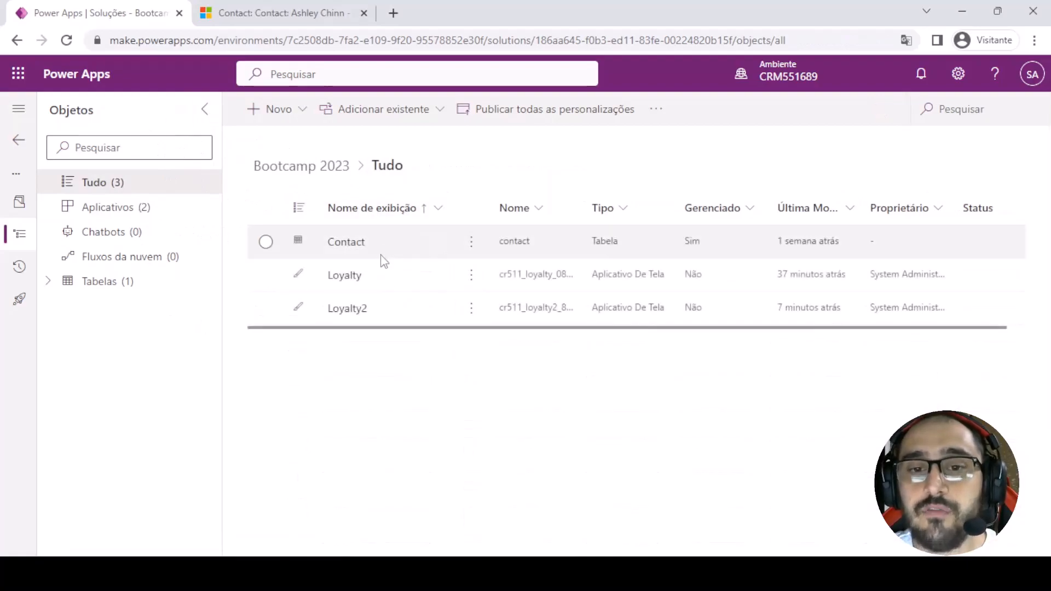
left_click(384, 116)
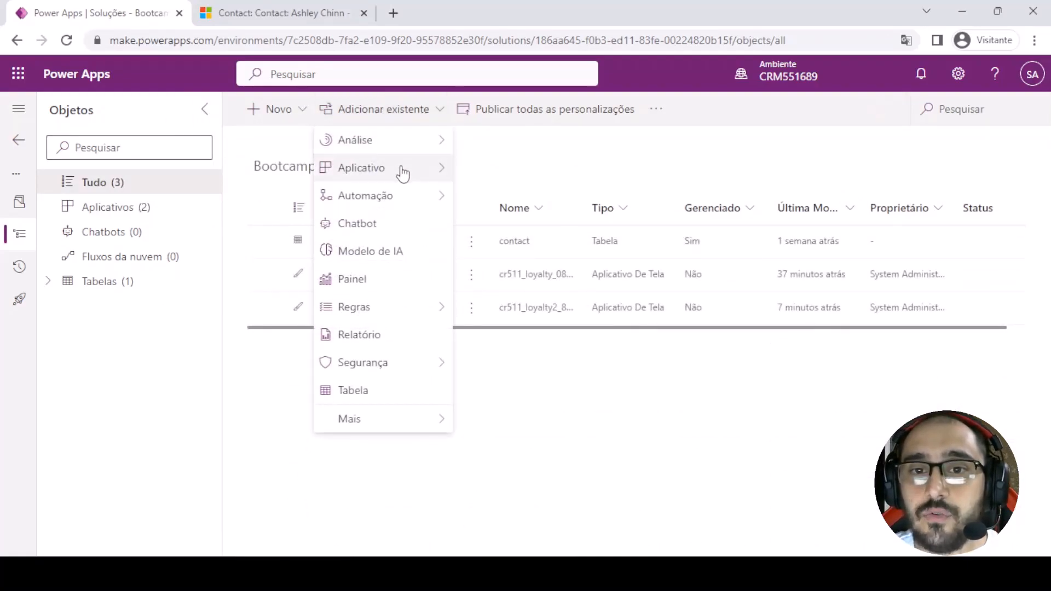
mouse_move(403, 171)
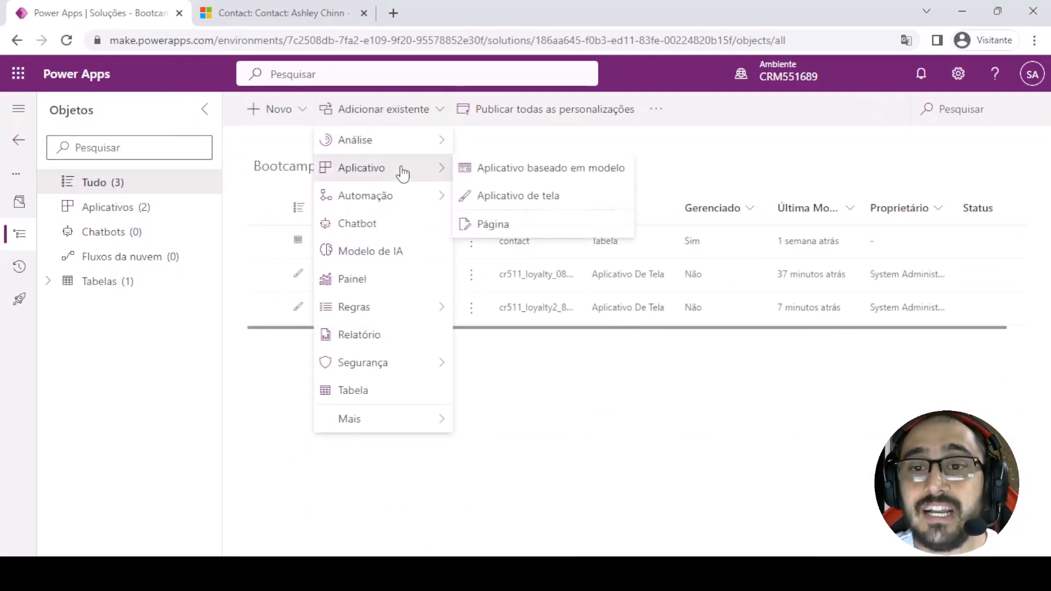
left_click(579, 173)
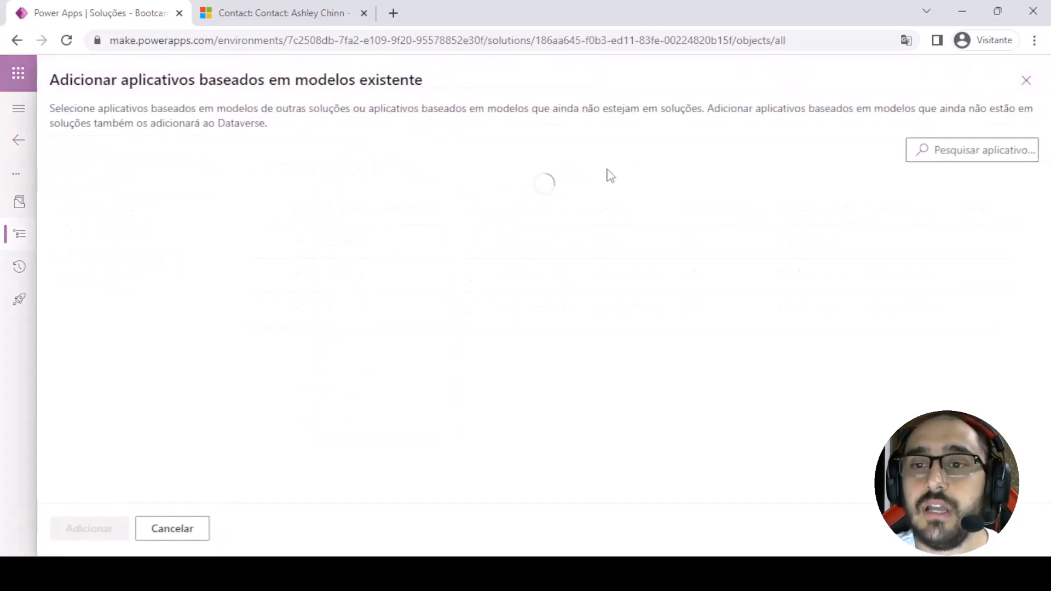
left_click(961, 153)
type("sale")
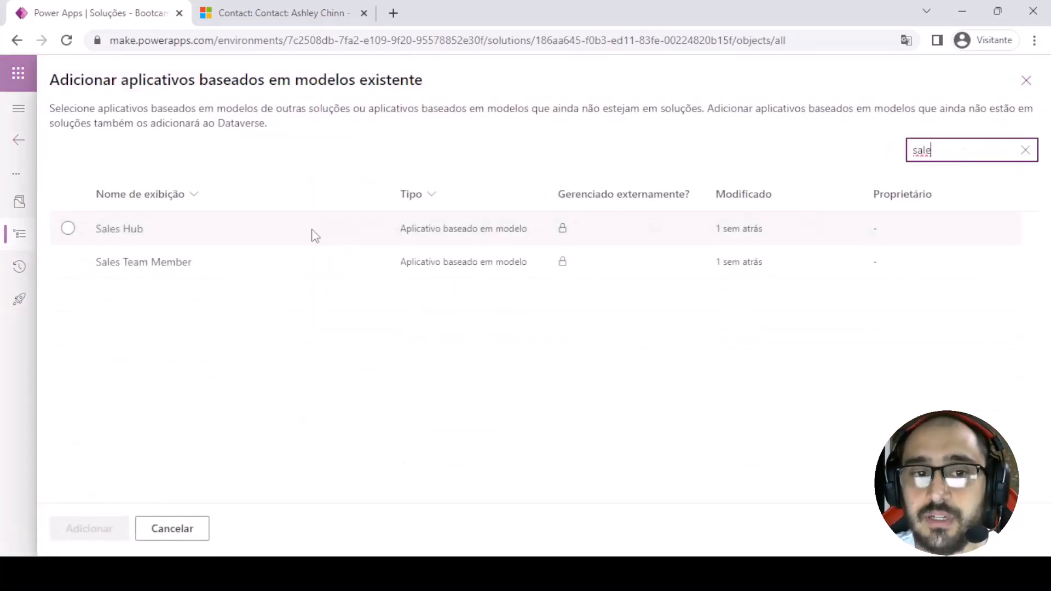
left_click(312, 232)
left_click(99, 532)
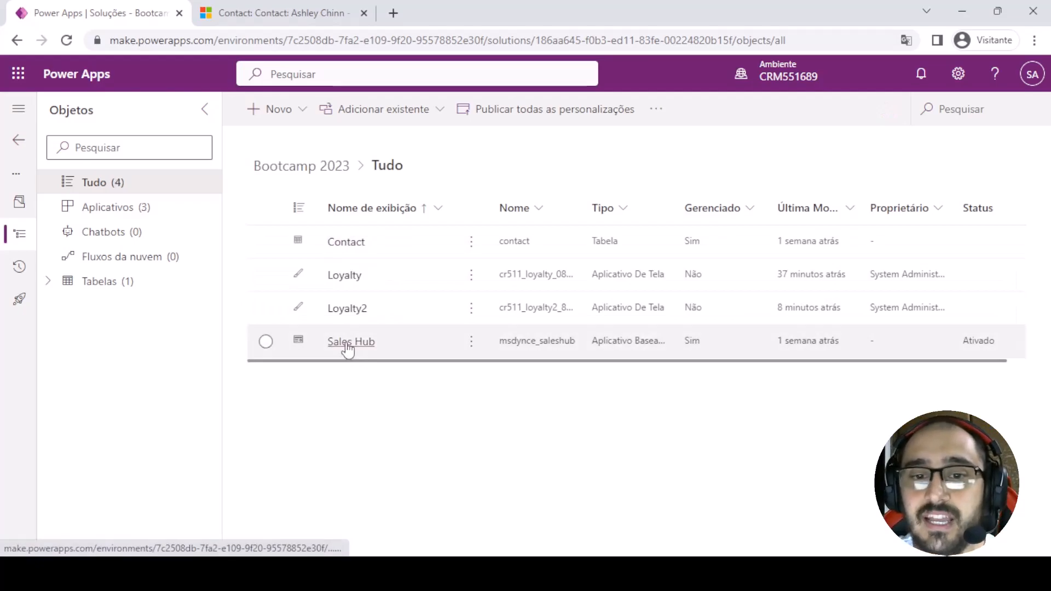
Open Sales Hub for editing and add a new custom page named "Página demonstração"
left_click(349, 342)
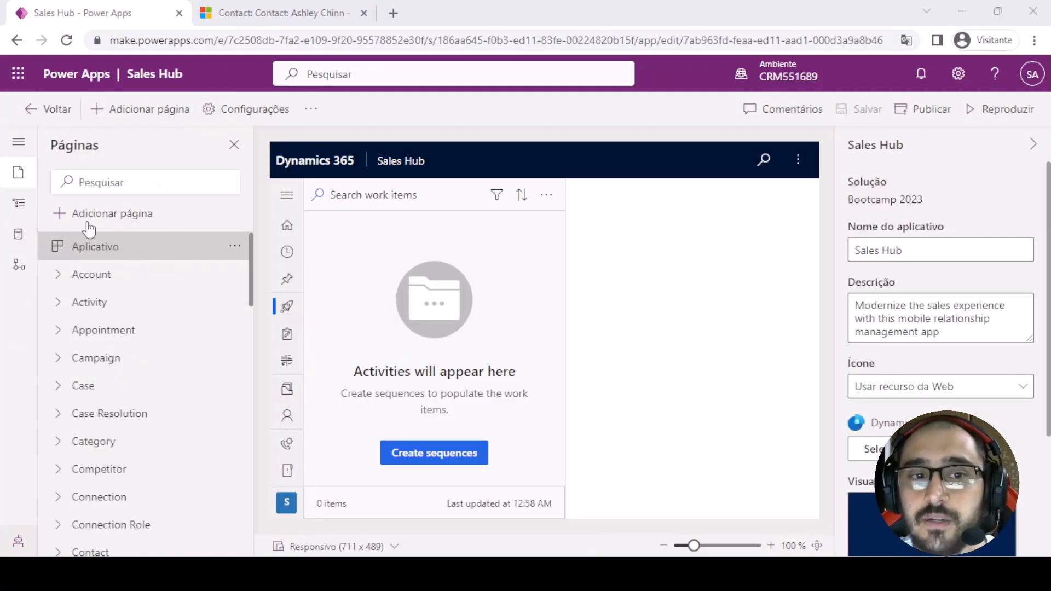
left_click(113, 219)
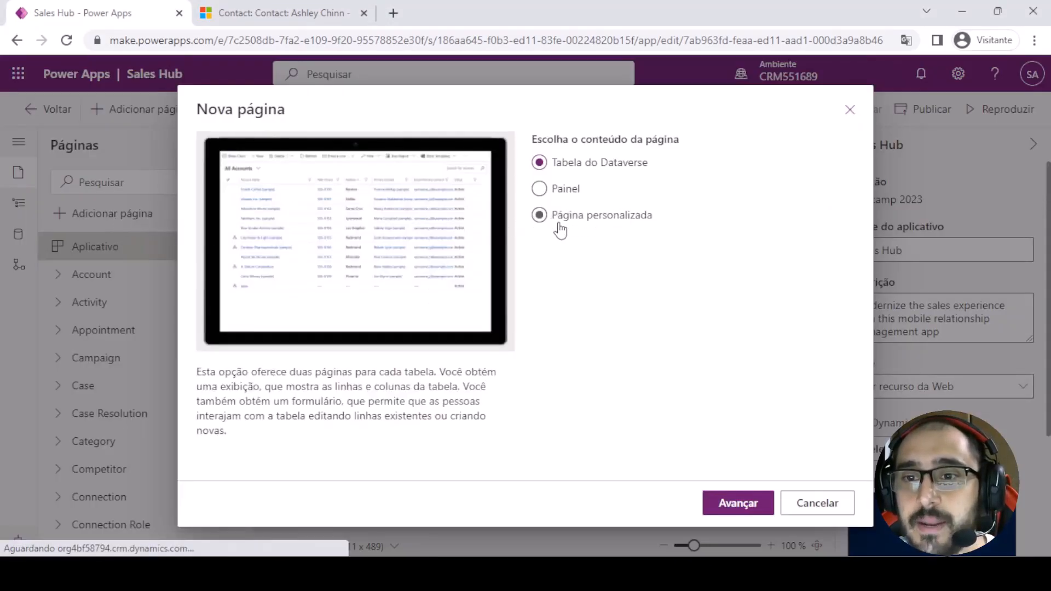
left_click(584, 219)
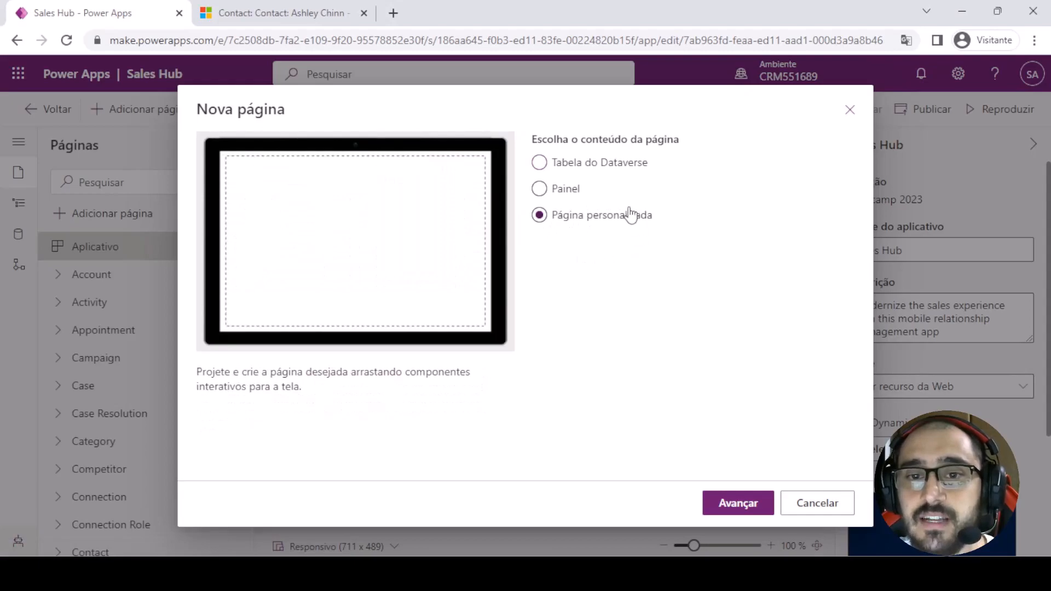
left_click(737, 501)
left_click(618, 245)
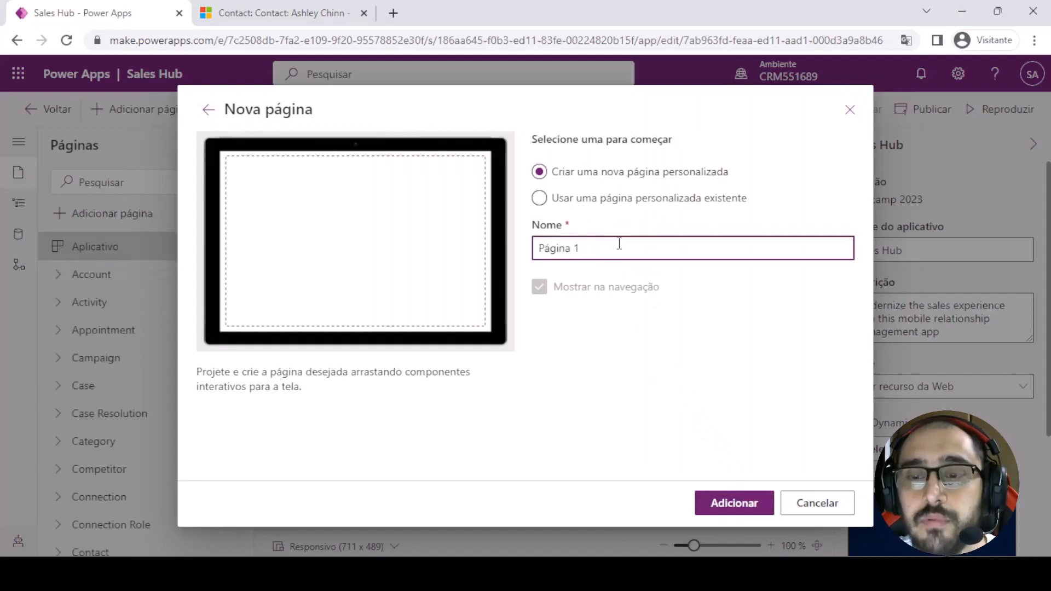
mouse_move(623, 244)
left_mouse_down()
mouse_move(517, 247)
mouse_move(623, 241)
left_mouse_up()
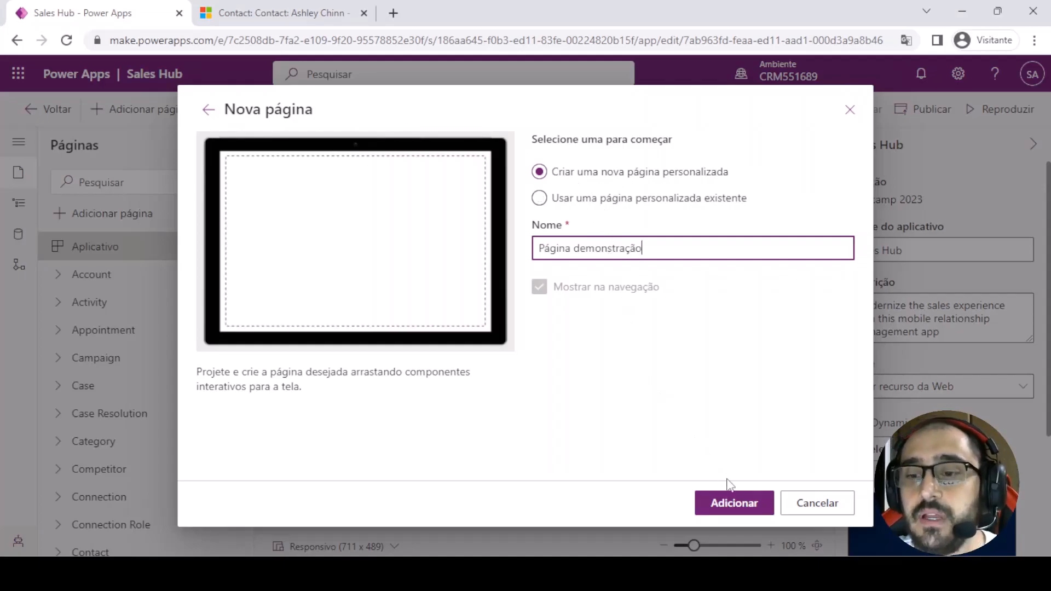
left_click(746, 510)
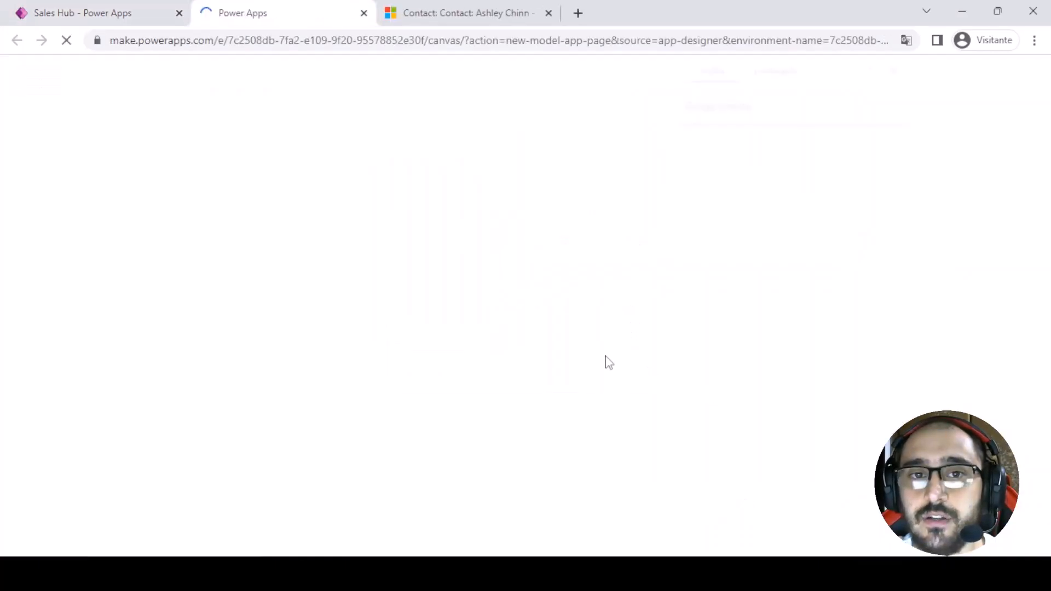
left_click(898, 70)
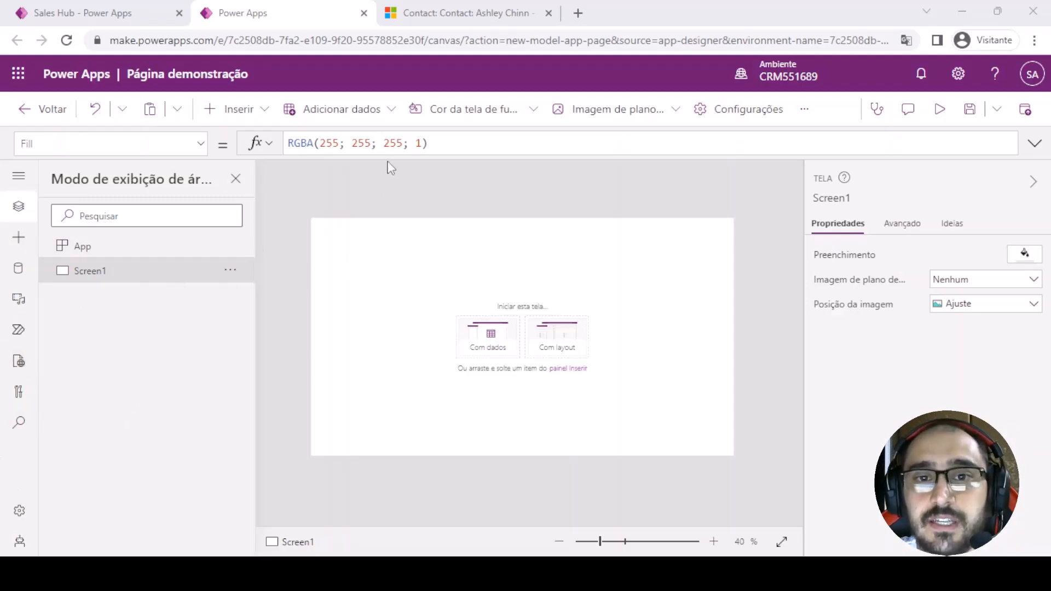
Insert a gallery on Screen1, move it to the screen's top-left corner and stretch it to the full height of 768
left_click(376, 112)
left_click(234, 110)
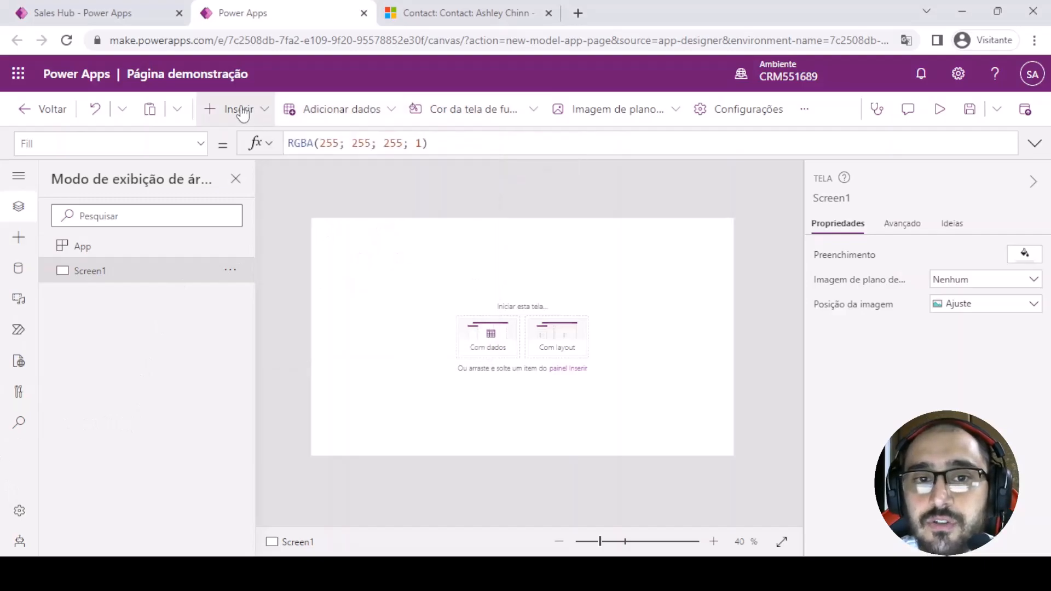
left_click(343, 255)
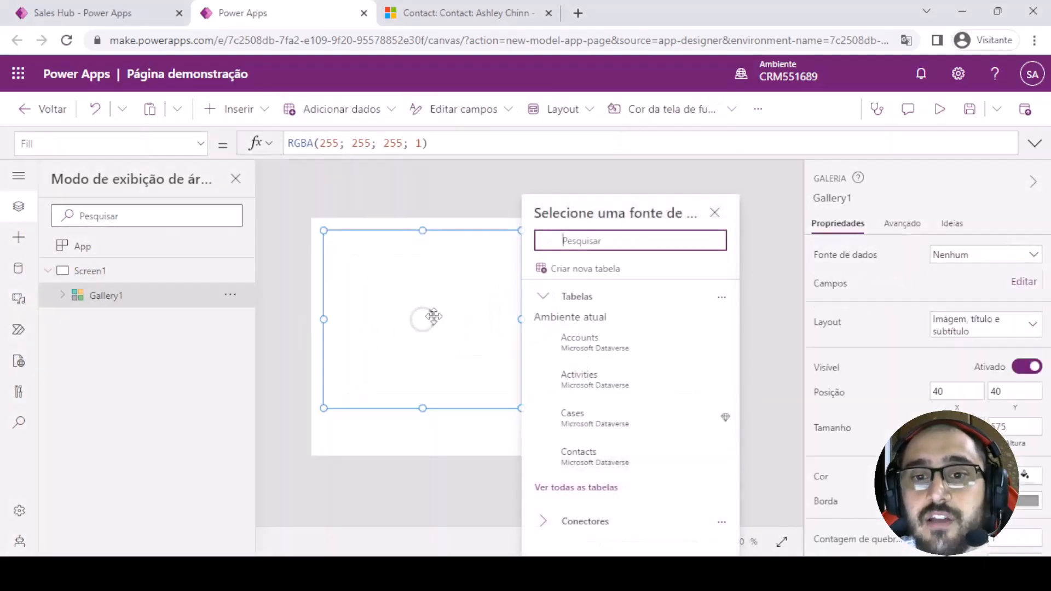
left_click(450, 283)
left_click_drag(450, 282, 441, 274)
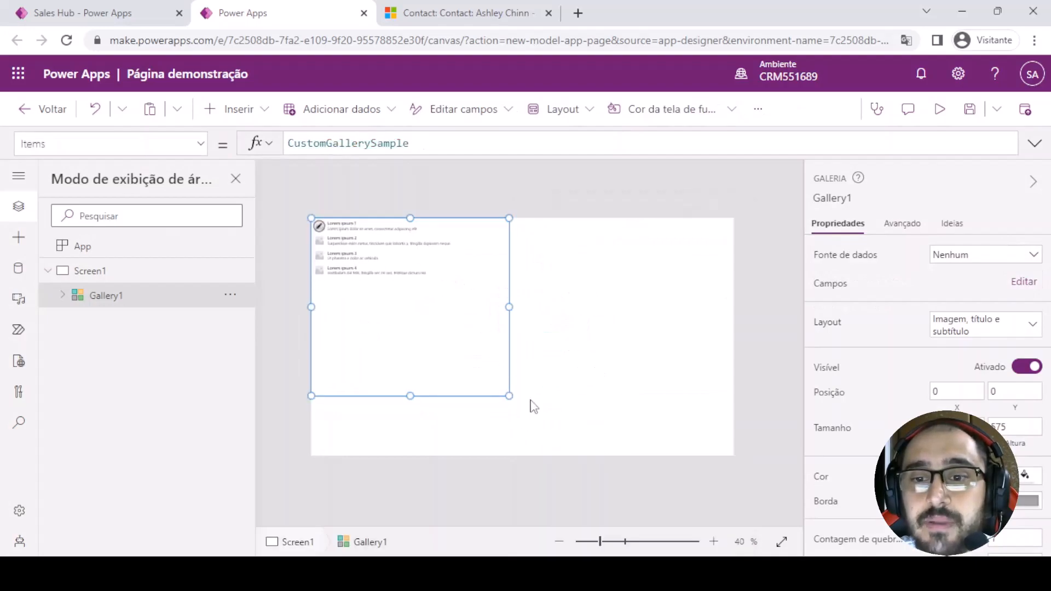
left_click_drag(510, 396, 493, 455)
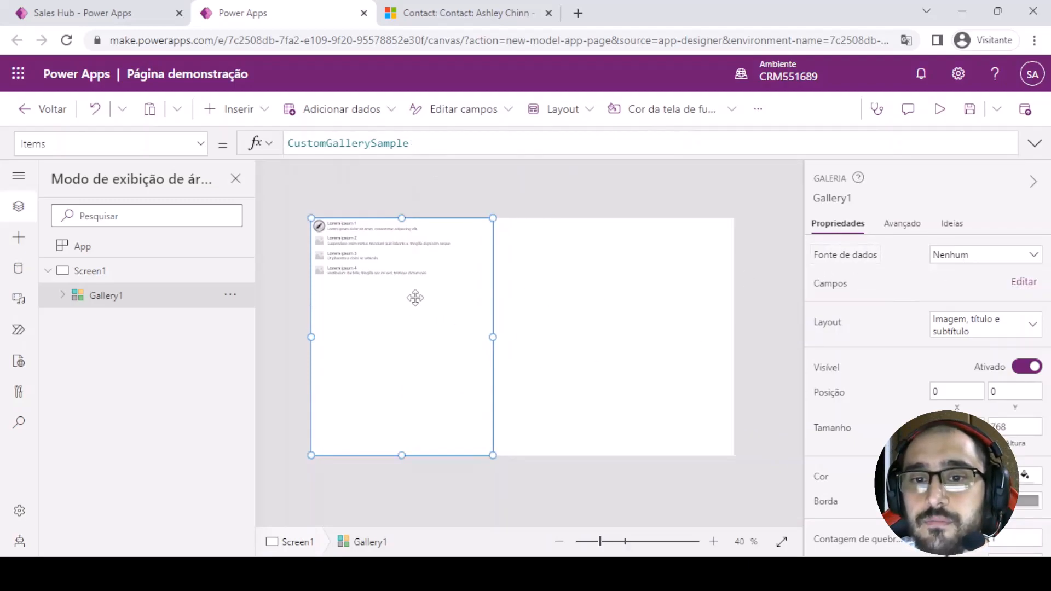
Connect Gallery1 on Screen1 to the Accounts table as its data source
left_click(325, 212)
left_click(222, 112)
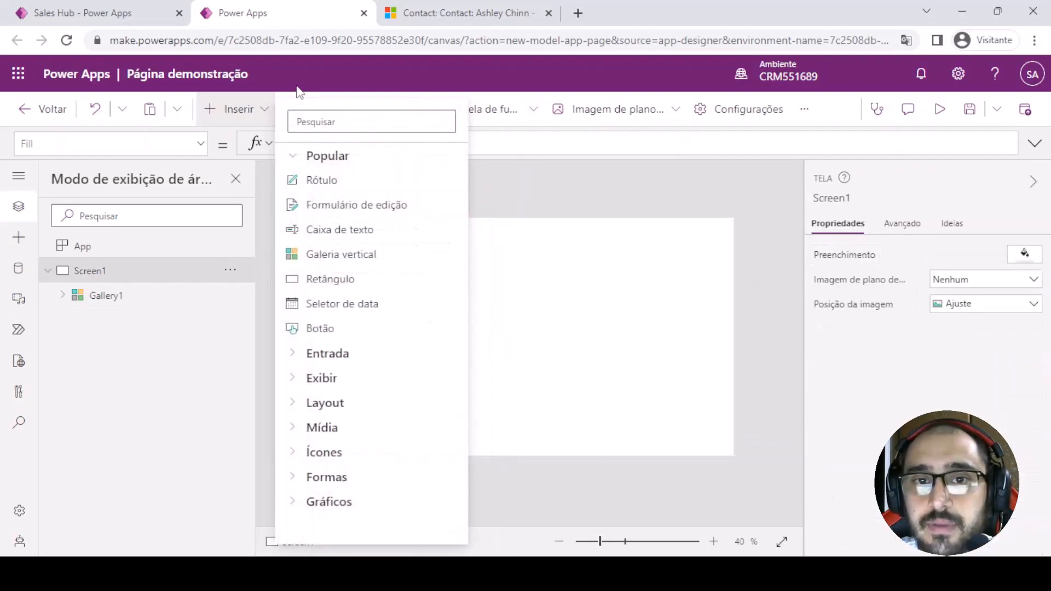
left_click(514, 219)
left_click(340, 109)
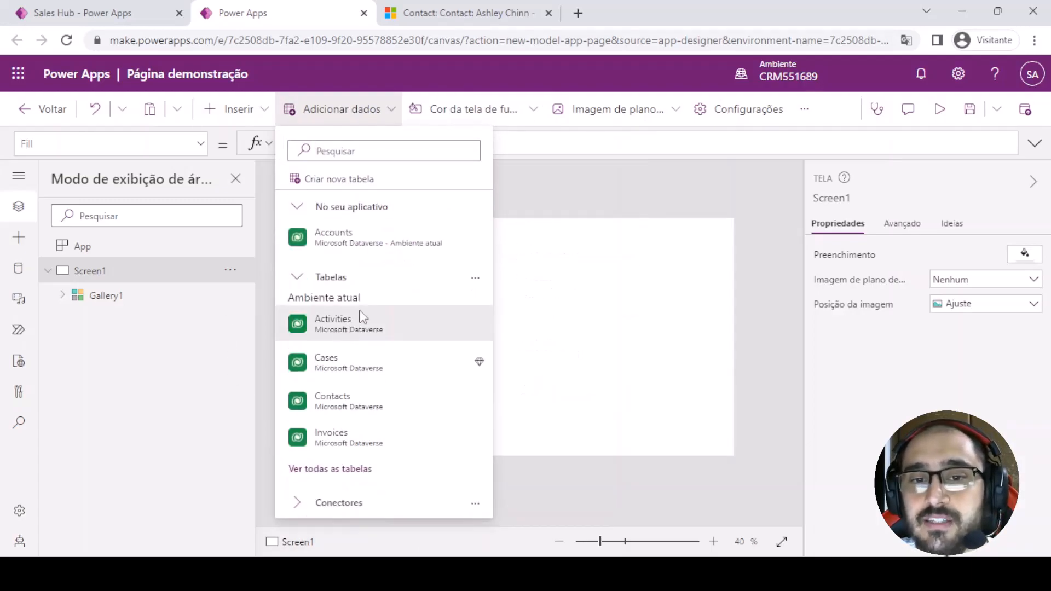
left_click(569, 199)
left_click(400, 303)
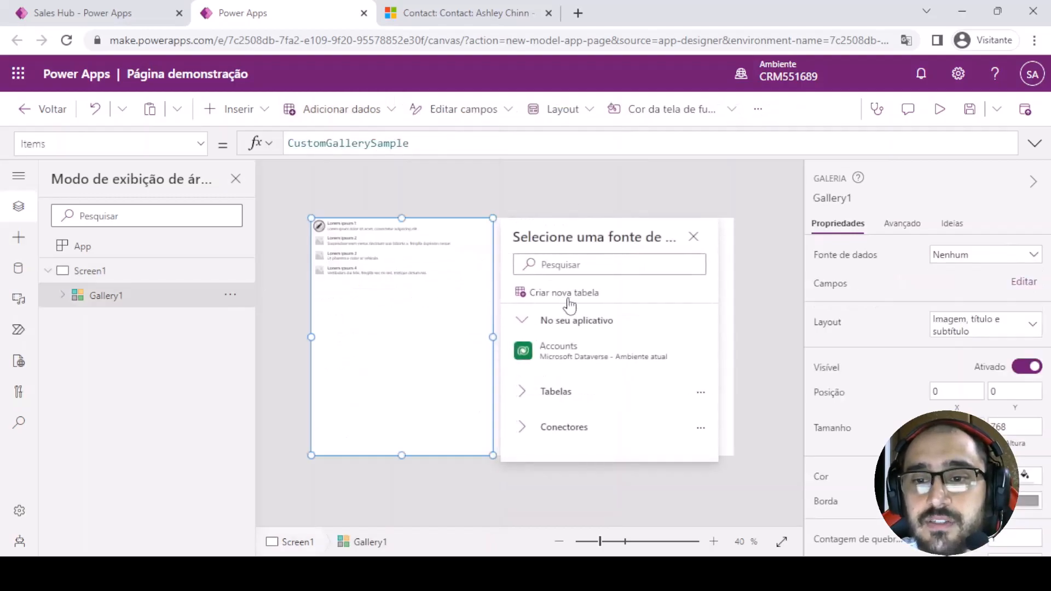
left_click(575, 350)
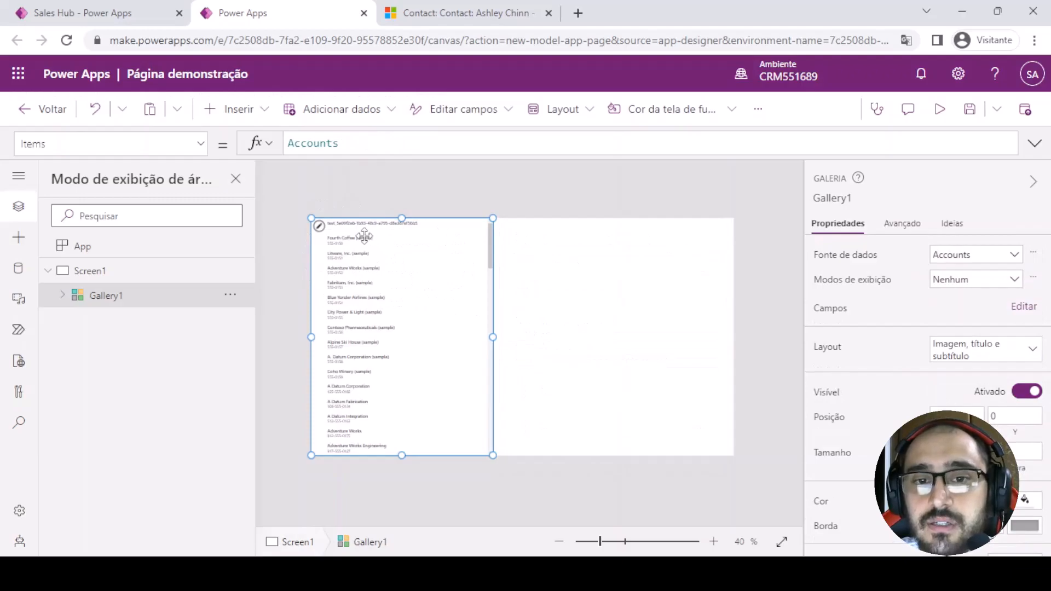
Set the Text of Subtitle1 in Gallery1 to ThisItem.'Address 1: Country/Region'
left_click(345, 223)
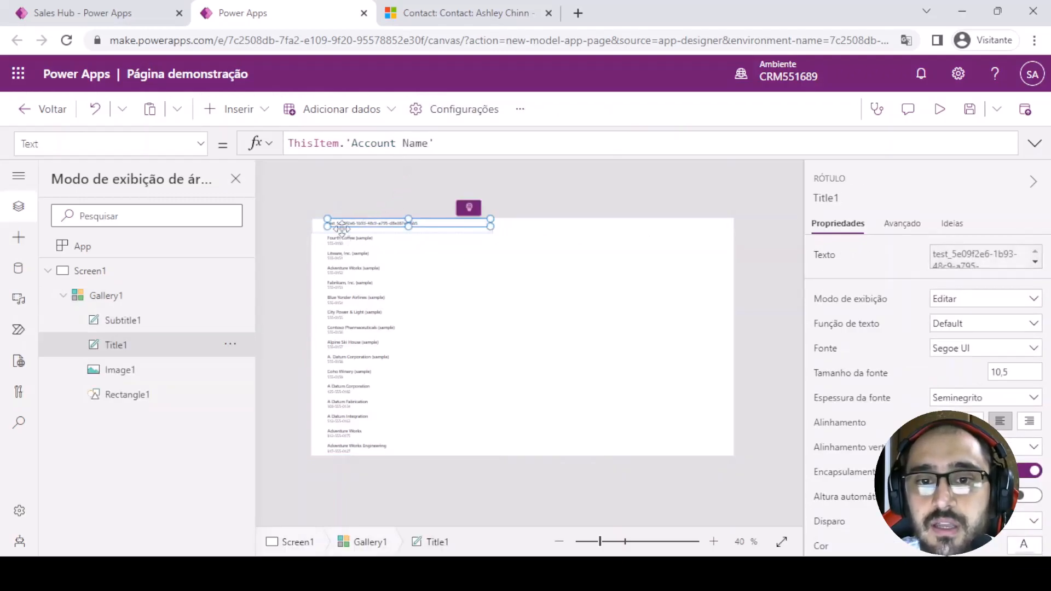
left_click(150, 323)
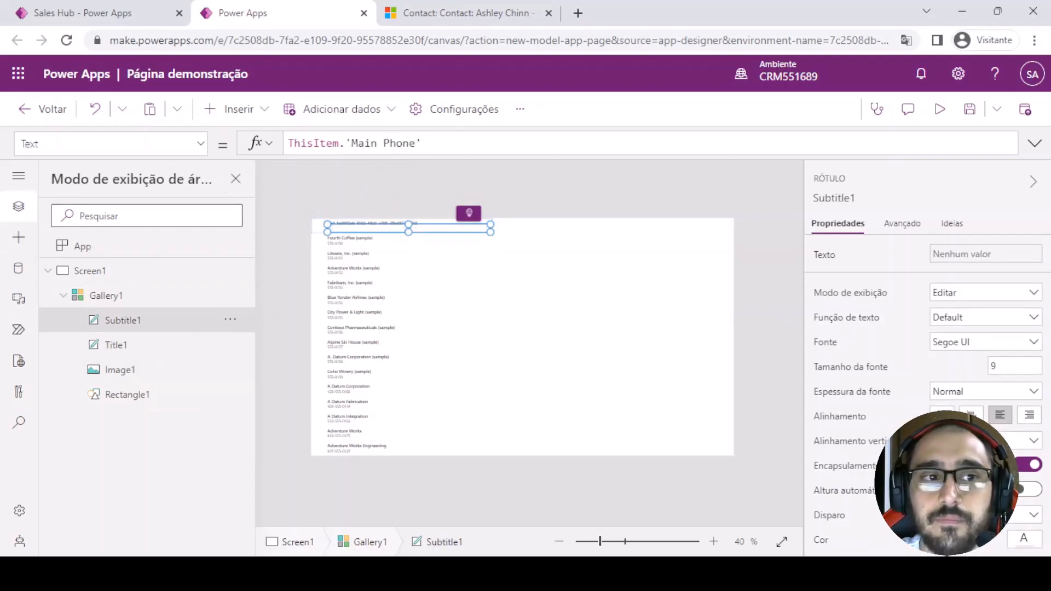
left_click_drag(420, 144, 346, 145)
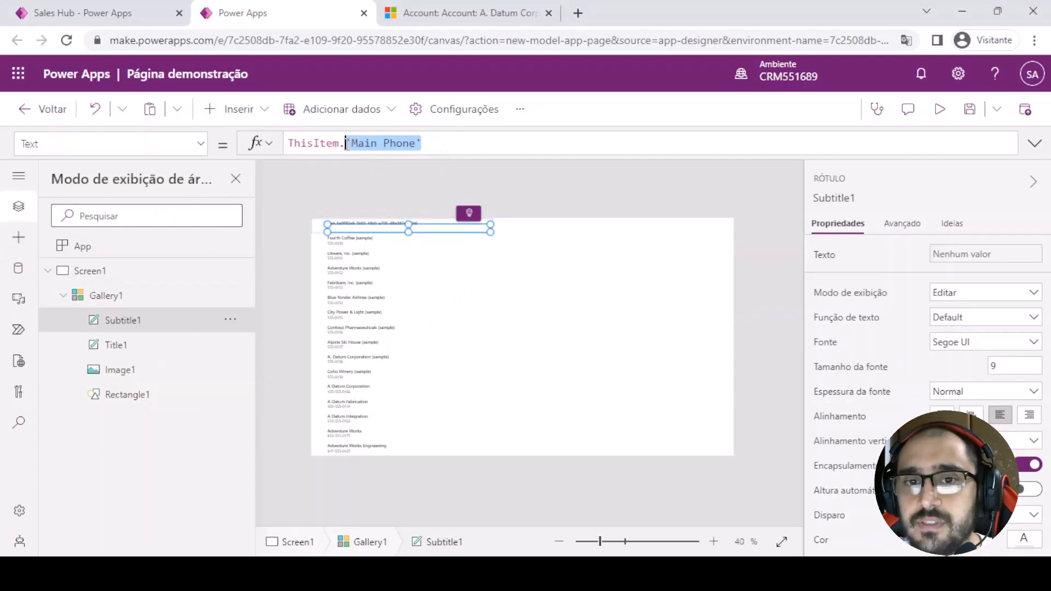
type("cou")
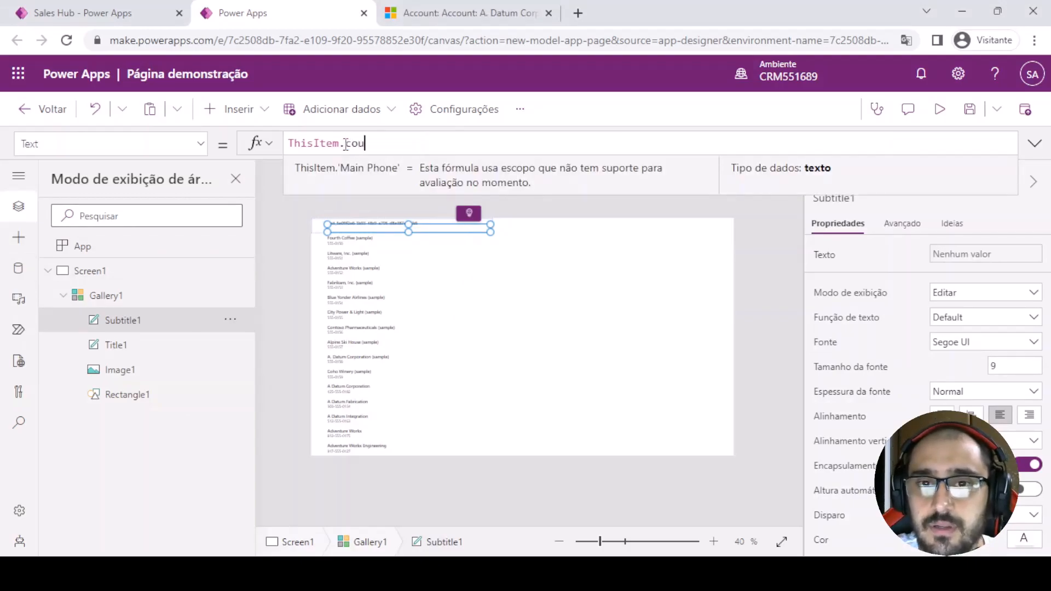
scroll(349, 171, "down", 10)
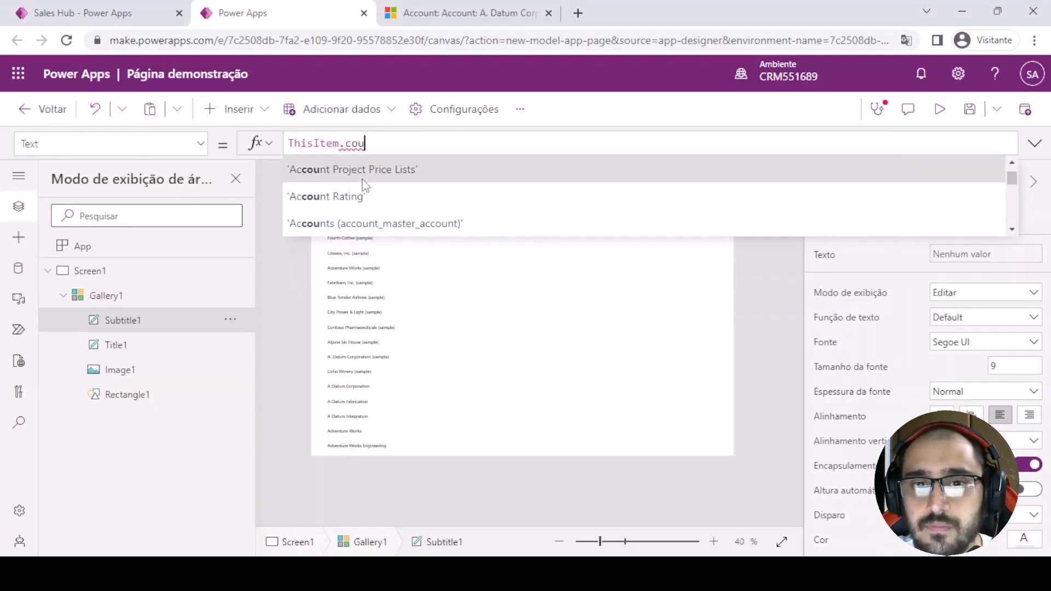
scroll(406, 191, "up", 2)
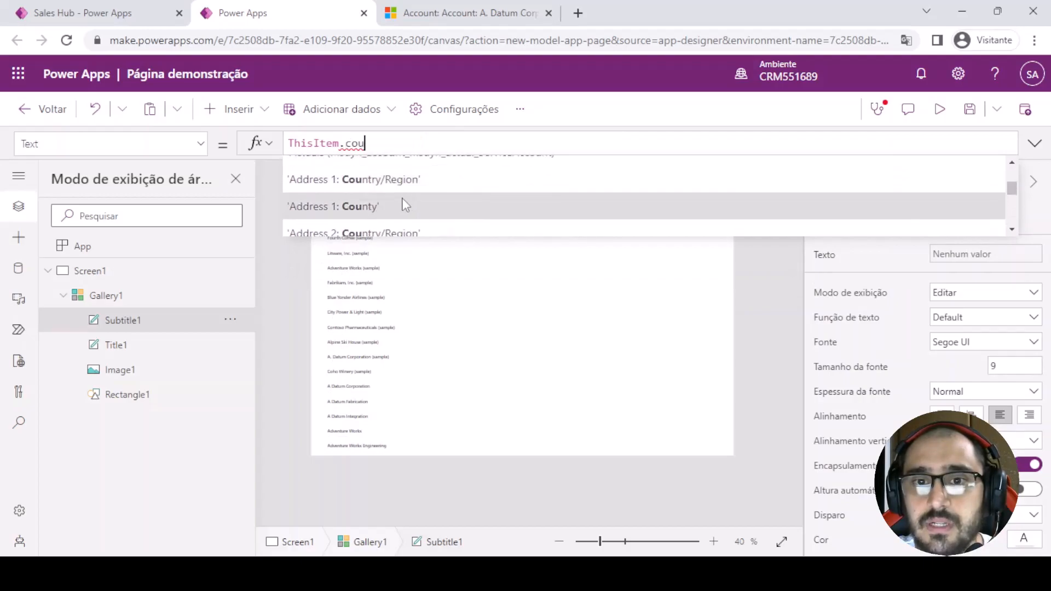
left_click(411, 183)
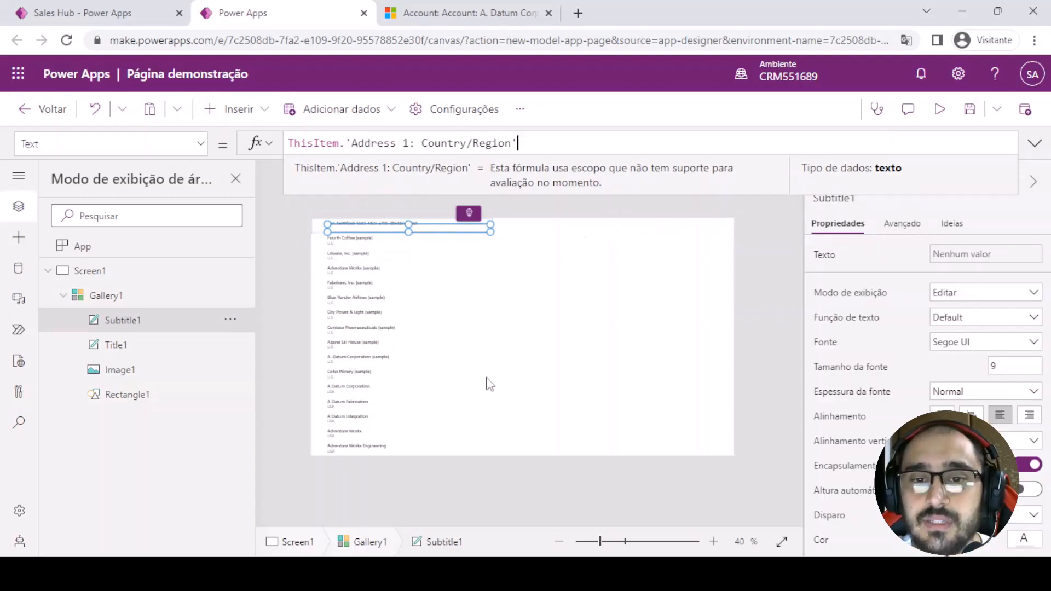
left_click(525, 357)
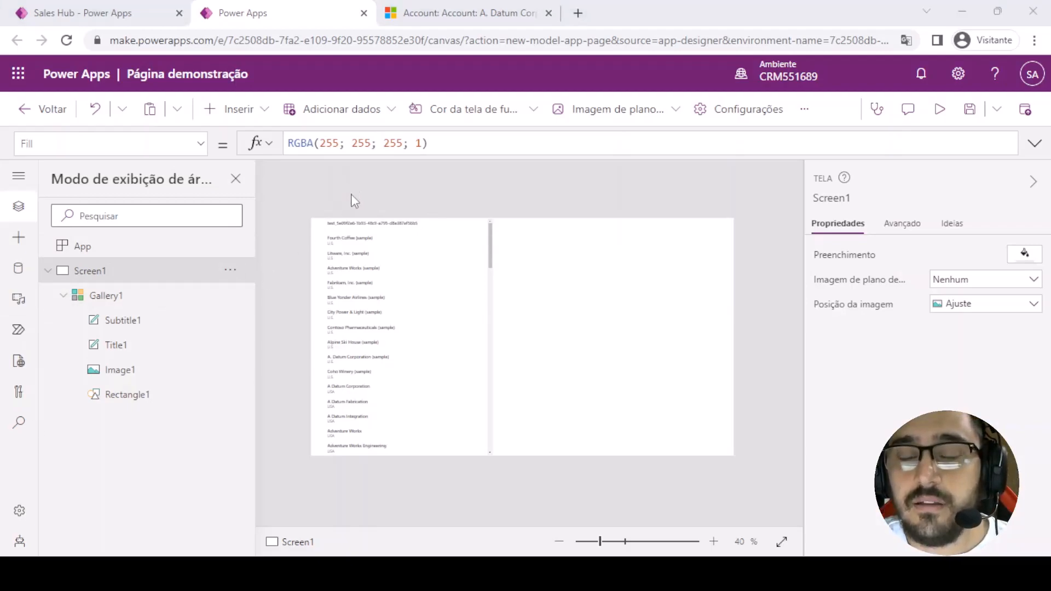
Insert a right-arrow icon (Direita) into the item template of Gallery1
left_click(350, 254)
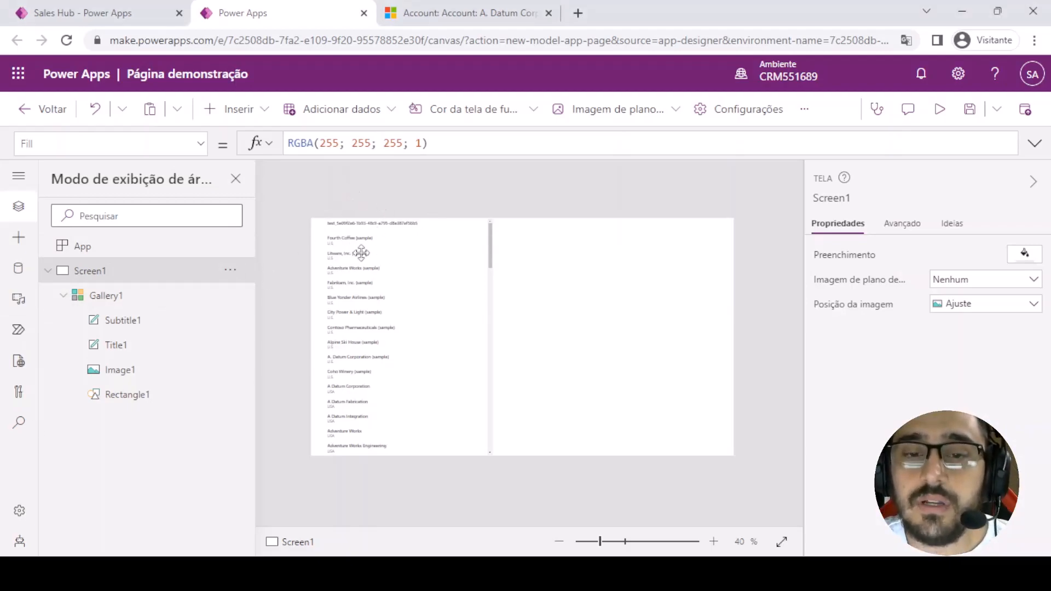
left_click(440, 184)
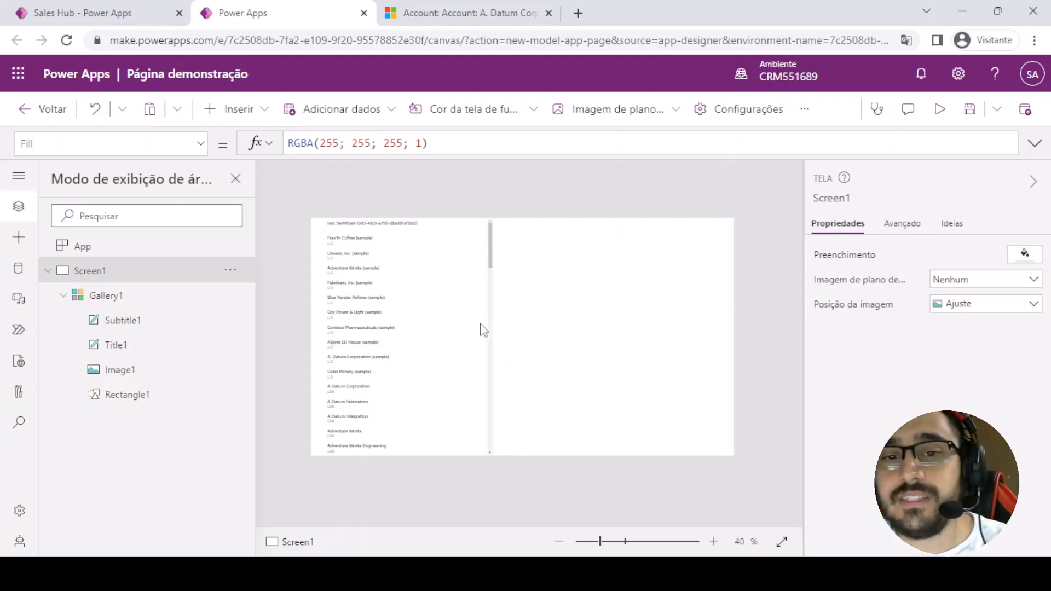
left_click(153, 299)
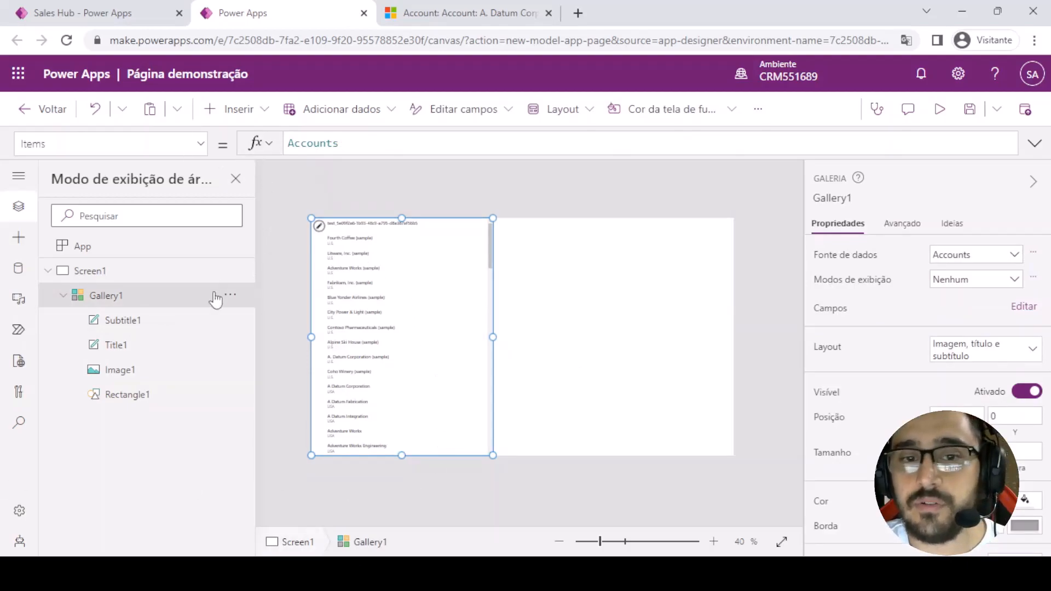
left_click(180, 323)
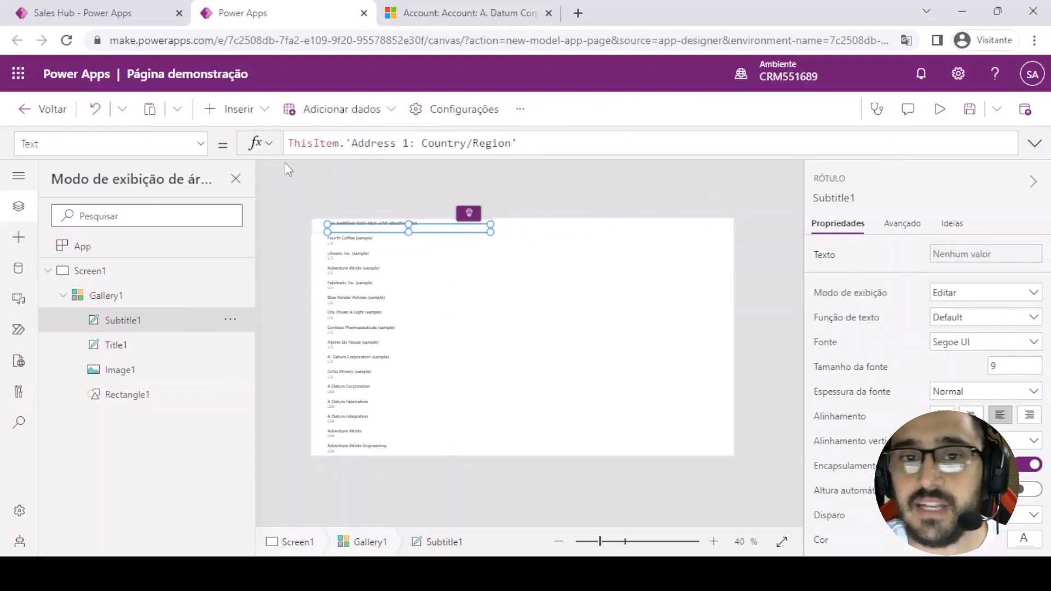
left_click(219, 109)
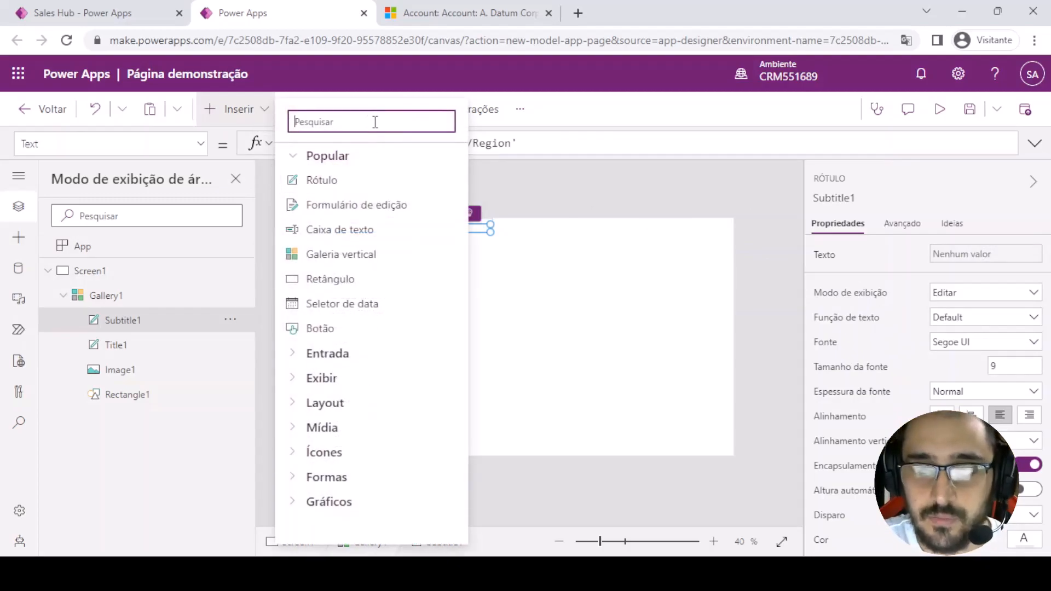
type("sele")
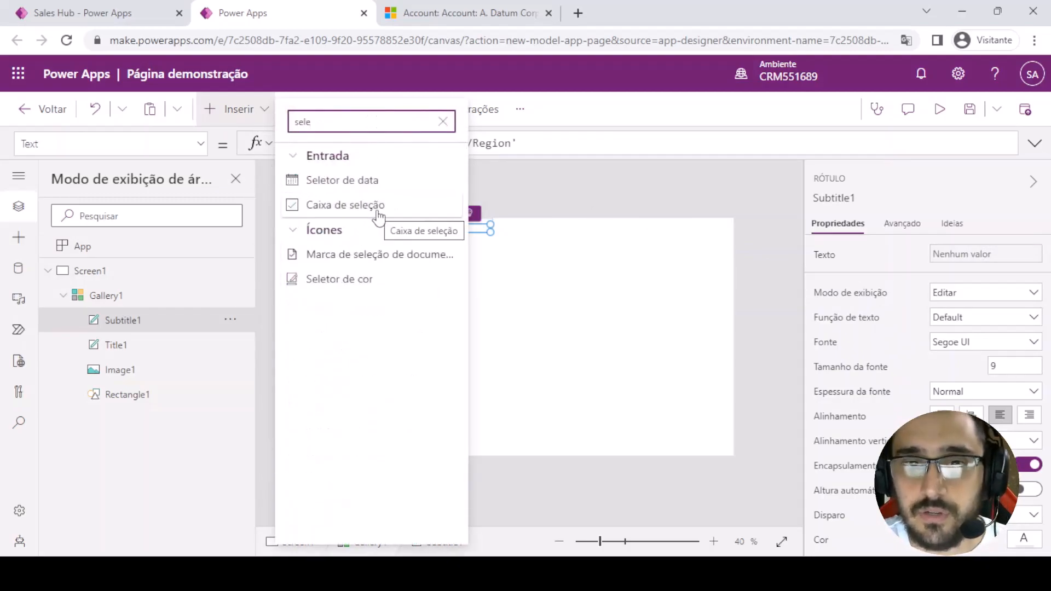
key("BackSpace")
key("BackSpace")
key("BackSpace")
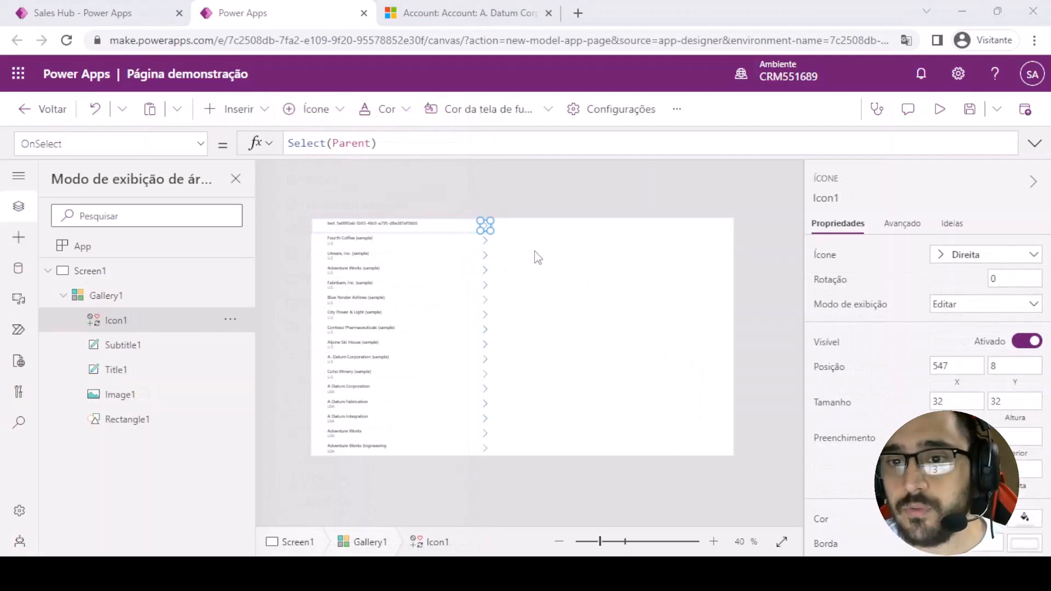
Check the OnSelect formula in the arrow icon's advanced properties
left_click(901, 224)
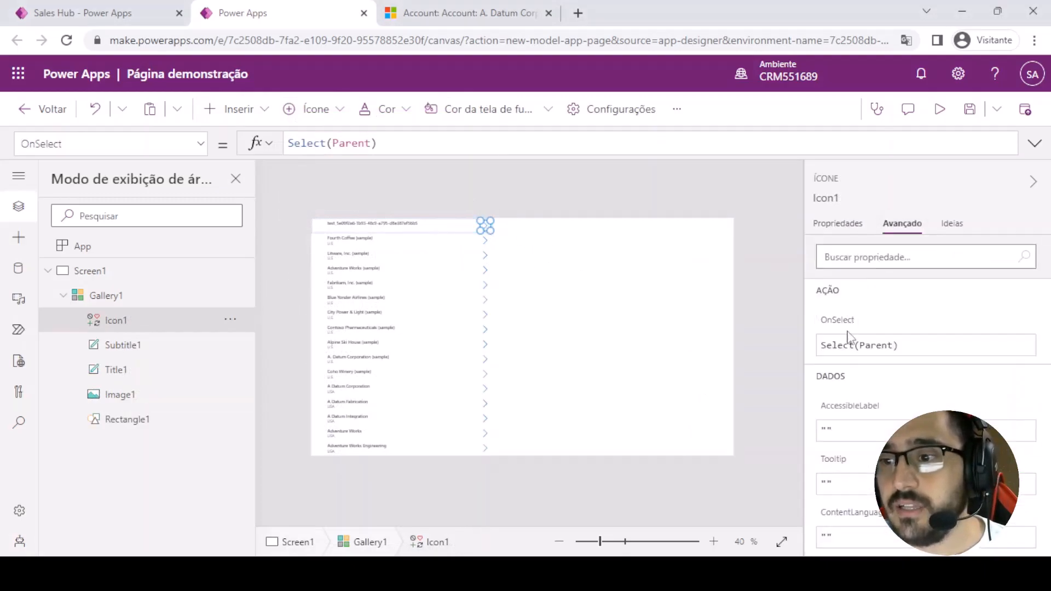
left_click(860, 349)
left_click_drag(834, 346, 883, 345)
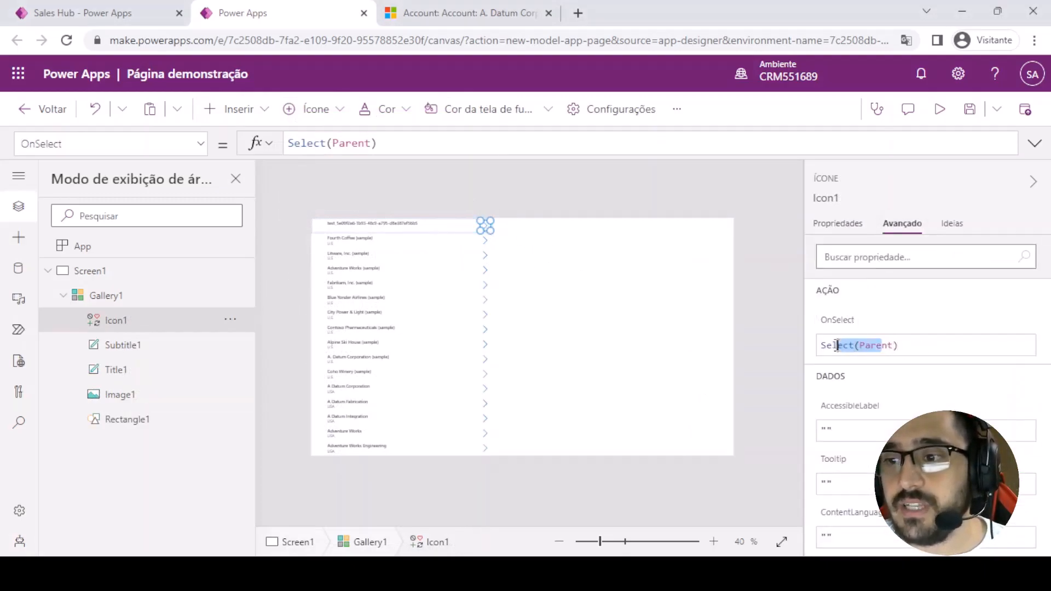
triple_click(885, 345)
left_click(699, 192)
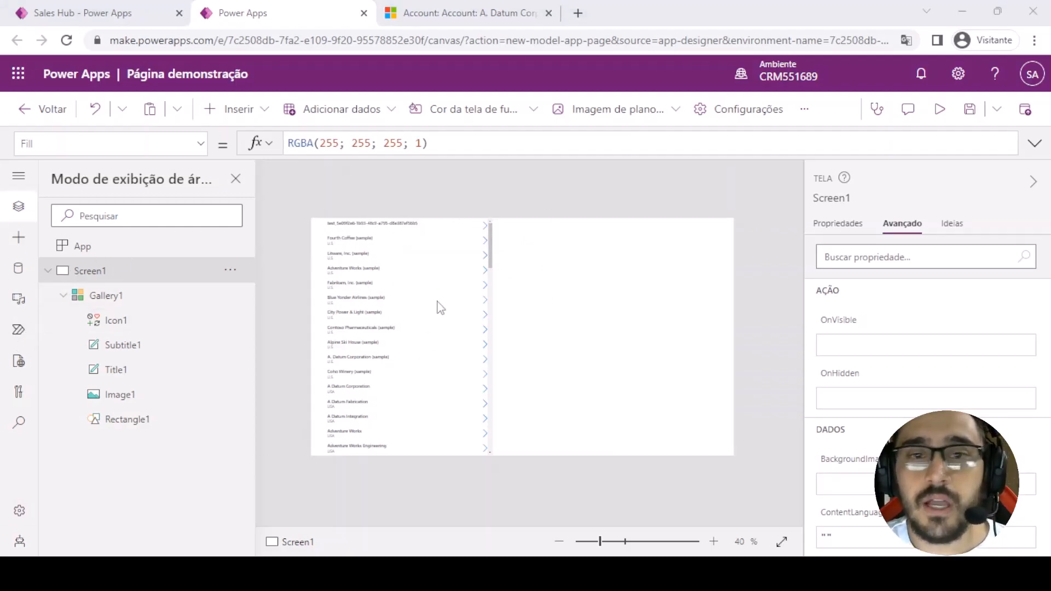
Add the Contacts table from the current environment as a data source for the page
left_click(331, 115)
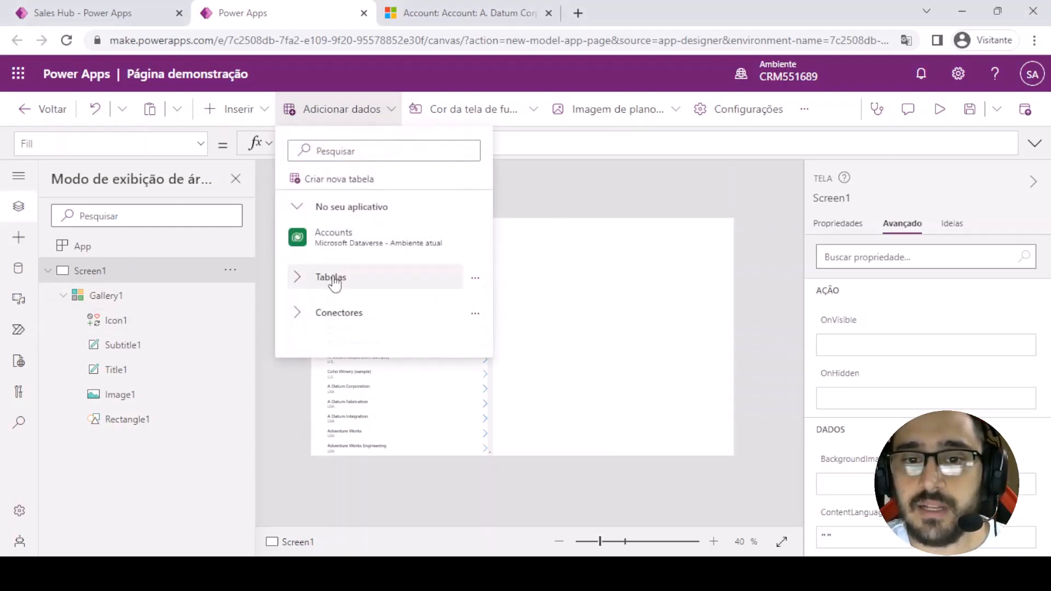
left_click(334, 278)
left_click(366, 414)
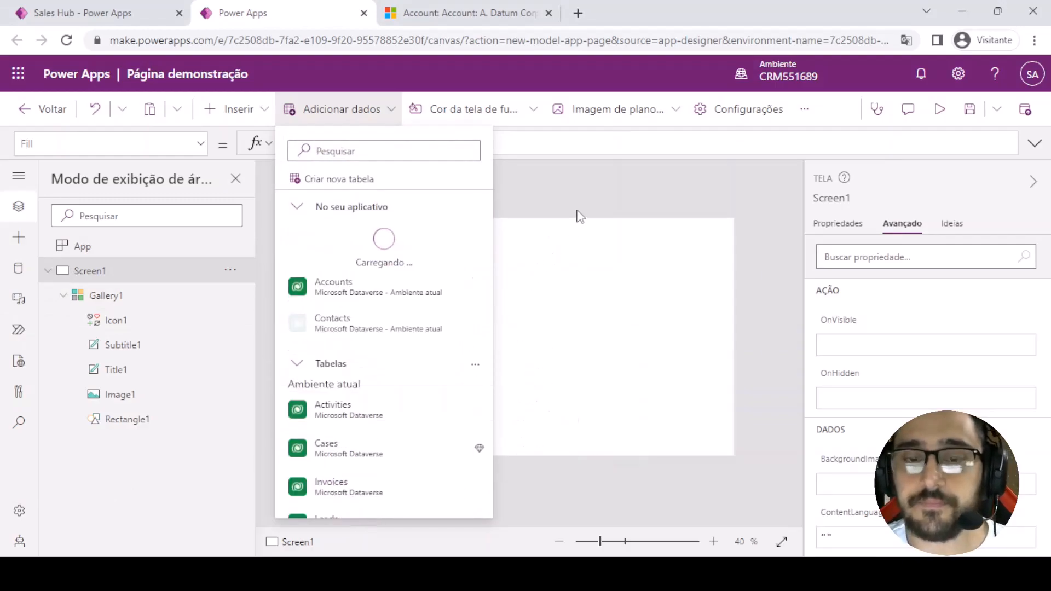
Insert a second vertical gallery beside Gallery1 at X 608, Y 0, filling the rest of the screen with a height of 768
left_click(247, 108)
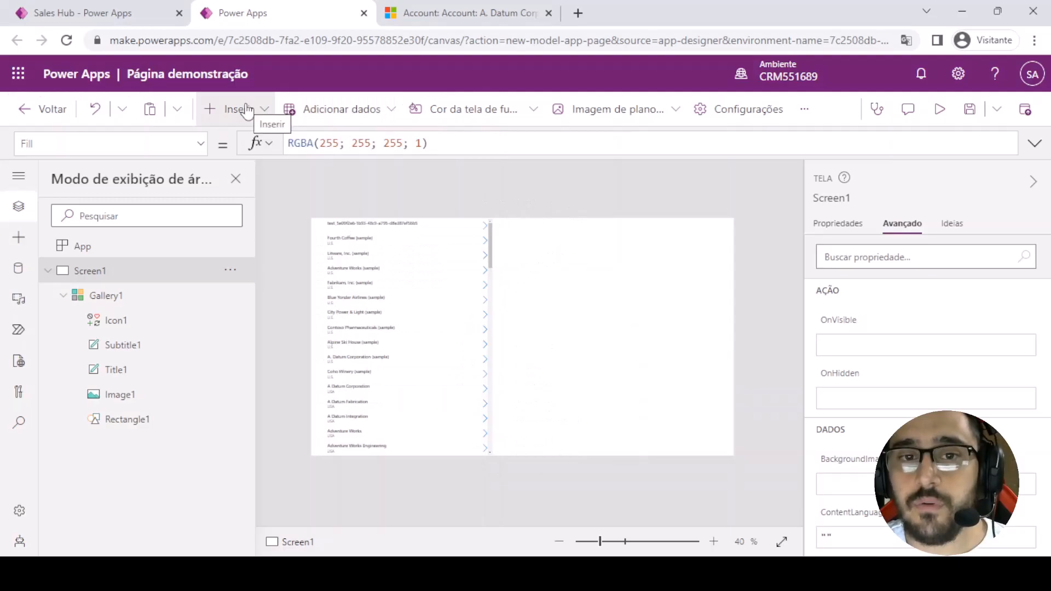
left_click(247, 108)
left_click(332, 254)
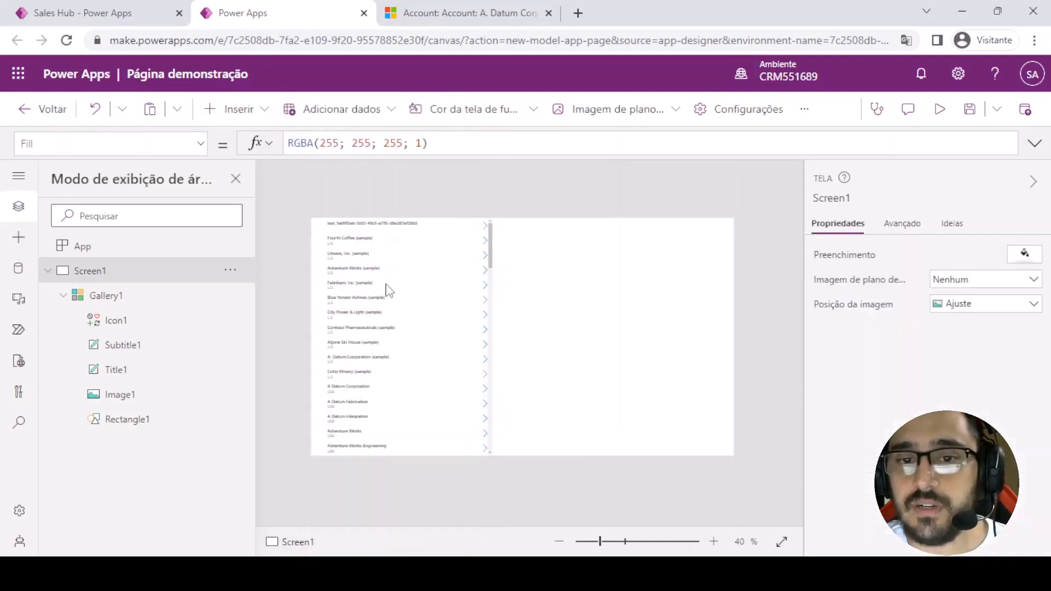
left_click_drag(420, 290, 654, 256)
left_click_drag(580, 327, 544, 313)
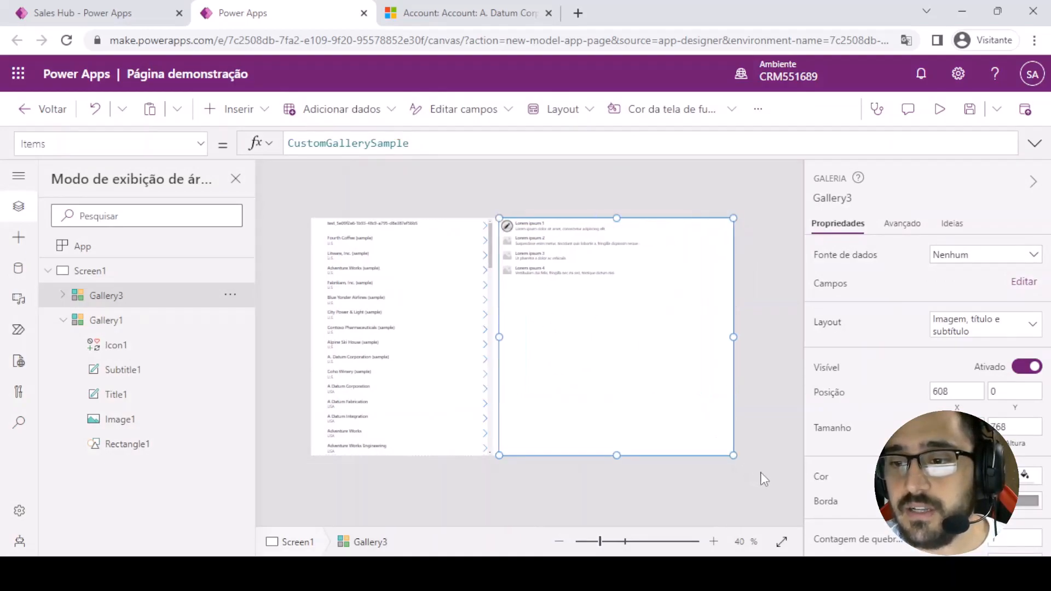
Connect the second gallery to the Contacts table as its data source
left_click(607, 323)
left_click(609, 324)
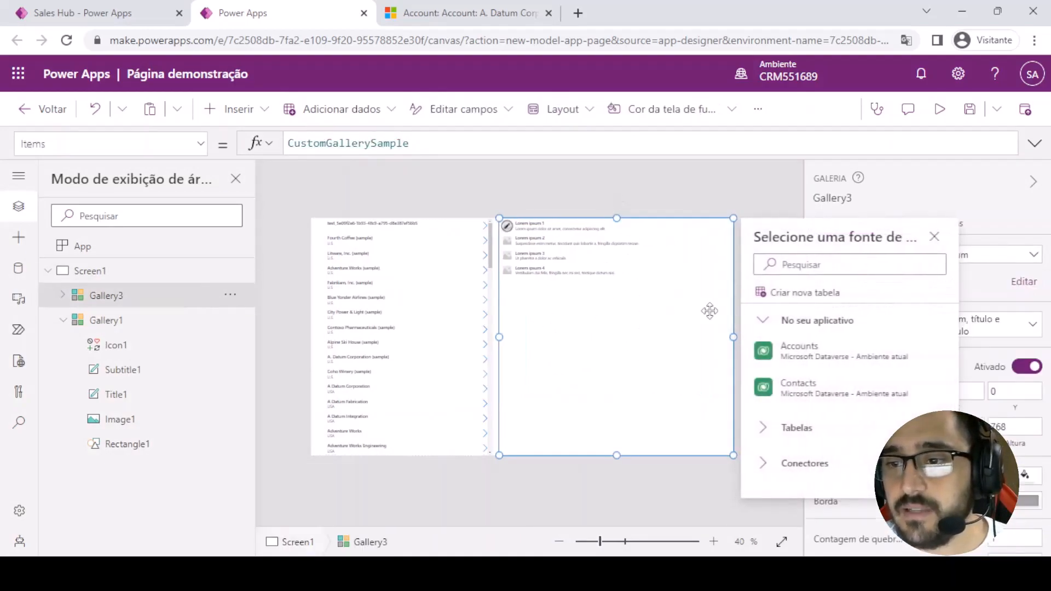
left_click(791, 386)
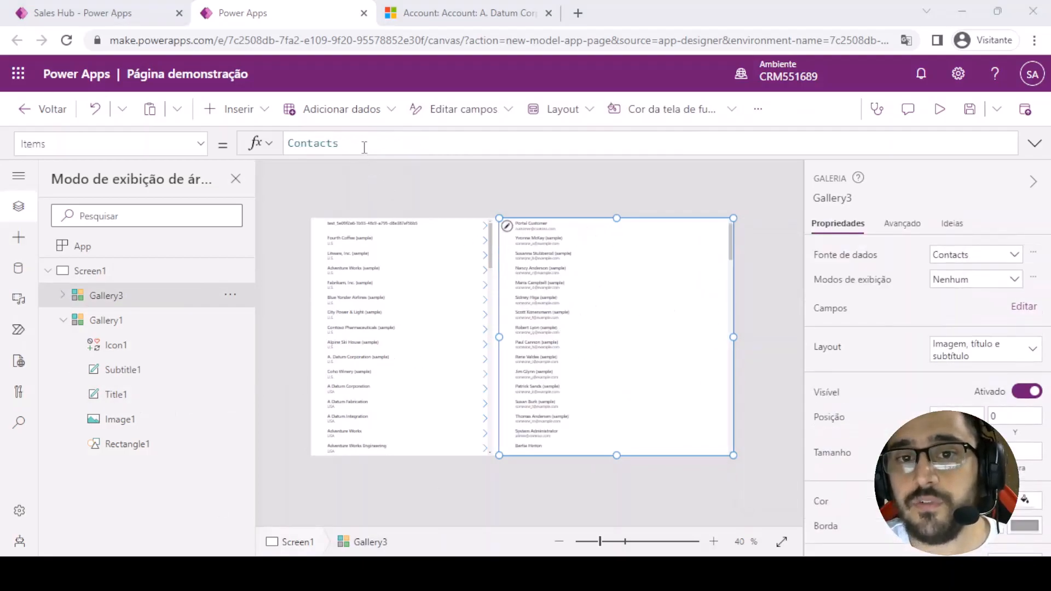
Begin the second gallery's Items formula as a Filter on Contacts whose condition starts with Gallery1.Selected.Account
left_click(383, 148)
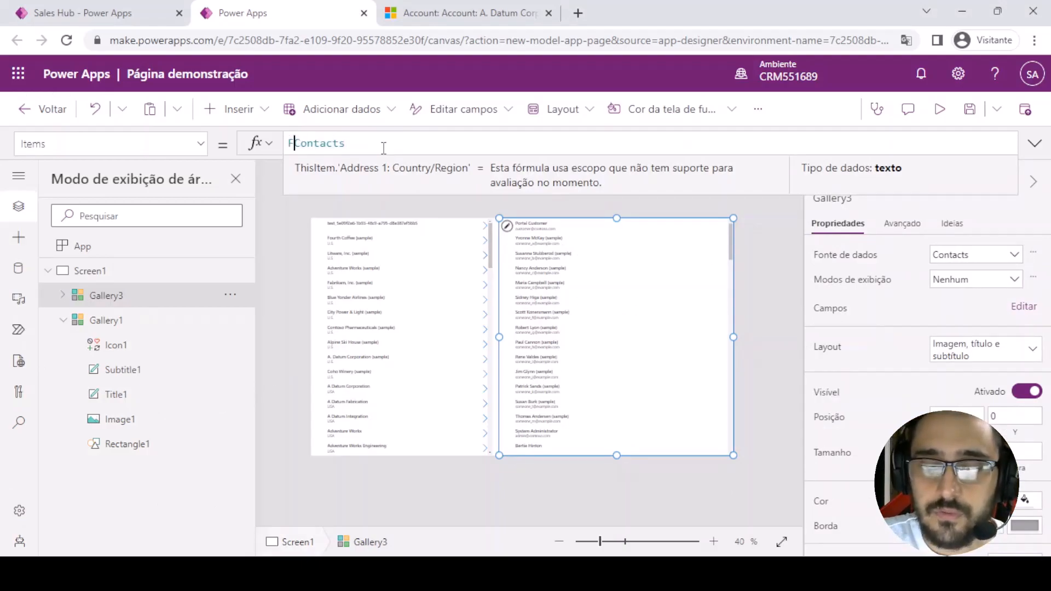
type("Filter(Contacts")
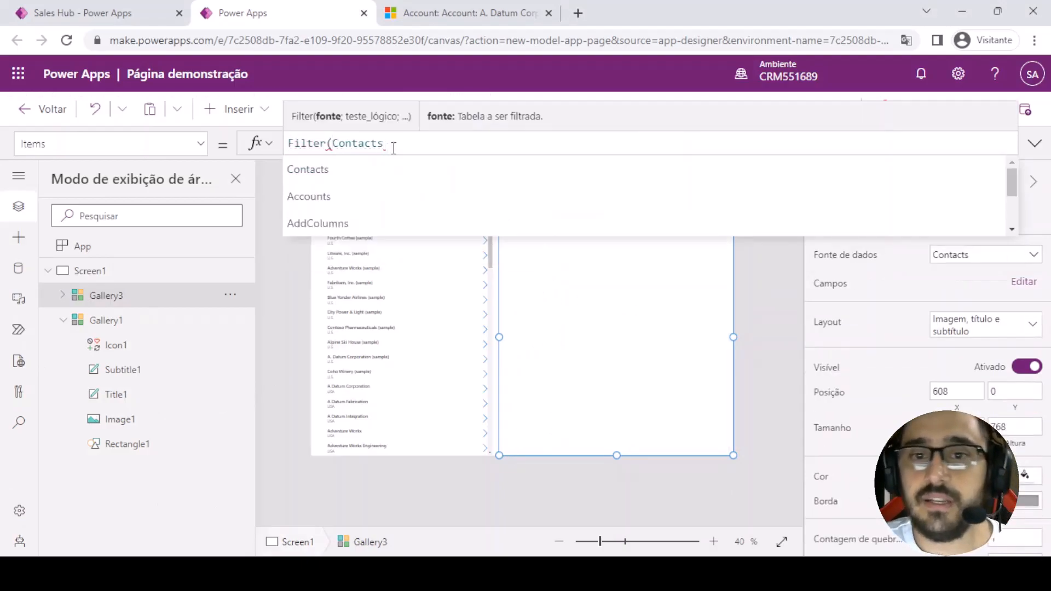
type(";")
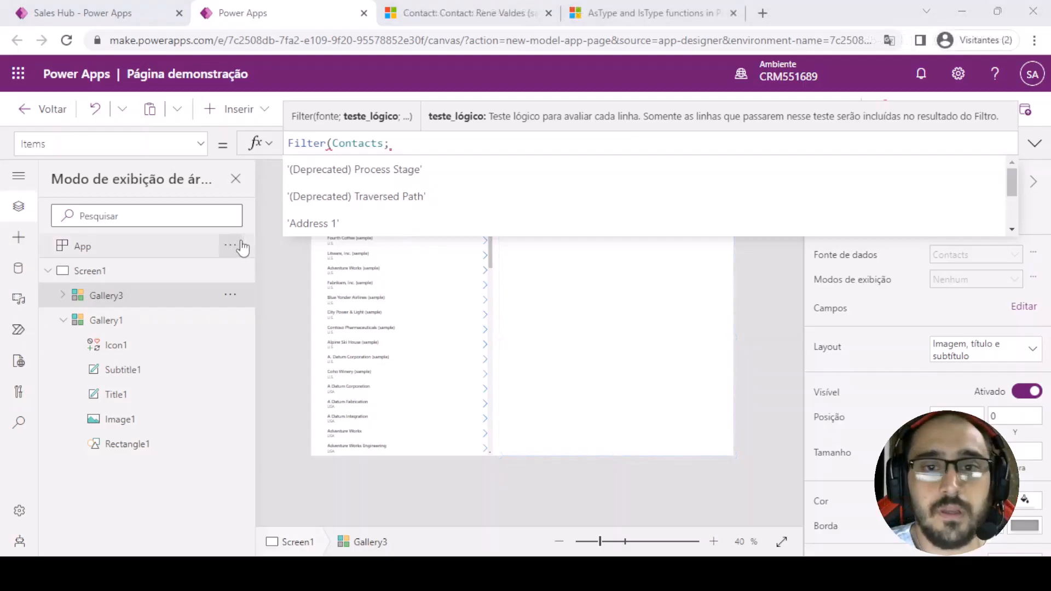
left_click(416, 147)
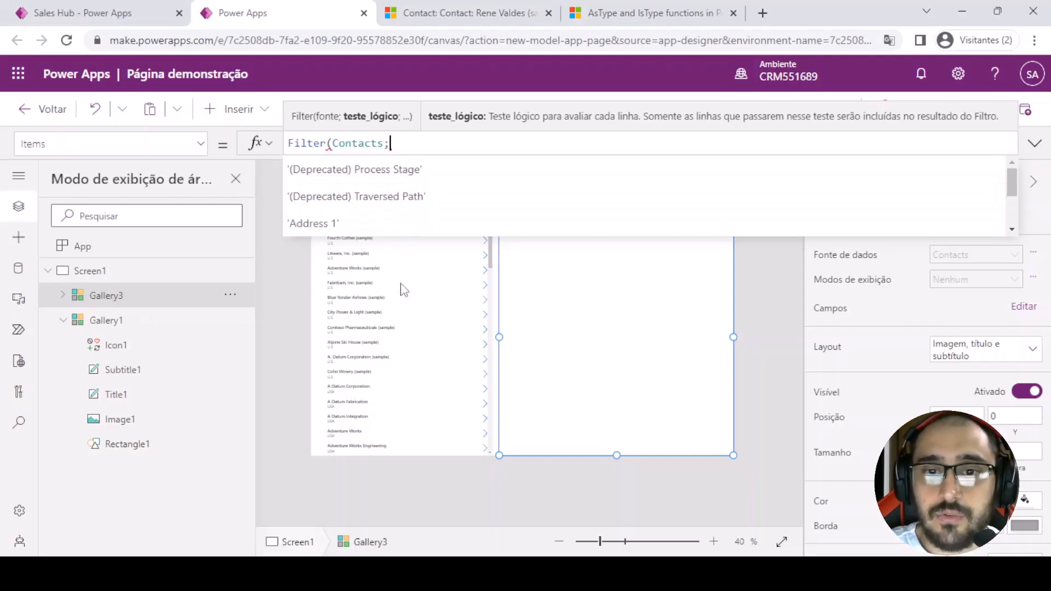
type("Gallery1")
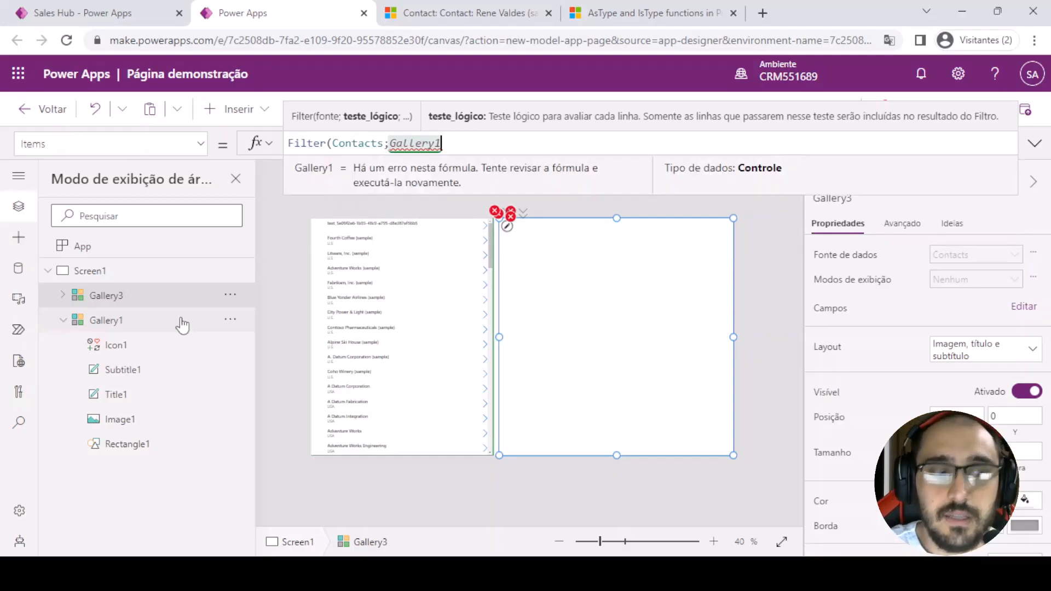
type(".Selected")
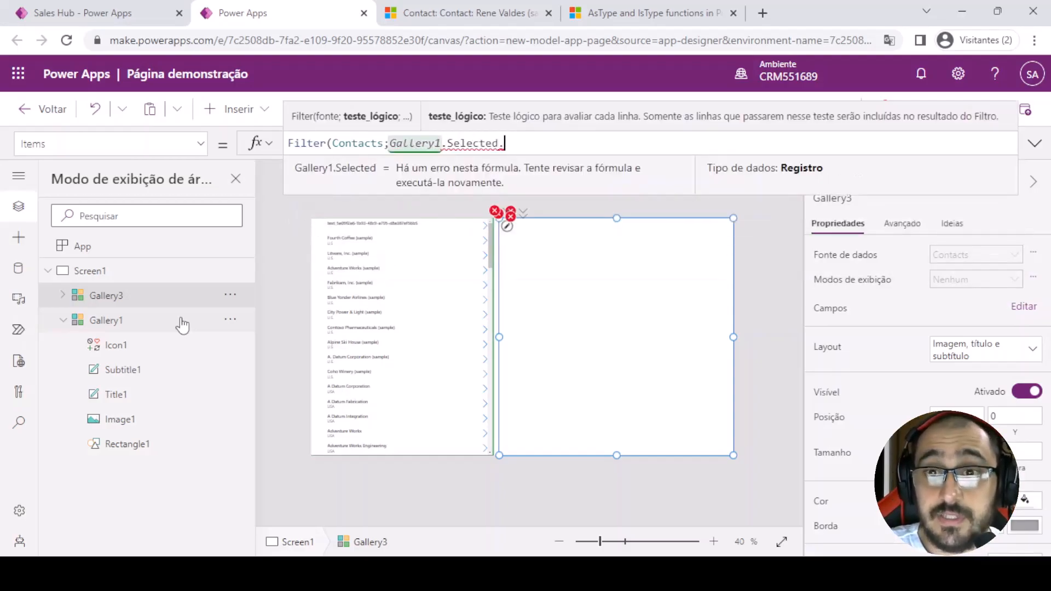
type(".")
key("Down")
key("Down")
key("Tab")
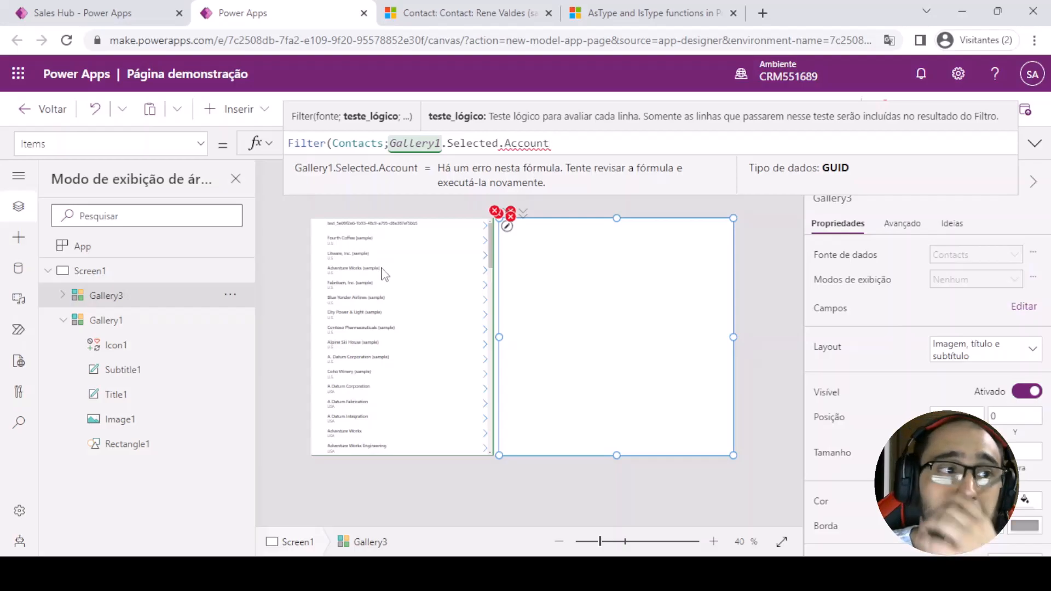
Continue the filter condition with the exactin operator and open an AsType function
type("exan")
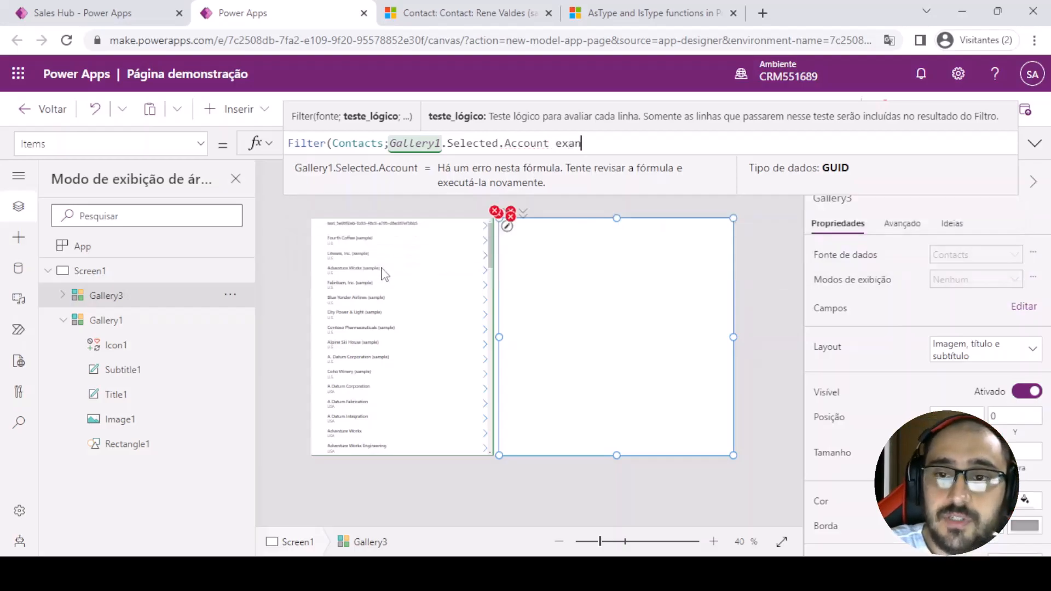
key("BackSpace")
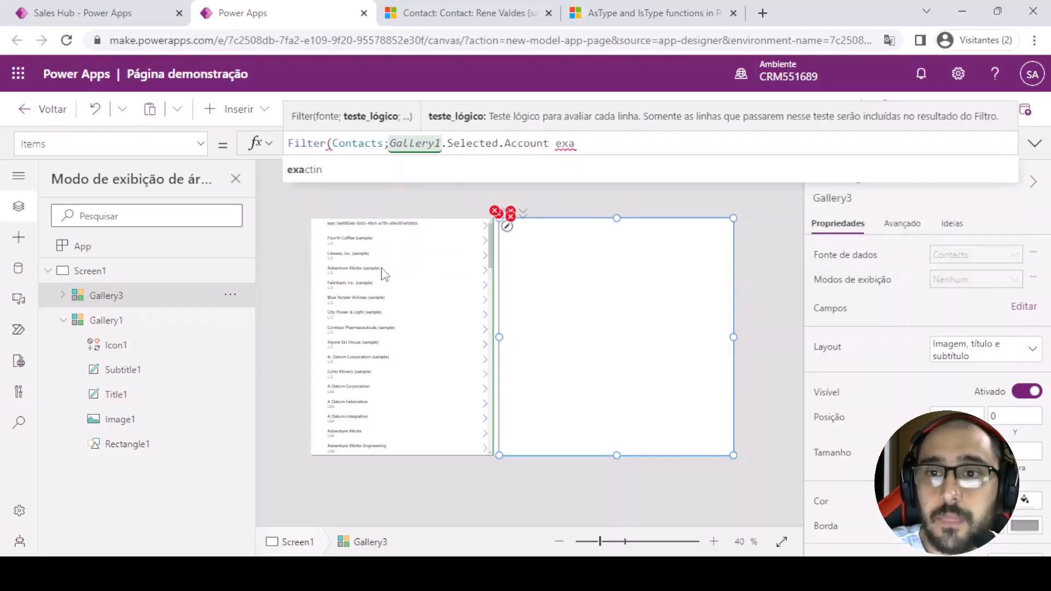
key("Tab")
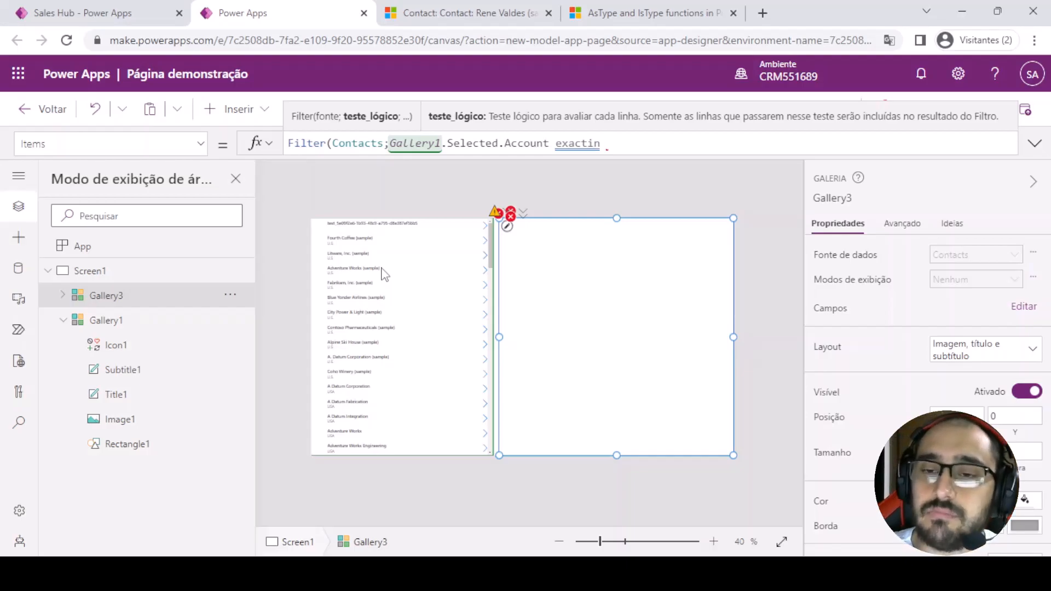
type("a")
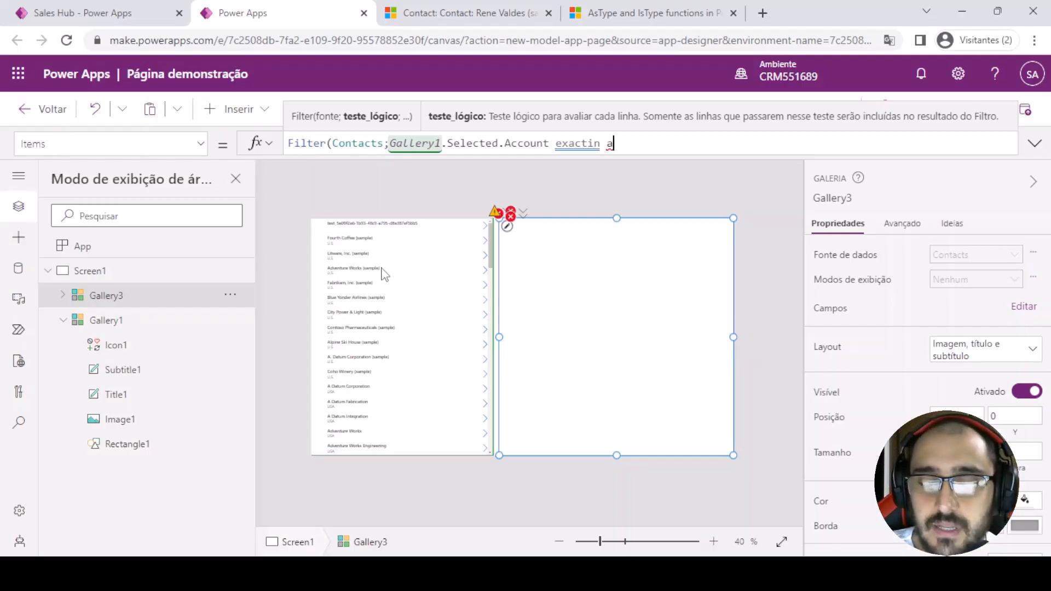
type("st")
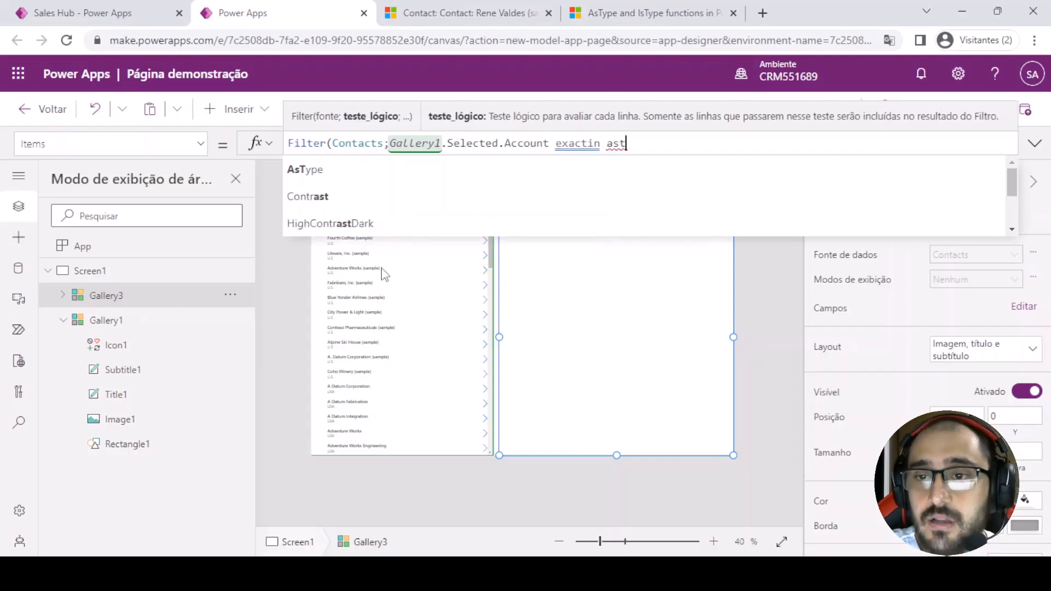
key("Tab")
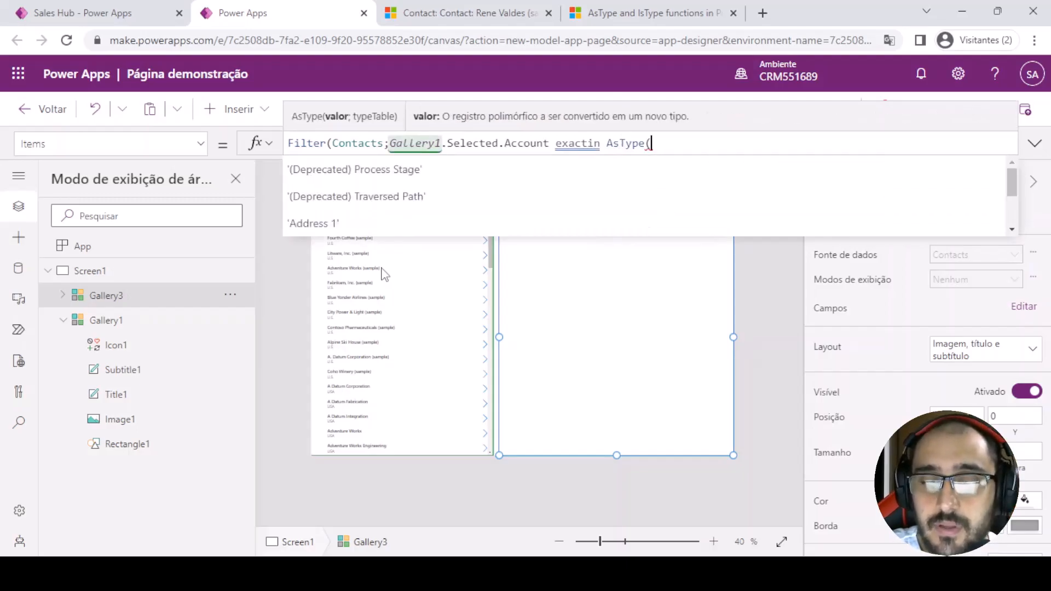
Enter the 'Company Name' column as the value argument of the AsType function
type("com")
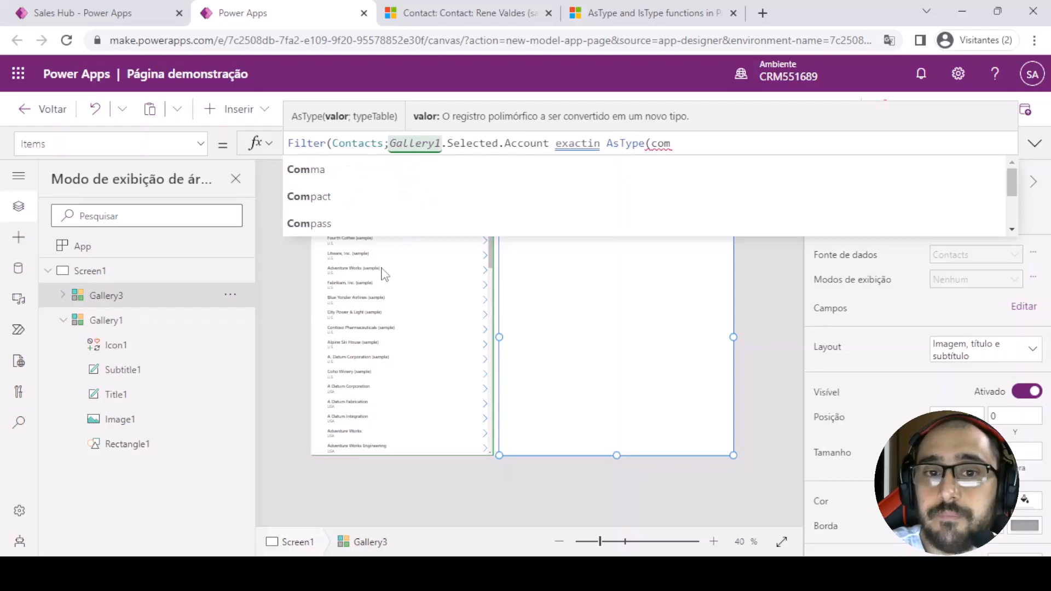
type("pan")
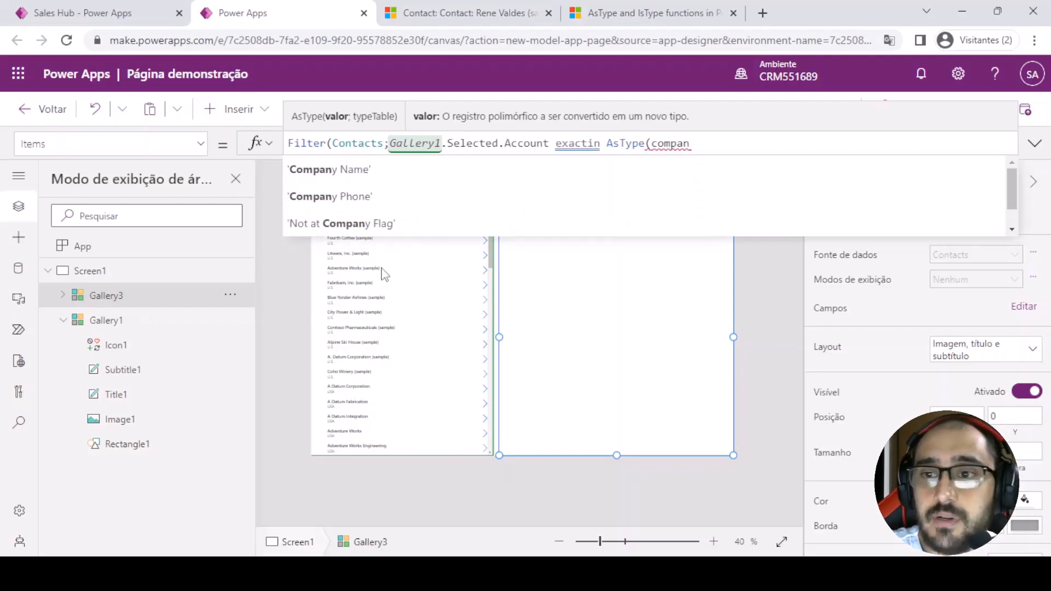
key("BackSpace")
key("BackSpace")
key("BackSpace")
key("BackSpace")
key("BackSpace")
key("BackSpace")
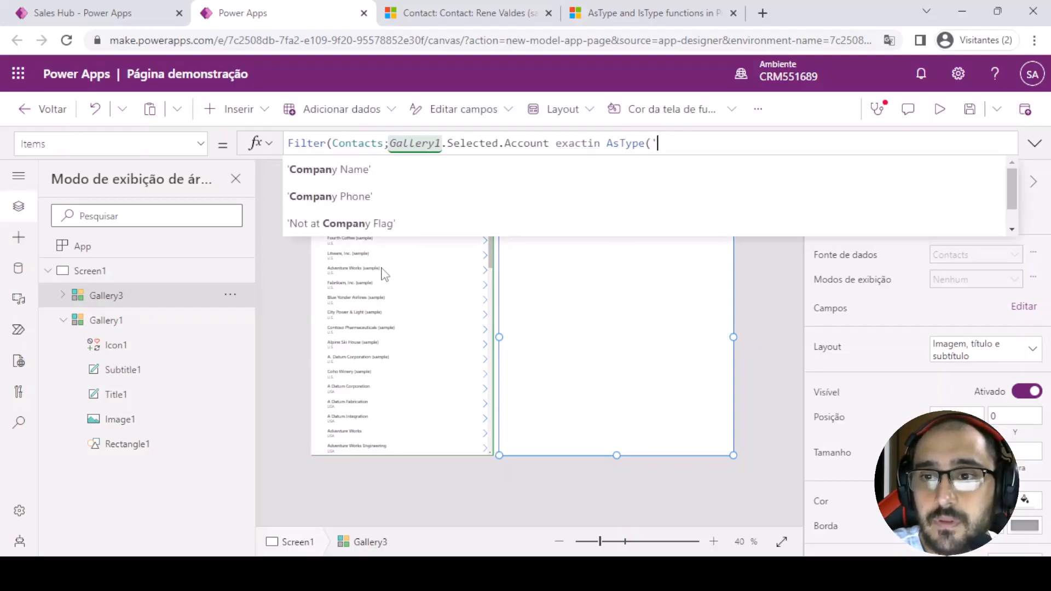
type("'compan")
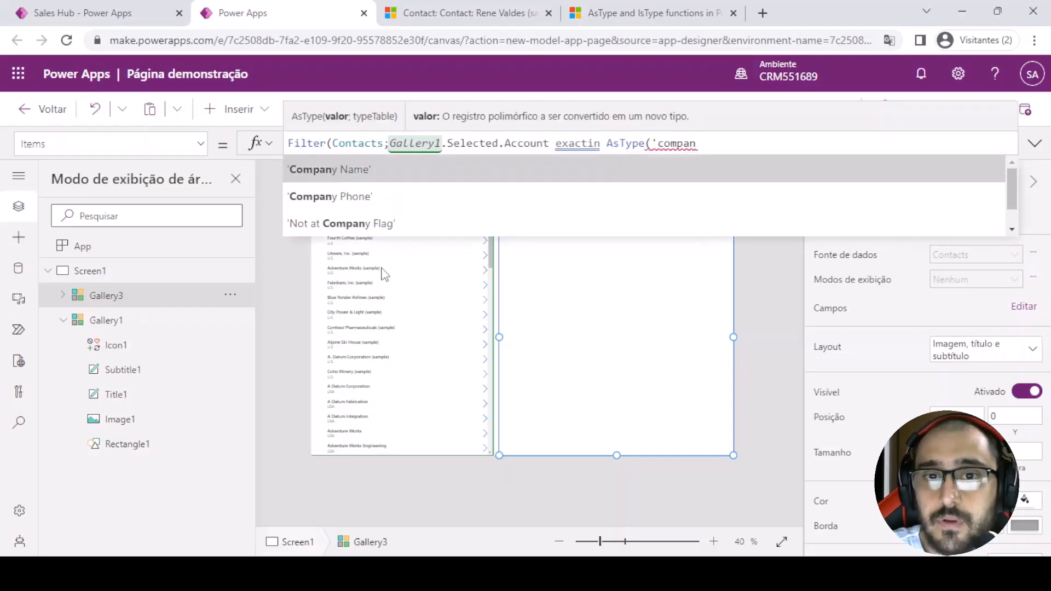
key("Tab")
type(";[@")
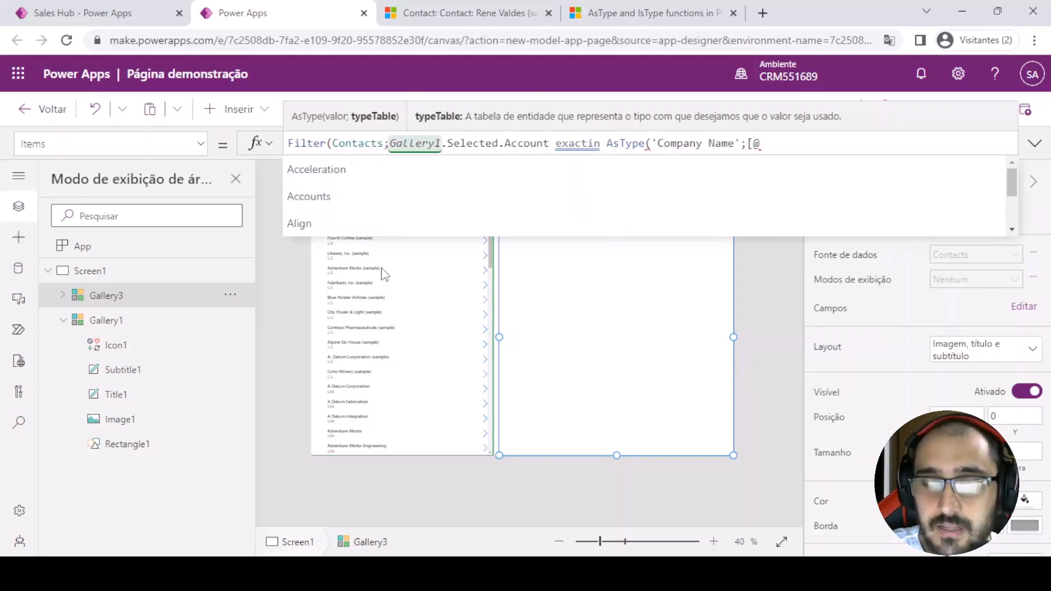
type("accounts")
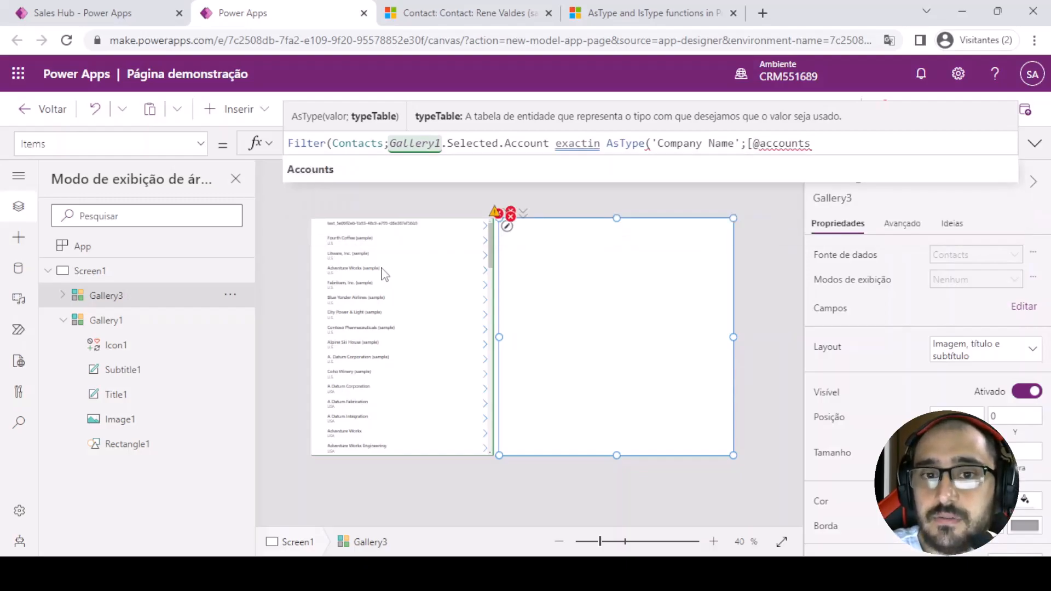
key("Tab")
type("]")
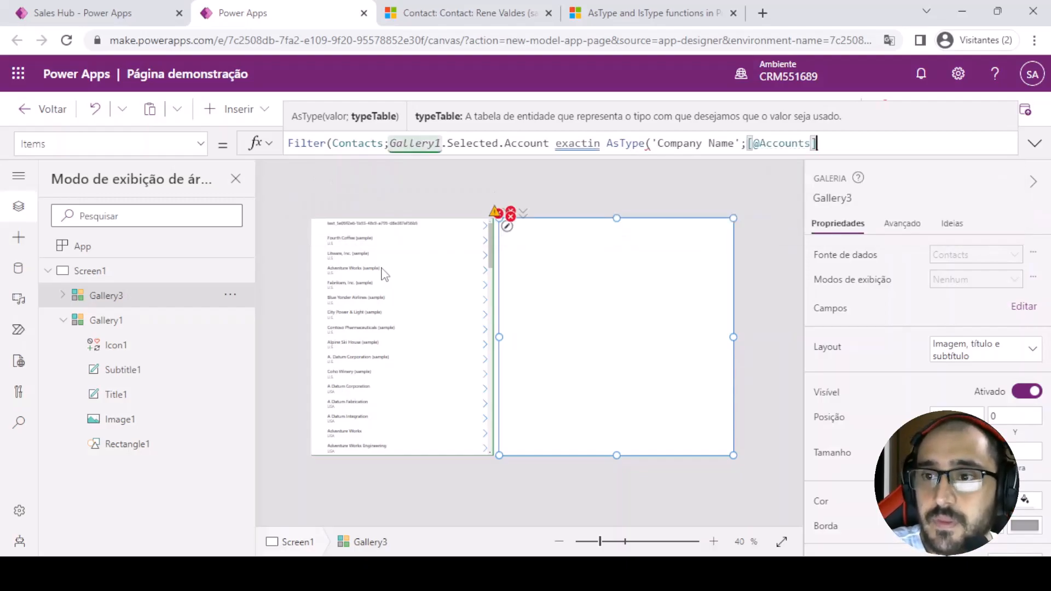
type(").")
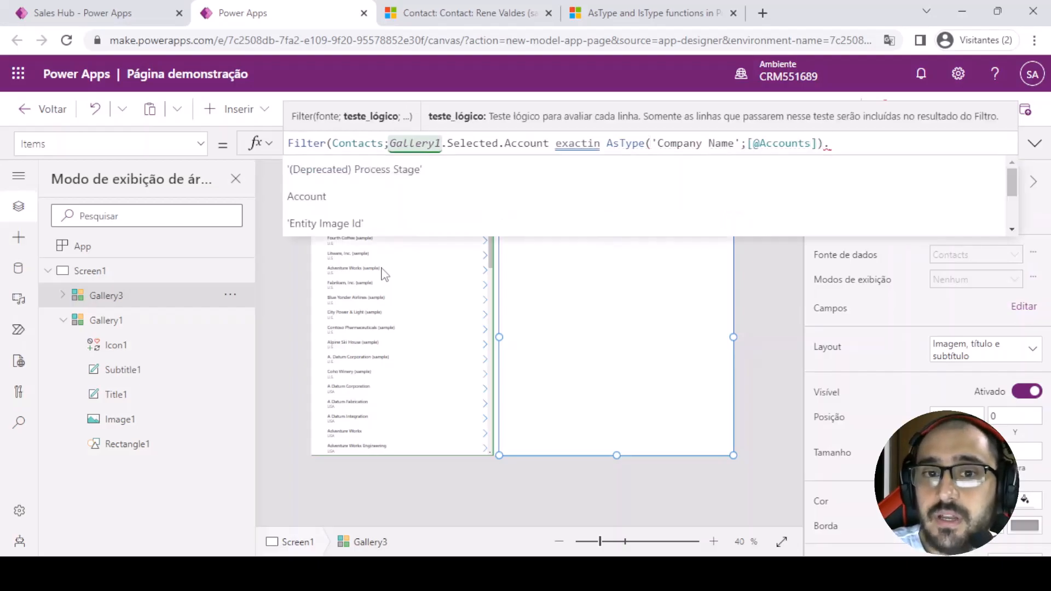
key("Down")
key("Tab")
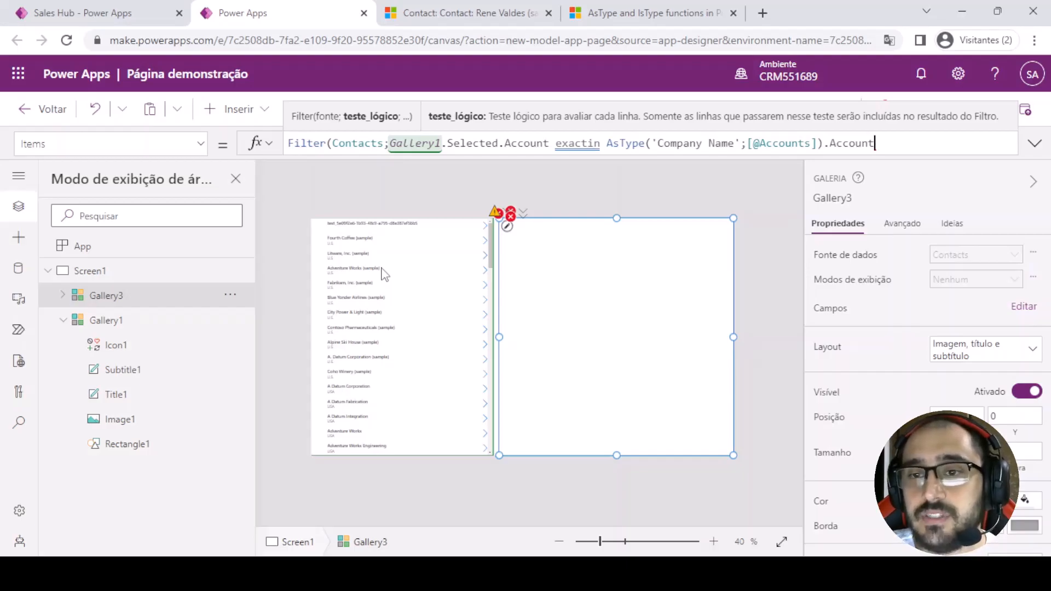
type(")")
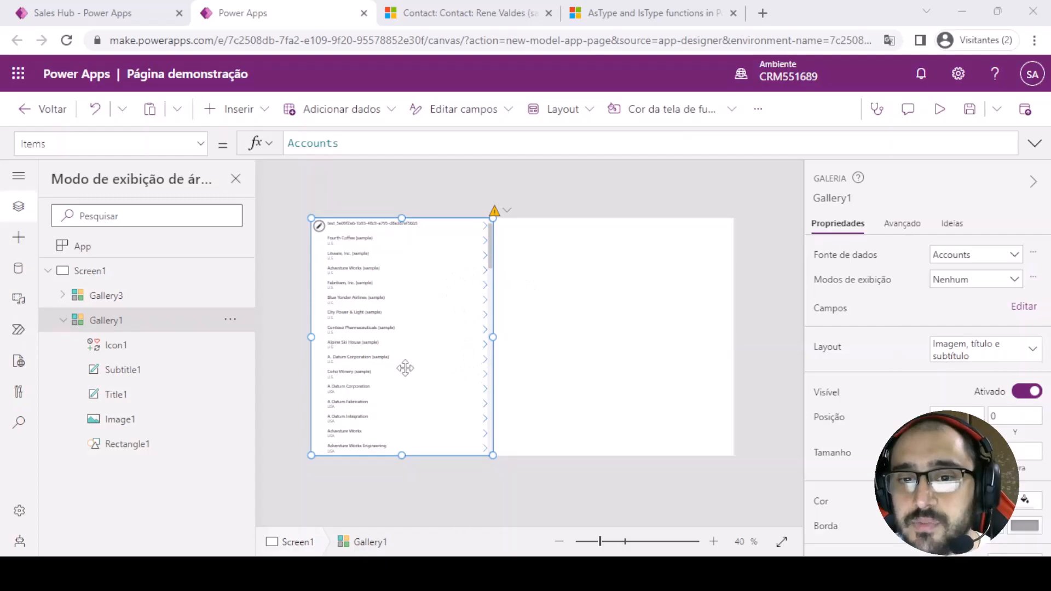
Preview the page and check the filtered contacts for Contoso Pharmaceuticals (sample) and A. Datum Corporation (sample)
left_click(495, 495)
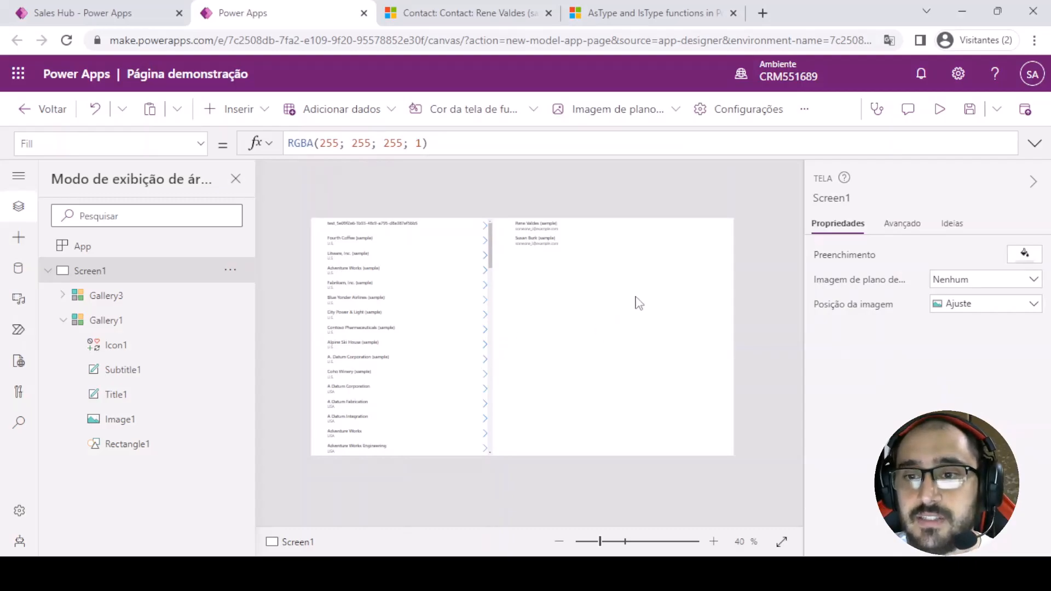
left_click(938, 110)
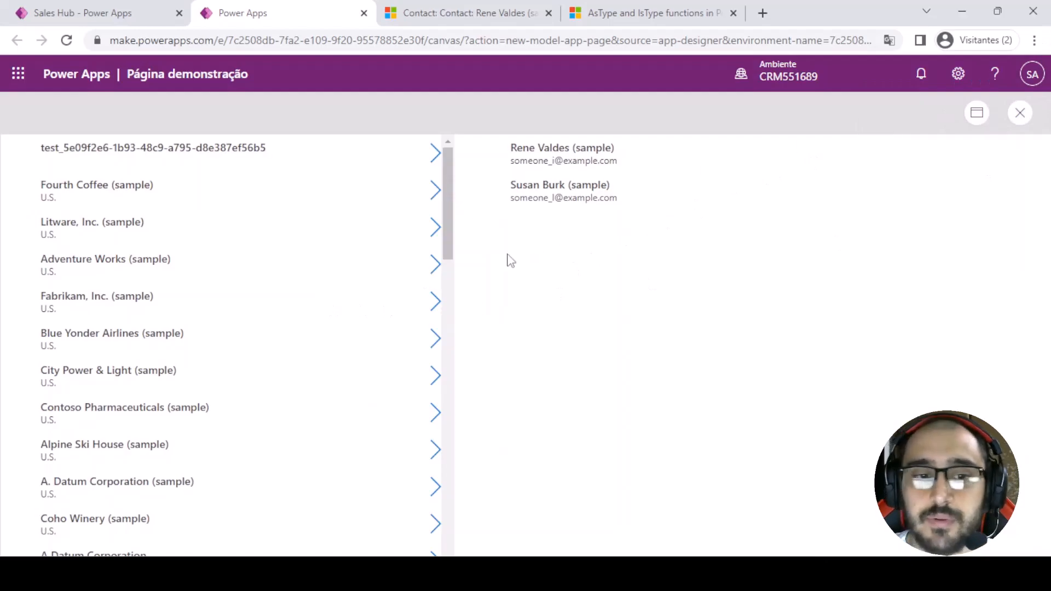
scroll(406, 333, "down", 2)
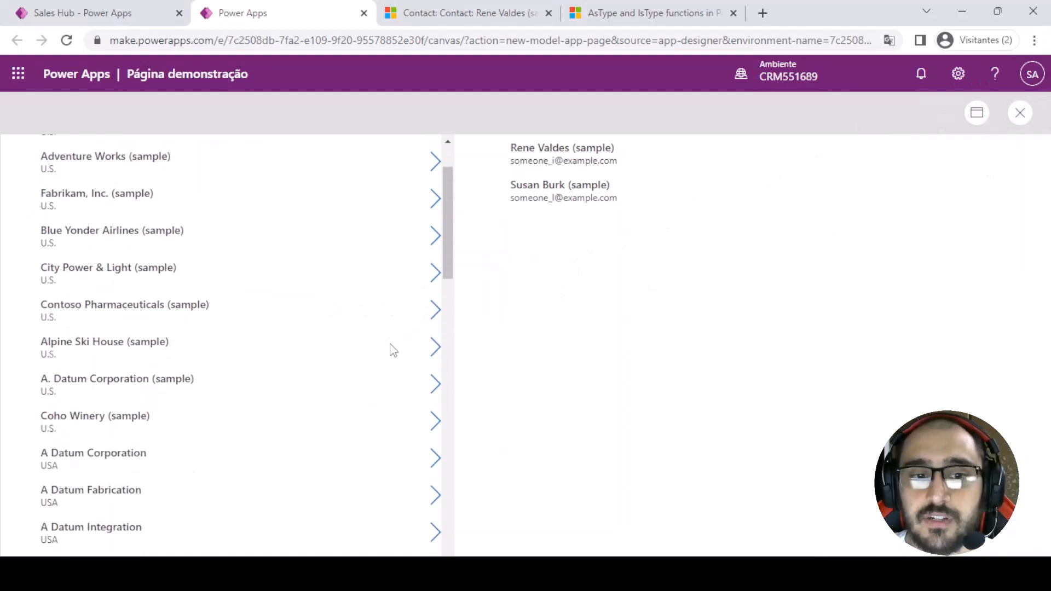
left_click(436, 315)
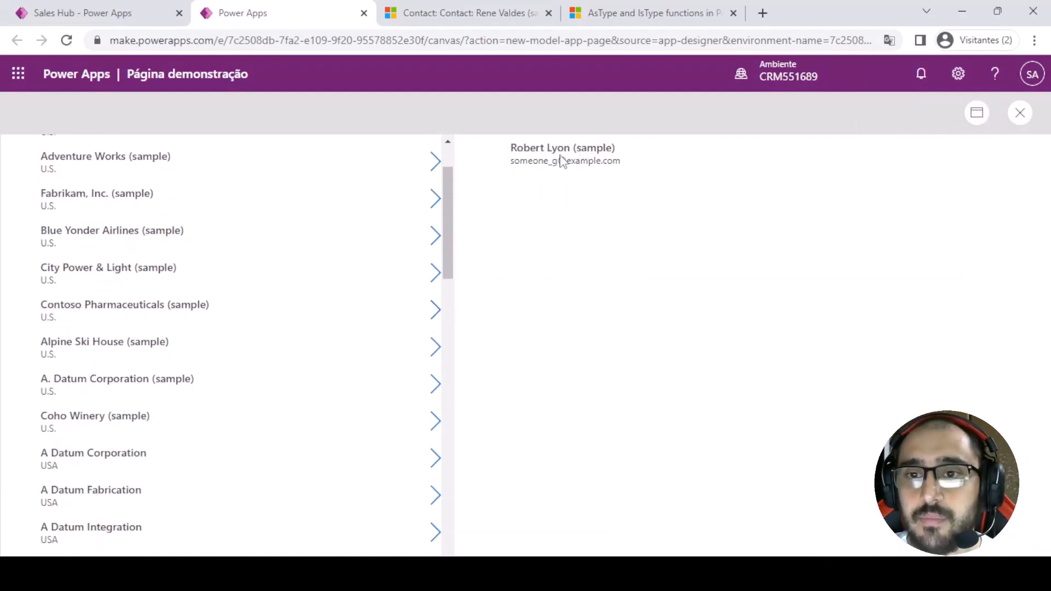
left_click(434, 383)
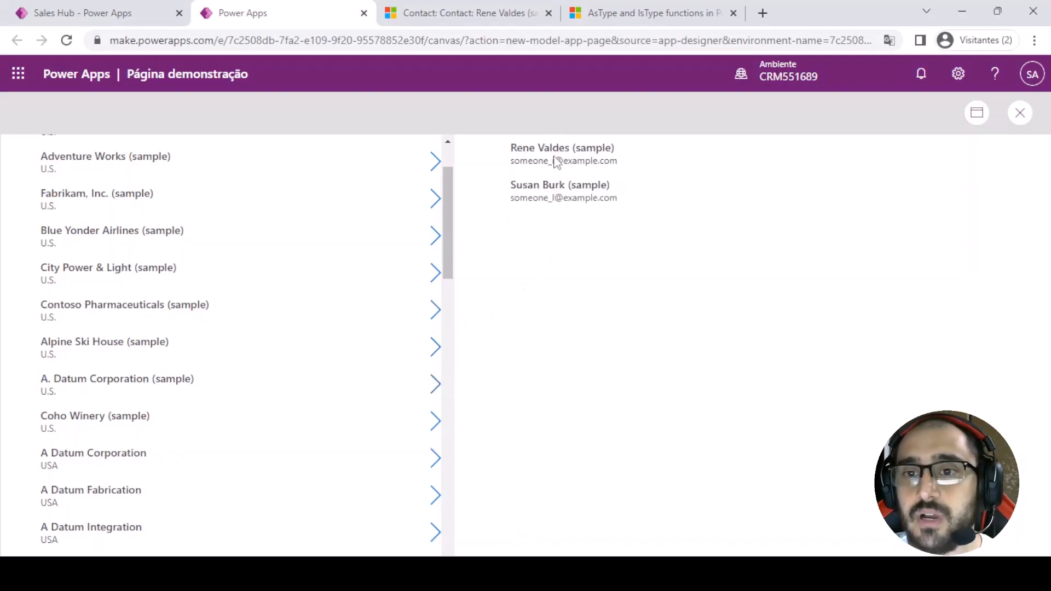
left_click(1021, 115)
Insert a right-arrow (Direita) icon into the item template of the contacts gallery, Gallery3
left_click(668, 379)
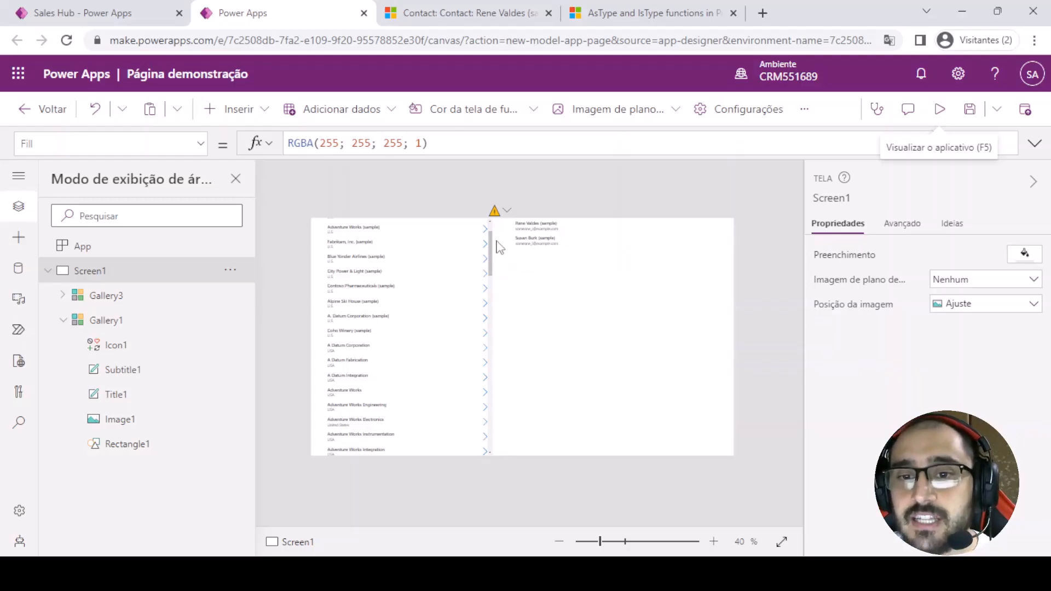
left_click(585, 229)
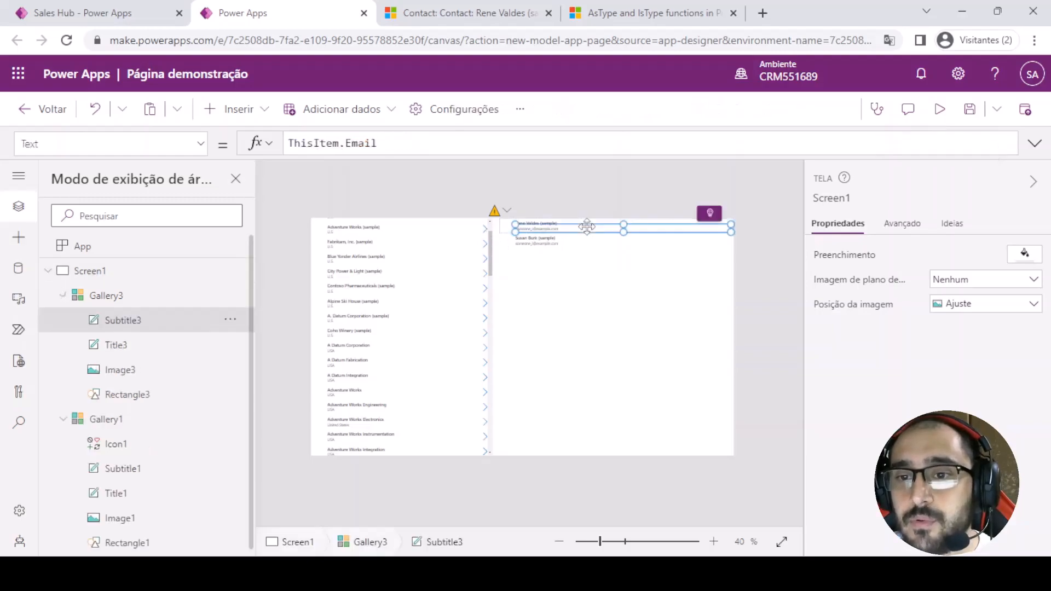
left_click(631, 274)
left_click(563, 229)
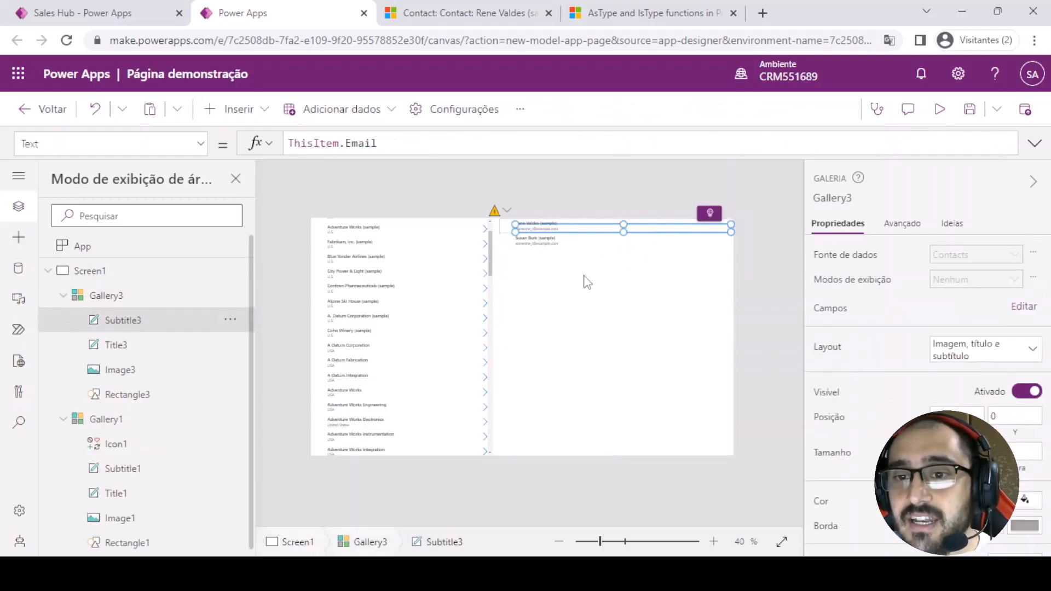
left_click(576, 297)
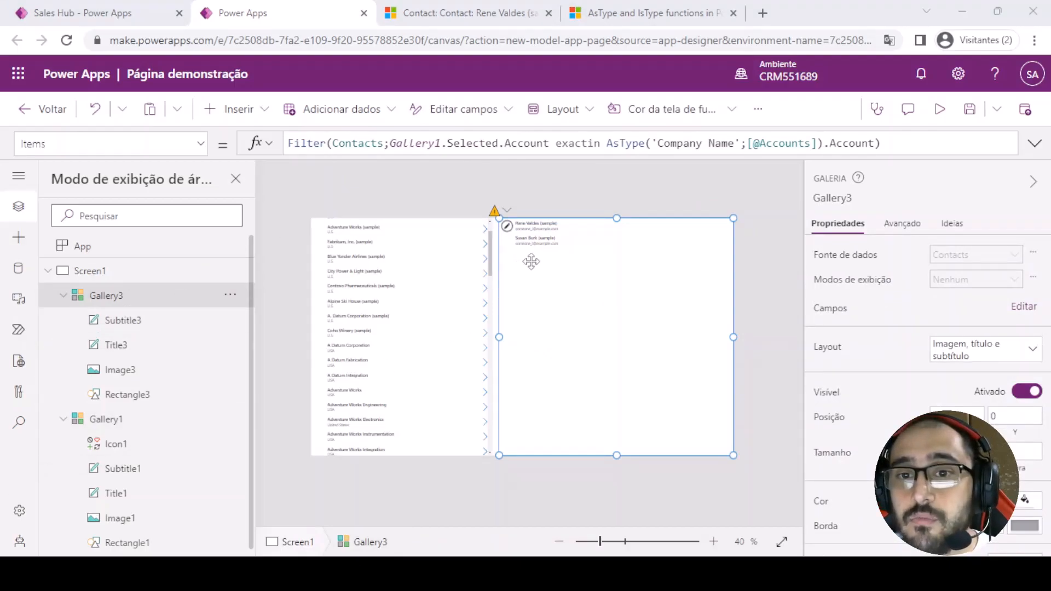
left_click(629, 199)
left_click(569, 241)
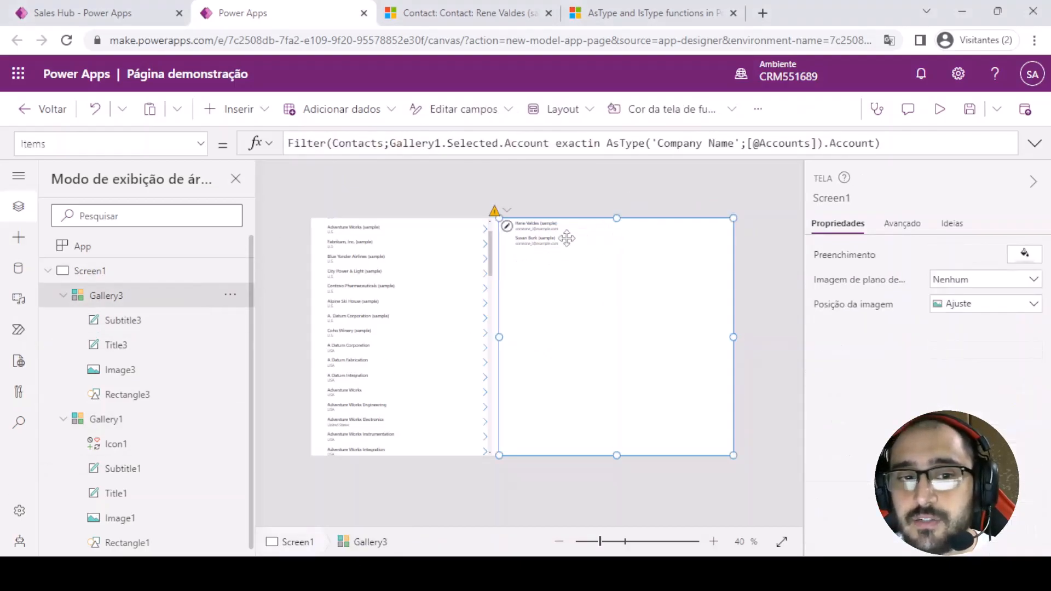
left_click(128, 321)
left_click(225, 109)
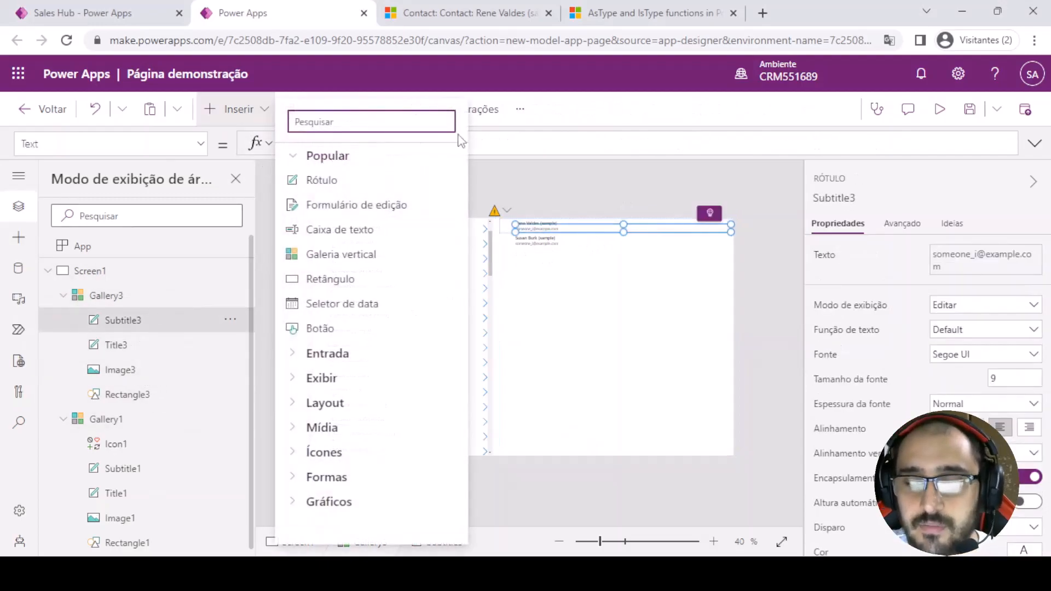
type("dir")
key("Escape")
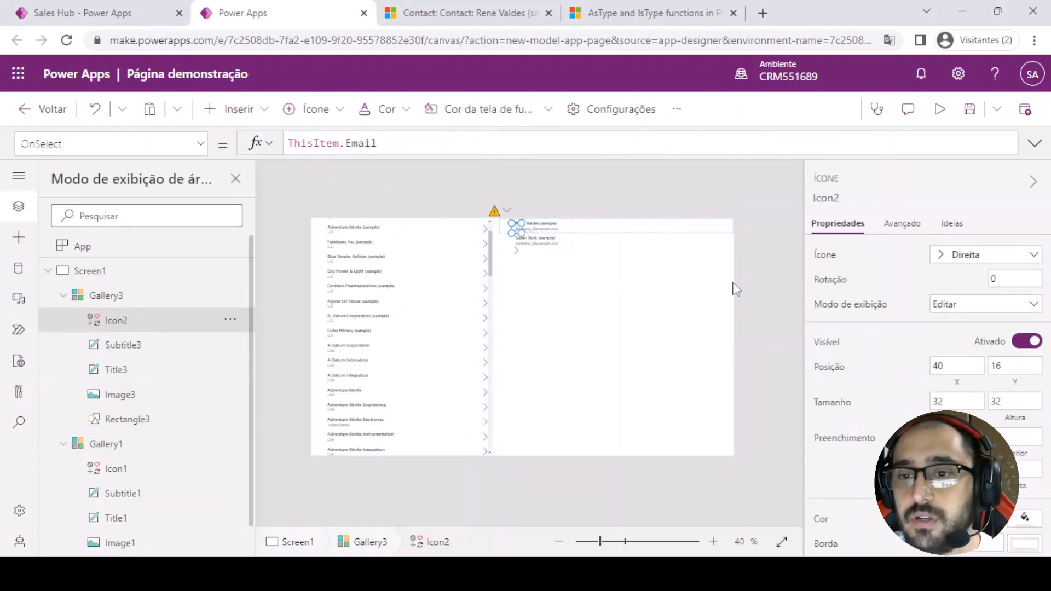
Move the contacts gallery's arrow icon to the right end of the contact row and set its OnSelect formula to Navigate(ThisItem)
left_click_drag(516, 225, 722, 230)
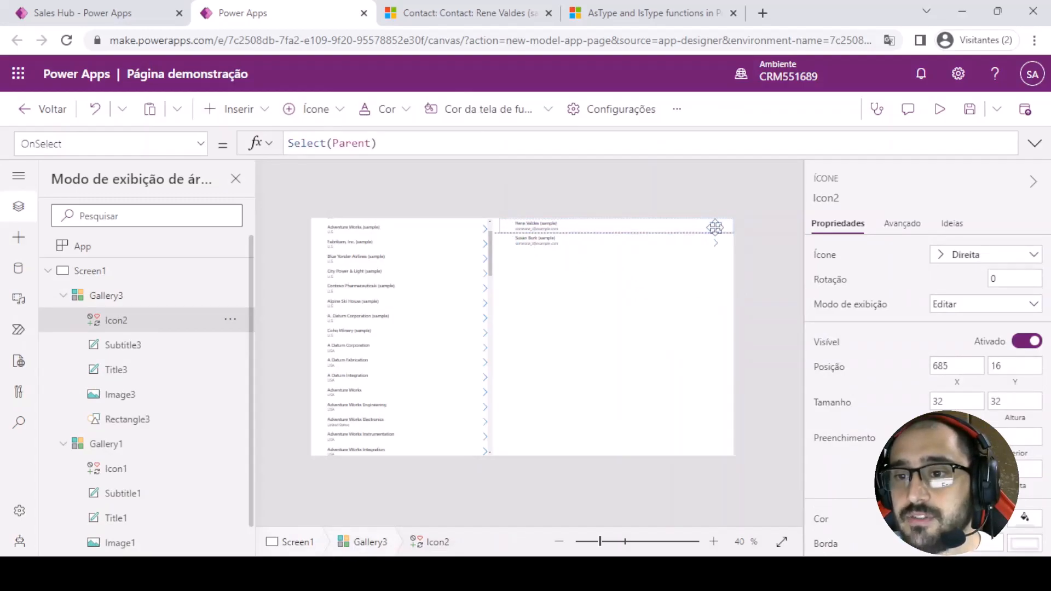
left_click(898, 224)
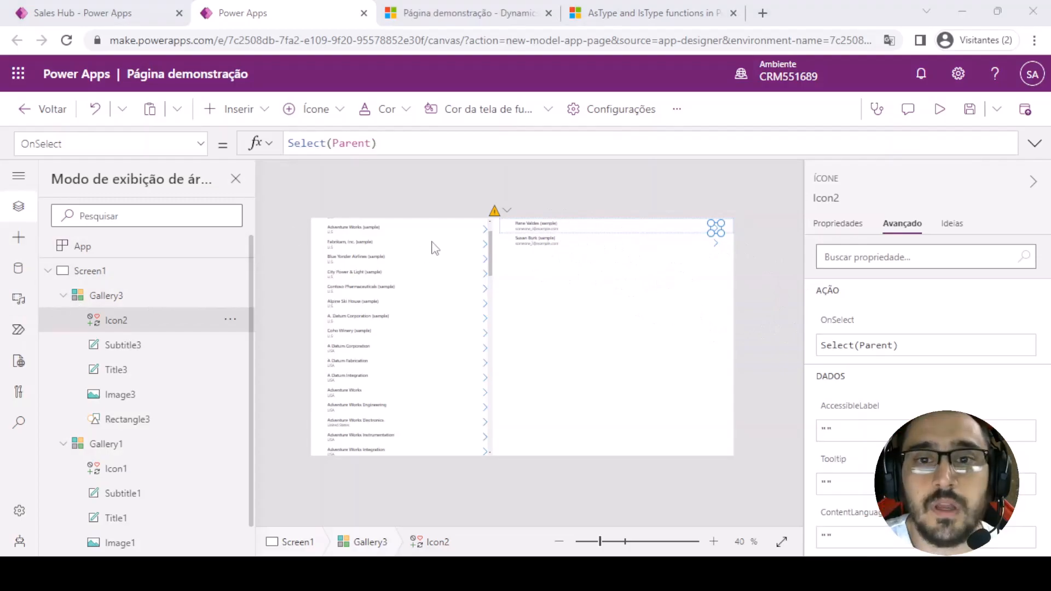
left_click_drag(427, 143, 256, 144)
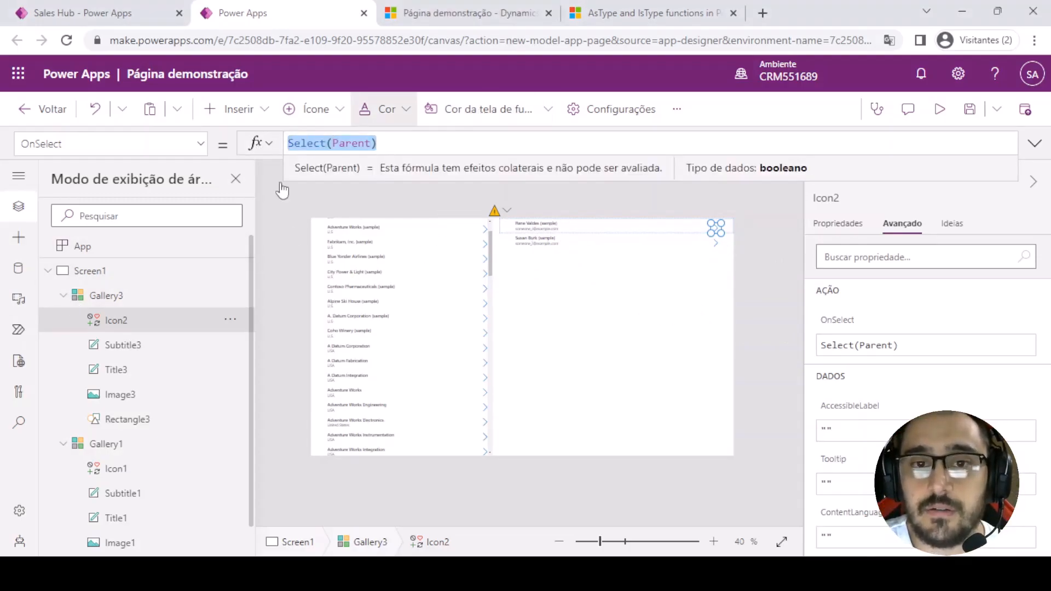
type("navi")
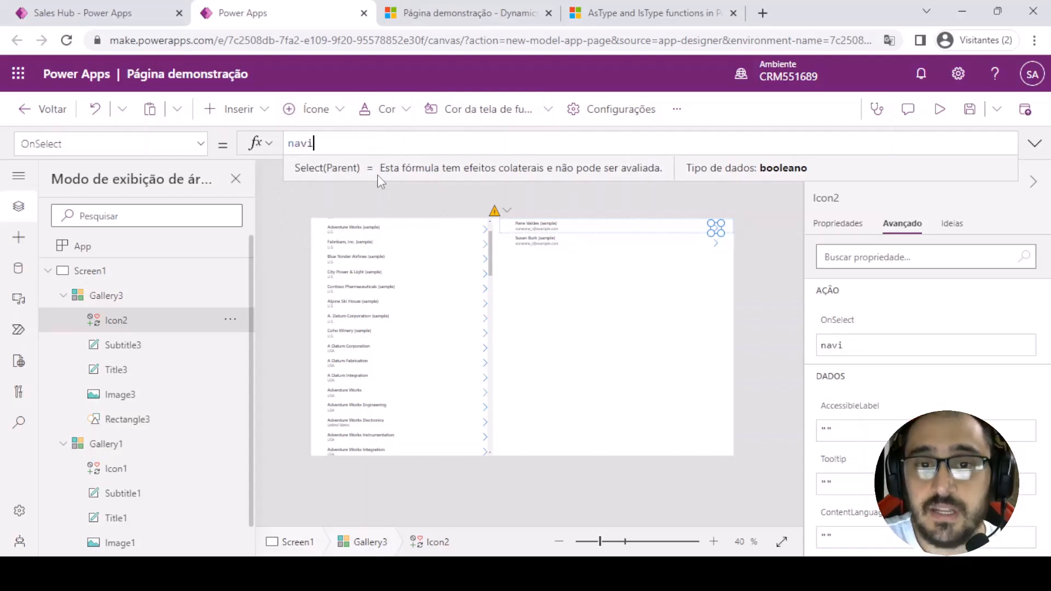
key("Tab")
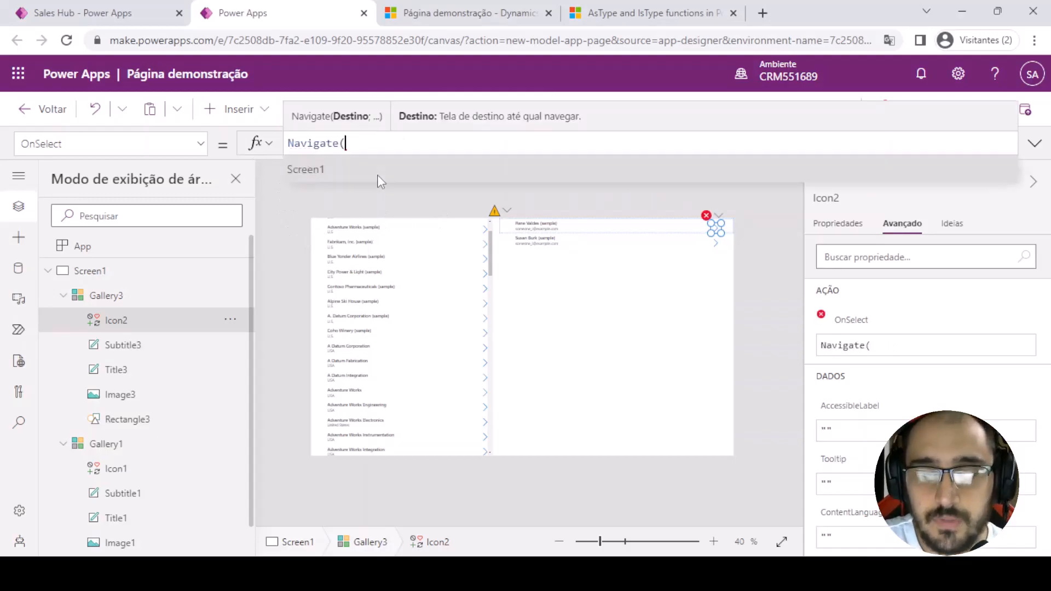
type("thi")
key("shift+Return")
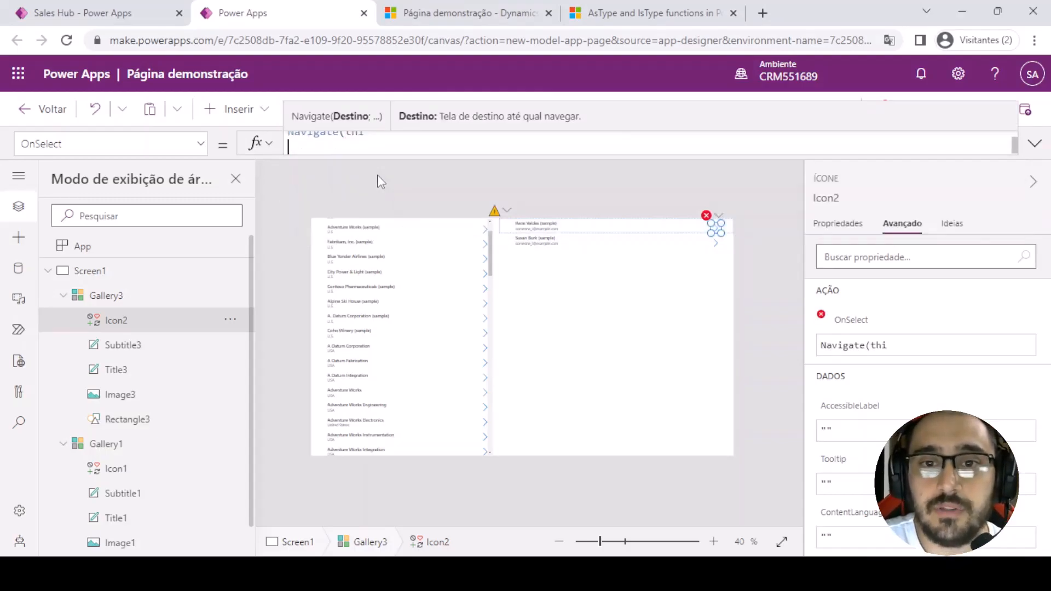
key("BackSpace")
type("s")
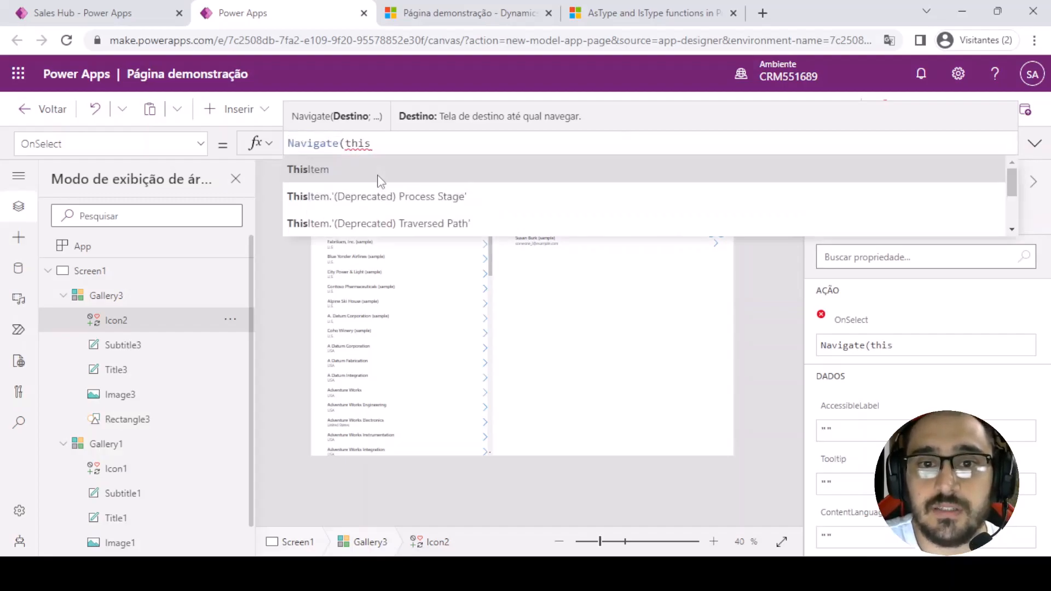
key("Tab")
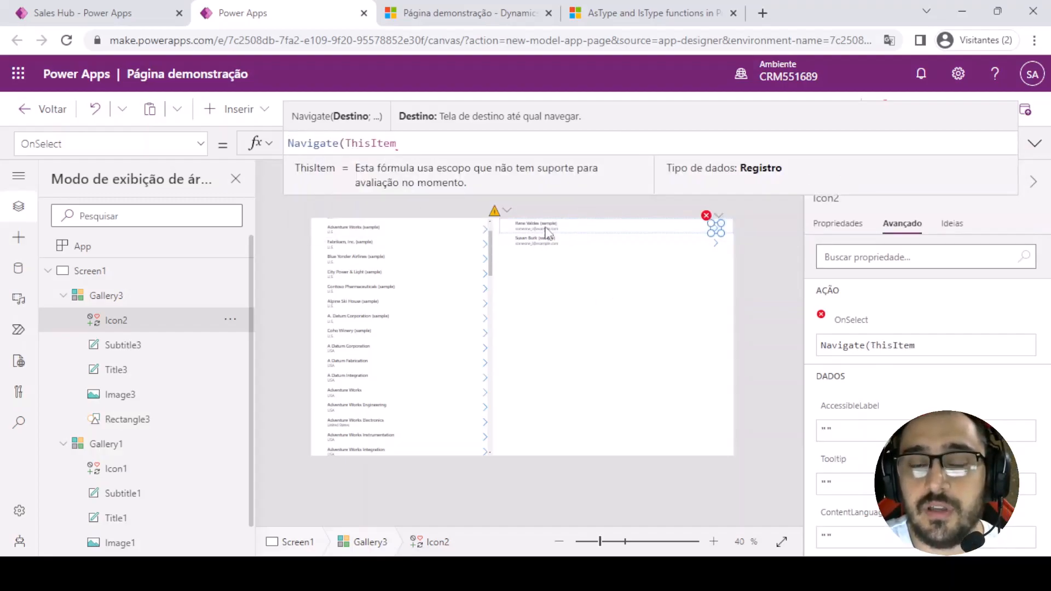
type(")")
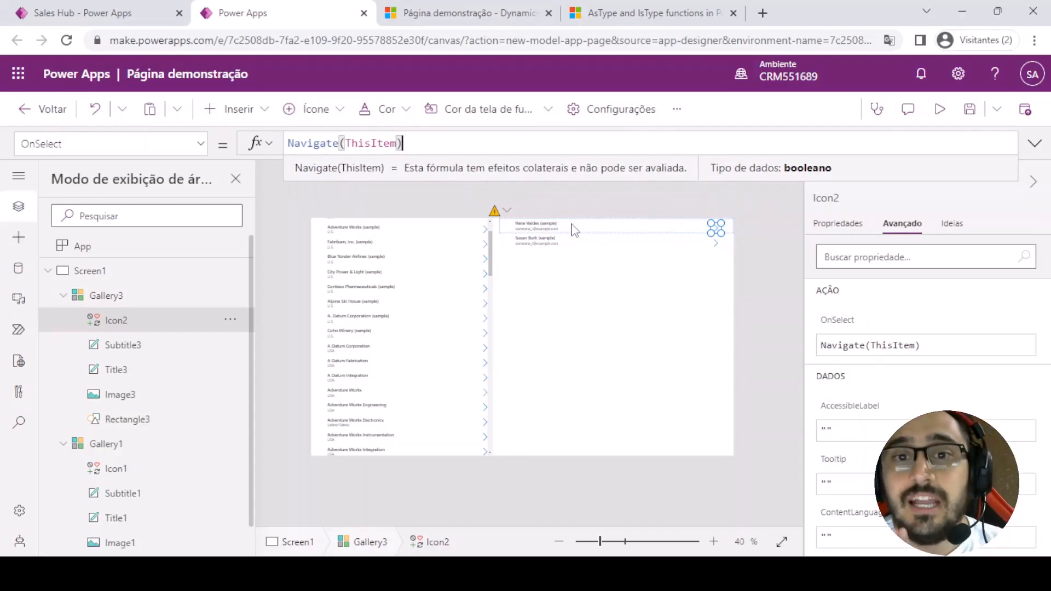
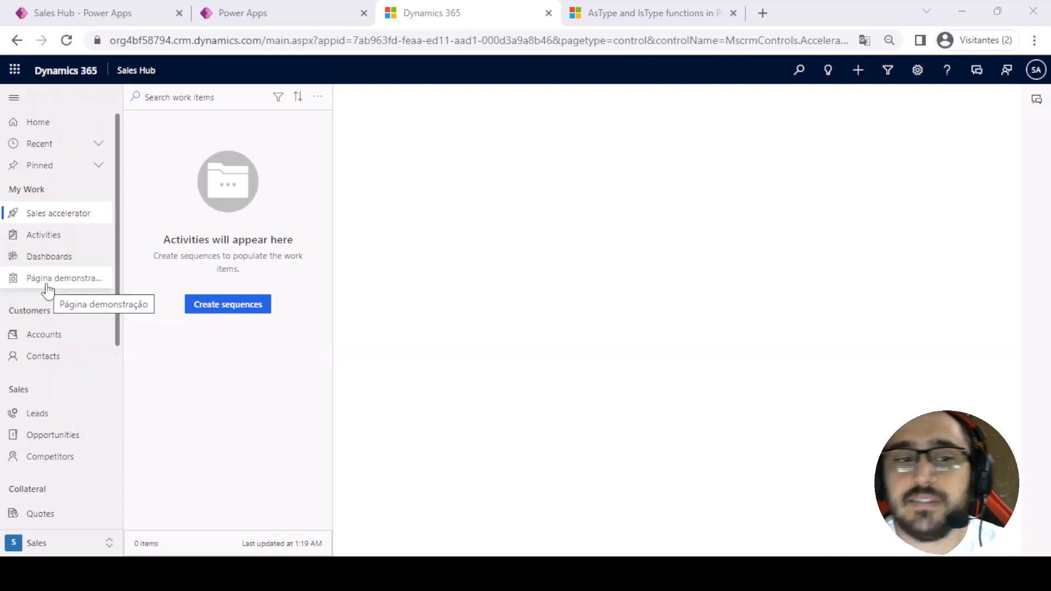
Open Página demonstração in Sales Hub, select A. Datum Corporation (sample) among the accounts, and open its second contact's record
left_click(47, 289)
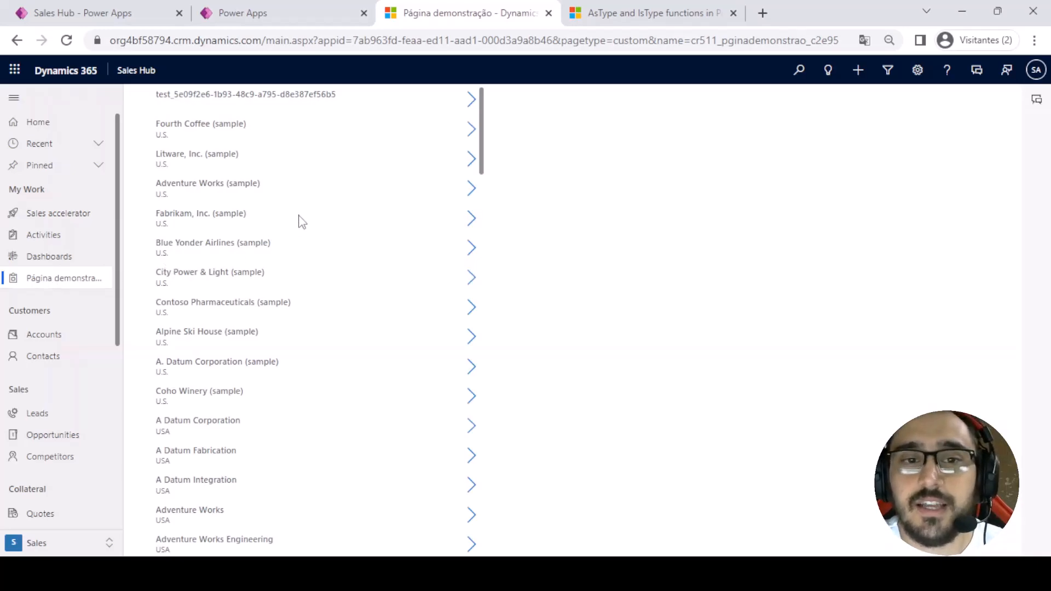
scroll(333, 227, "down", 5)
scroll(334, 255, "up", 6)
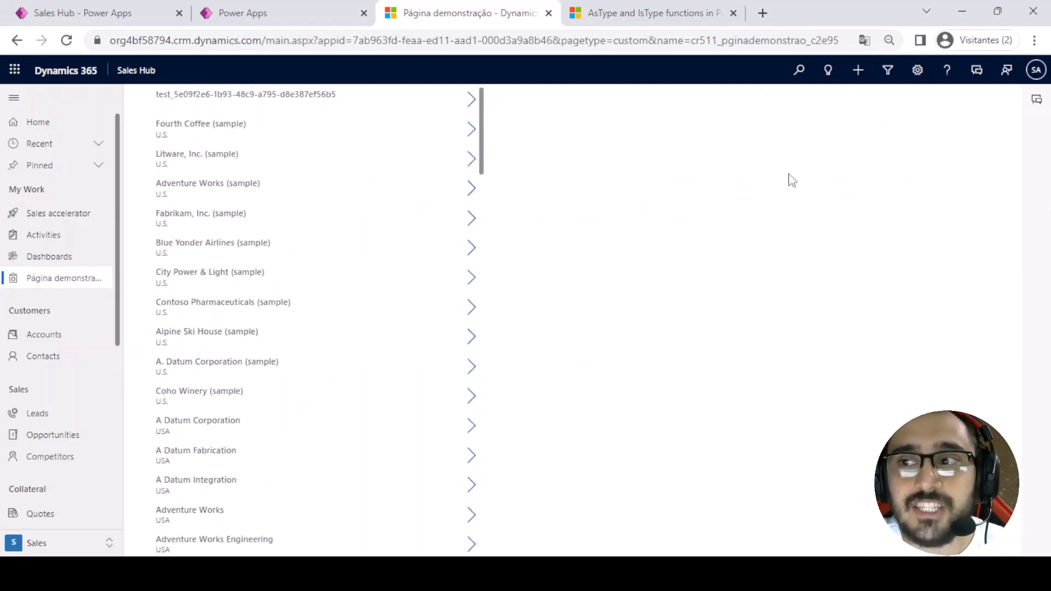
scroll(410, 212, "down", 4)
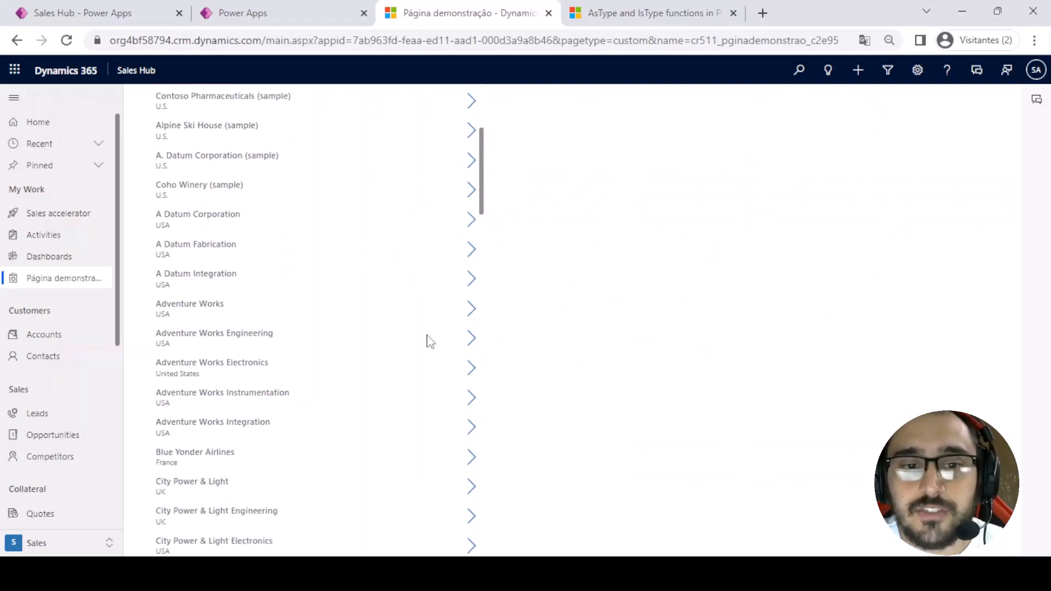
scroll(428, 342, "up", 4)
left_click(474, 315)
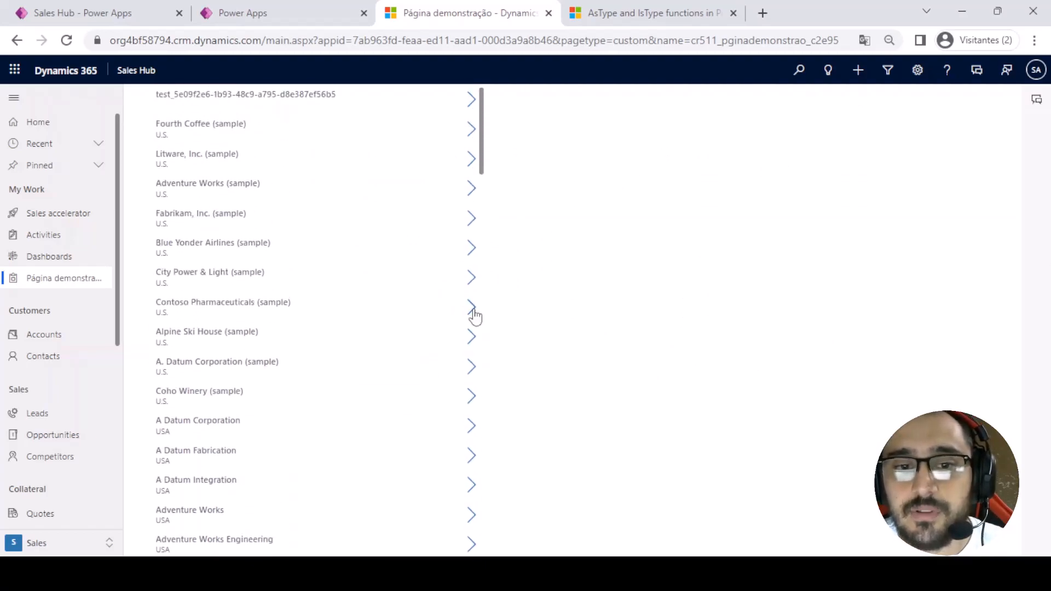
left_click(469, 367)
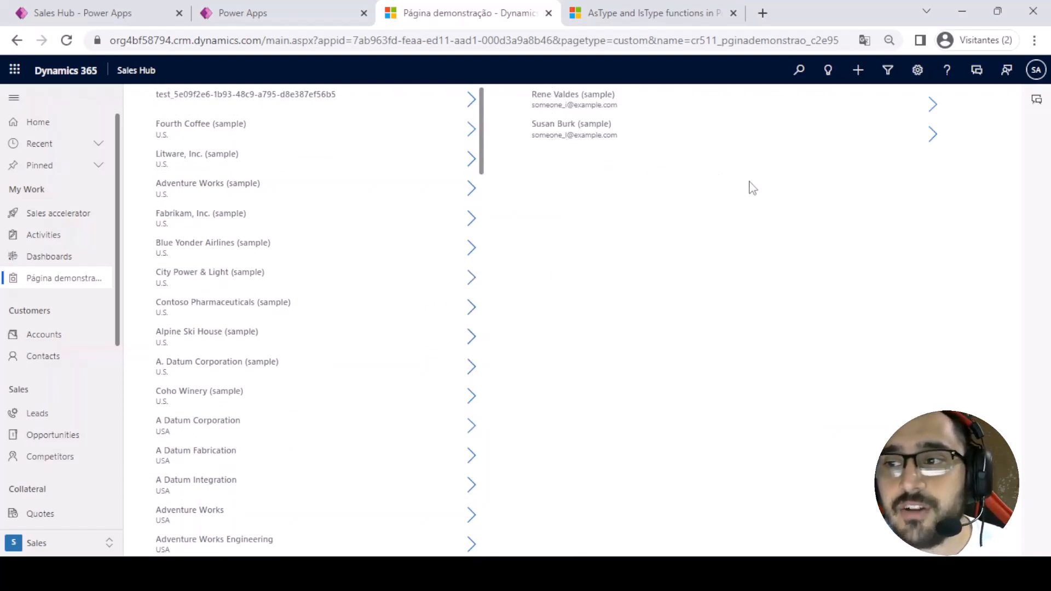
left_click(934, 137)
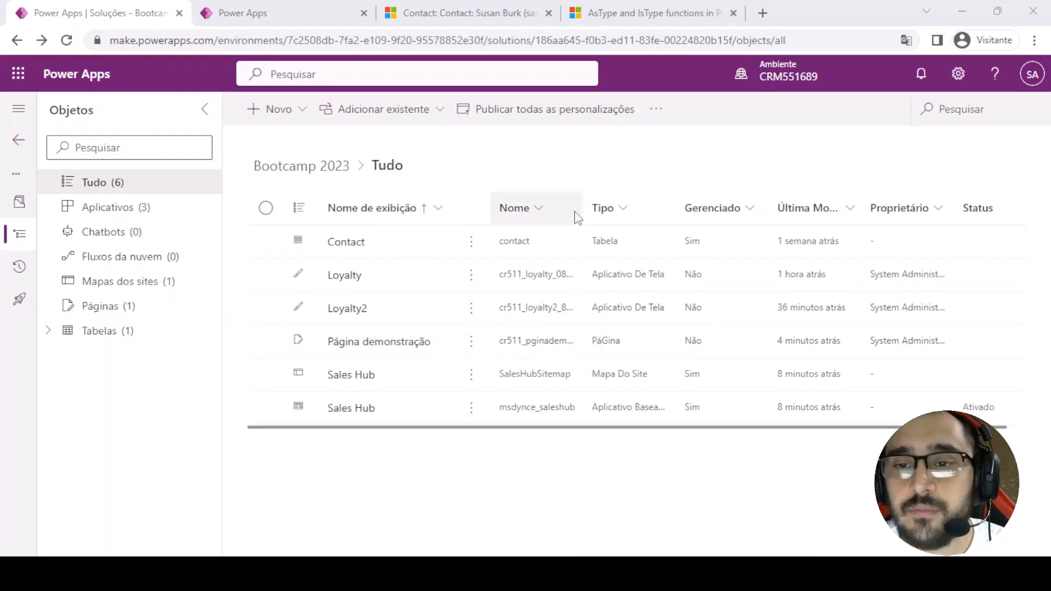
Widen the Nome column in the Bootcamp 2023 solution's object list and look up the option for creating a new Página
left_click_drag(578, 206, 654, 206)
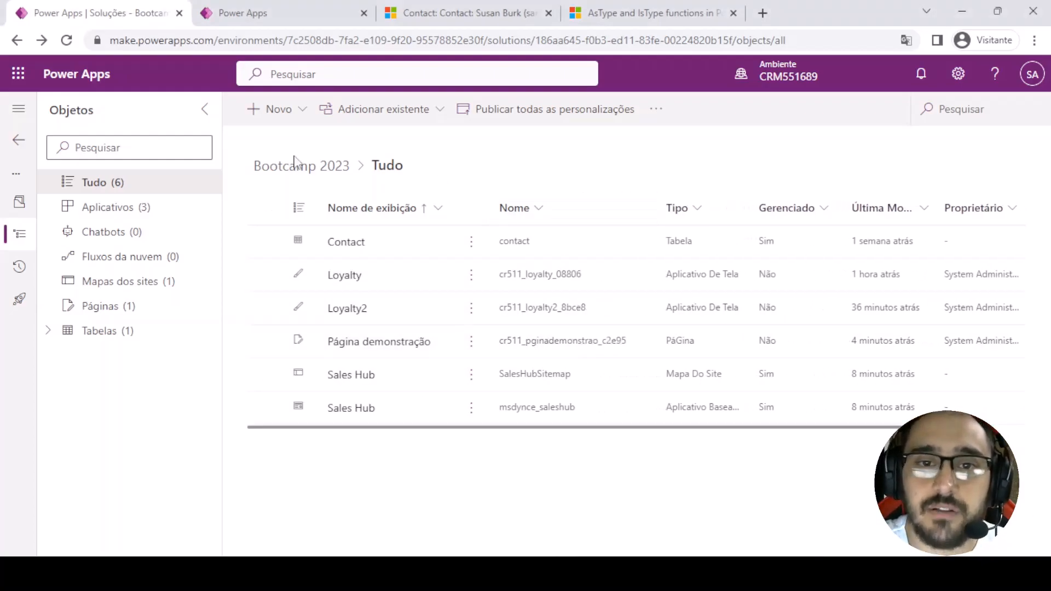
left_click(299, 118)
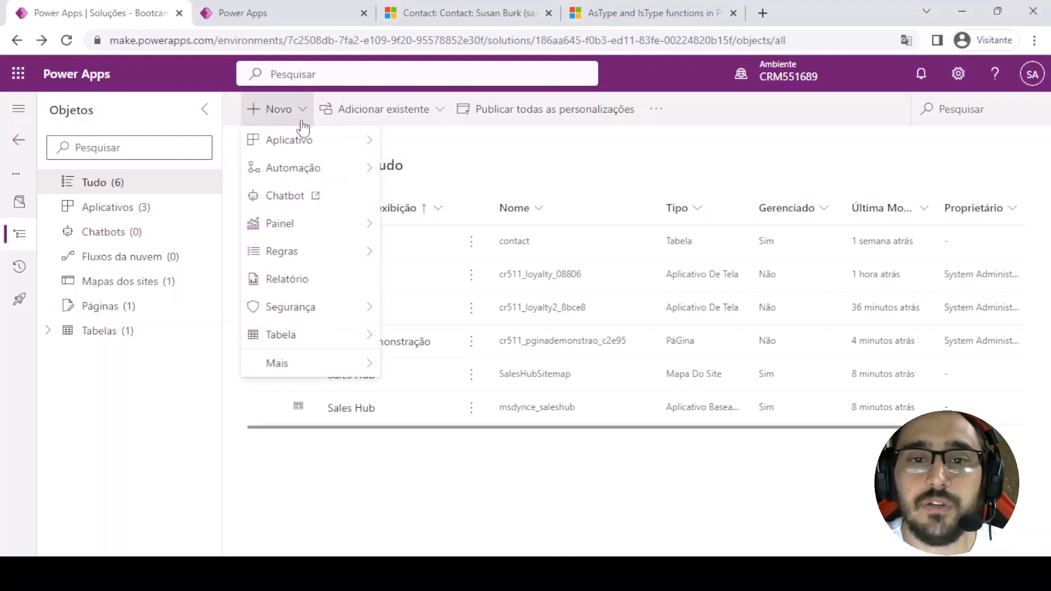
mouse_move(305, 146)
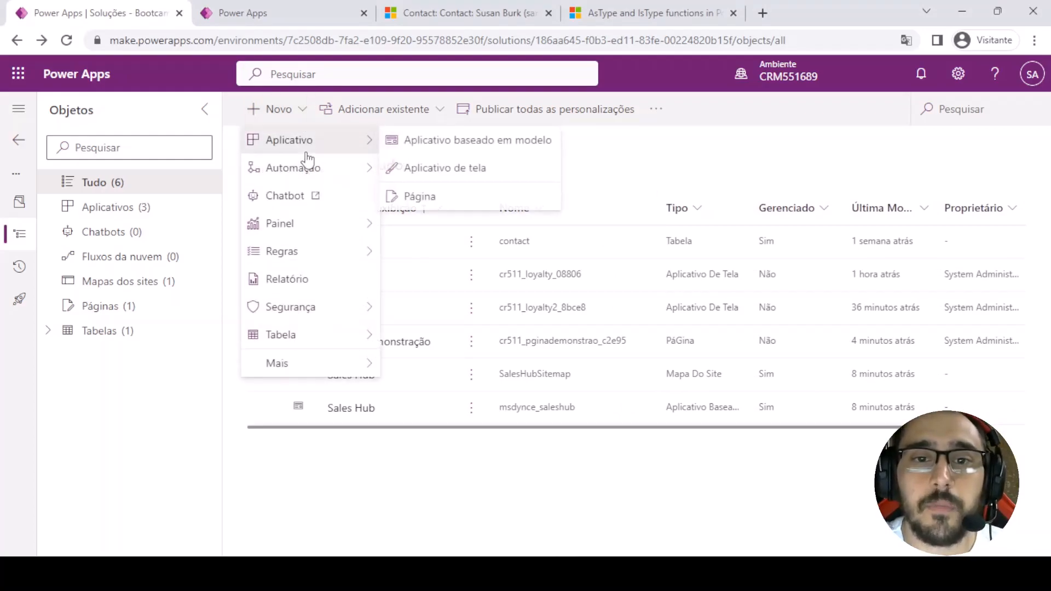
left_click(418, 201)
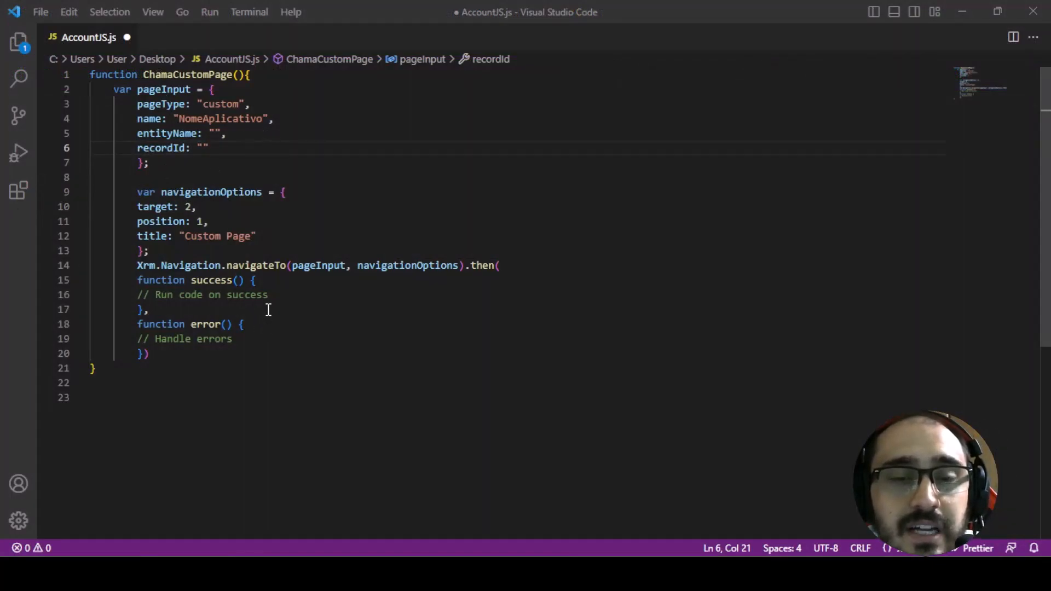
Review the navigateTo call and the pageType and name properties of ChamaCustomPage in AccountJS.js, and save the file
double_click(268, 265)
left_click(352, 180)
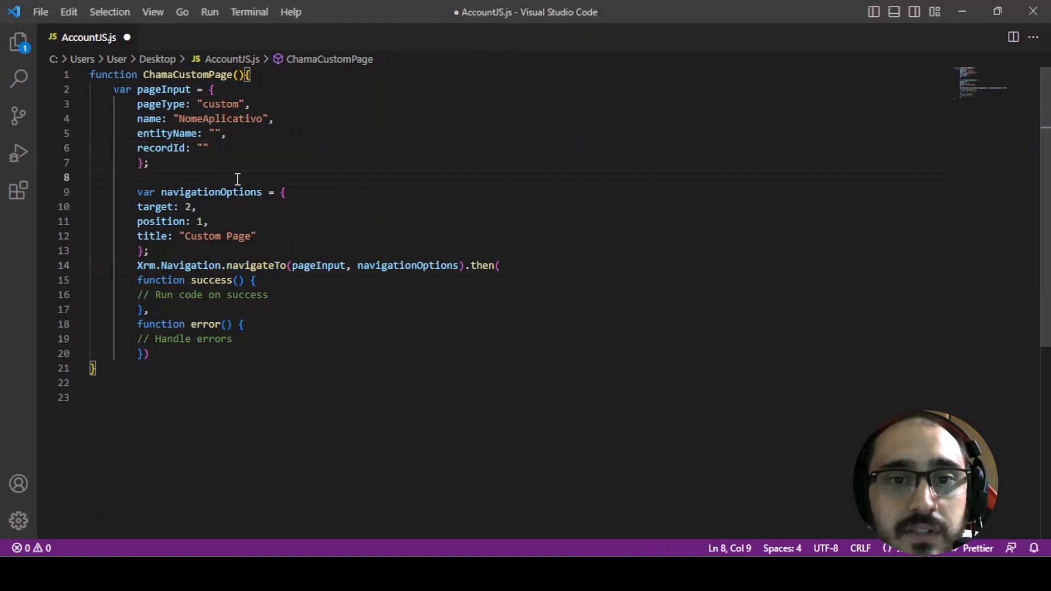
double_click(226, 103)
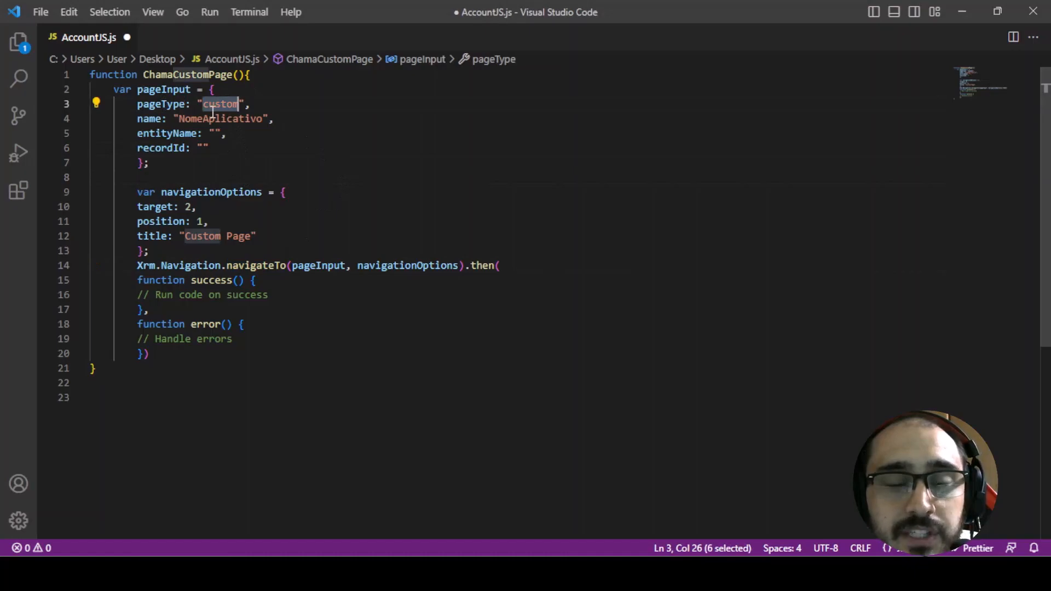
left_click(298, 105)
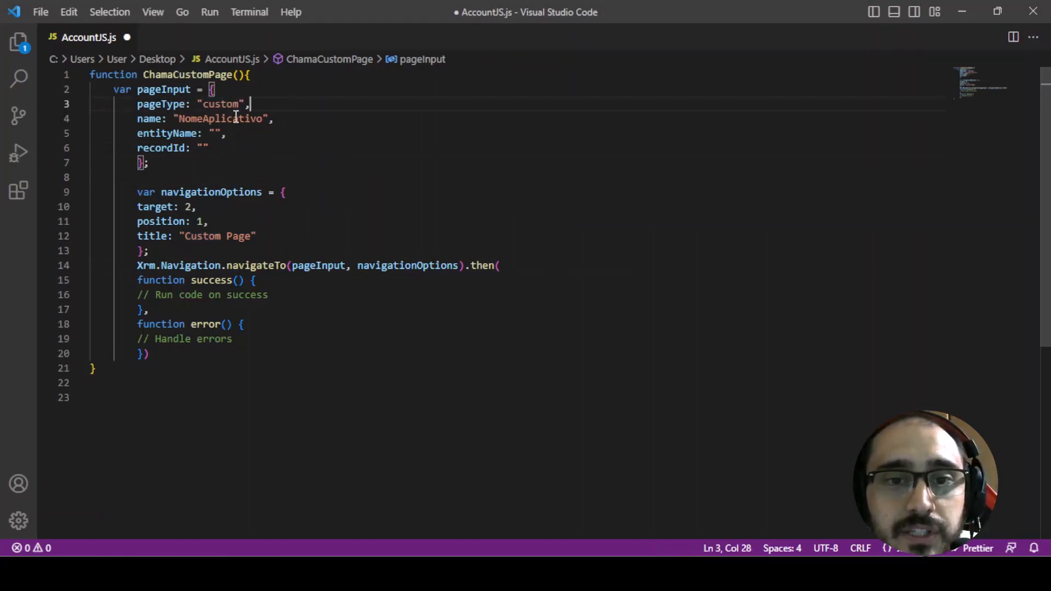
double_click(209, 119)
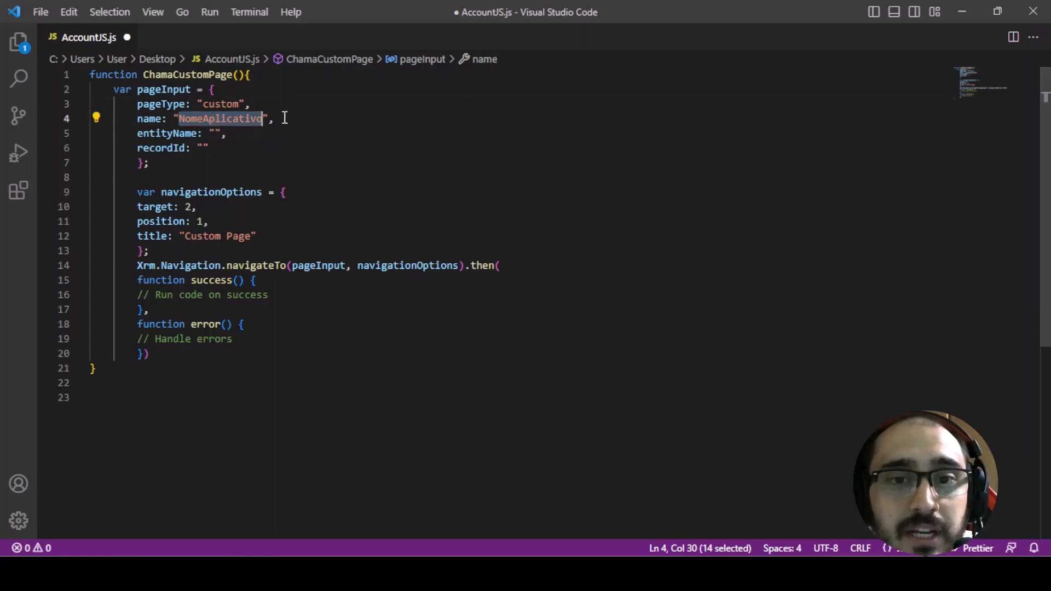
key("ctrl+s")
left_click(253, 115)
Look up Página demonstração's logical name in the Power Apps solution and set pageInput's name to "cr511_pginademonstrao_c2e95" in AccountJS.js
key("alt+Tab")
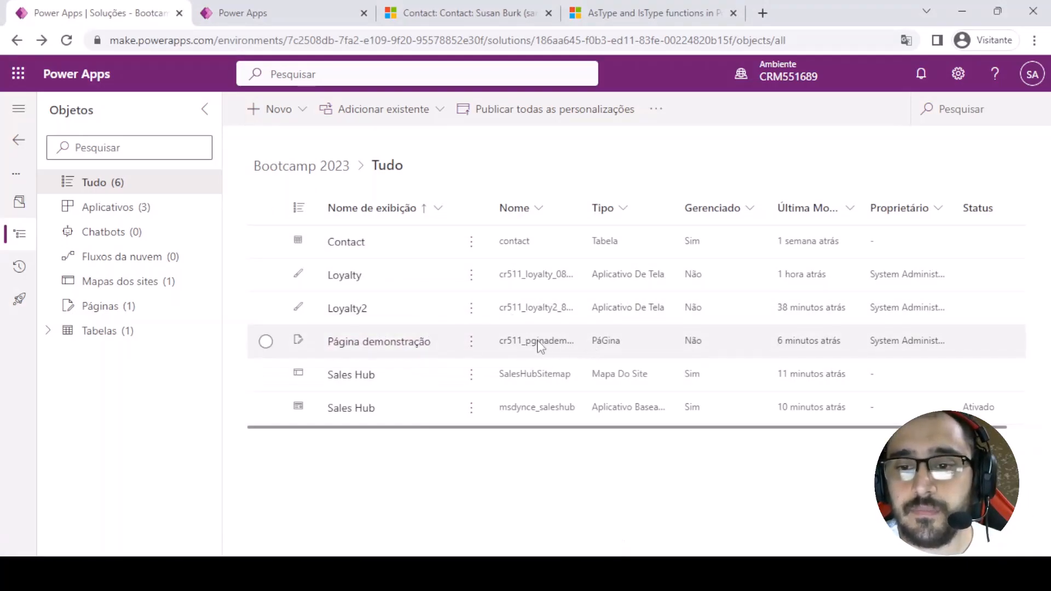
left_click_drag(582, 207, 653, 208)
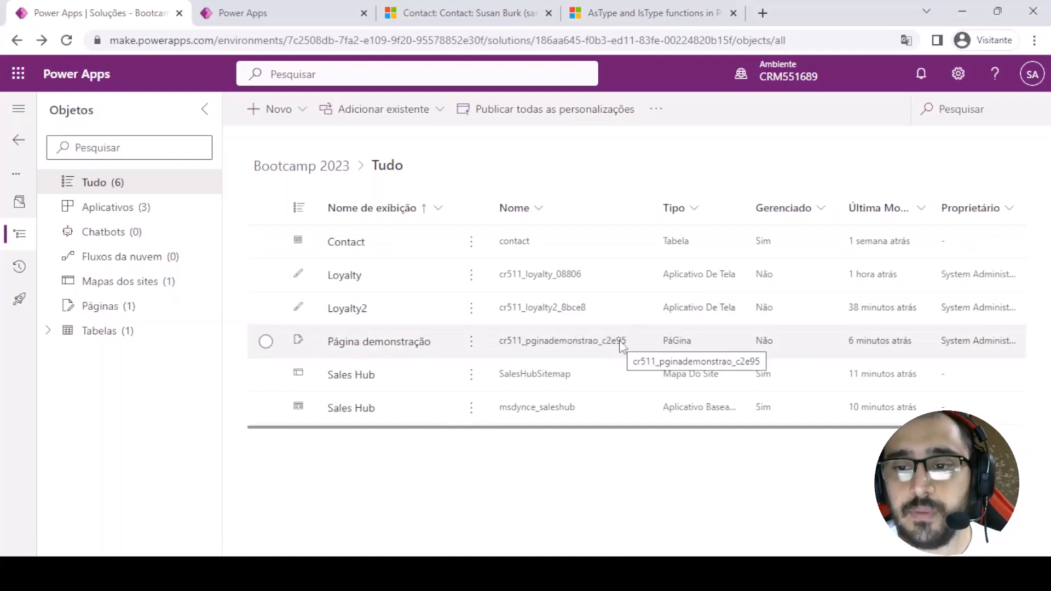
left_click(481, 343)
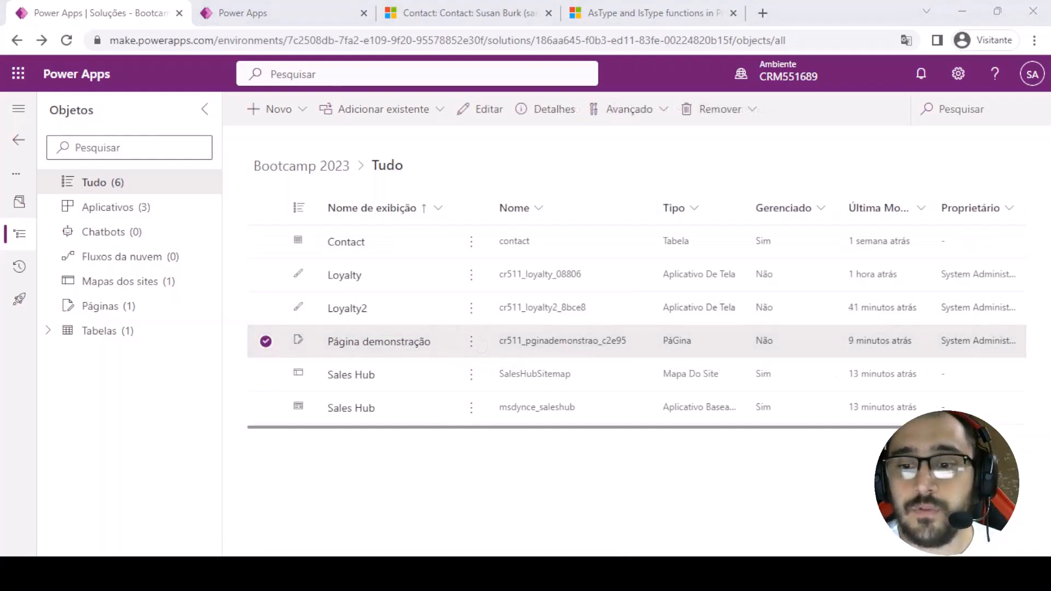
left_click(383, 573)
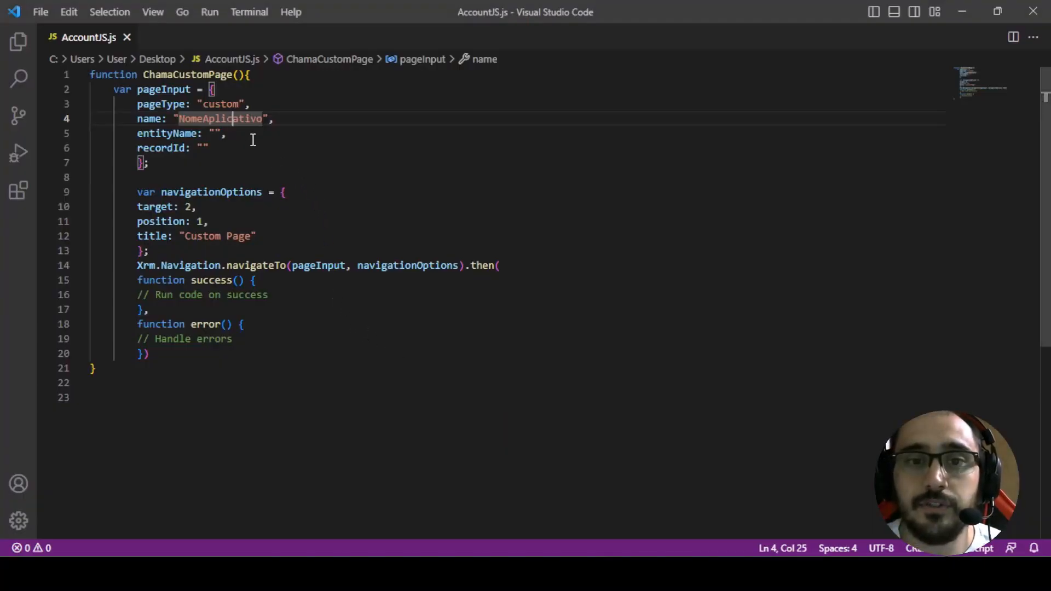
double_click(236, 118)
type("cr511_pginademonstrao_c2e95")
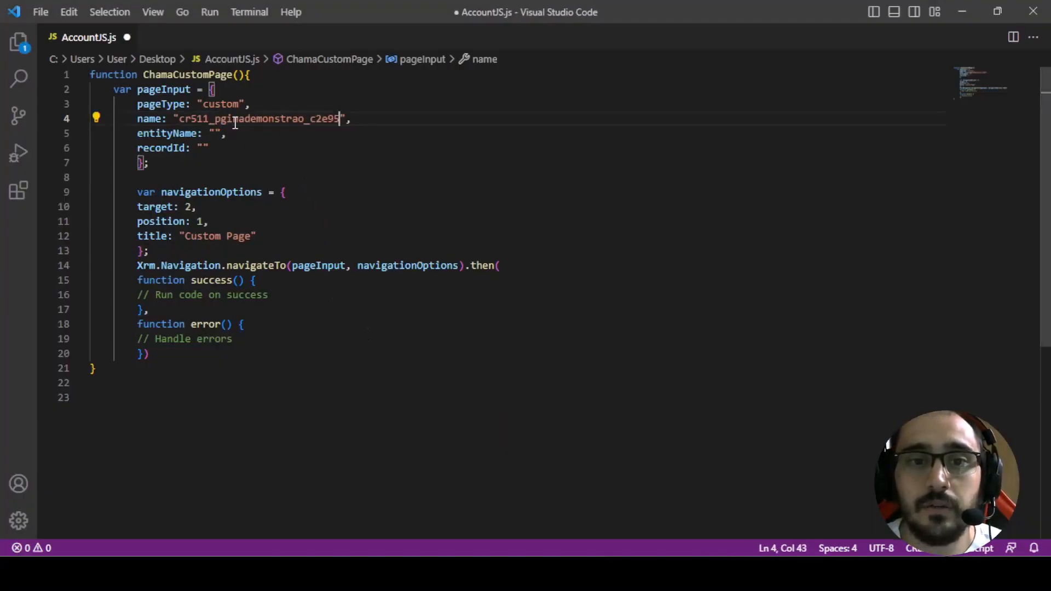
left_click(402, 121)
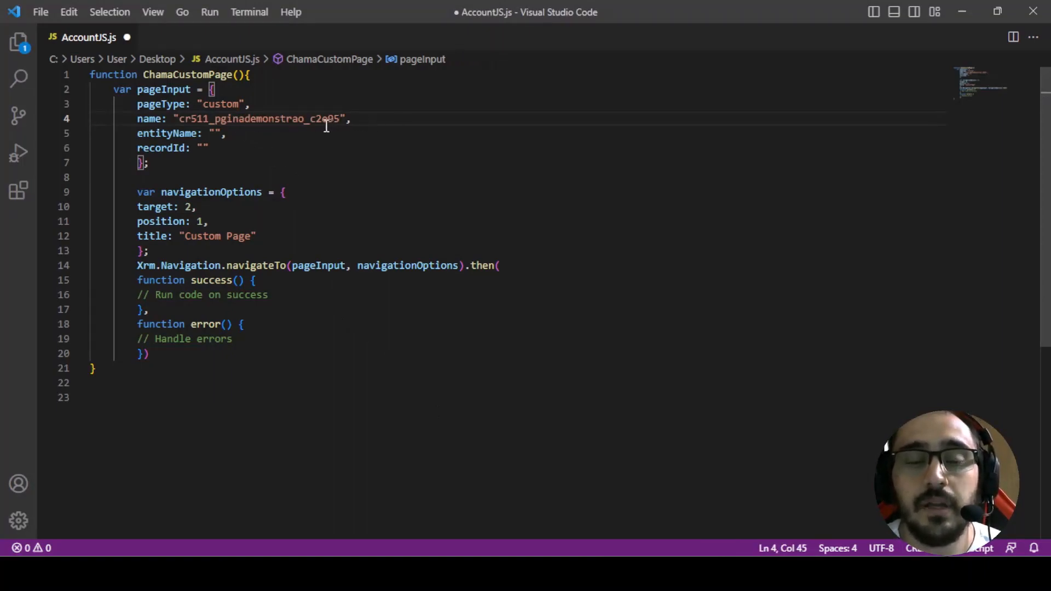
Examine the entityName and recordId properties of pageInput in AccountJS.js
left_click(235, 150)
double_click(171, 133)
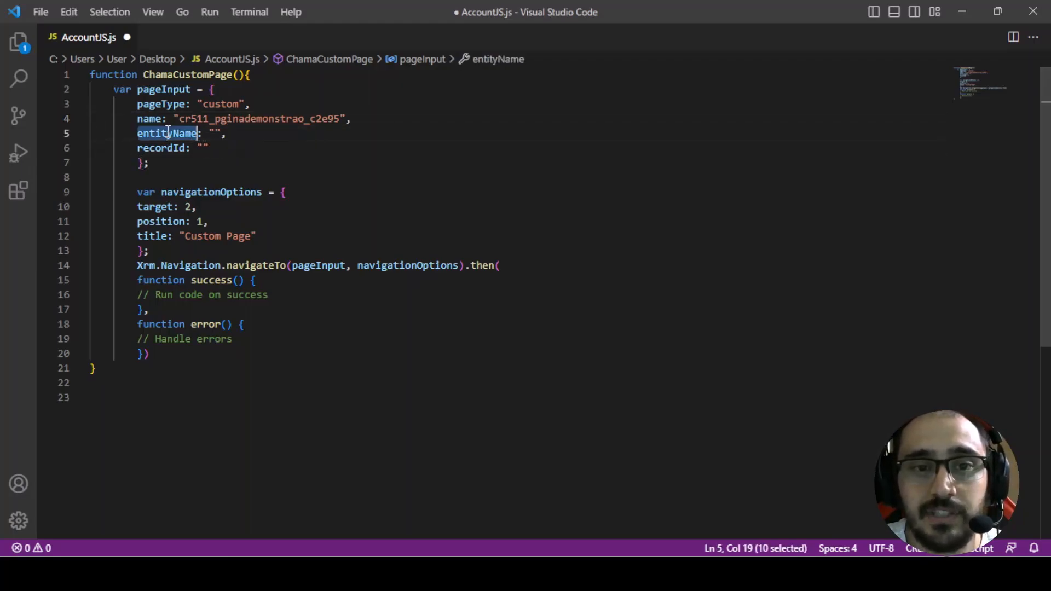
left_click(265, 147)
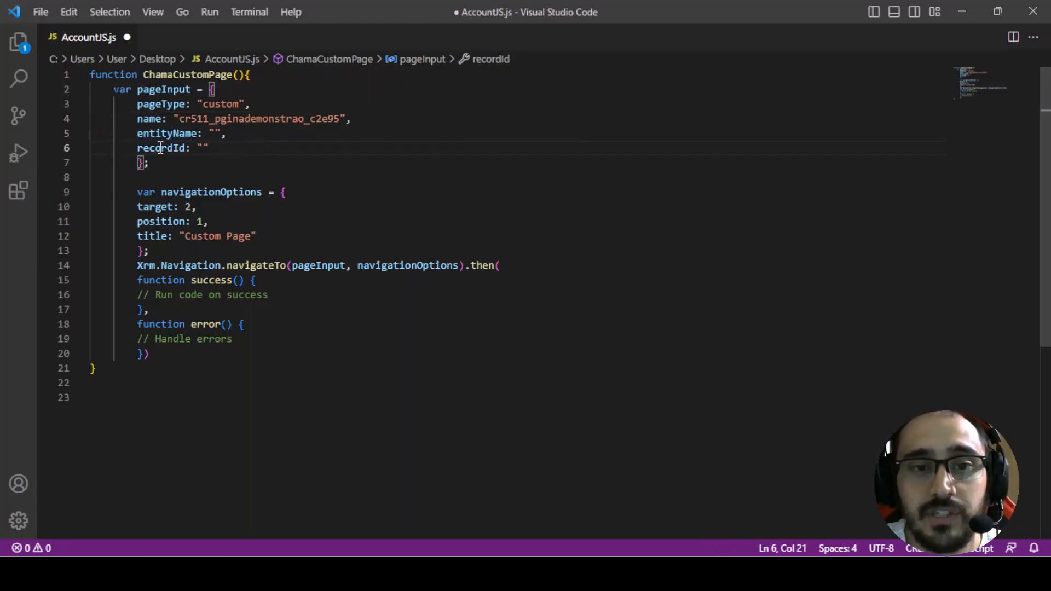
double_click(161, 148)
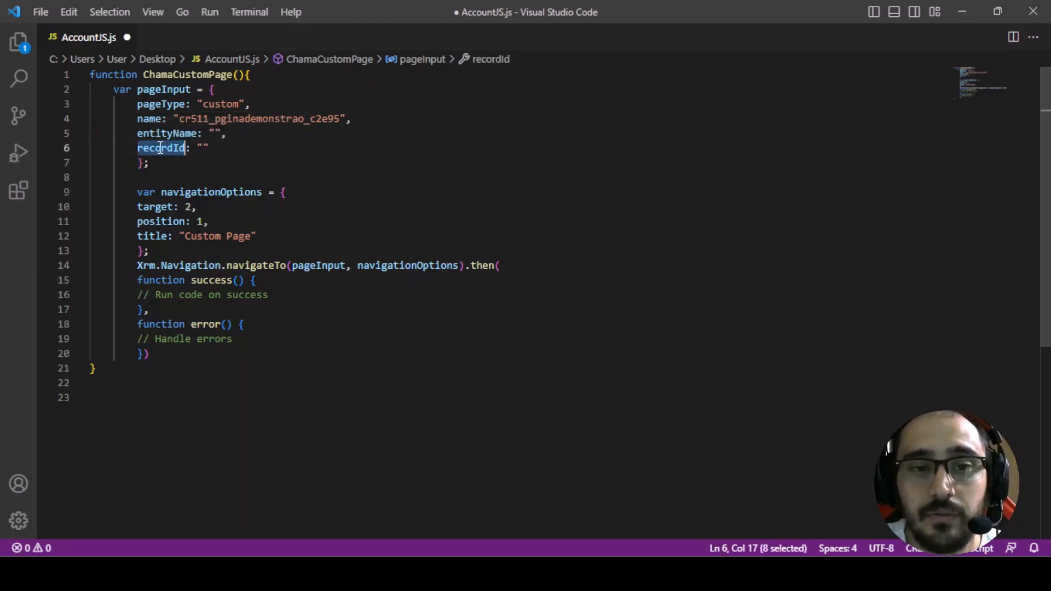
left_click(266, 153)
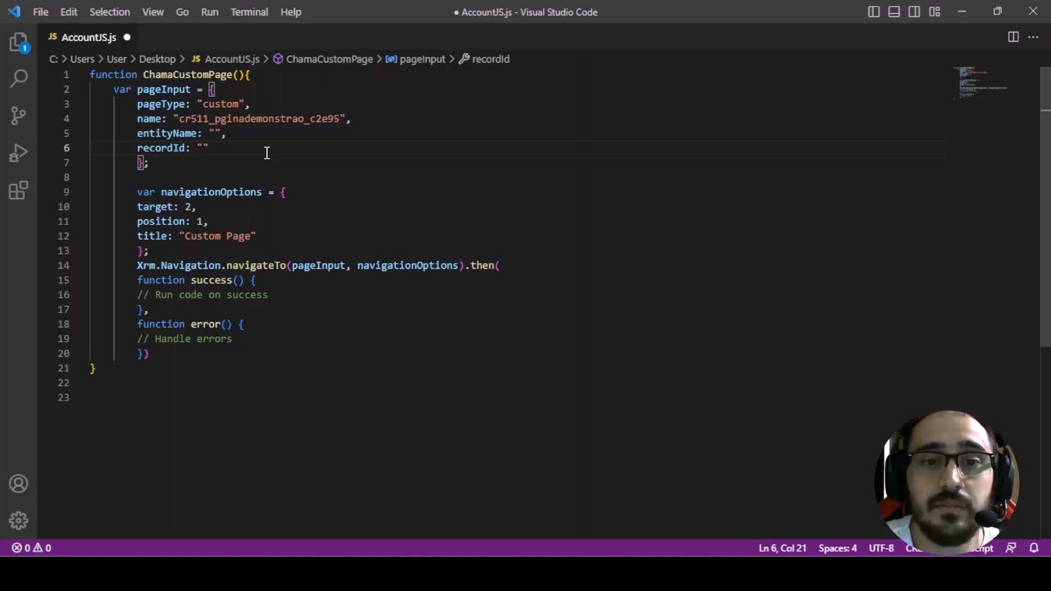
left_click(216, 132)
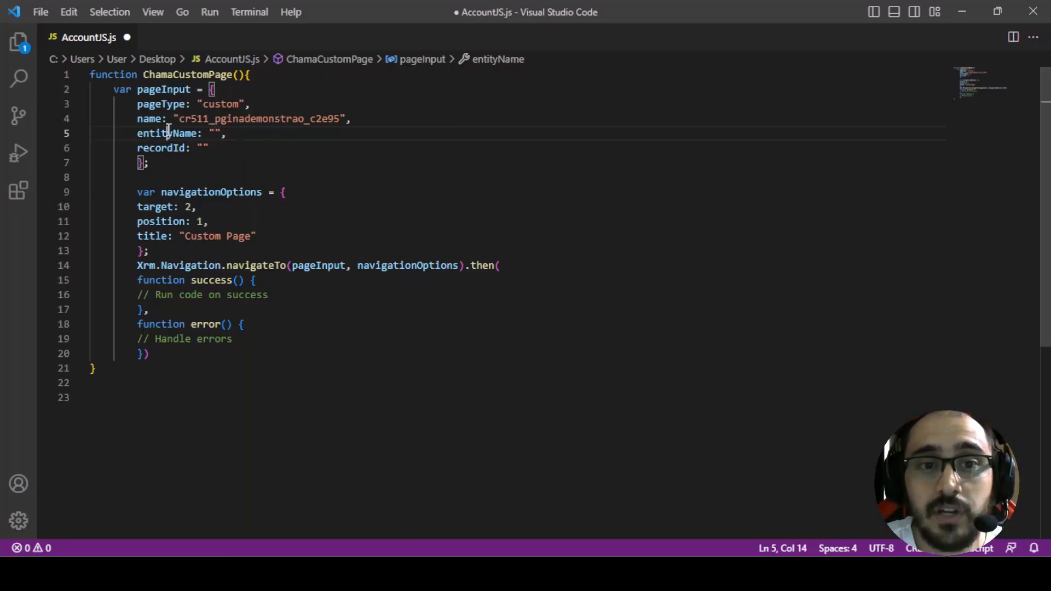
Set pageInput's entityName property in AccountJS.js to the sample value "entityName_teste"
double_click(166, 133)
left_click(220, 134)
type("entityName")
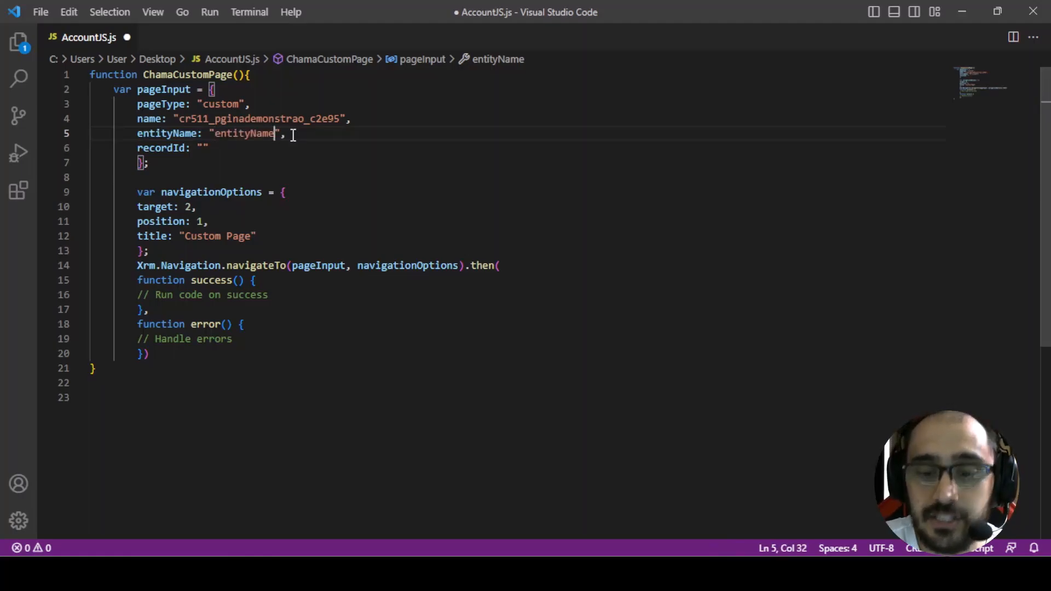
type("_teste")
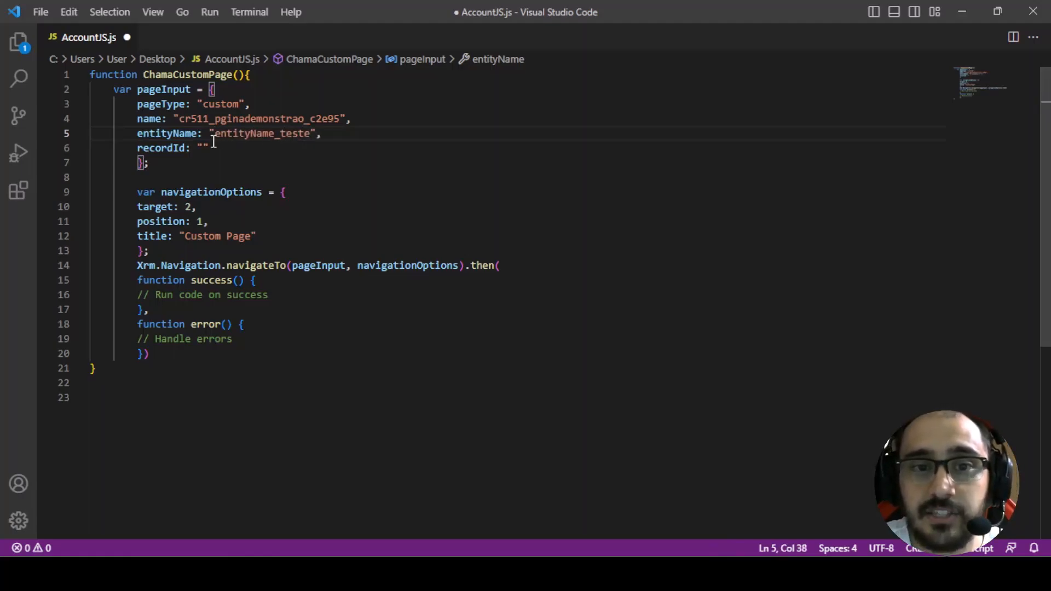
Set pageInput's recordId property in AccountJS.js to the sample value "recordId_test"
left_click(178, 148)
double_click(178, 148)
key("ctrl+c")
left_click(203, 148)
key("ctrl+v")
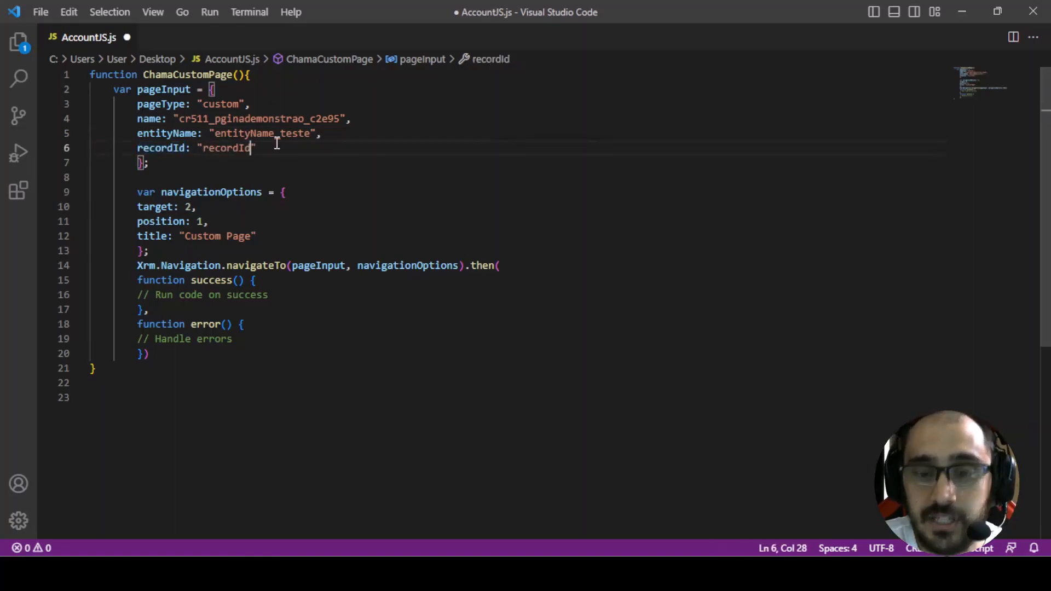
type("_test")
key("End")
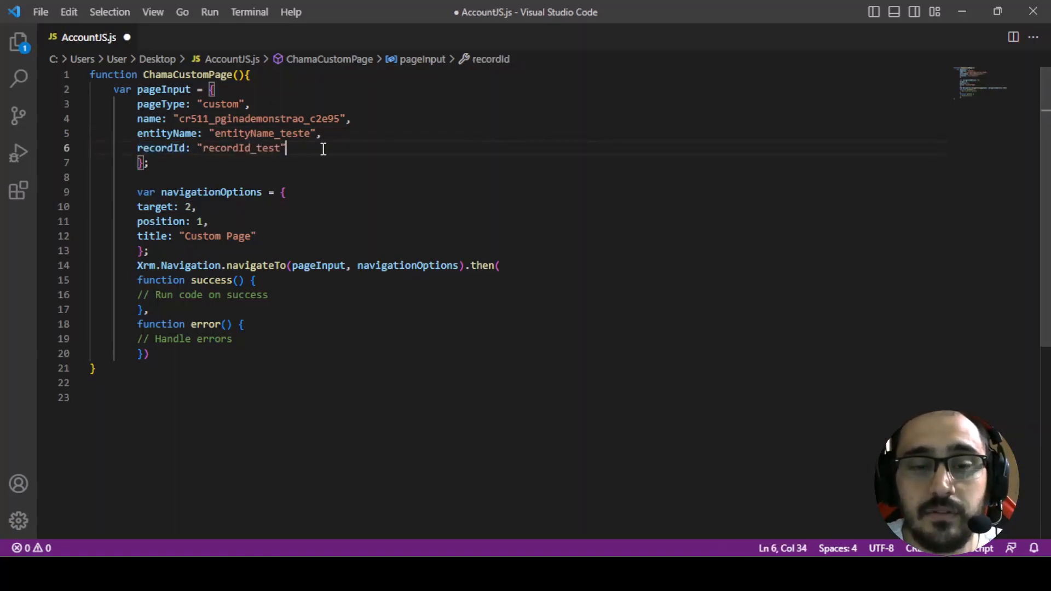
Review the entityName and recordId properties of pageInput together with their sample values
left_click(246, 148)
left_click(250, 134)
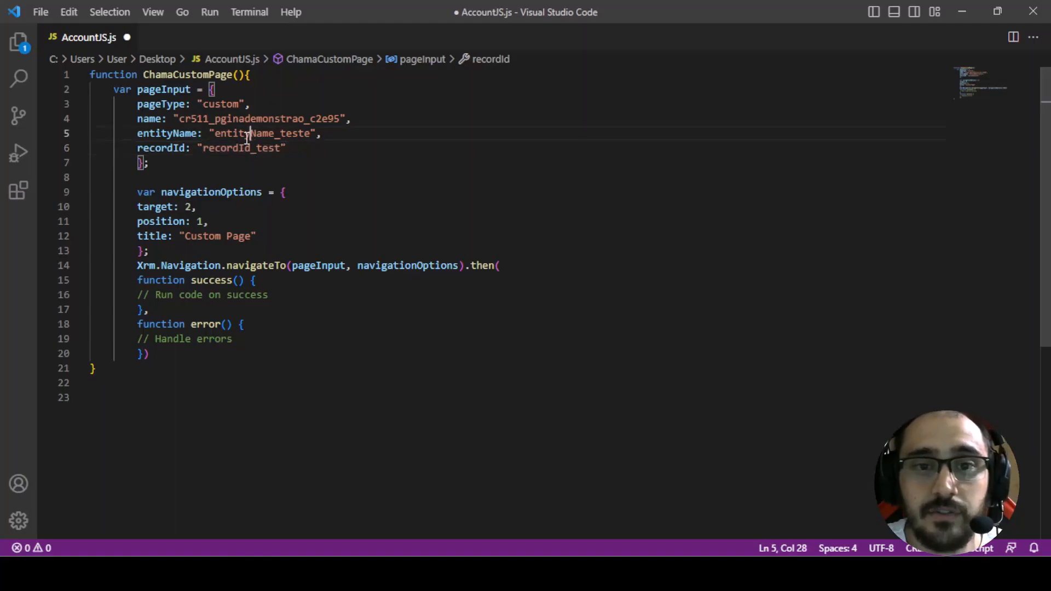
left_click(183, 162)
double_click(173, 135)
left_click(167, 161)
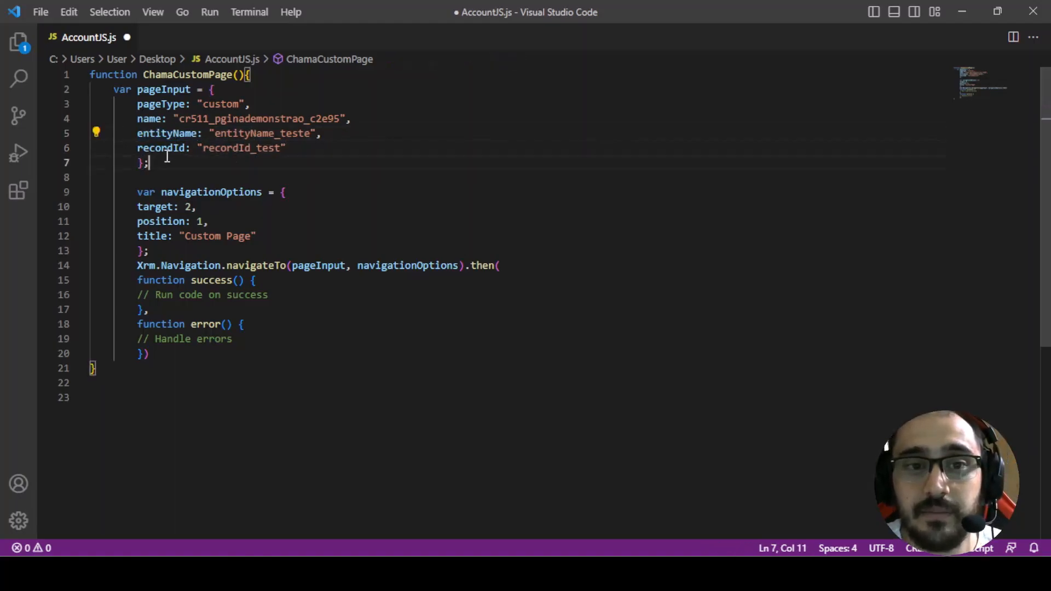
double_click(170, 151)
left_click(251, 147)
left_click(279, 149)
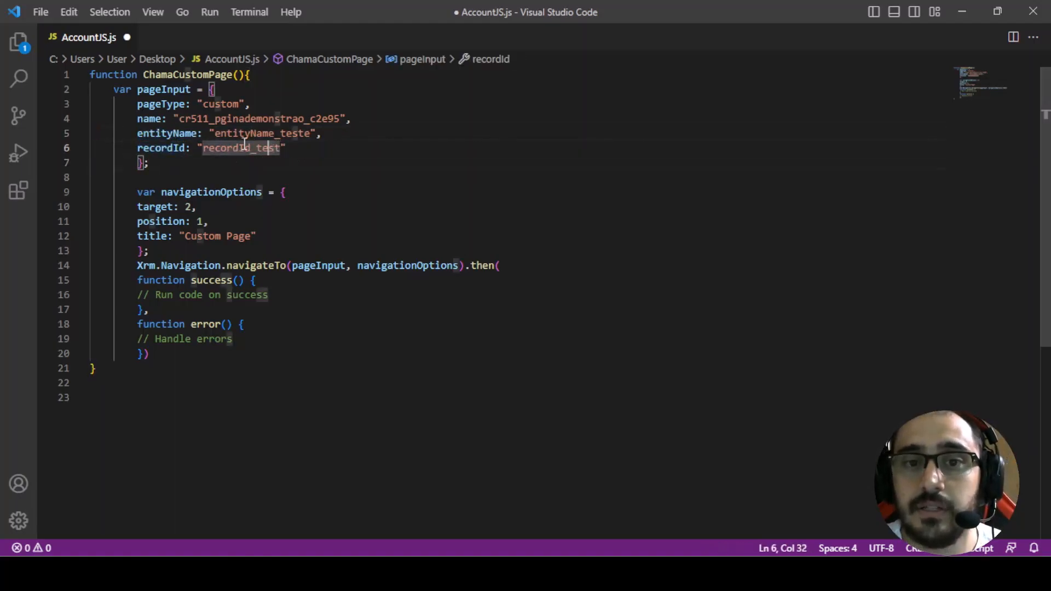
left_click_drag(280, 149, 208, 147)
left_click(212, 148)
left_click_drag(313, 135, 227, 134)
left_click(284, 148)
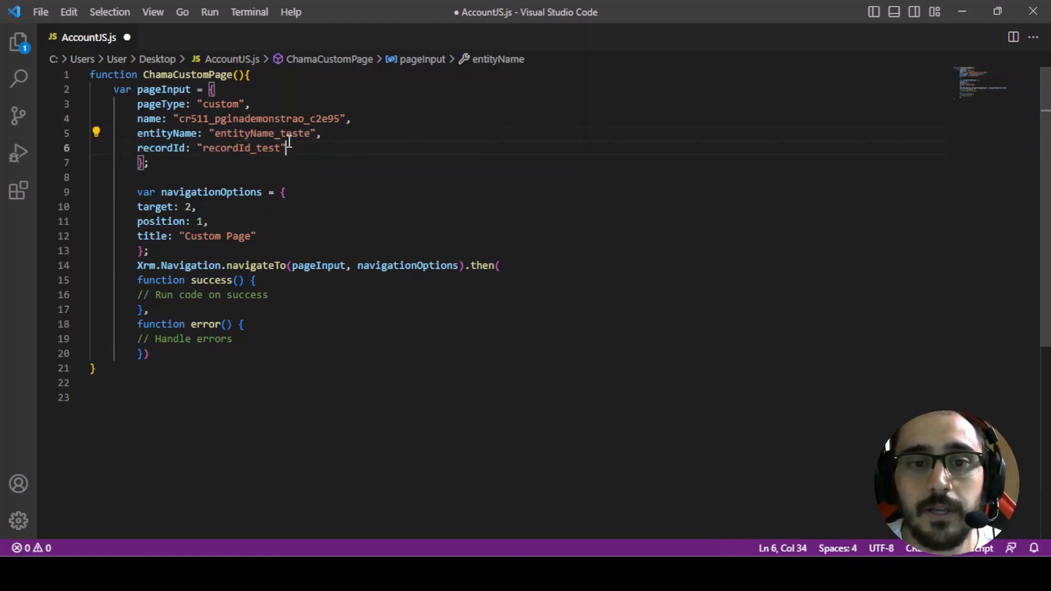
Examine the navigationOptions object in AccountJS.js, going through its target, position and title properties
left_click(168, 163)
left_click(212, 193)
double_click(213, 193)
left_click(237, 219)
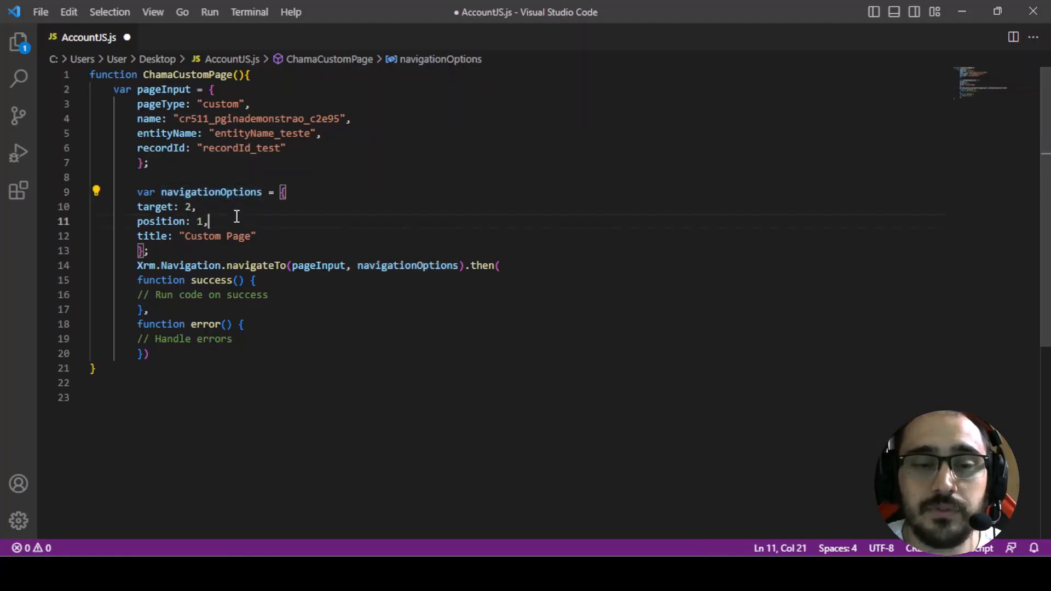
left_click_drag(205, 210, 132, 208)
left_click(217, 209)
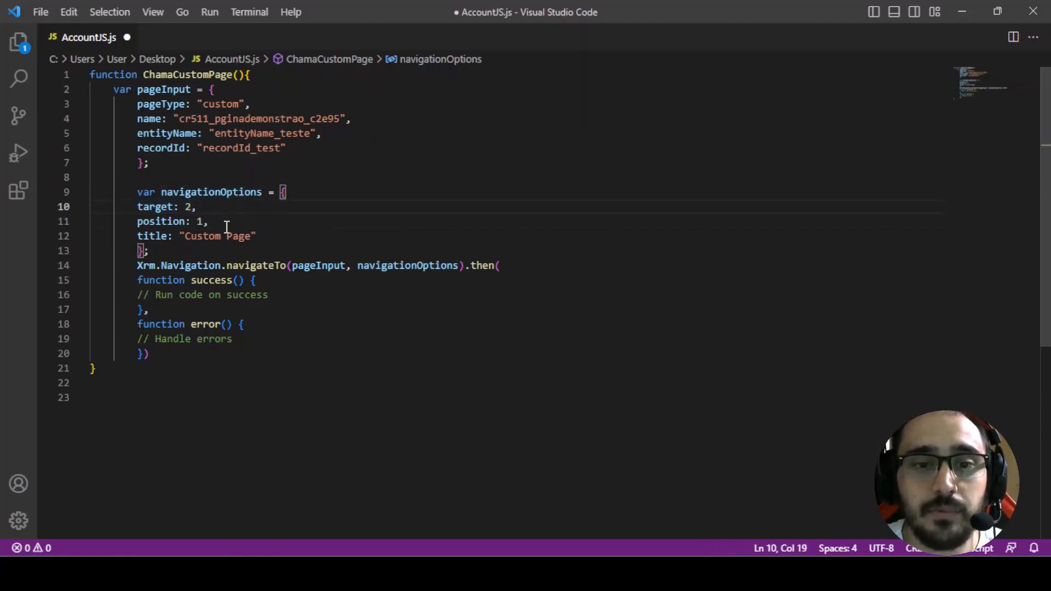
left_click_drag(222, 224, 137, 221)
left_click(255, 220)
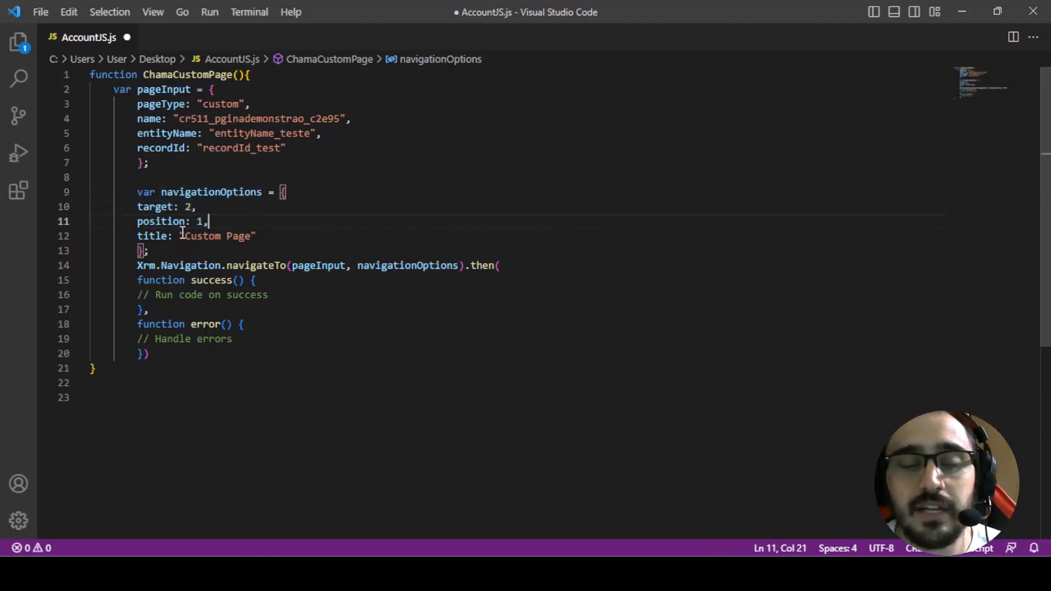
left_click(169, 235)
left_click(244, 236)
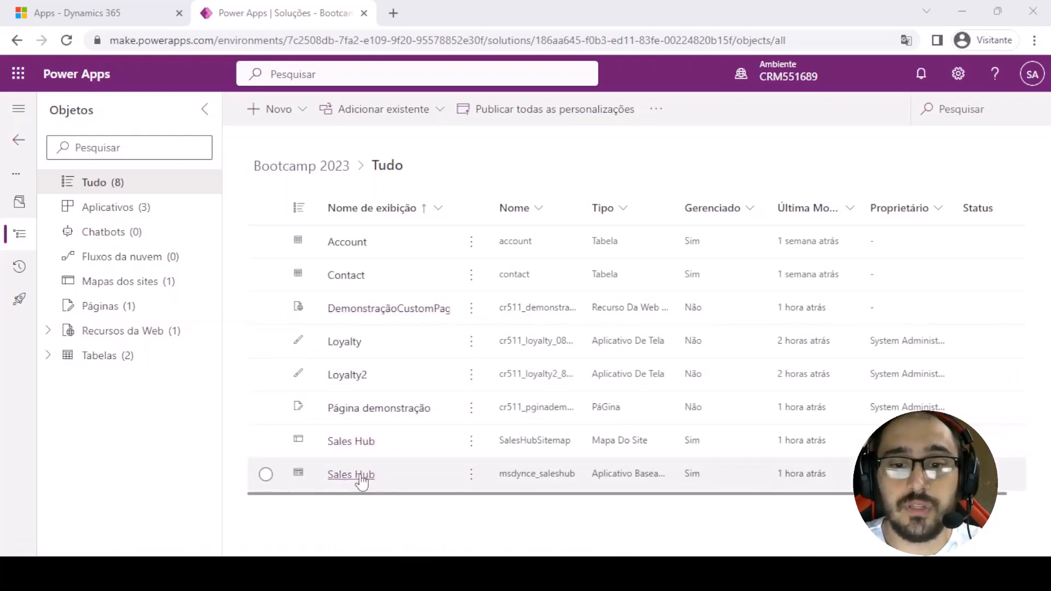
From the Bootcamp 2023 solution in Power Apps, edit the Sales Hub app and open Account's Grade principal command bar for editing
left_click(351, 474)
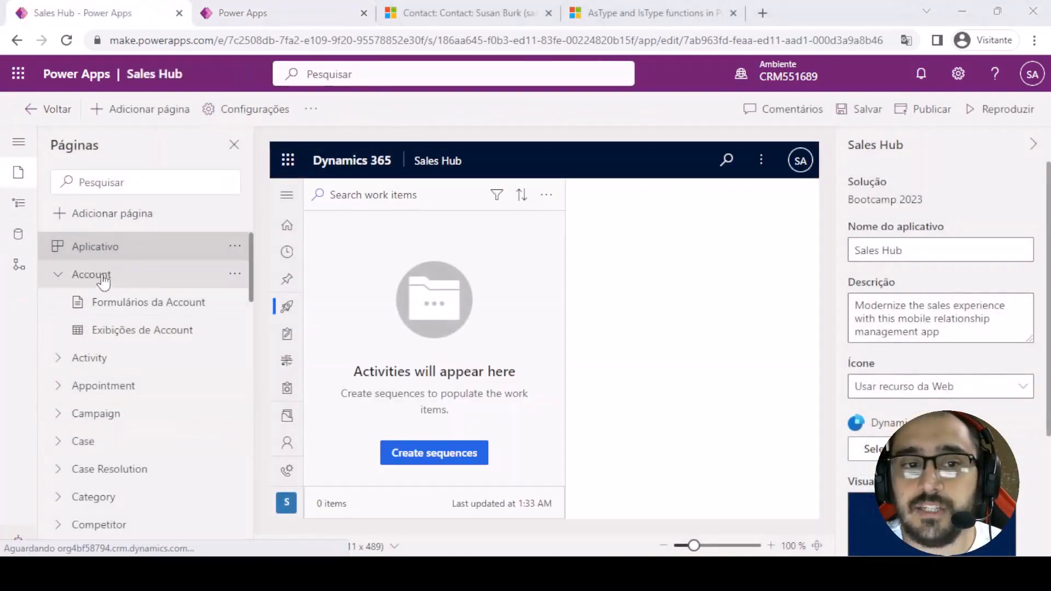
left_click(235, 274)
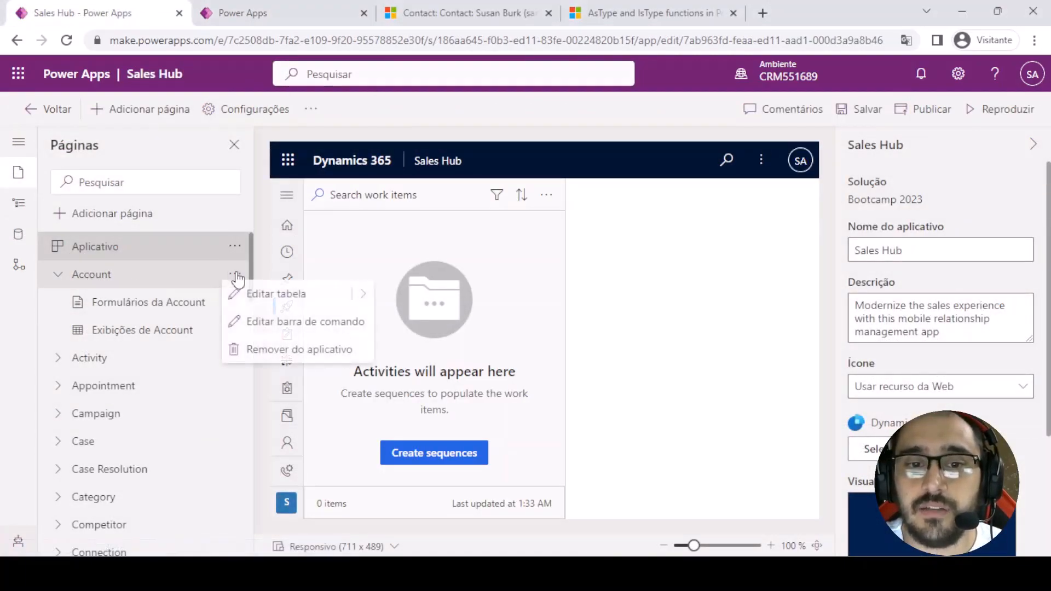
left_click(282, 329)
left_click(547, 337)
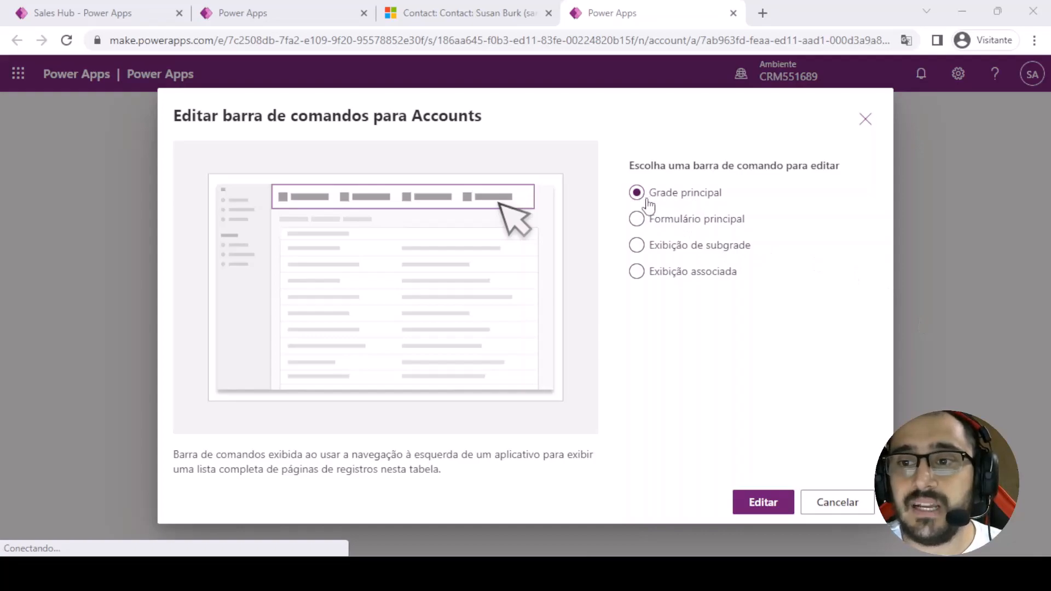
left_click(749, 499)
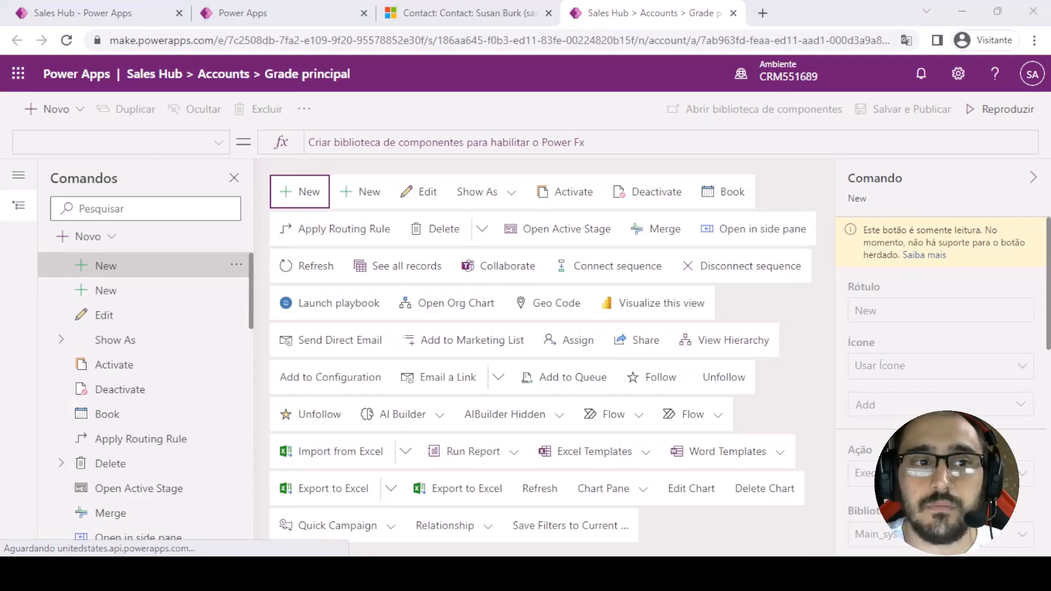
Create a new command of type JavaScript in the Accounts main grid command bar
left_click(77, 112)
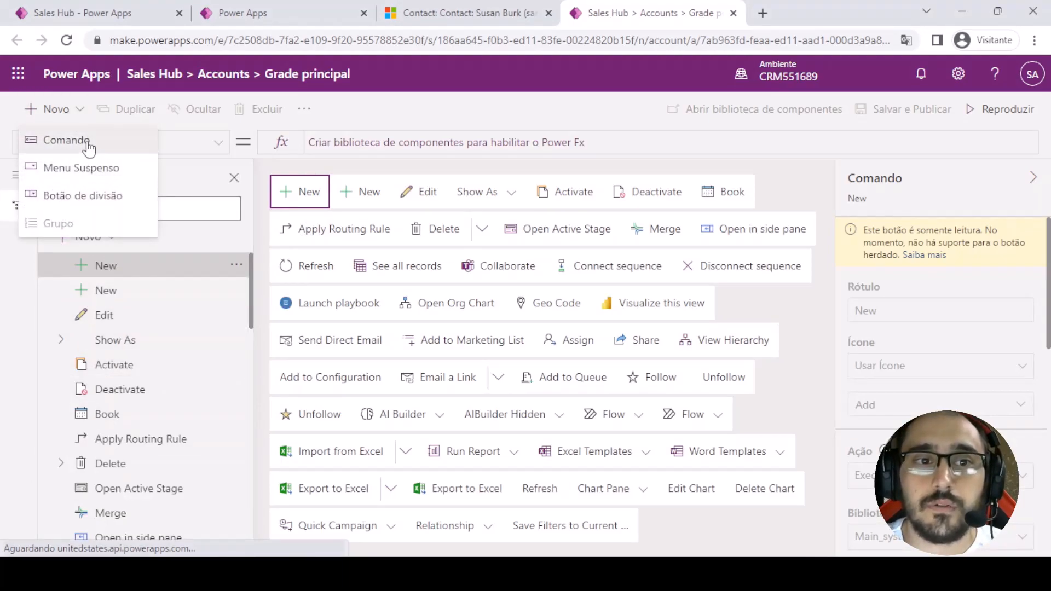
left_click(90, 143)
left_click(350, 367)
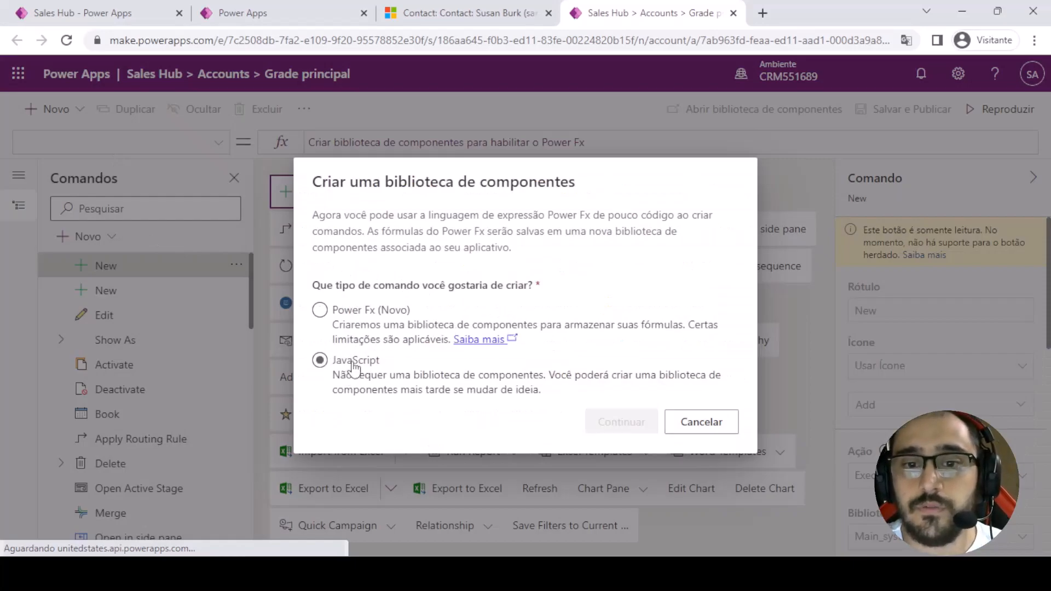
left_click(616, 430)
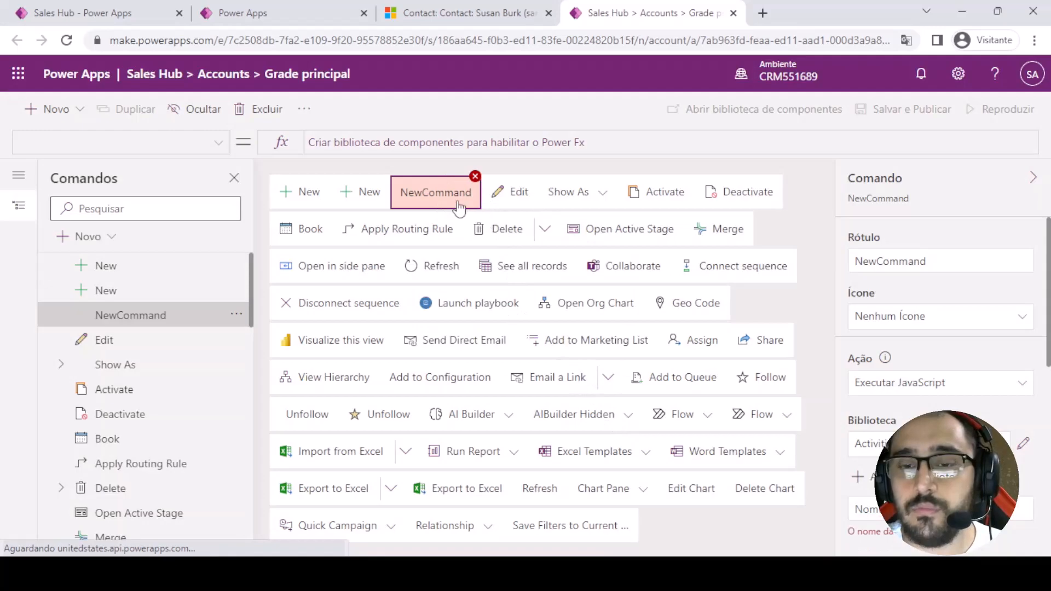
Set the new command's label to "Abrir Custom Page"
double_click(948, 265)
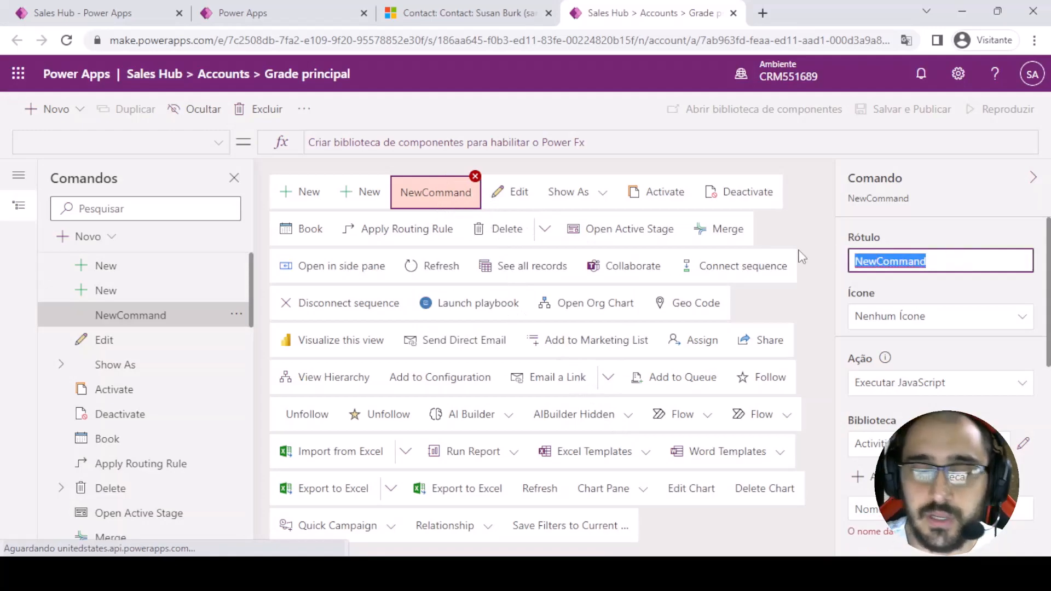
type("A")
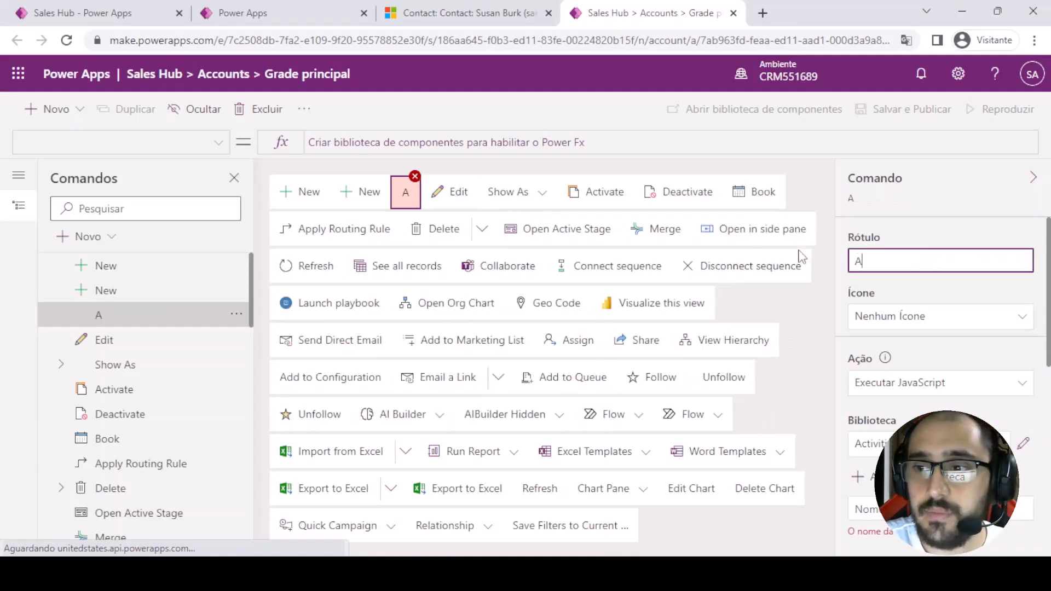
type("brir CUs")
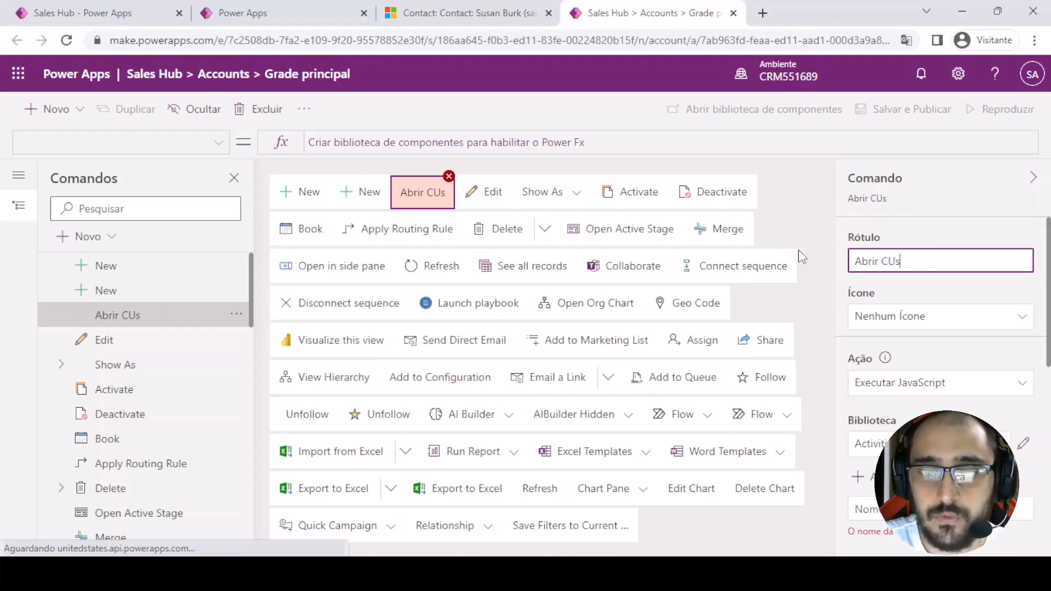
type("tom Page")
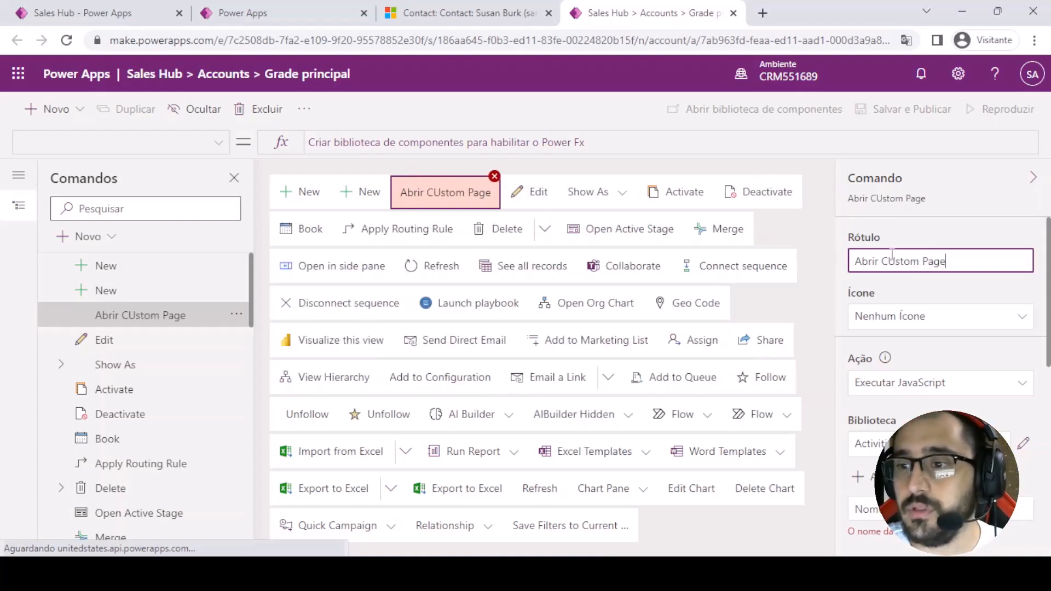
left_click(896, 261)
key("BackSpace")
type("u")
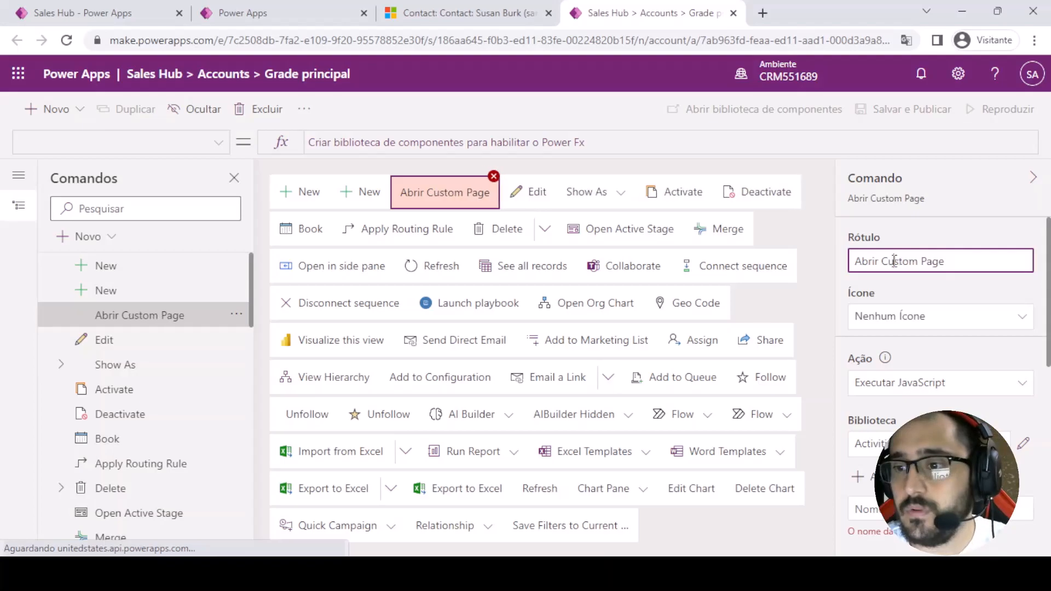
left_click(980, 300)
Find the DemonstraçãoCustomPage web resource and add it as the JavaScript library of the Abrir Custom Page command
scroll(980, 300, "down", 2)
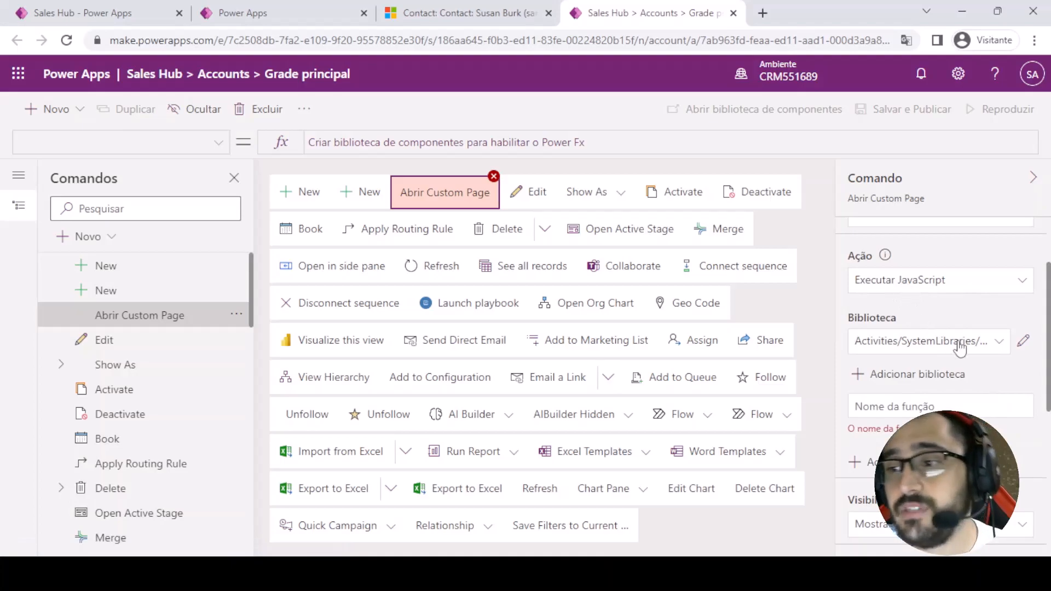
left_click(1000, 342)
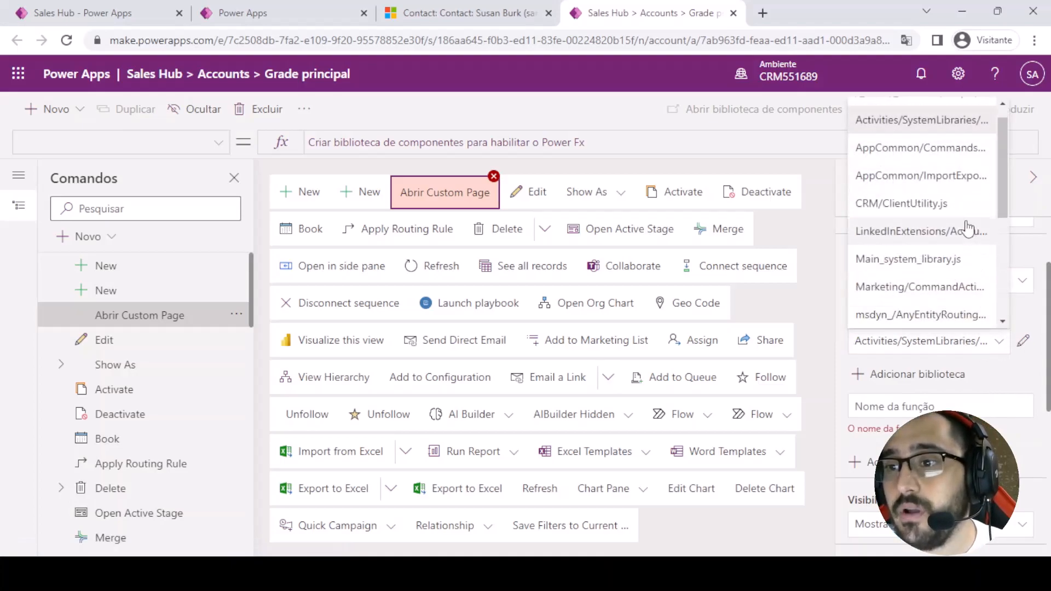
scroll(968, 229, "down", 5)
scroll(943, 277, "up", 5)
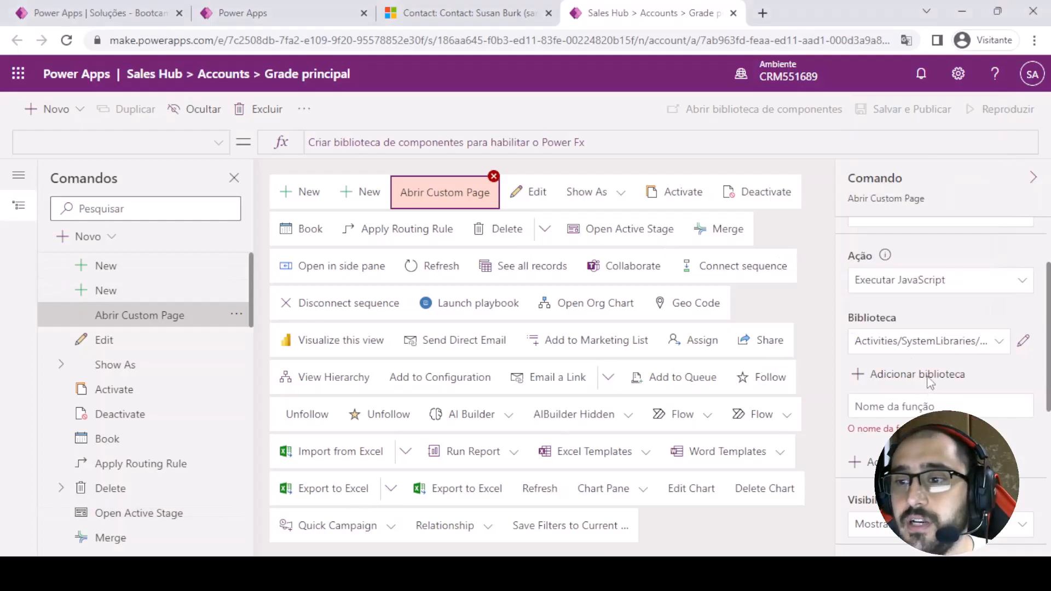
left_click(920, 375)
left_click(419, 130)
type("demons")
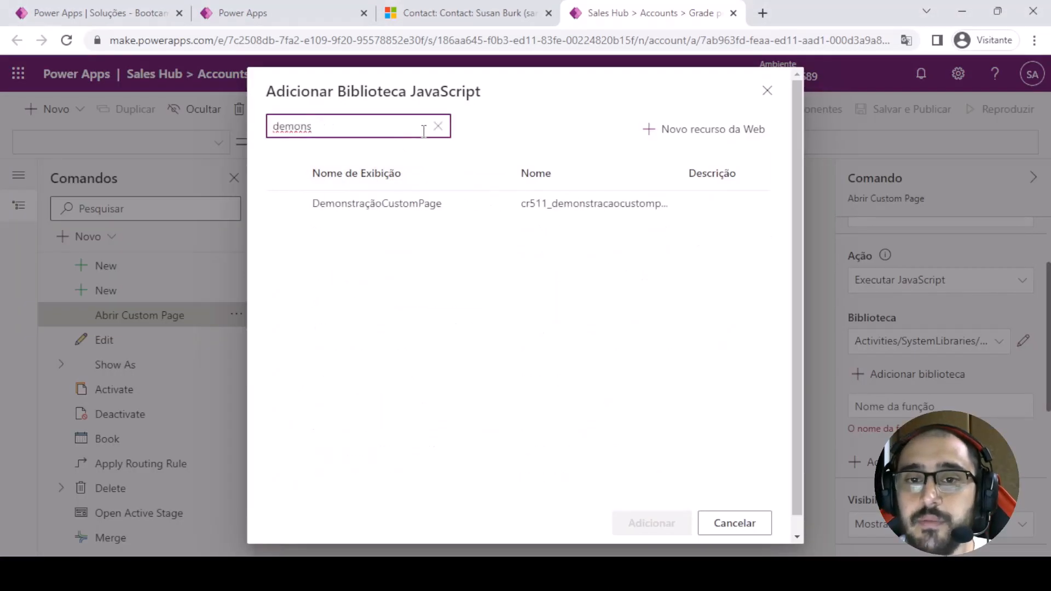
left_click(285, 205)
left_click(651, 521)
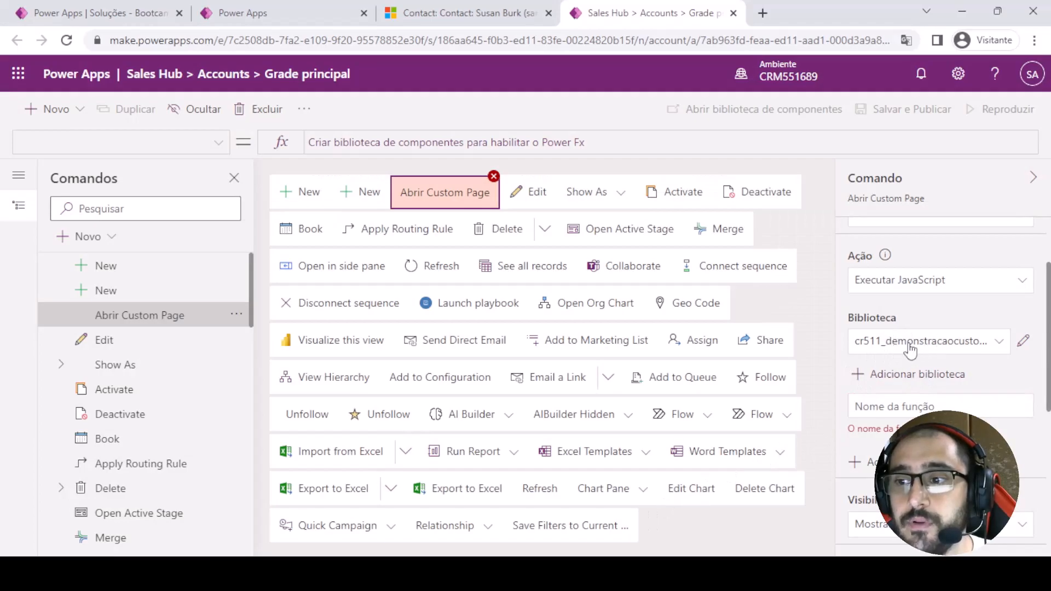
Copy the function name ChamaCustomPage from AccountJS.js in Visual Studio Code and enter it as the command's function name in Power Apps
left_click(891, 408)
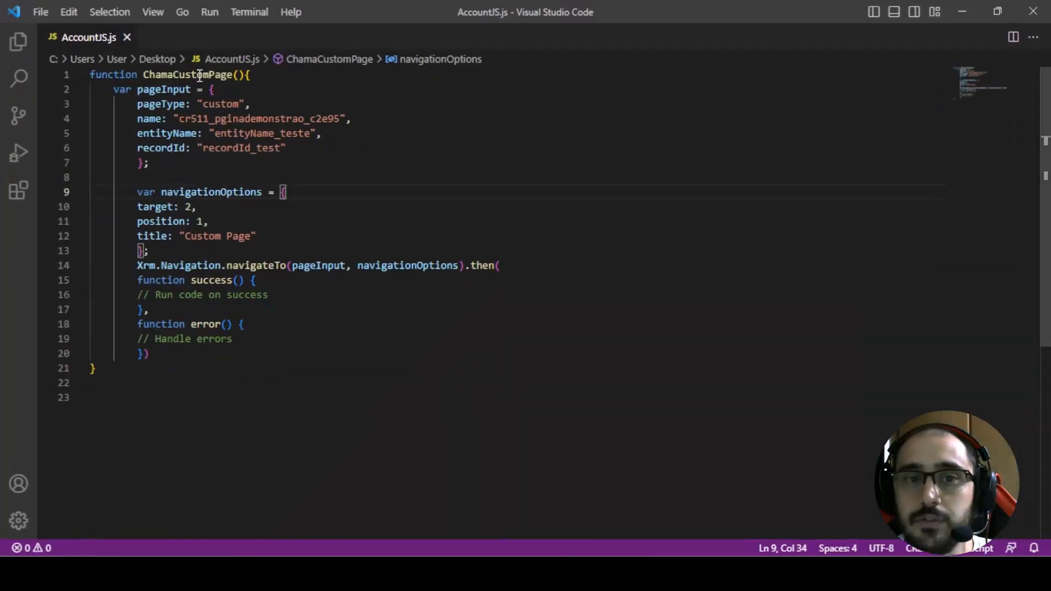
double_click(200, 75)
key("ctrl+c")
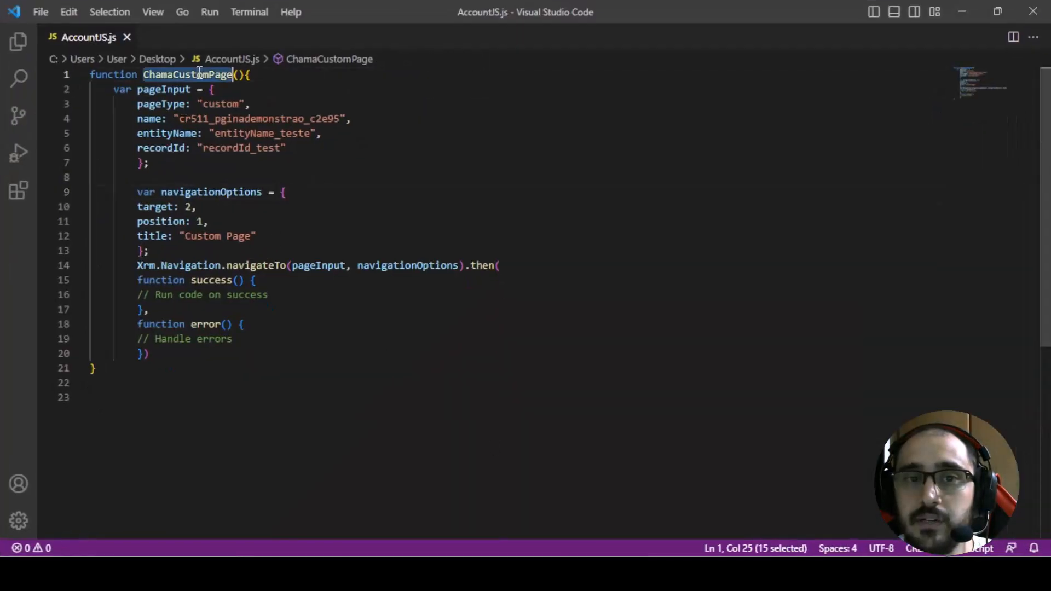
left_click(969, 11)
left_click(931, 406)
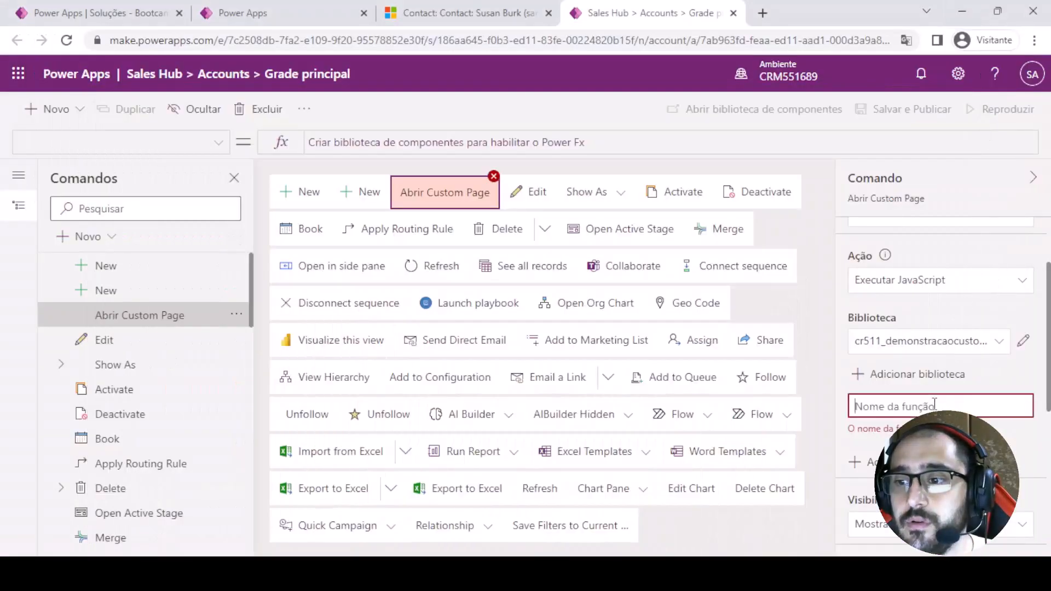
key("ctrl+v")
left_click(958, 430)
Review the parameter, visibility and tooltip settings of the Abrir Custom Page command
scroll(958, 430, "down", 2)
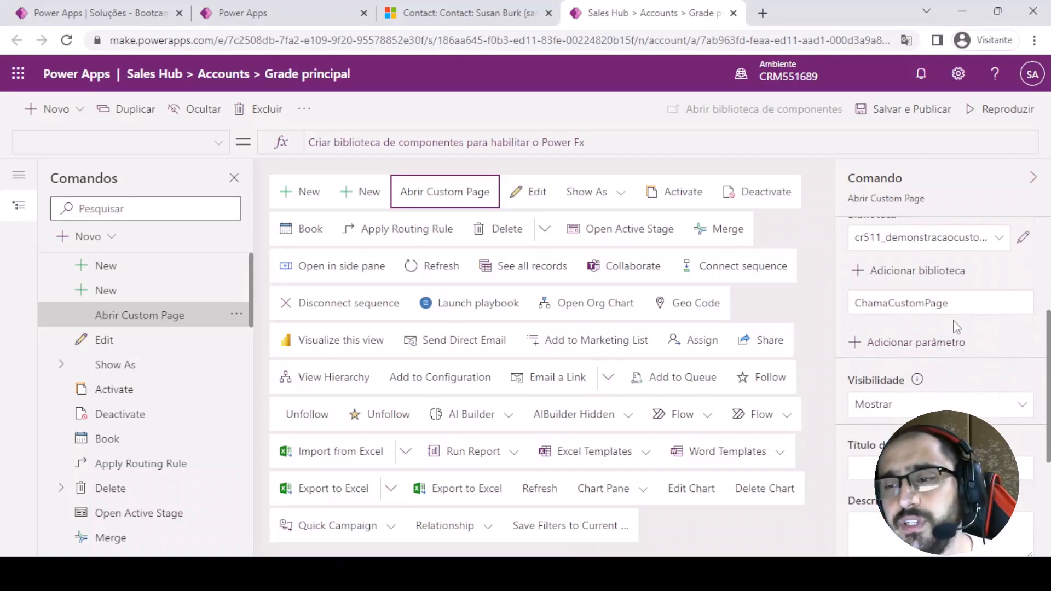
scroll(974, 352, "down", 1)
scroll(973, 352, "down", 2)
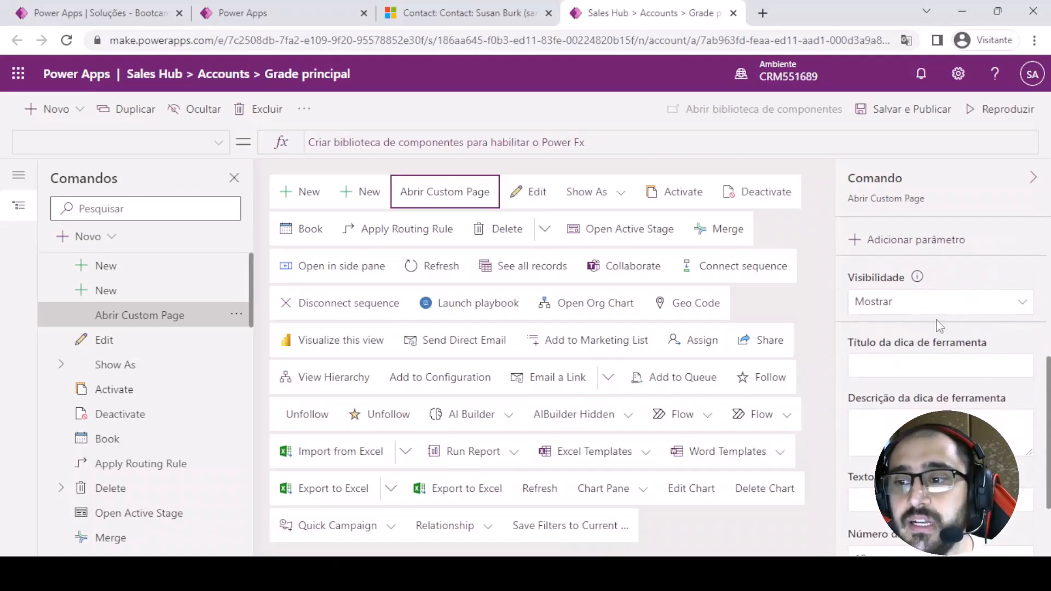
scroll(941, 325, "down", 1)
scroll(927, 331, "up", 1)
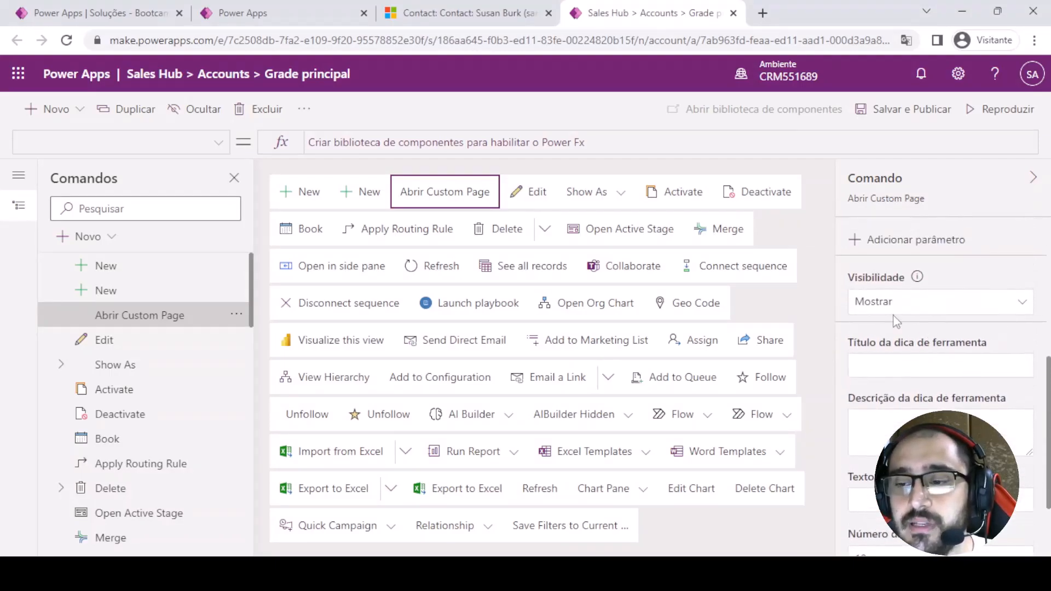
Save and publish the Abrir Custom Page command
scroll(896, 322, "down", 2)
left_click(934, 267)
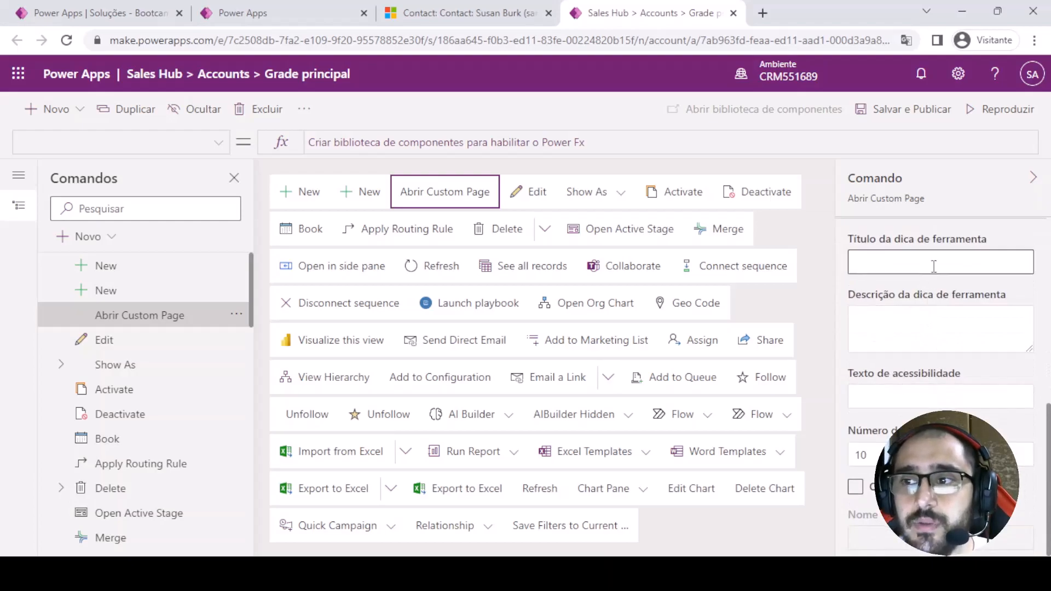
left_click(893, 115)
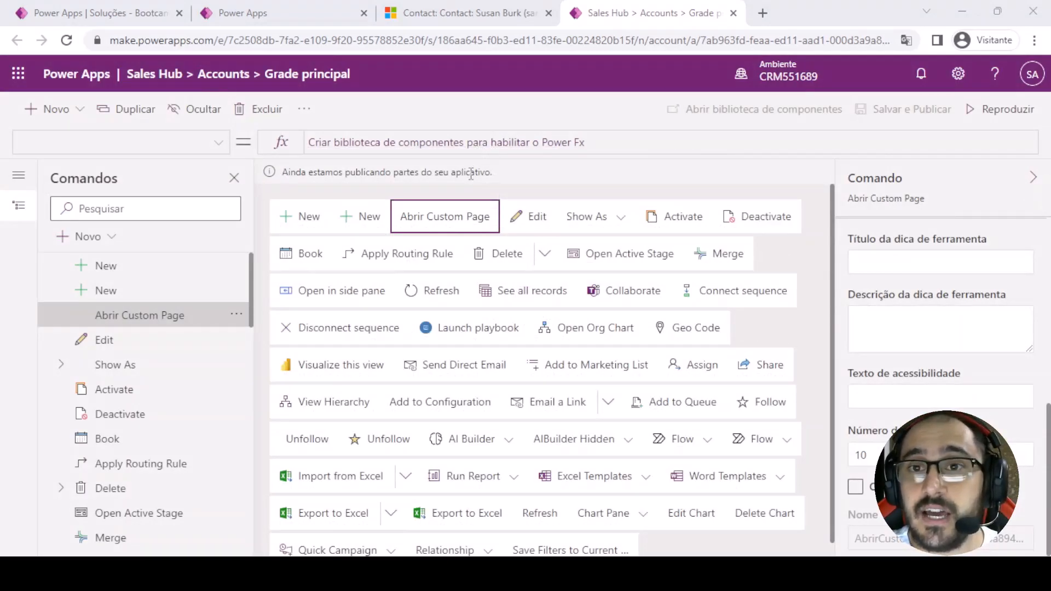
Reload the Sales Hub app in Dynamics 365 and open the Accounts list with the site navigation collapsed
left_click(467, 13)
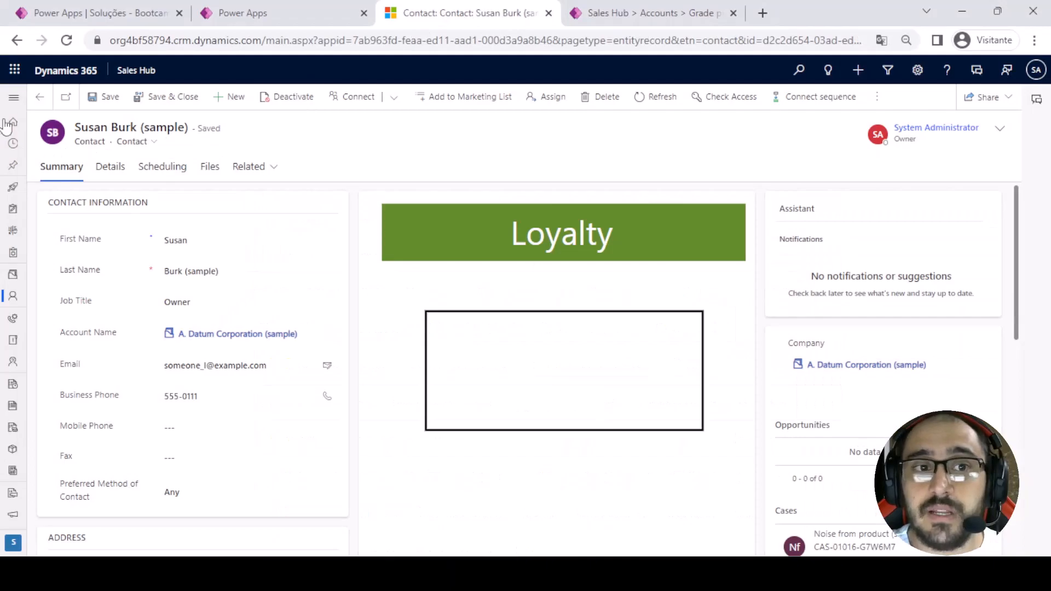
left_click(68, 43)
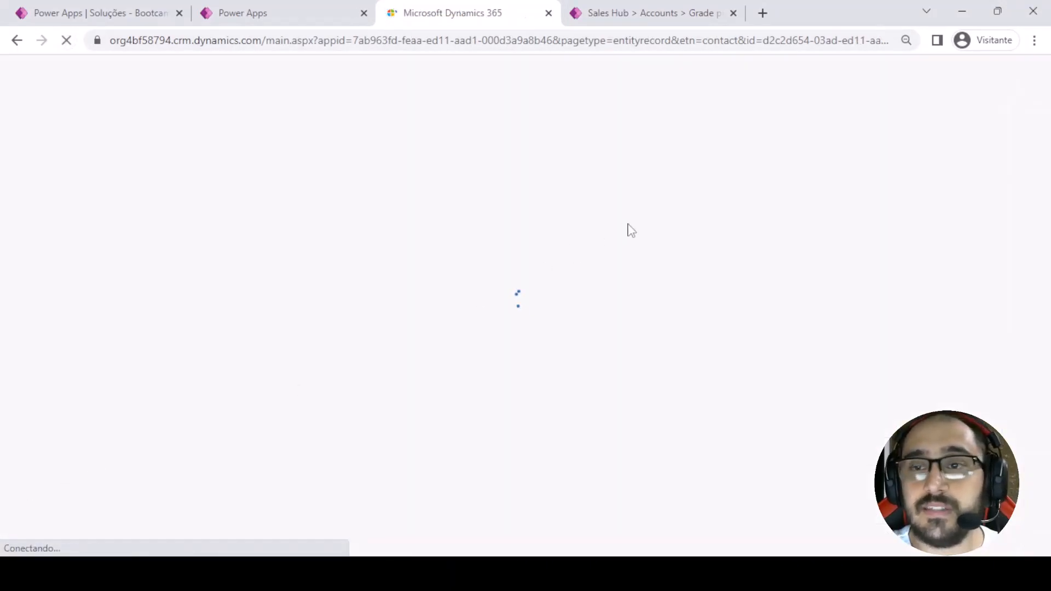
left_click(906, 41)
left_click(890, 69)
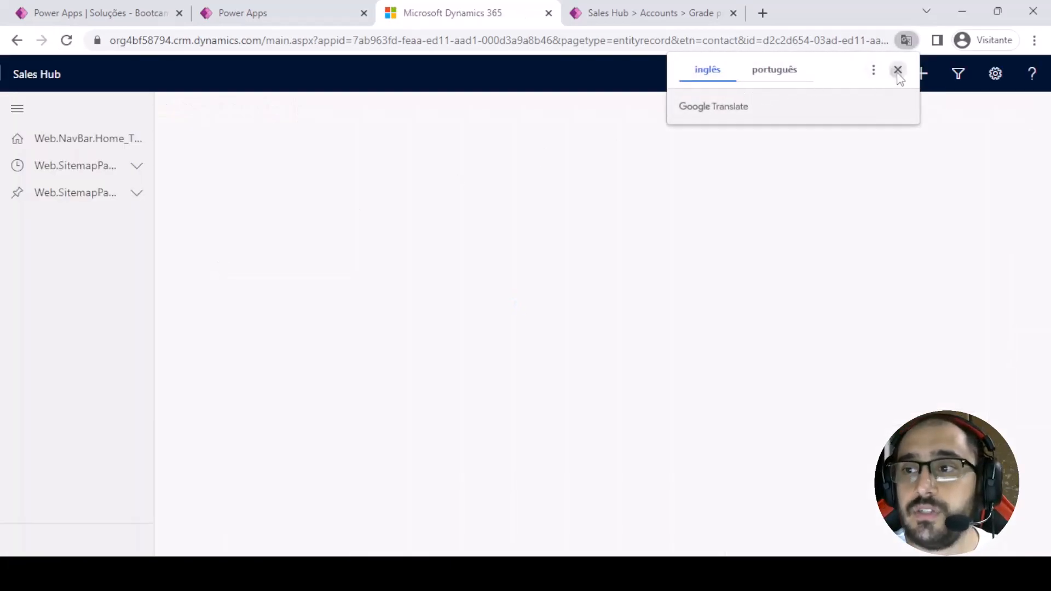
left_click(898, 69)
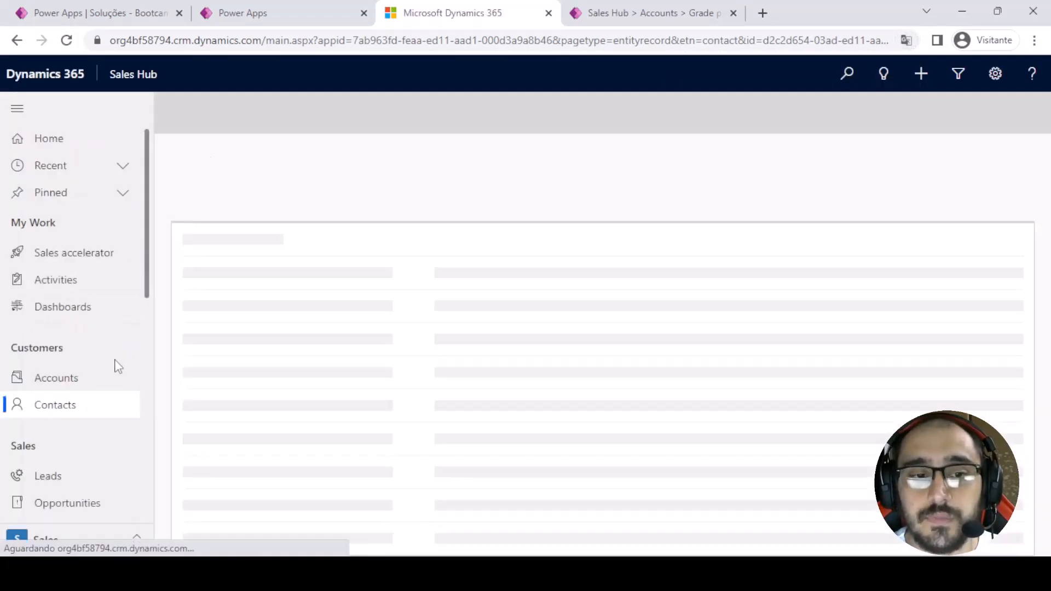
left_click(83, 380)
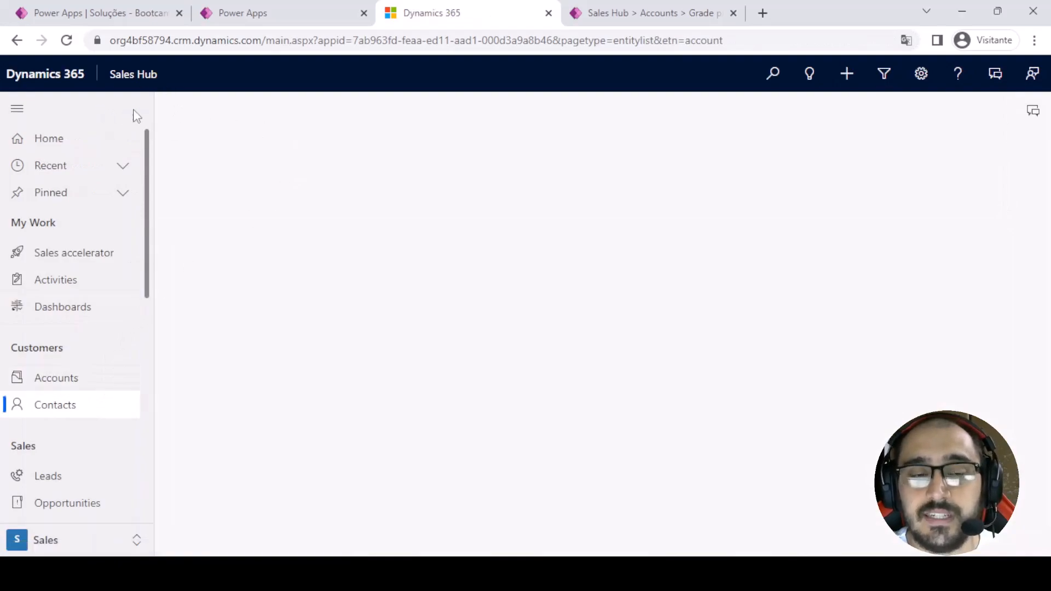
left_click(17, 109)
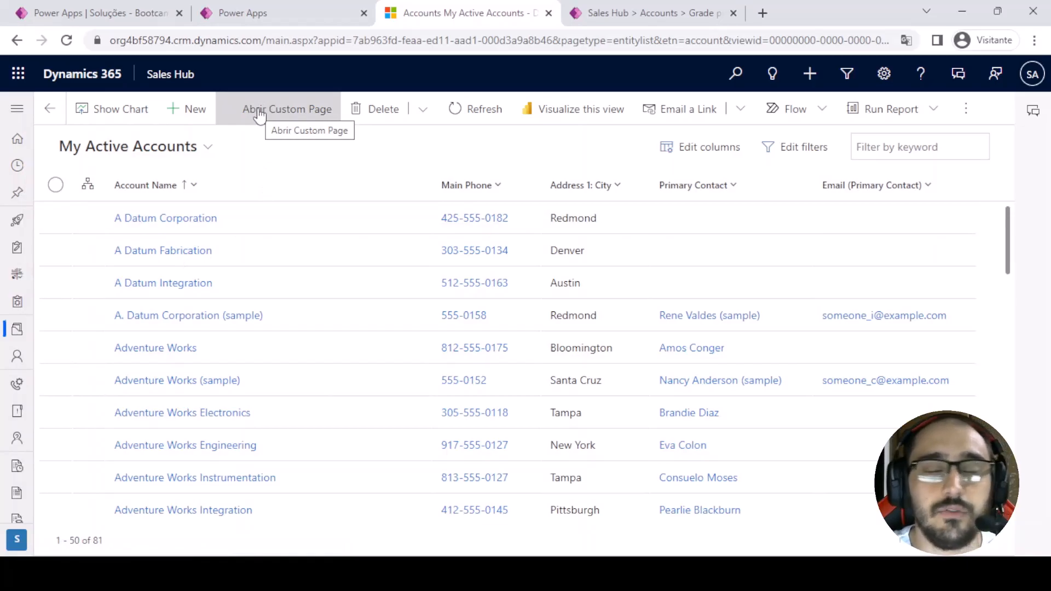
Run Abrir Custom Page from the Accounts list and check the dialog's title option in AccountJS.js in Visual Studio Code
left_click(293, 112)
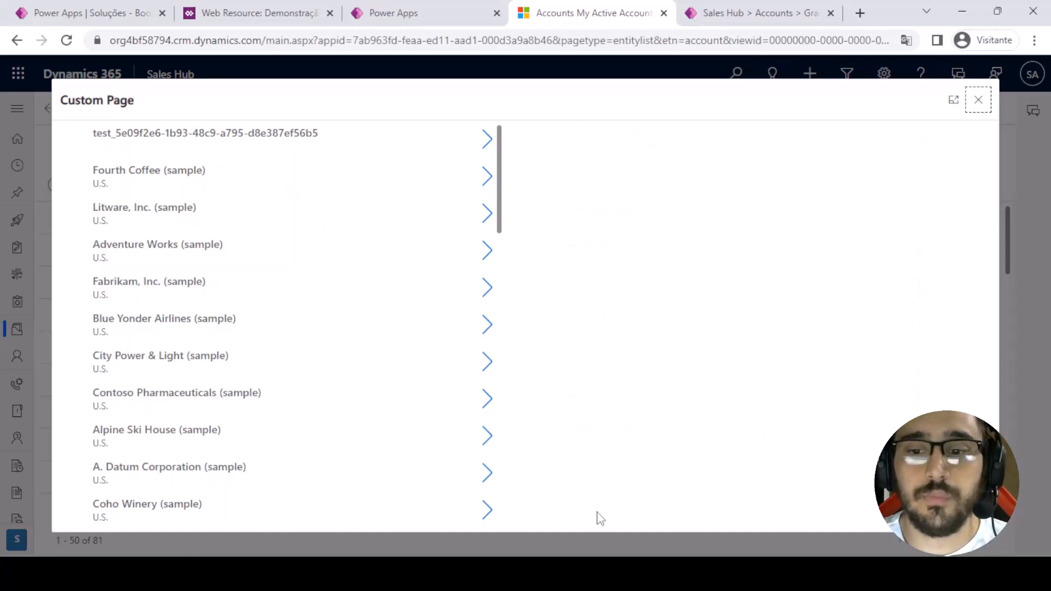
key("alt+Tab")
left_click(269, 236)
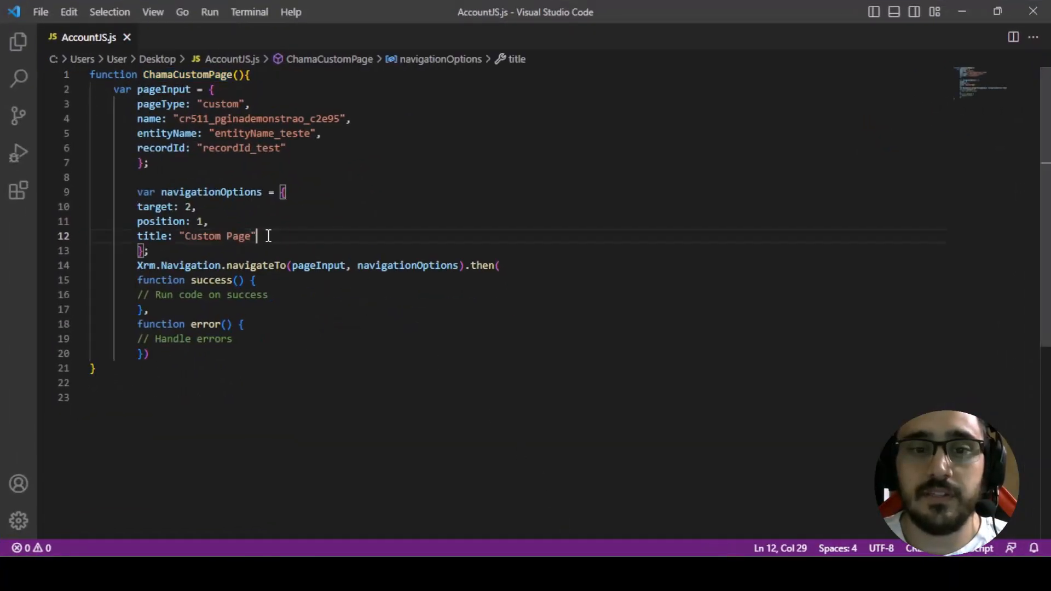
left_click_drag(269, 235, 137, 236)
left_click(270, 231)
key("alt+Tab")
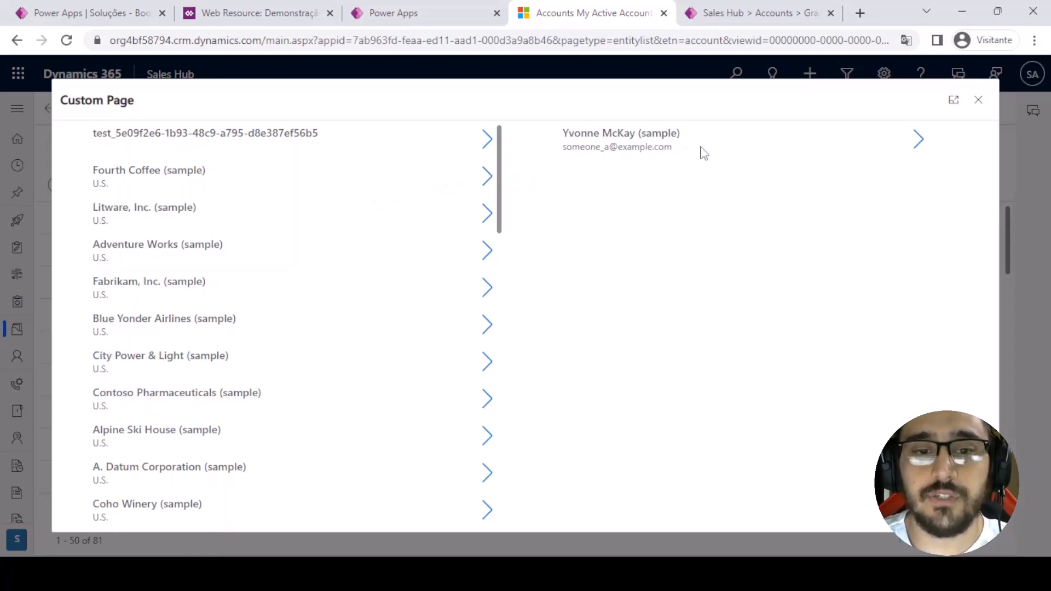
In the Custom Page dialog, choose Contoso Pharmaceuticals (sample) and open its contact record, confirming leaving the page
left_click(490, 405)
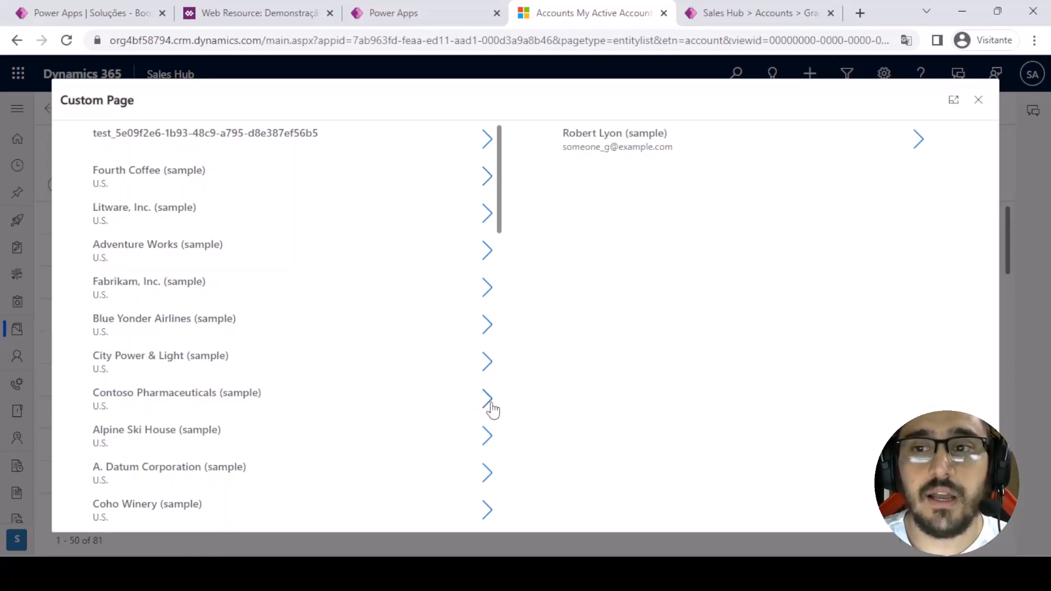
left_click(917, 143)
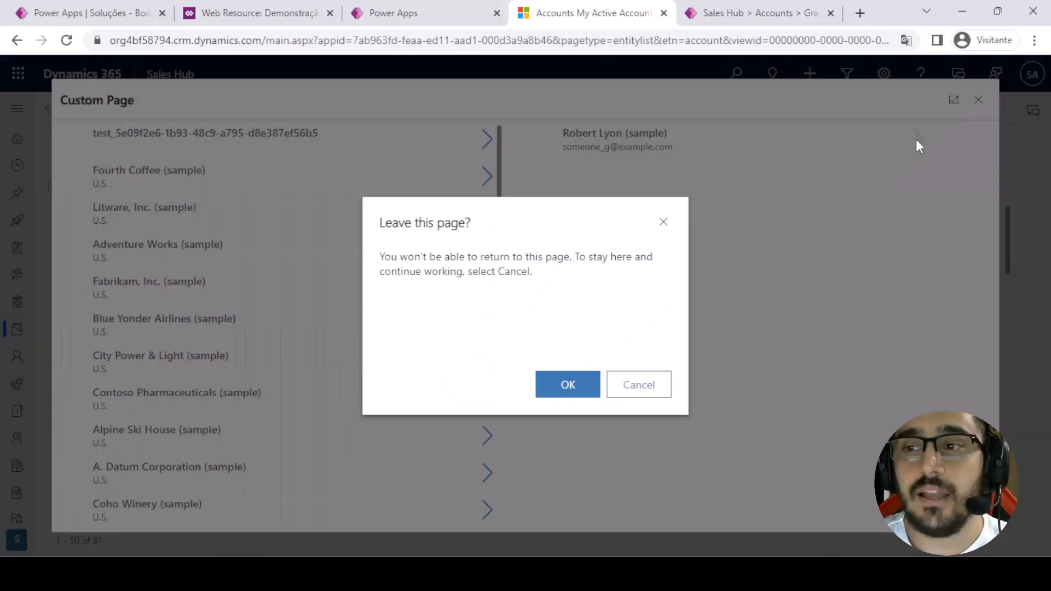
left_click(559, 383)
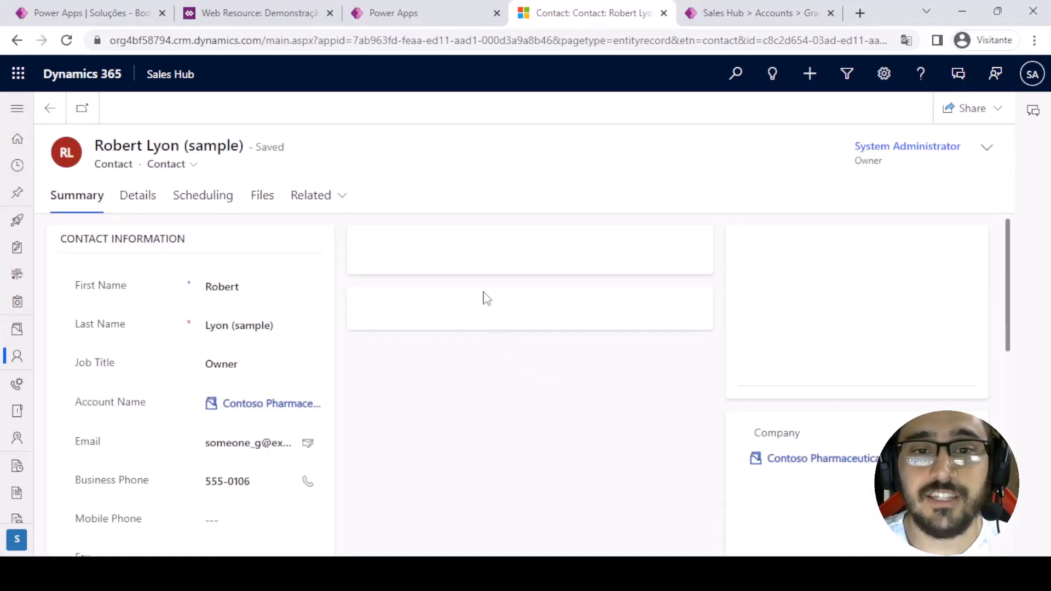
Return to the Accounts list, reopen the custom page, look through its accounts gallery and close the dialog
left_click(17, 330)
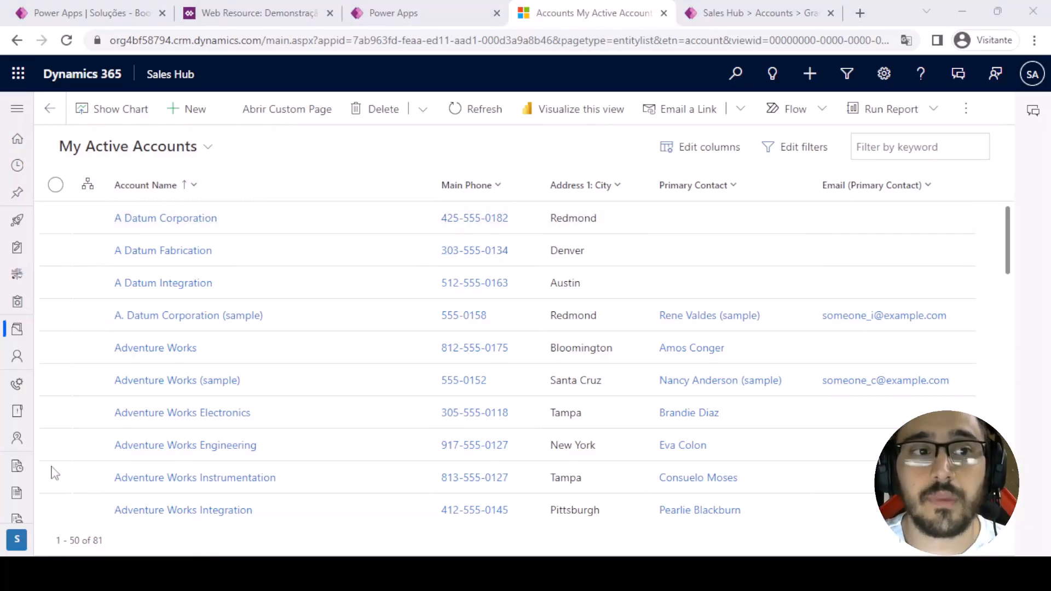
left_click(294, 117)
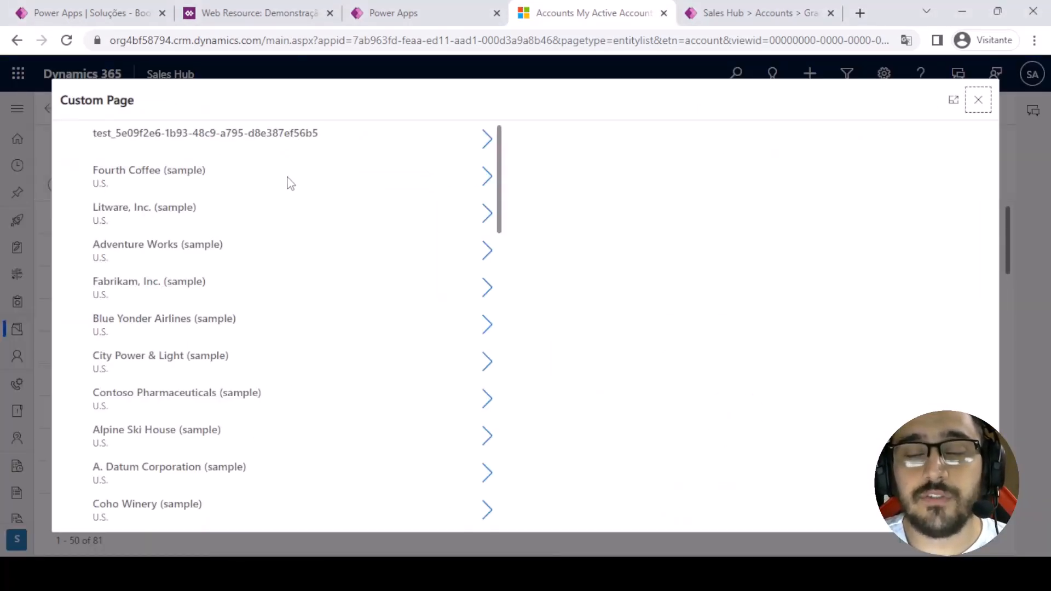
scroll(491, 250, "down", 2)
scroll(492, 249, "down", 5)
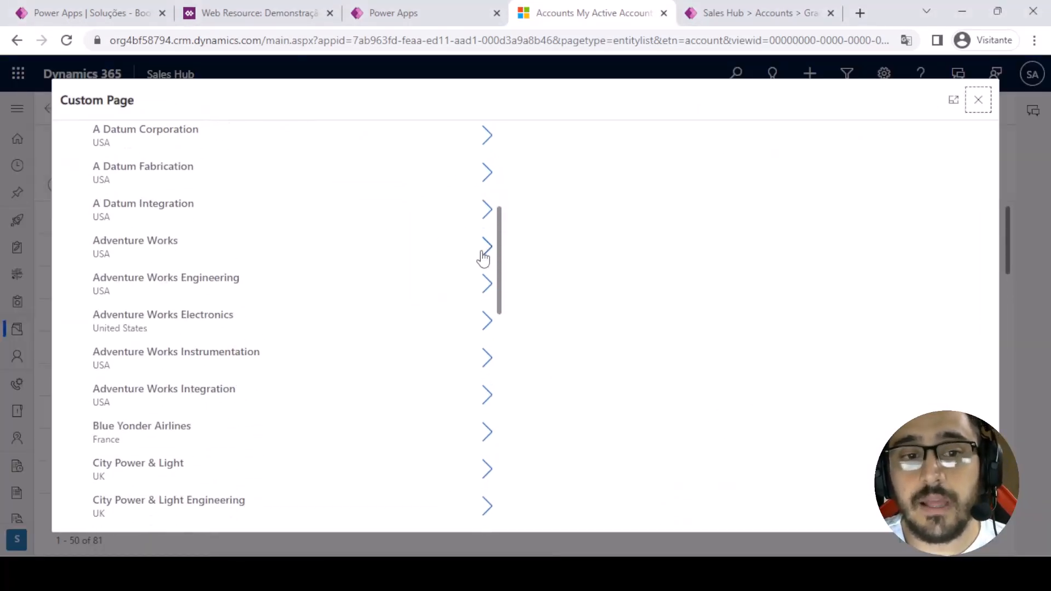
scroll(484, 255, "up", 8)
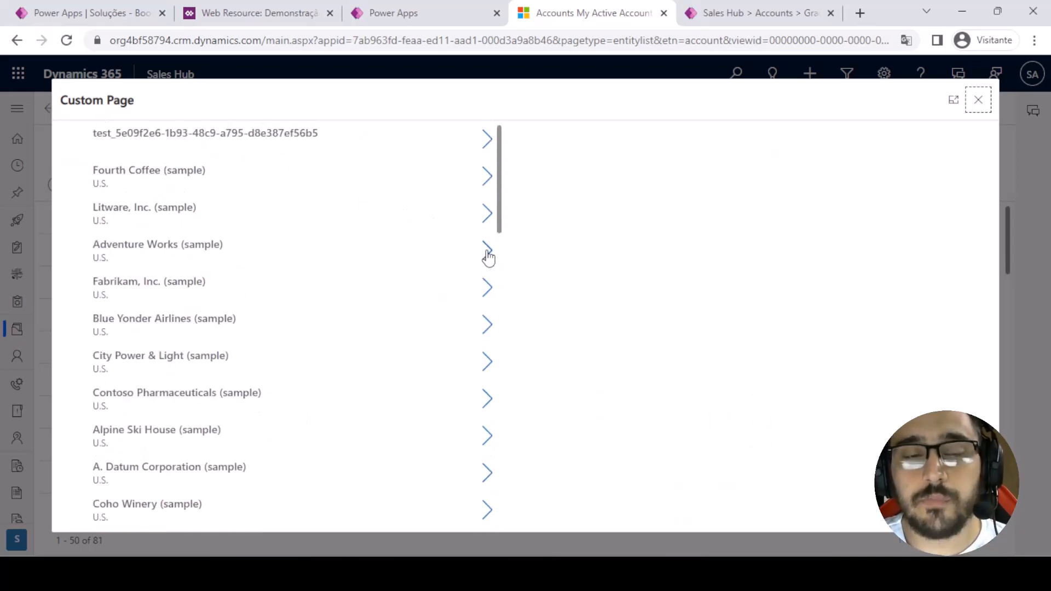
left_click(979, 100)
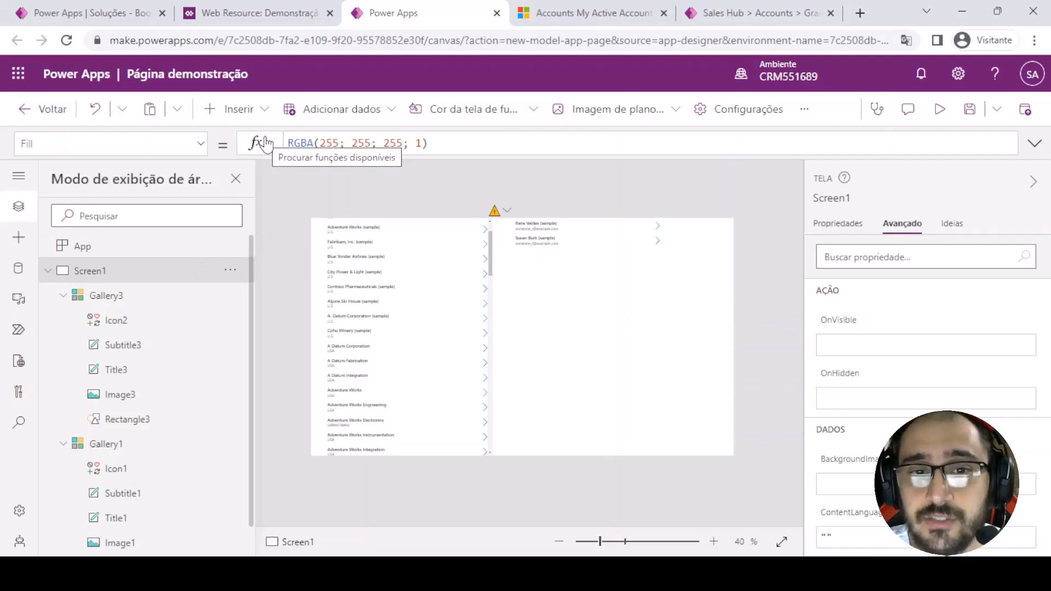
Insert a text label below the contacts gallery on Screen1 and set its text to "EntityName"
left_click(239, 109)
left_click(317, 181)
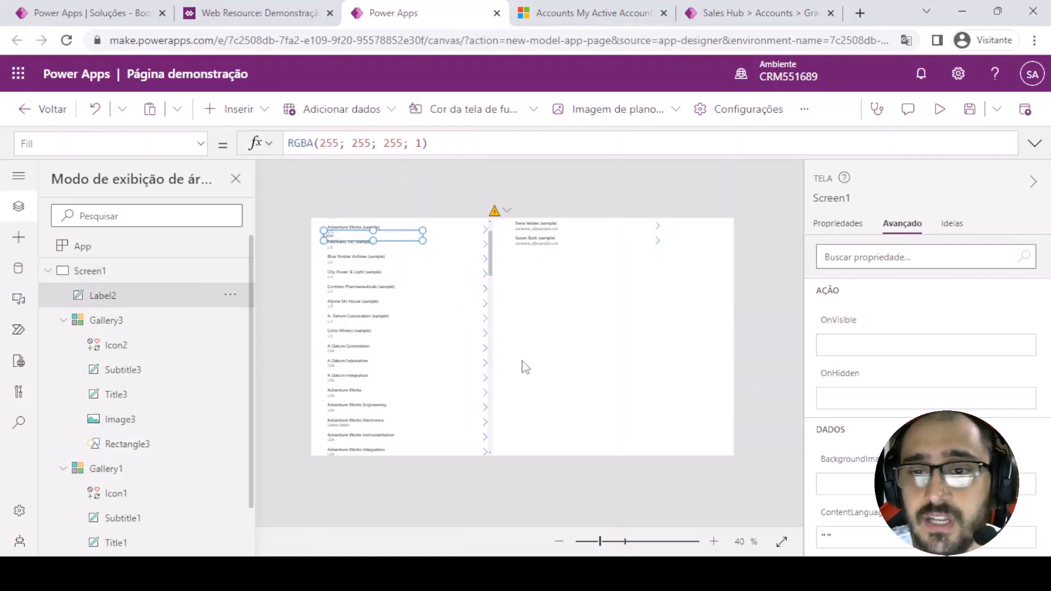
left_click_drag(394, 236, 589, 315)
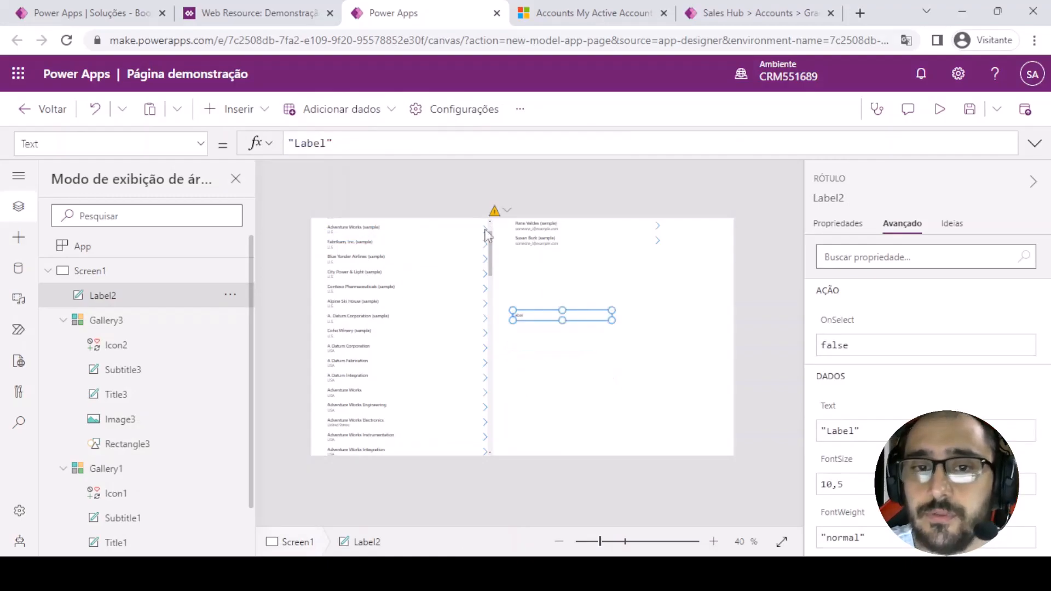
double_click(310, 144)
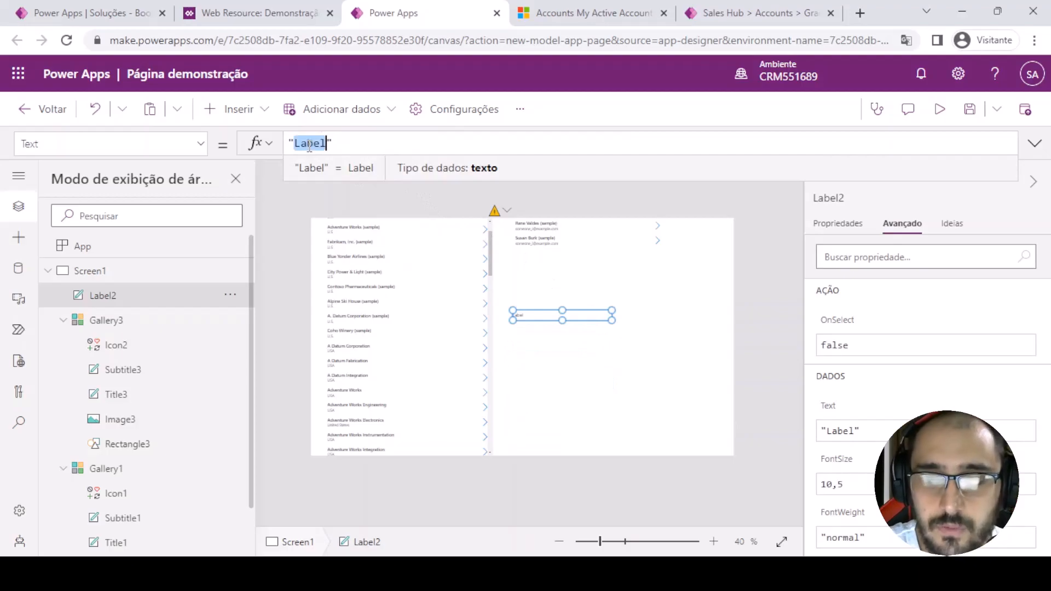
type("EntityName")
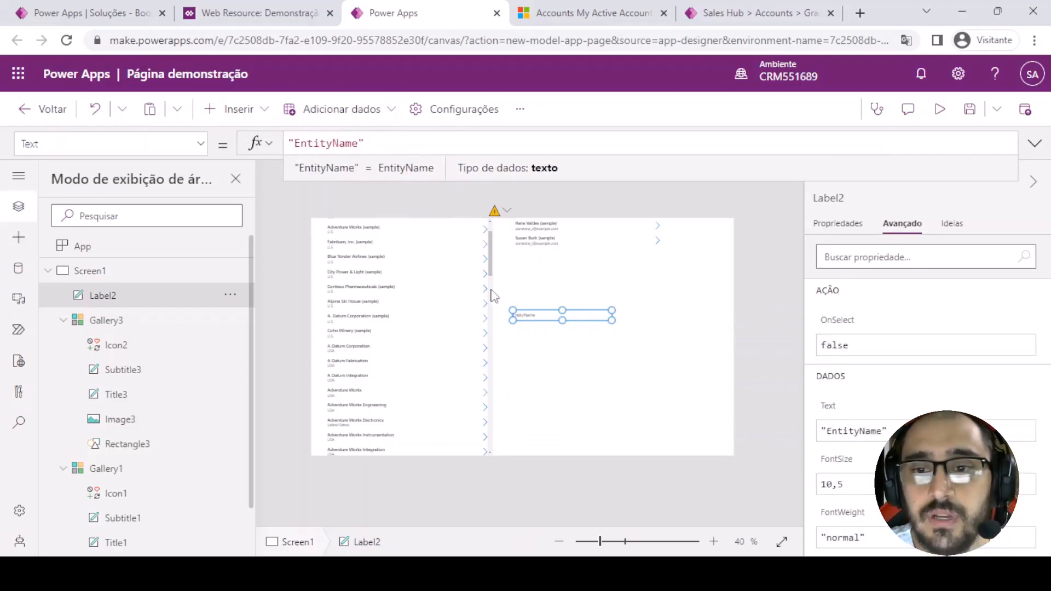
Duplicate the EntityName label and align the copy directly beneath the original
left_click(532, 320)
key("ctrl+c")
key("ctrl+v")
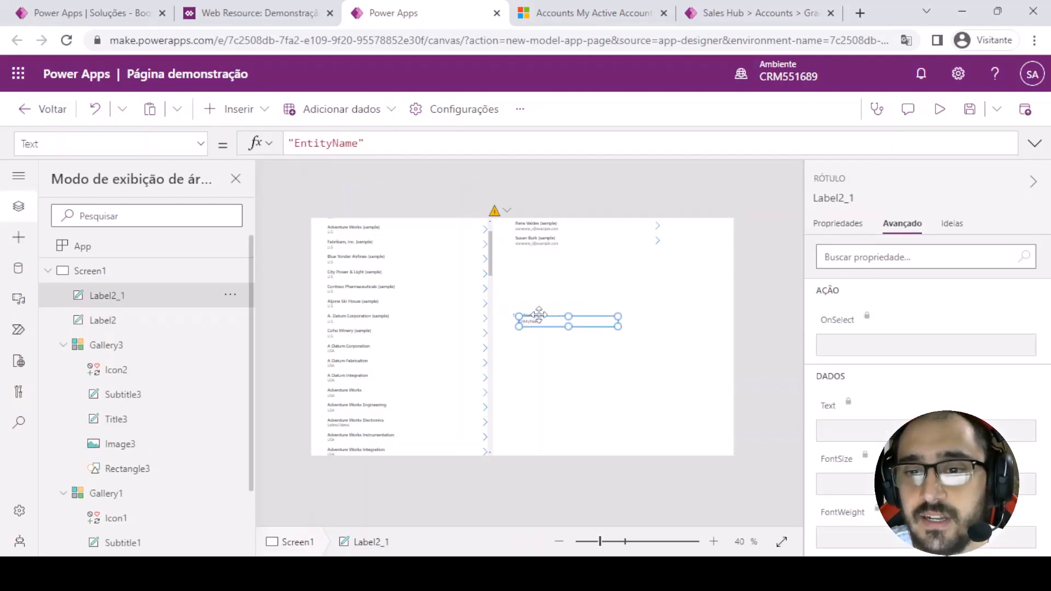
left_click_drag(530, 326, 525, 329)
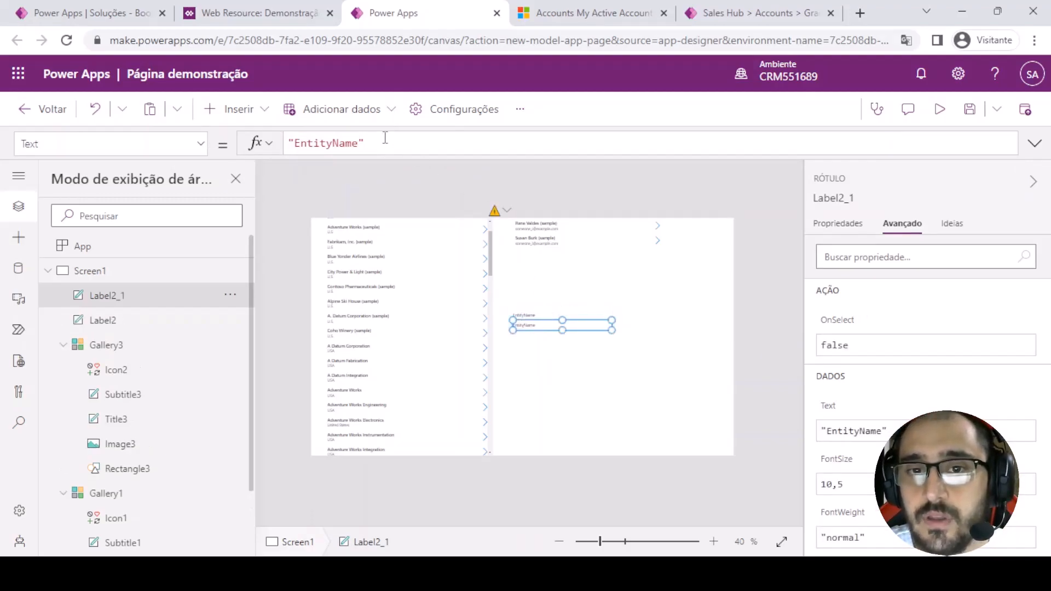
Set the copied label's Text formula to Param("entityName")
left_click_drag(385, 139, 278, 144)
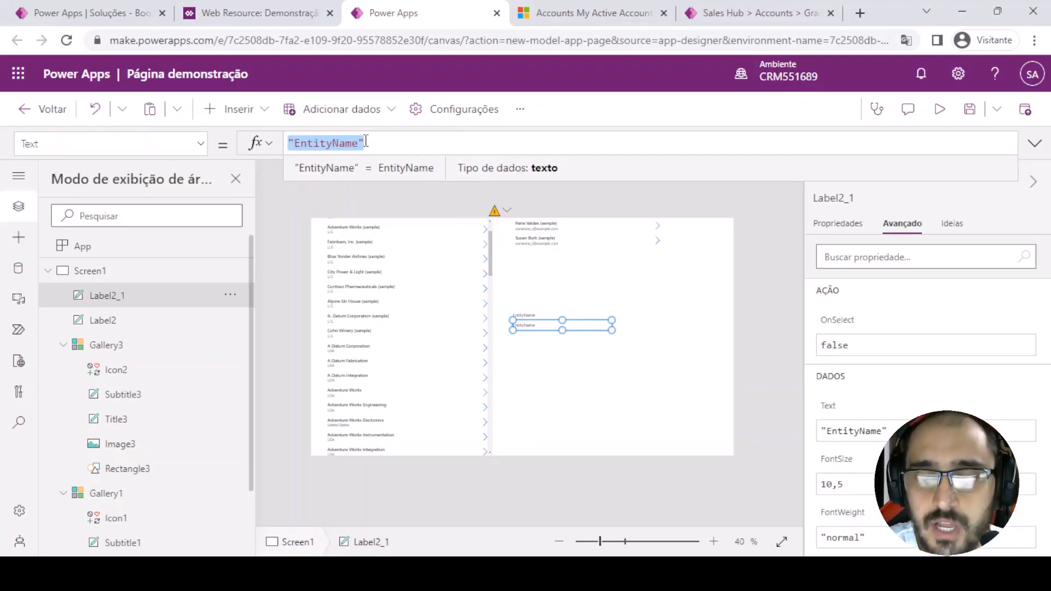
type("Para")
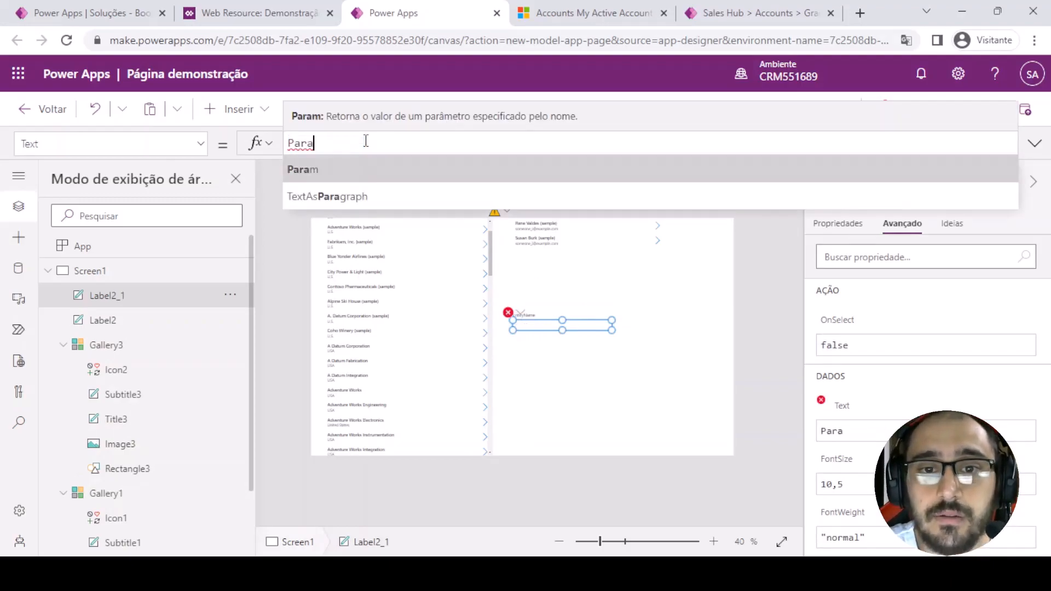
type("m(")
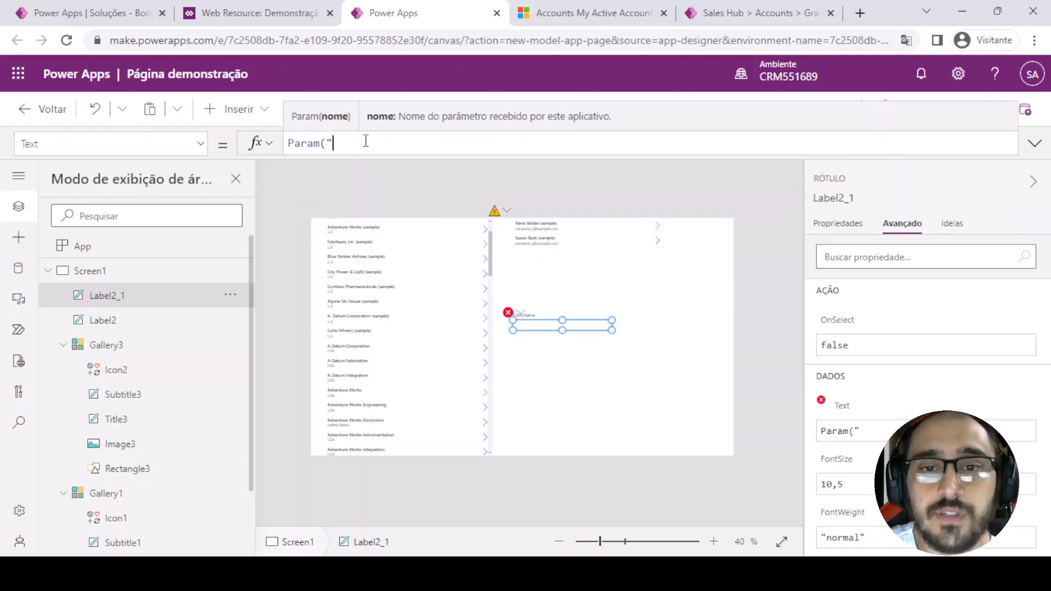
type("\"entityNam")
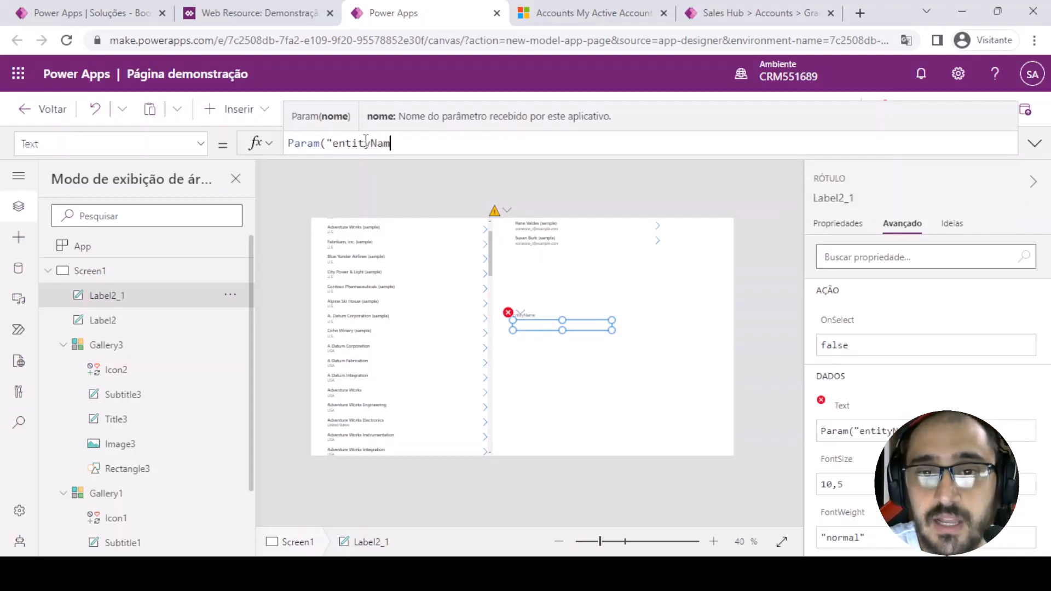
type("e\")")
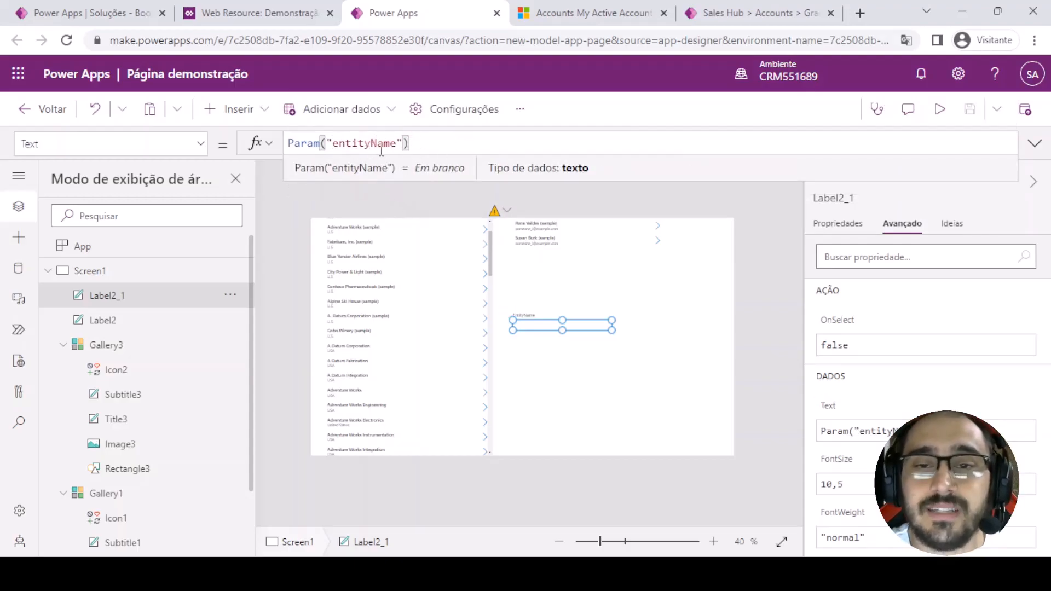
Copy the entityName property name from AccountJS.js in Visual Studio Code and paste it as the Param argument in Power Apps
key("alt+Tab")
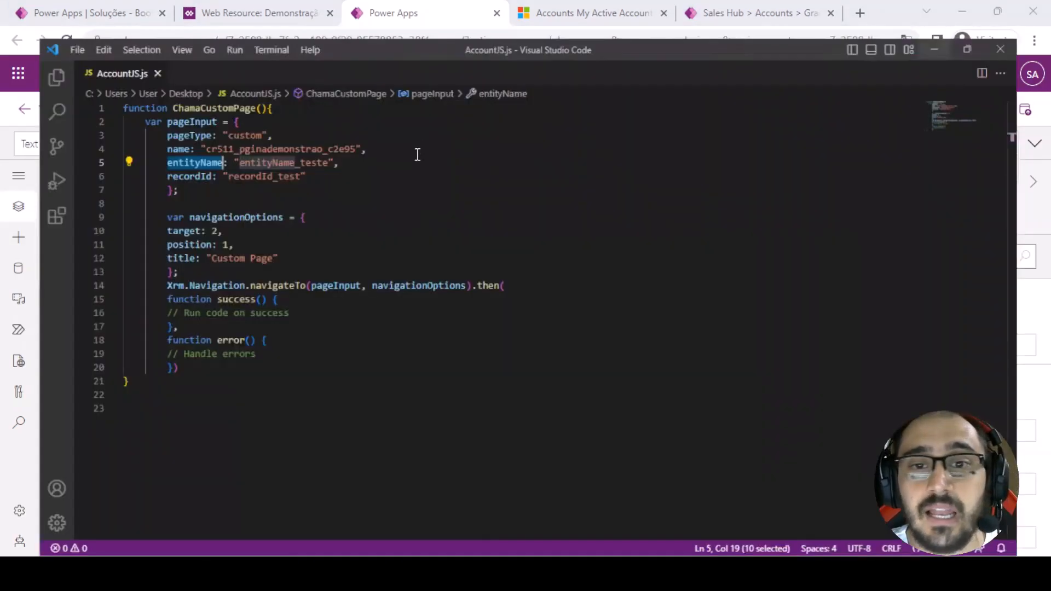
left_click(390, 164)
left_click(253, 133)
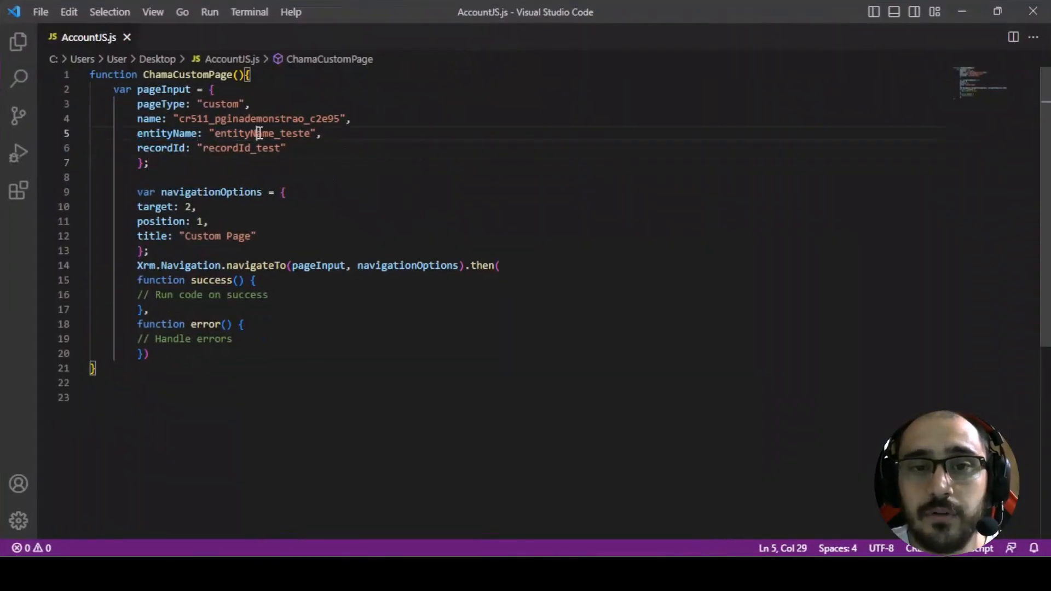
double_click(164, 133)
key("alt+Tab")
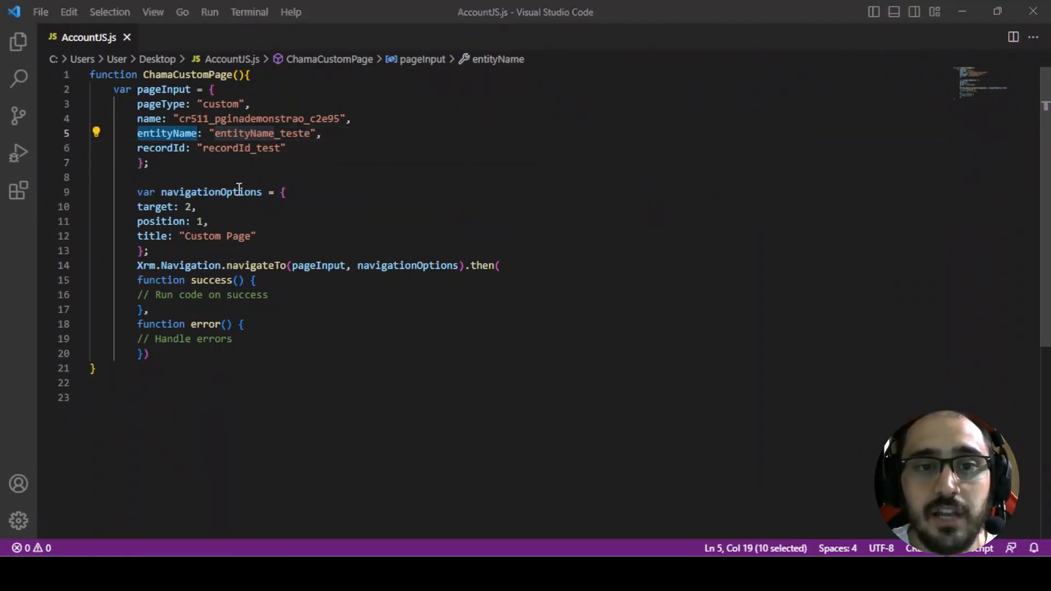
double_click(365, 143)
key("ctrl+v")
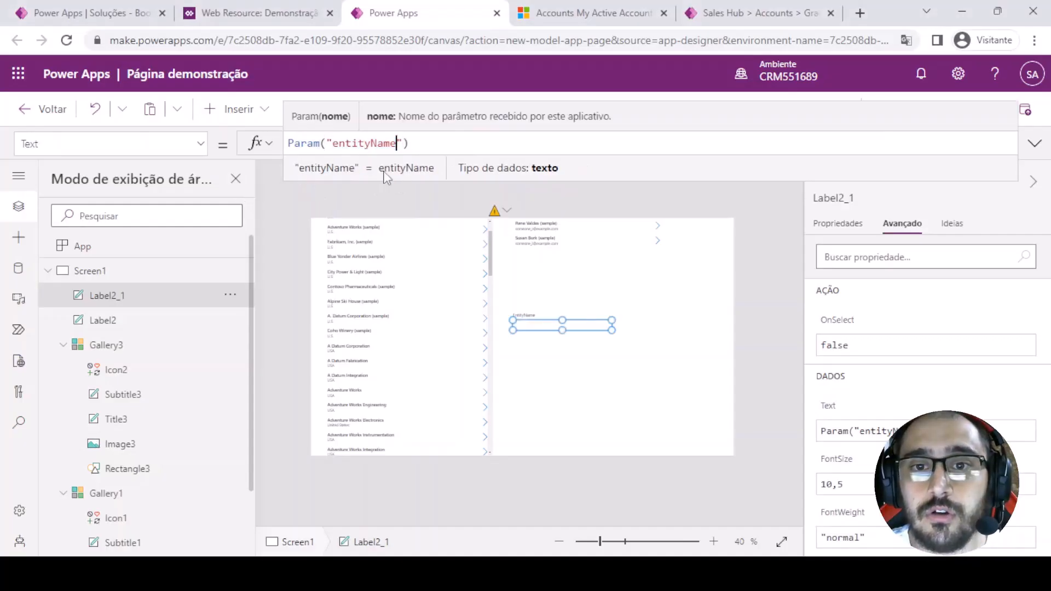
Duplicate the EntityName label and its parameter value label together, and place the copies below the originals on Screen1
left_click(530, 323, "shift")
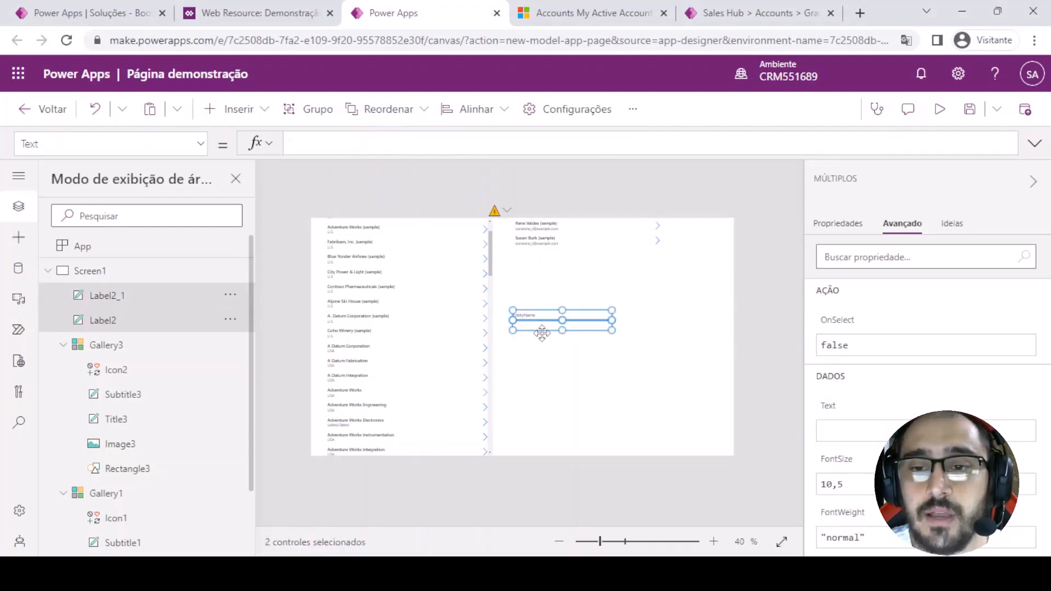
key("ctrl+c")
key("ctrl+v")
left_click_drag(536, 334, 535, 363)
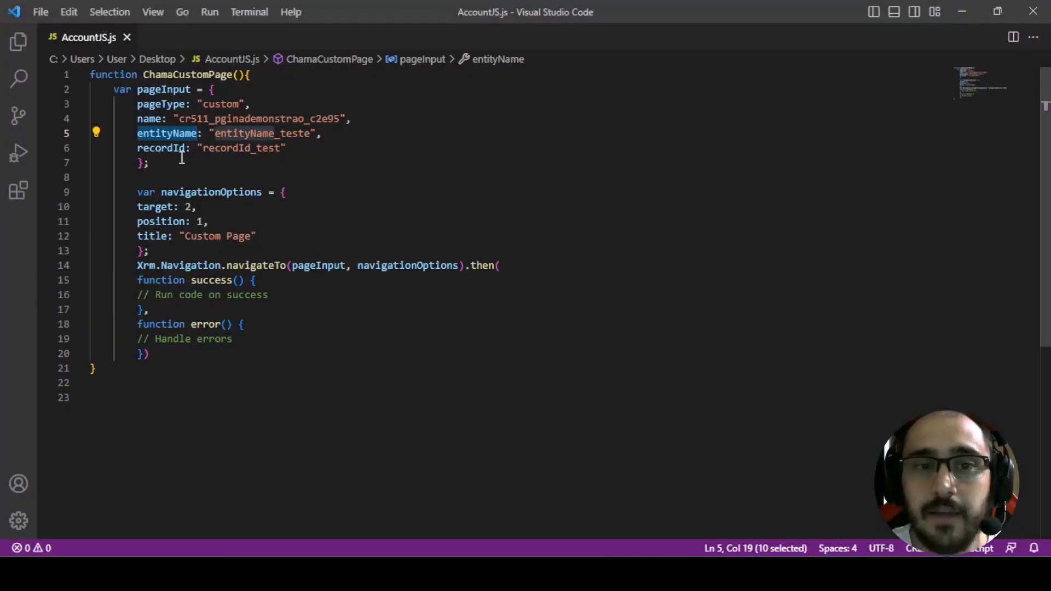
Copy the recordId property name from AccountJS.js in Visual Studio Code and make it the upper copied label's text in Power Apps
left_click(175, 159)
double_click(167, 146)
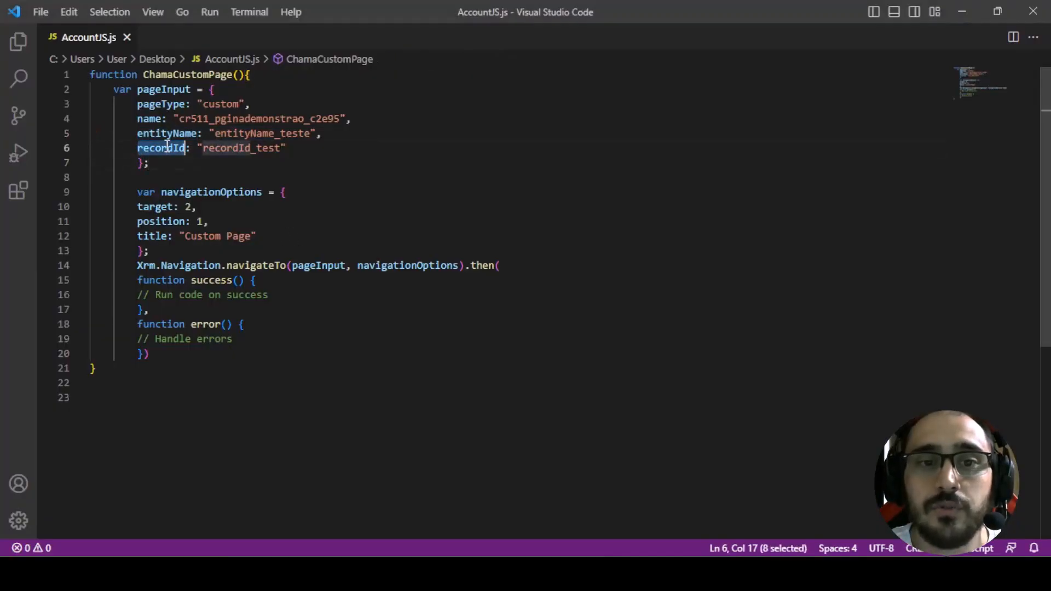
key("alt+Tab")
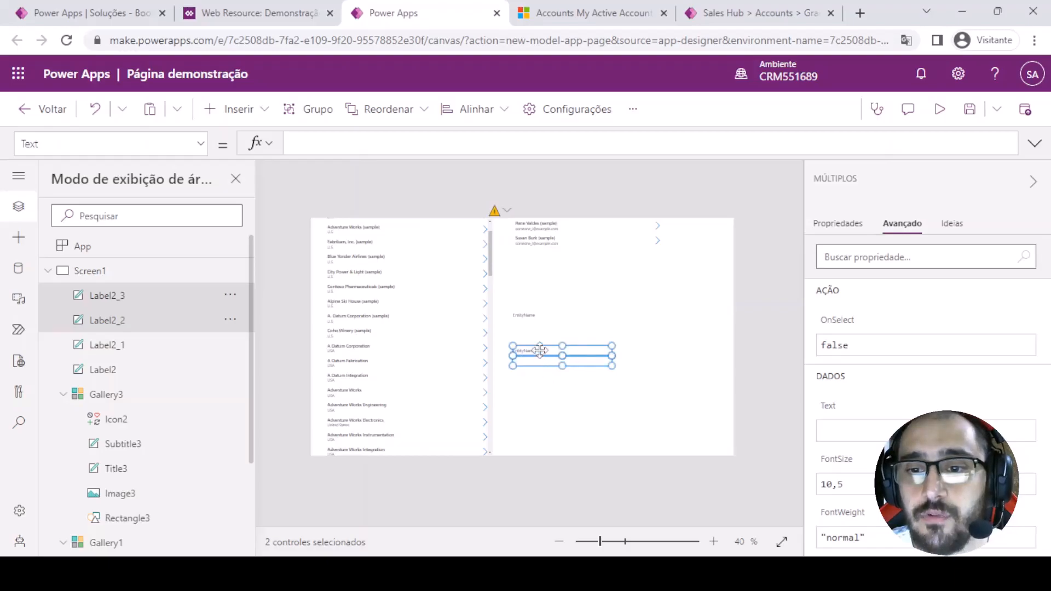
left_click(533, 355)
left_click(524, 353)
double_click(322, 142)
key("ctrl+v")
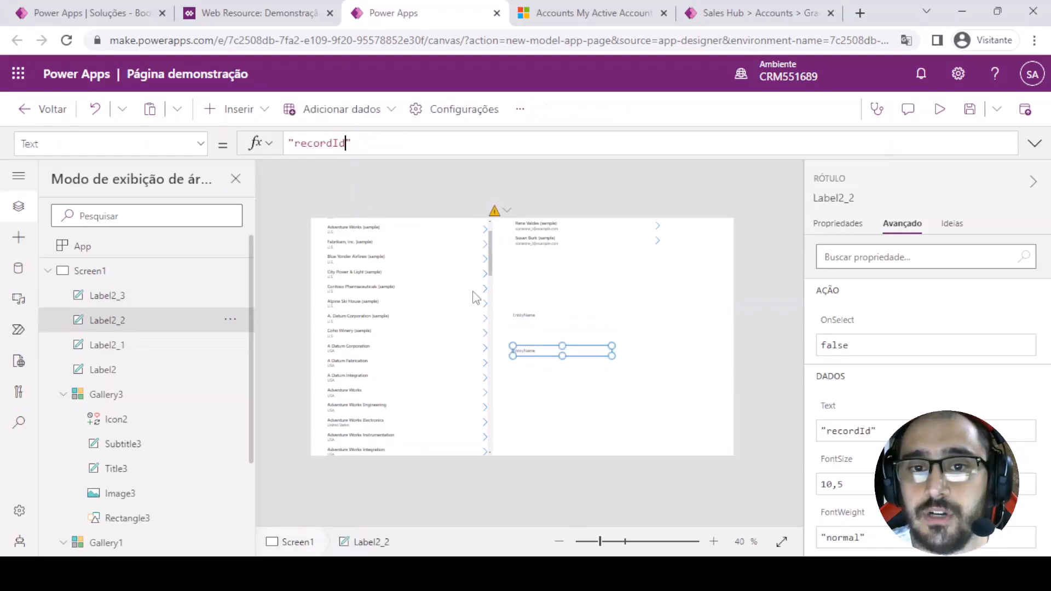
Set the lower copied label's Text formula to Param("recordId") and save the page
left_click(547, 378)
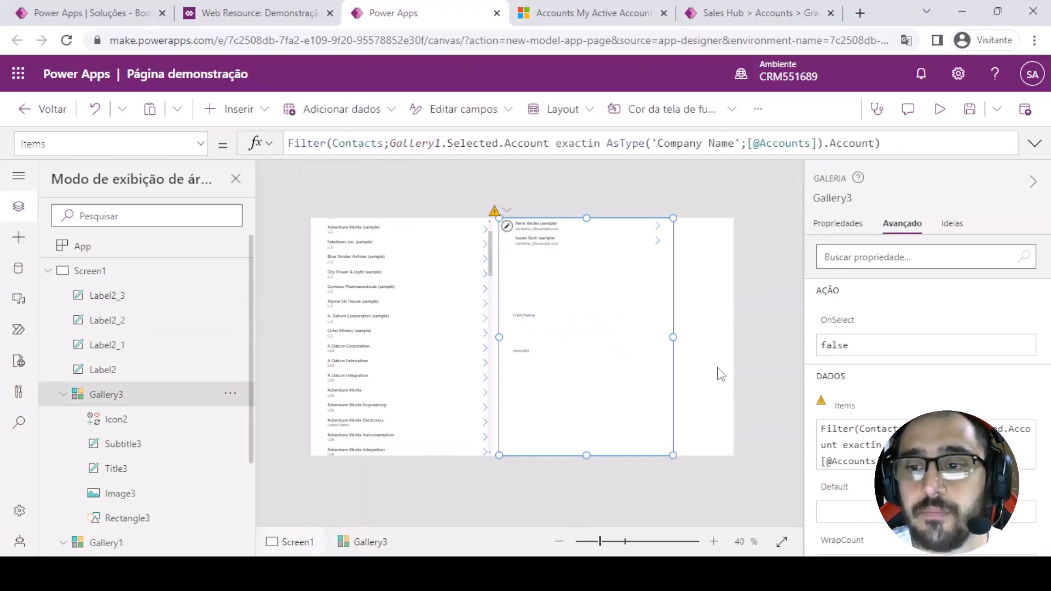
left_click(720, 374)
left_click(536, 363)
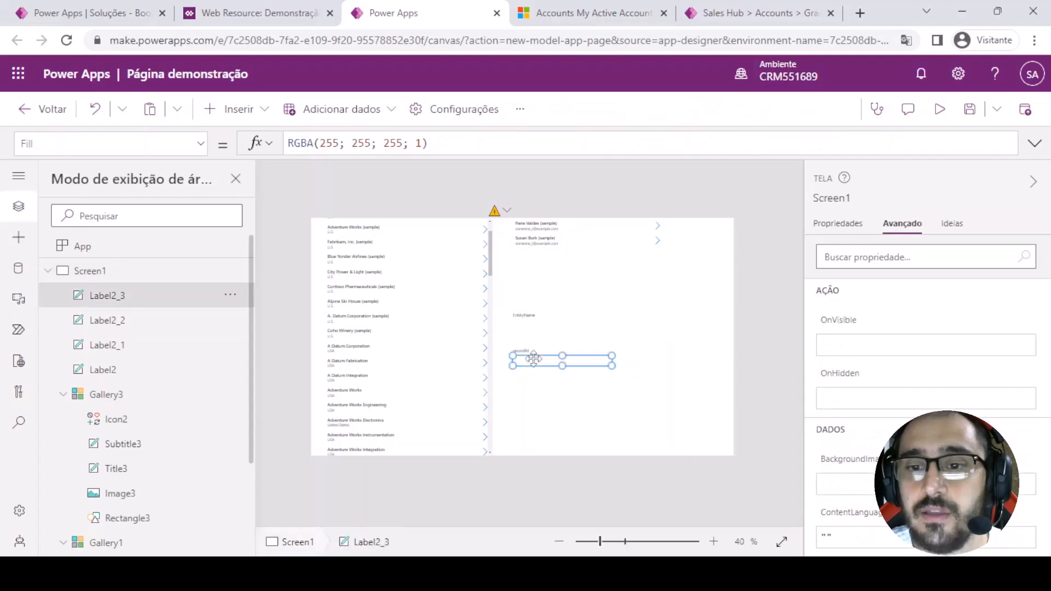
double_click(368, 142)
key("ctrl+v")
left_click(604, 196)
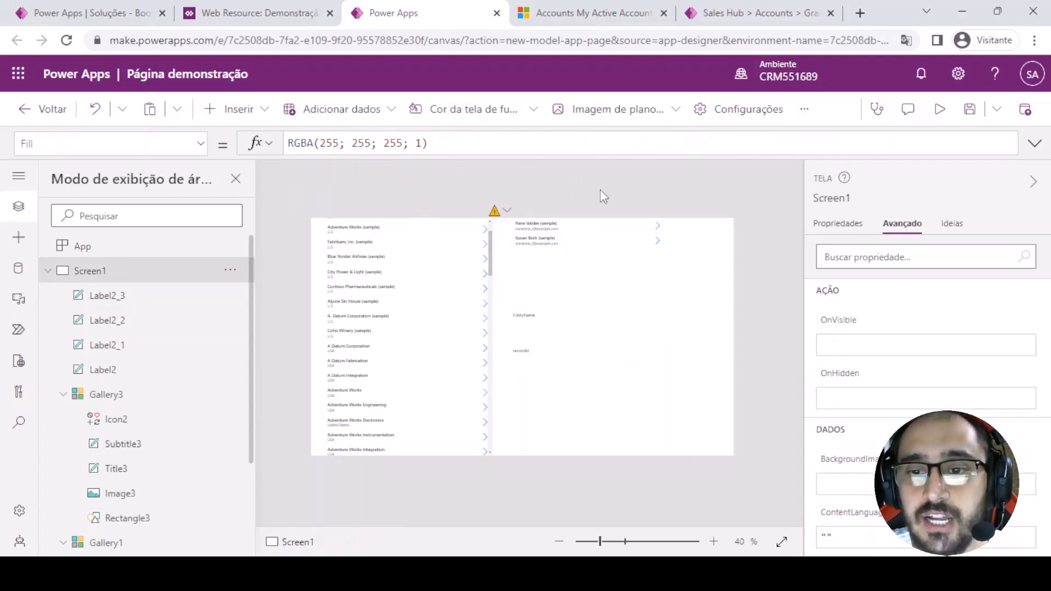
left_click(971, 111)
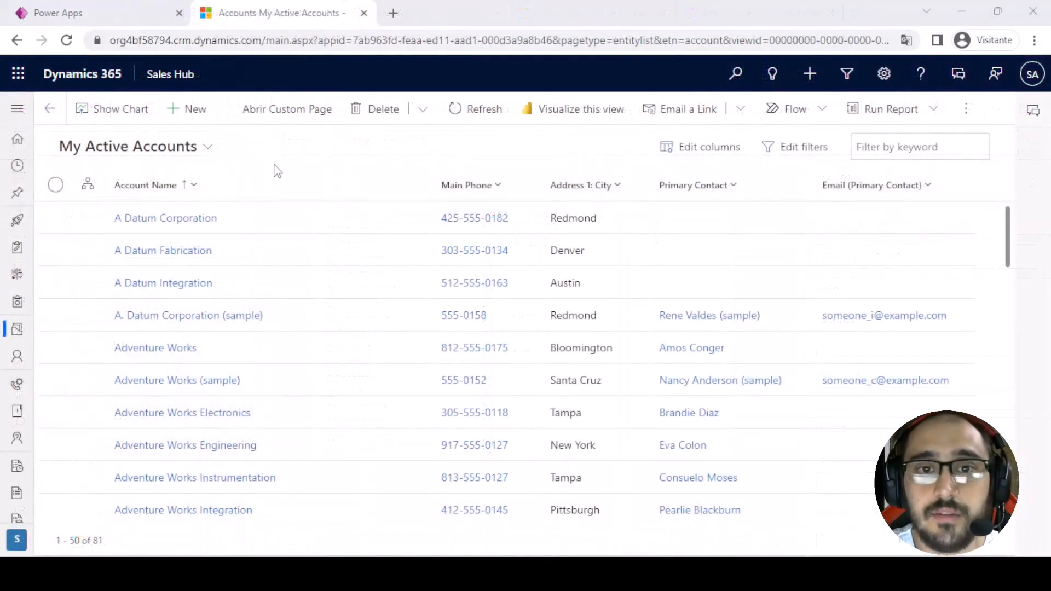
Open the custom page from the Sales Hub Accounts list and compare its labels with the entityName and recordId parameters in AccountJS.js
left_click(281, 124)
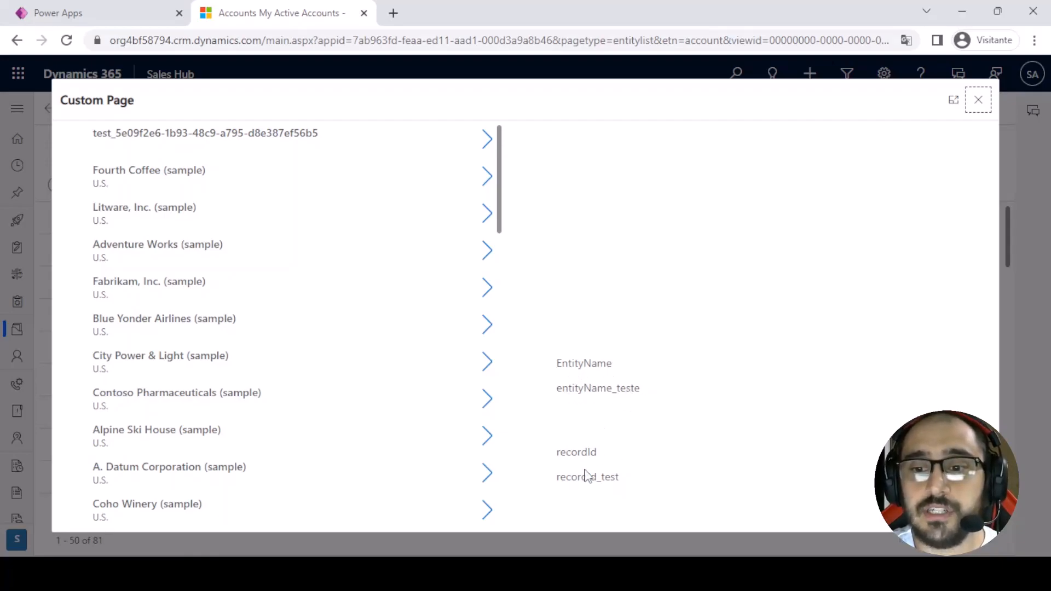
key("alt+Tab")
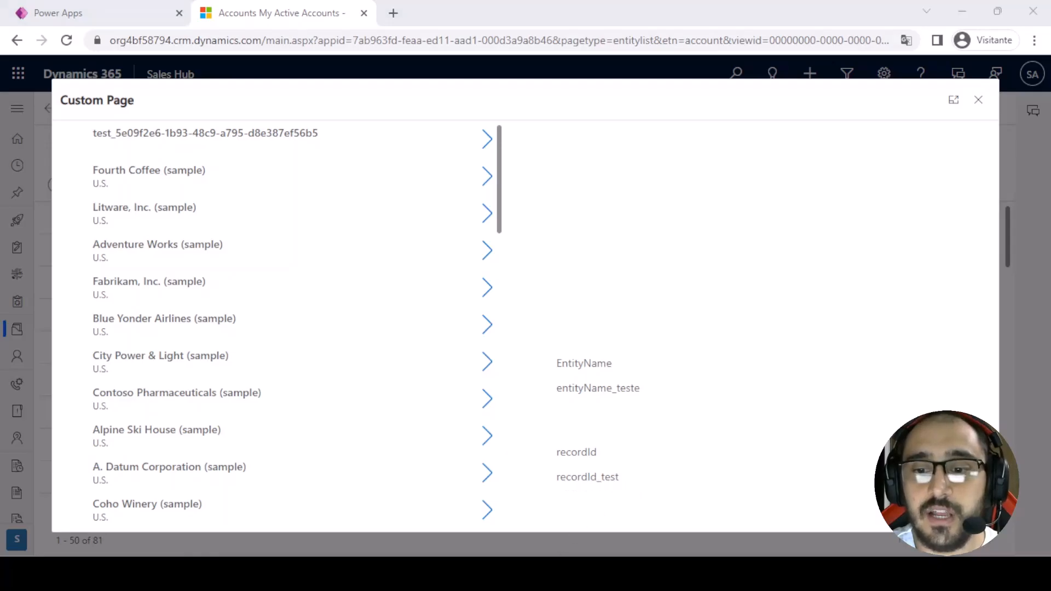
left_click(284, 190)
left_click_drag(285, 148, 129, 134)
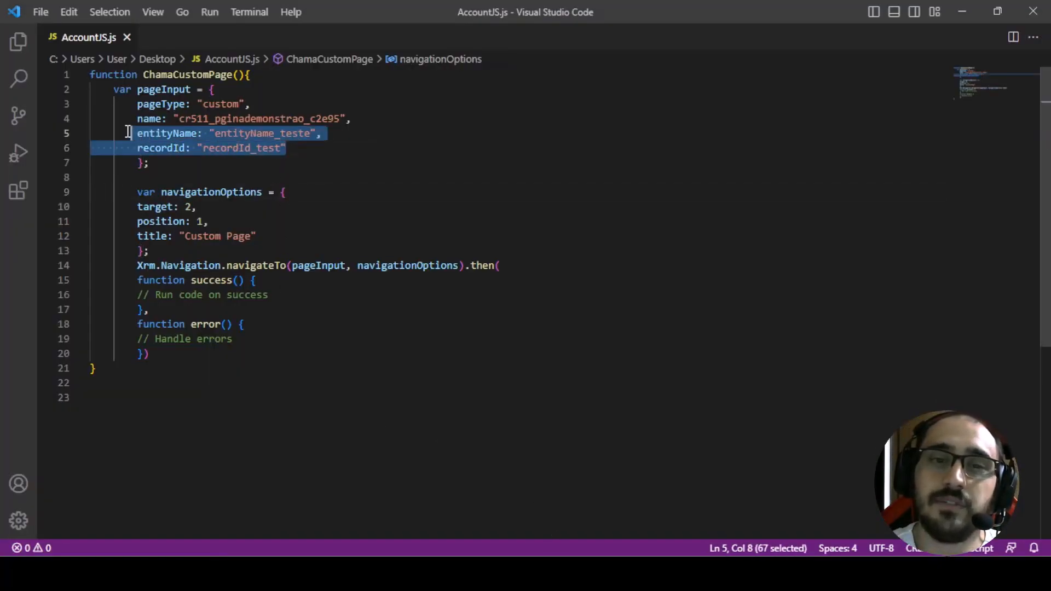
left_click(332, 149)
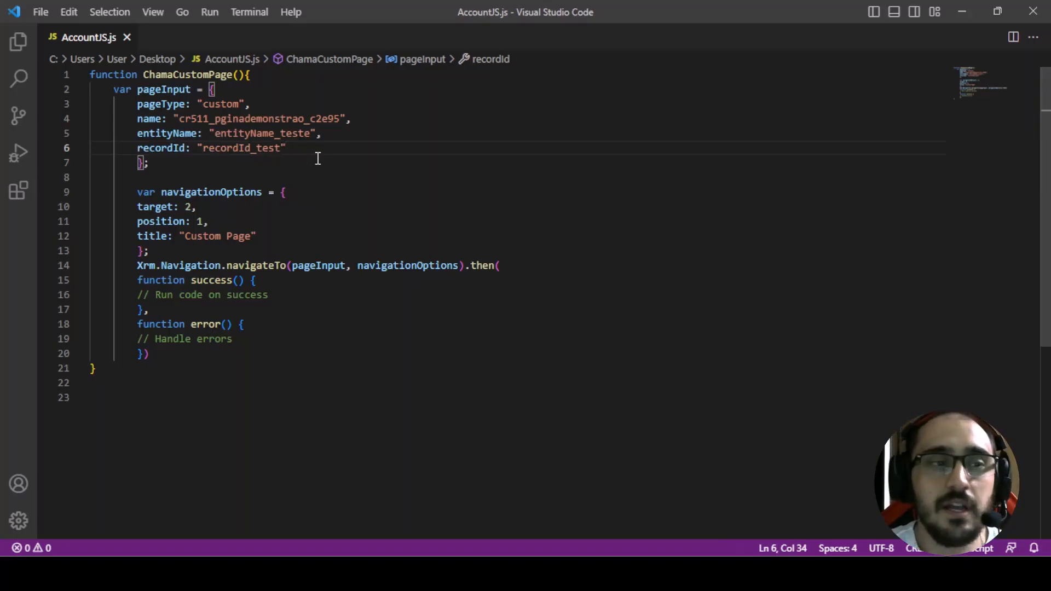
left_click(962, 11)
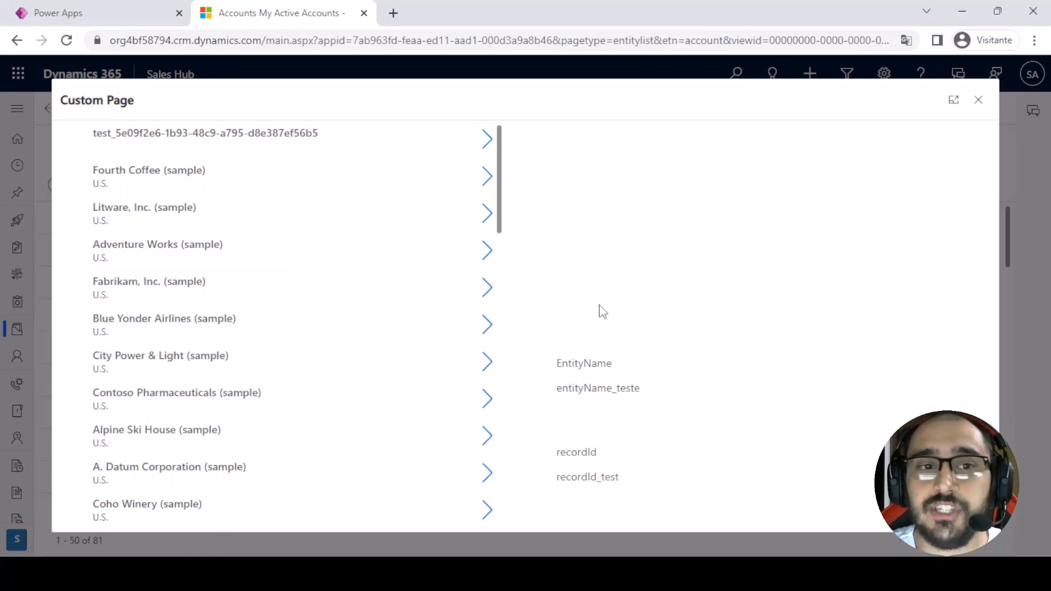
Zoom the browser out to 67% to examine the custom page dialog's layout
key("ctrl+minus")
key("ctrl+minus")
key("ctrl+minus")
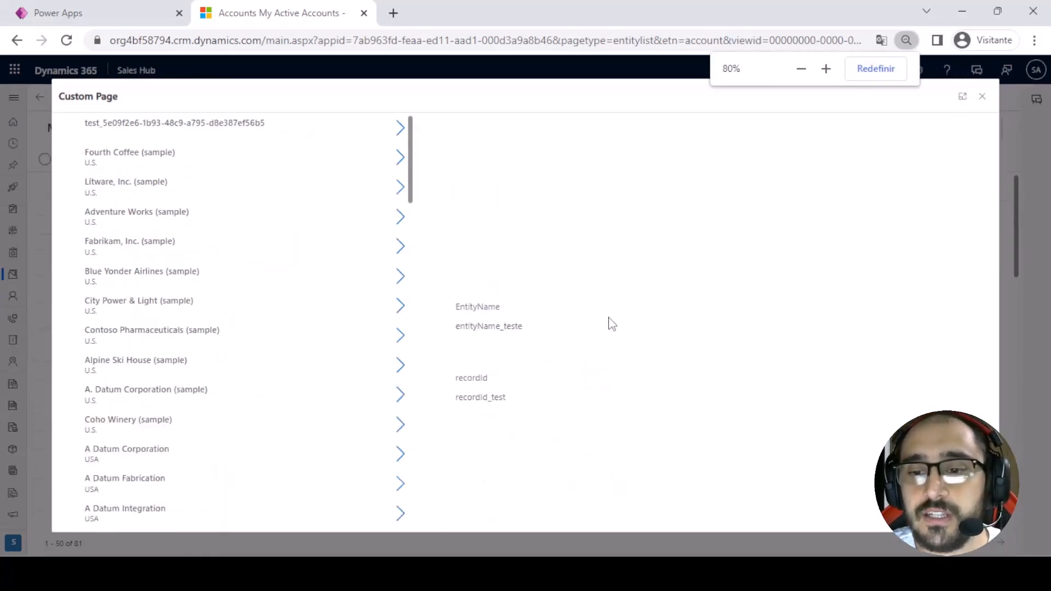
key("ctrl+minus")
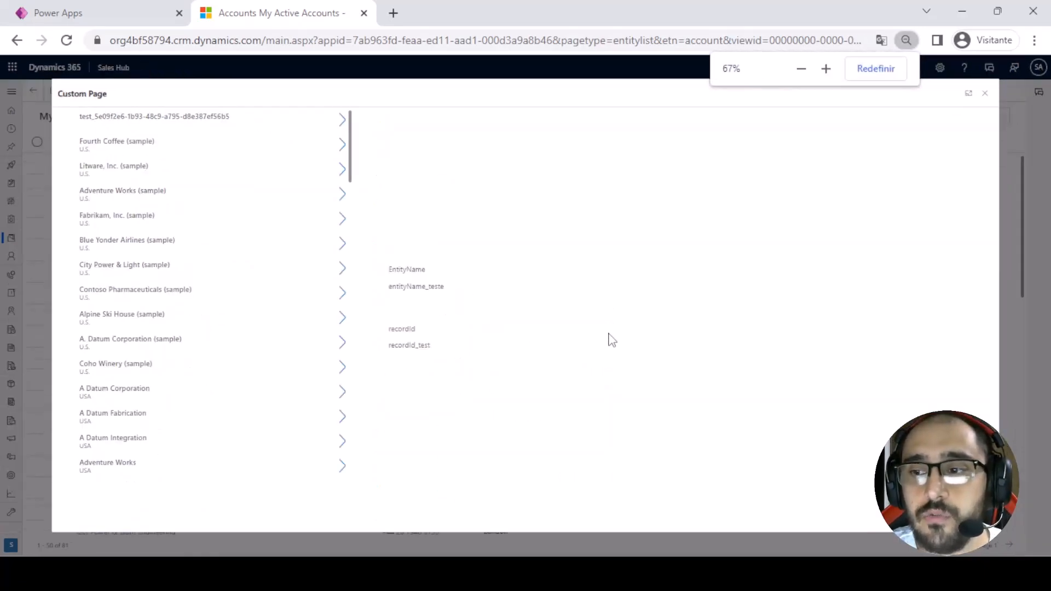